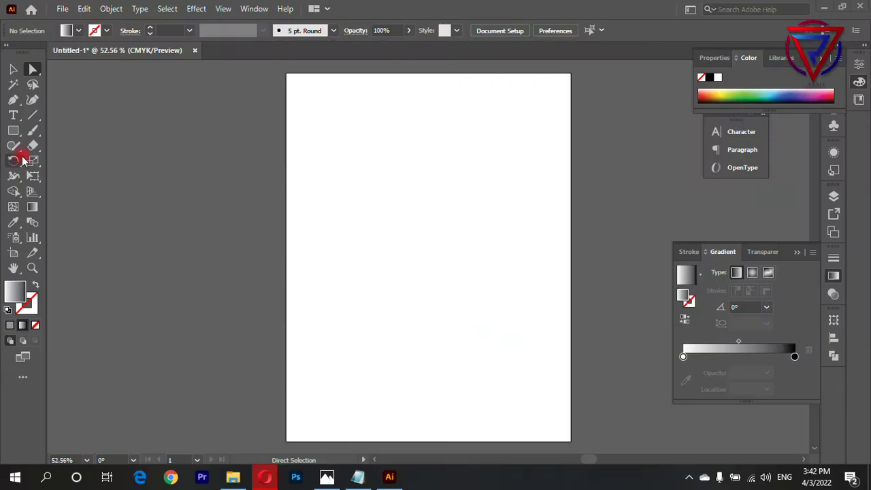
Draw a tall rectangle and round its top and bottom corners.
{"action": "left_click", "coordinate": [13, 130]}
{"action": "mouse_move", "coordinate": [350, 126]}
{"action": "left_mouse_down"}
{"action": "mouse_move", "coordinate": [483, 406]}
{"action": "mouse_move", "coordinate": [459, 380]}
{"action": "left_mouse_up"}
{"action": "left_click", "coordinate": [33, 68]}
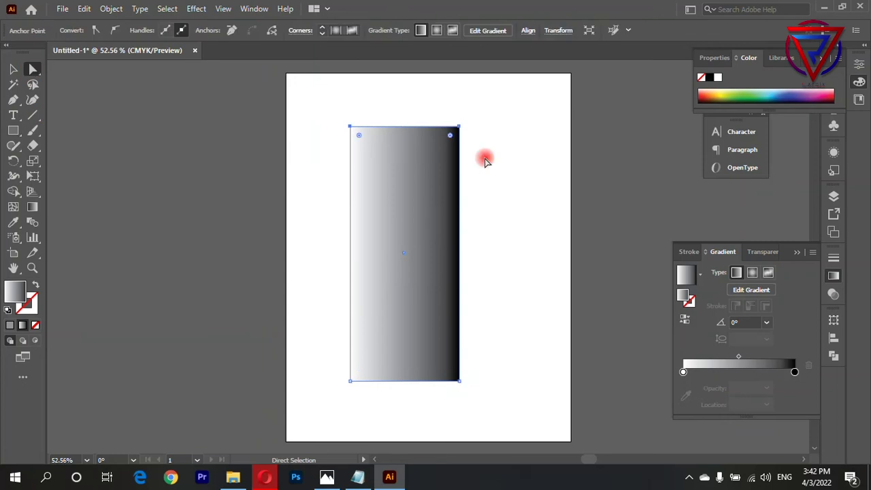
{"action": "left_click_drag", "start_coordinate": [451, 138], "coordinate": [447, 143]}
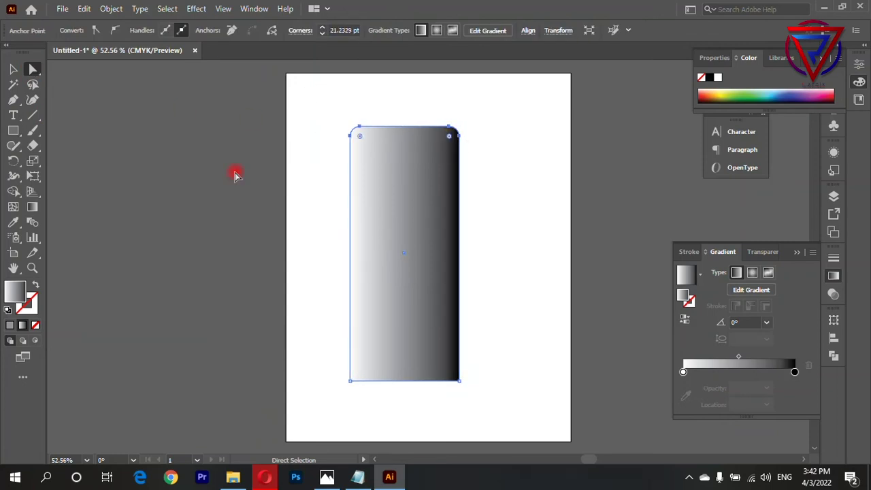
{"action": "left_click_drag", "start_coordinate": [449, 372], "coordinate": [447, 361]}
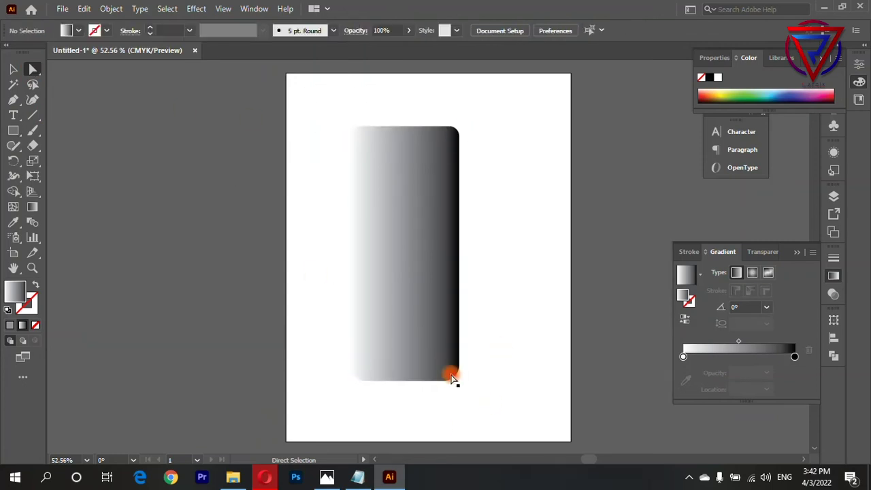
{"action": "left_click", "coordinate": [414, 350]}
{"action": "left_click", "coordinate": [503, 387]}
{"action": "left_click", "coordinate": [366, 241]}
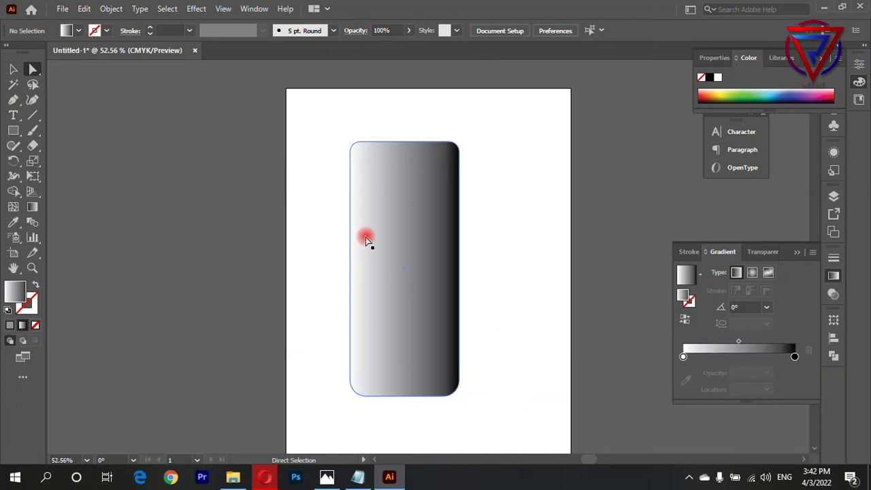
Set the gradient stops to grey-black-grey so the rectangle is mostly black with pale edges.
{"action": "left_click_drag", "start_coordinate": [683, 372], "coordinate": [708, 372]}
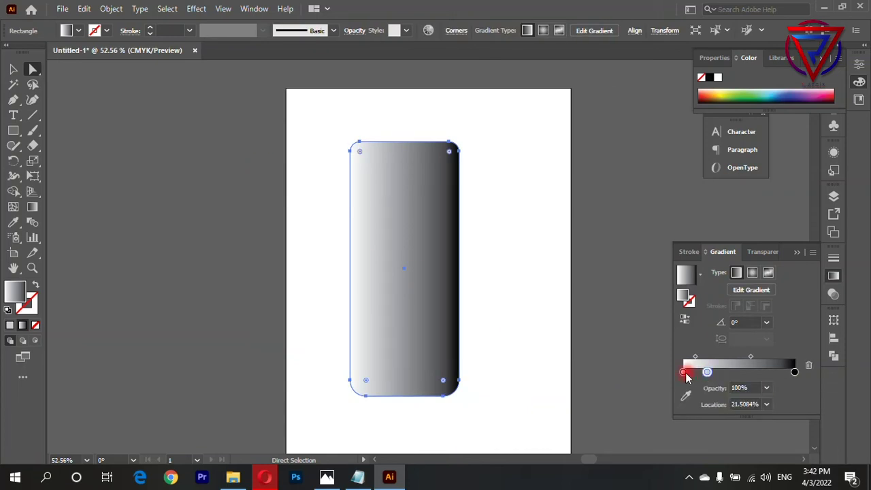
{"action": "left_click", "coordinate": [707, 373]}
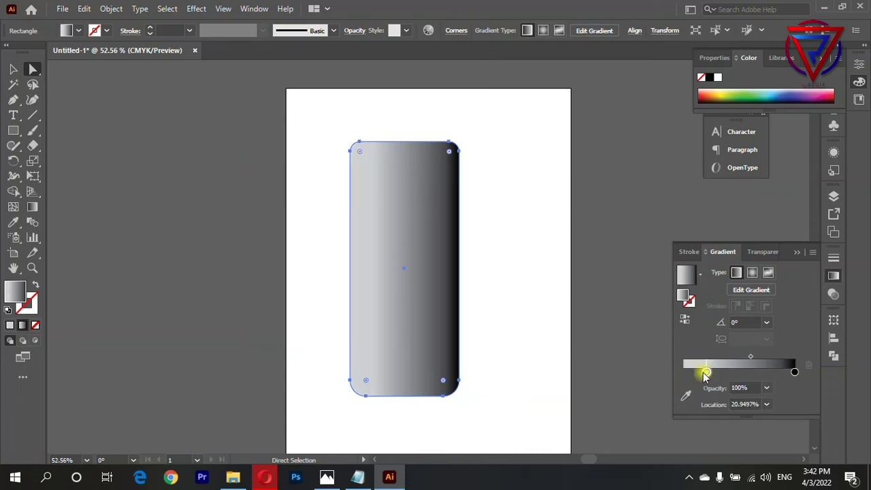
{"action": "left_click_drag", "start_coordinate": [795, 372], "coordinate": [668, 372]}
{"action": "left_click", "coordinate": [790, 373]}
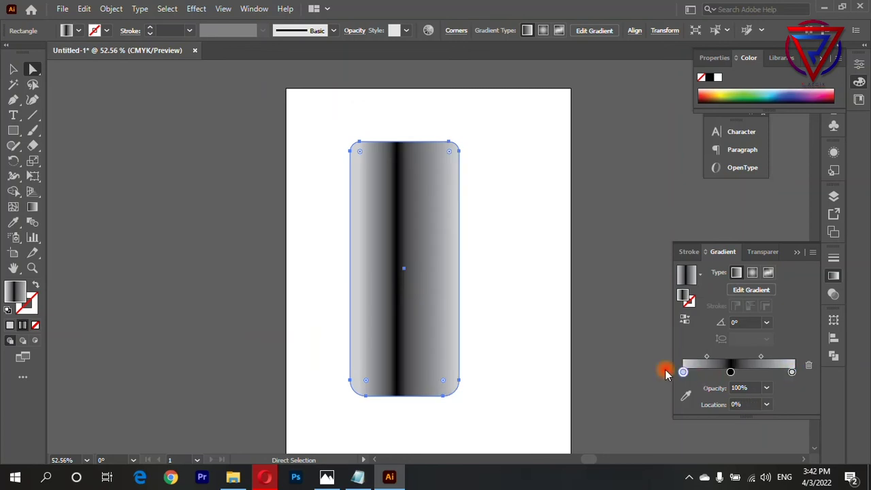
{"action": "left_click_drag", "start_coordinate": [762, 373], "coordinate": [791, 359]}
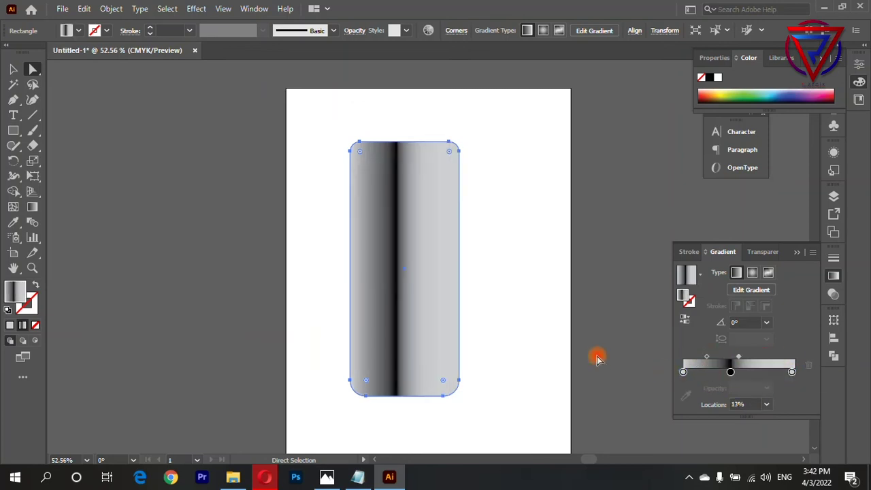
{"action": "left_click_drag", "start_coordinate": [707, 357], "coordinate": [638, 361]}
{"action": "left_click", "coordinate": [500, 300]}
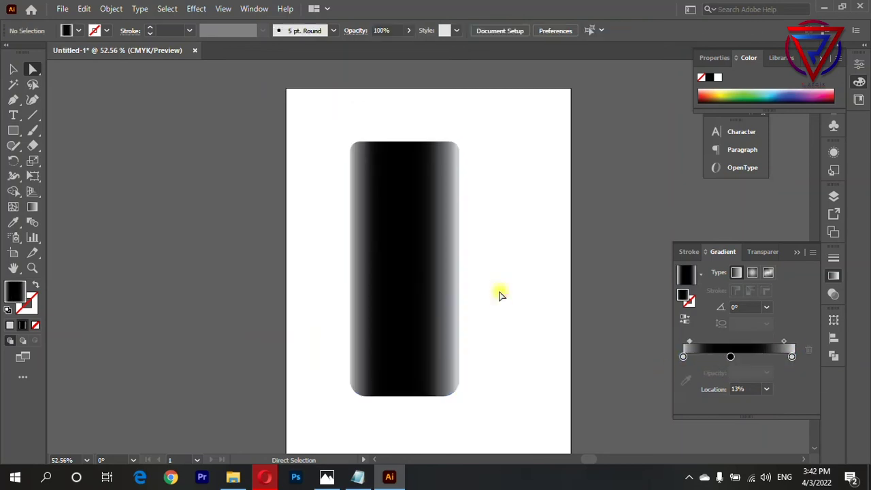
{"action": "scroll", "coordinate": [505, 304], "scroll_direction": "up", "scroll_amount": 1}
{"action": "scroll", "coordinate": [515, 315], "scroll_direction": "up", "scroll_amount": 1}
{"action": "scroll", "coordinate": [453, 297], "scroll_direction": "down", "scroll_amount": 1}
Duplicate the rounded rectangle to its right and square the copy's bottom corners.
{"action": "left_click", "coordinate": [454, 296]}
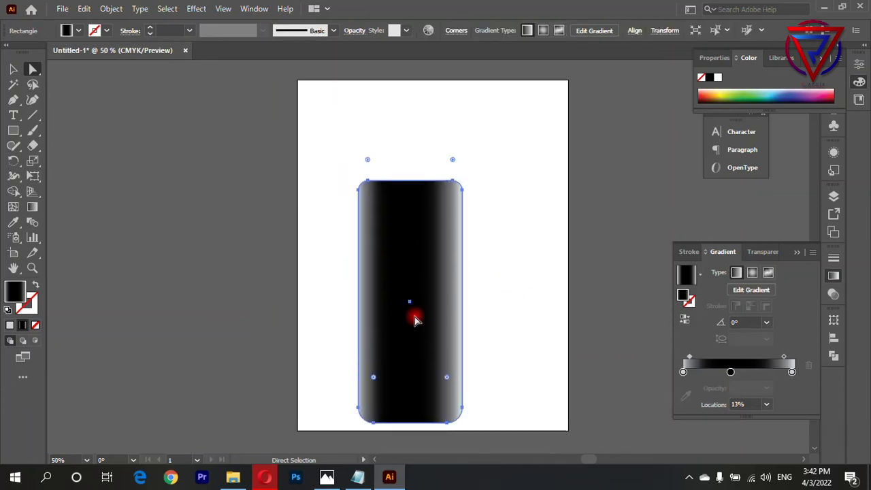
{"action": "left_click_drag", "start_coordinate": [407, 220], "coordinate": [545, 200]}
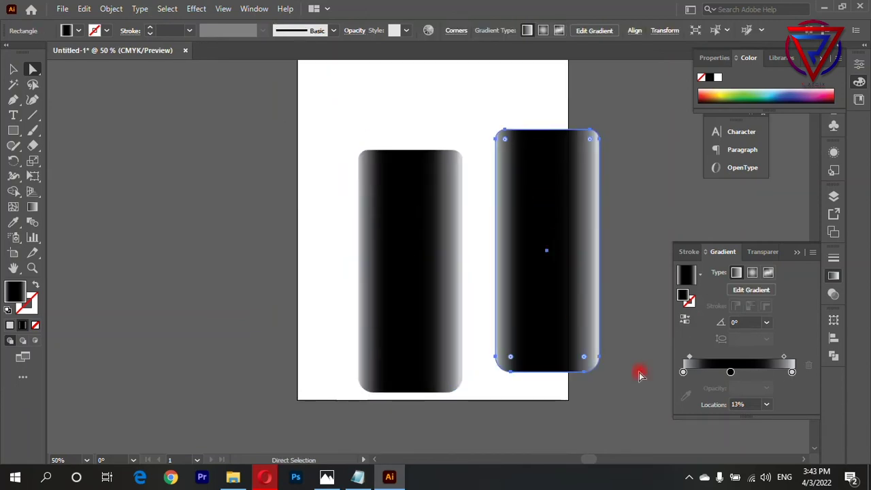
{"action": "left_click", "coordinate": [613, 361]}
{"action": "mouse_move", "coordinate": [502, 381]}
{"action": "left_mouse_down"}
{"action": "mouse_move", "coordinate": [572, 363]}
{"action": "mouse_move", "coordinate": [618, 399]}
{"action": "left_mouse_up"}
{"action": "scroll", "coordinate": [592, 374], "scroll_direction": "down", "scroll_amount": 1}
{"action": "left_click", "coordinate": [567, 350]}
{"action": "left_click", "coordinate": [501, 326]}
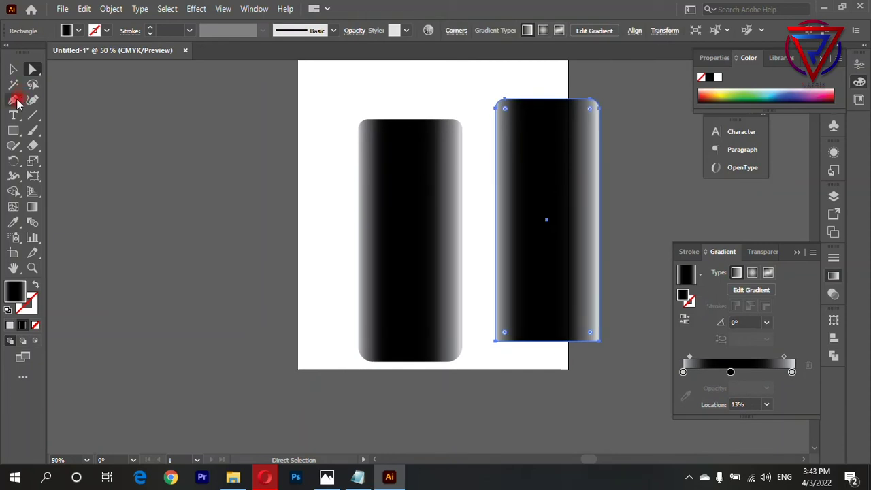
Add midpoints to the copy's top and bottom edges and pull them into smooth arcs.
{"action": "left_click", "coordinate": [15, 99]}
{"action": "scroll", "coordinate": [582, 308], "scroll_direction": "down", "scroll_amount": 1}
{"action": "left_click", "coordinate": [555, 298]}
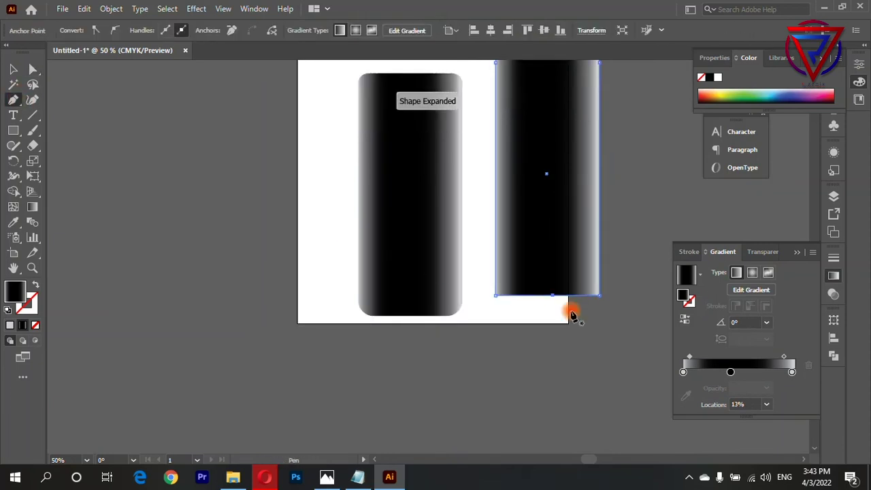
{"action": "scroll", "coordinate": [570, 307], "scroll_direction": "up", "scroll_amount": 3}
{"action": "left_click", "coordinate": [547, 176]}
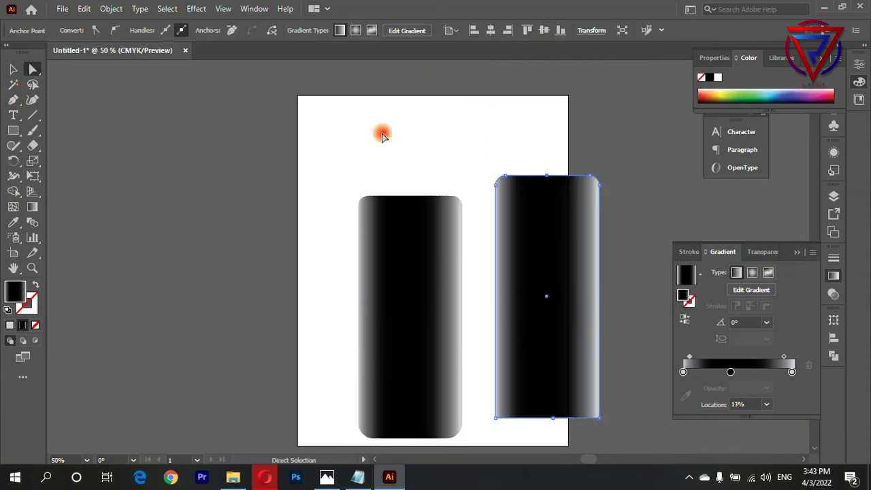
{"action": "left_click_drag", "start_coordinate": [549, 176], "coordinate": [549, 165]}
{"action": "scroll", "coordinate": [549, 164], "scroll_direction": "down", "scroll_amount": 2}
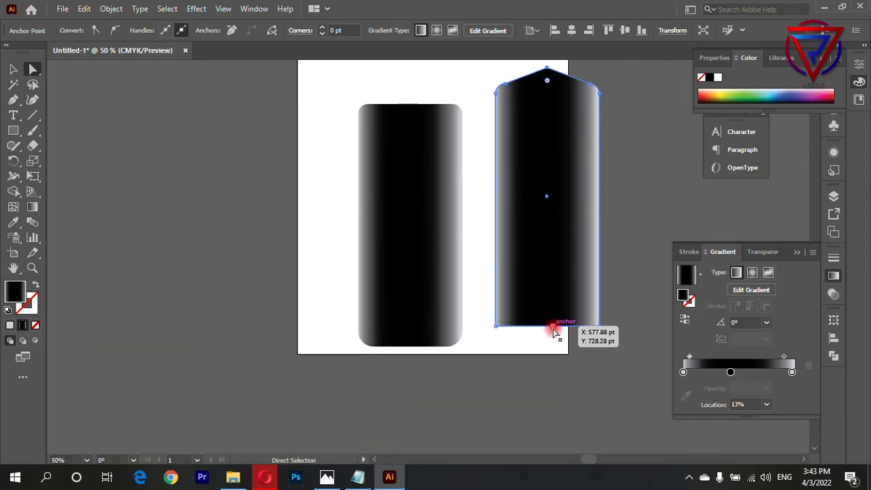
{"action": "mouse_move", "coordinate": [555, 328]}
{"action": "left_mouse_down"}
{"action": "mouse_move", "coordinate": [555, 346]}
{"action": "mouse_move", "coordinate": [576, 89]}
{"action": "left_mouse_up"}
{"action": "scroll", "coordinate": [629, 244], "scroll_direction": "up", "scroll_amount": 2}
{"action": "left_click", "coordinate": [629, 244]}
{"action": "left_click_drag", "start_coordinate": [550, 132], "coordinate": [551, 166]}
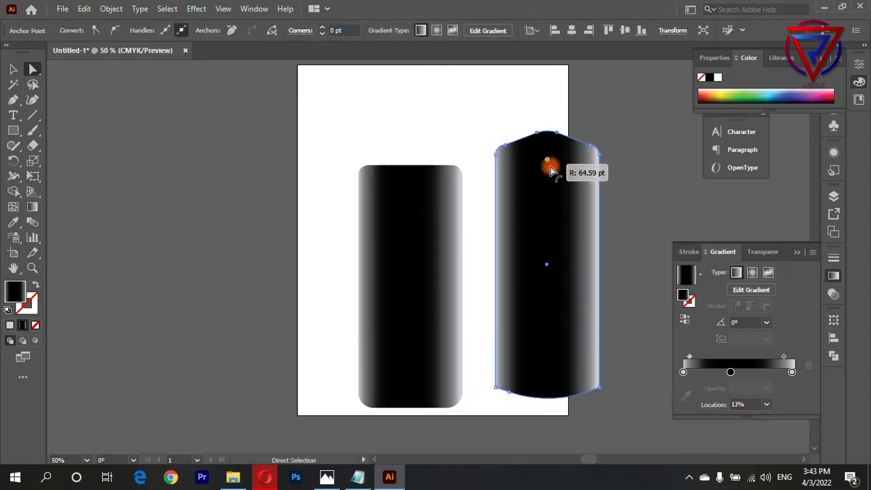
{"action": "scroll", "coordinate": [564, 235], "scroll_direction": "down", "scroll_amount": 1}
Squash the arched copy into a short, slightly narrower cap on top of the body.
{"action": "key", "text": "v"}
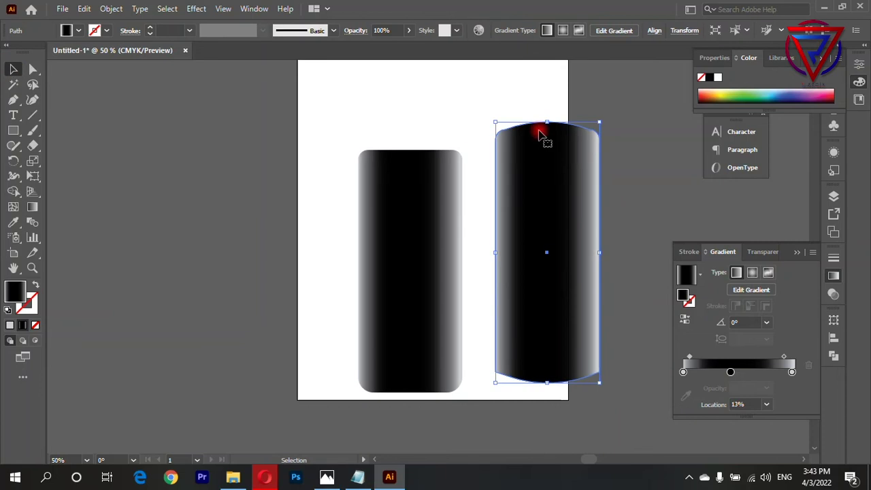
{"action": "mouse_move", "coordinate": [547, 124]}
{"action": "left_mouse_down"}
{"action": "mouse_move", "coordinate": [548, 299]}
{"action": "mouse_move", "coordinate": [425, 92]}
{"action": "left_mouse_up"}
{"action": "scroll", "coordinate": [572, 272], "scroll_direction": "down", "scroll_amount": 1}
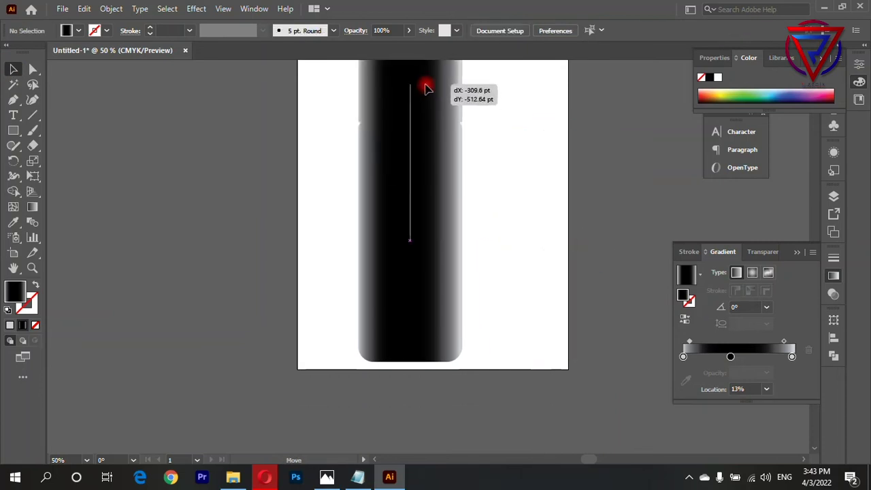
{"action": "scroll", "coordinate": [475, 190], "scroll_direction": "up", "scroll_amount": 3}
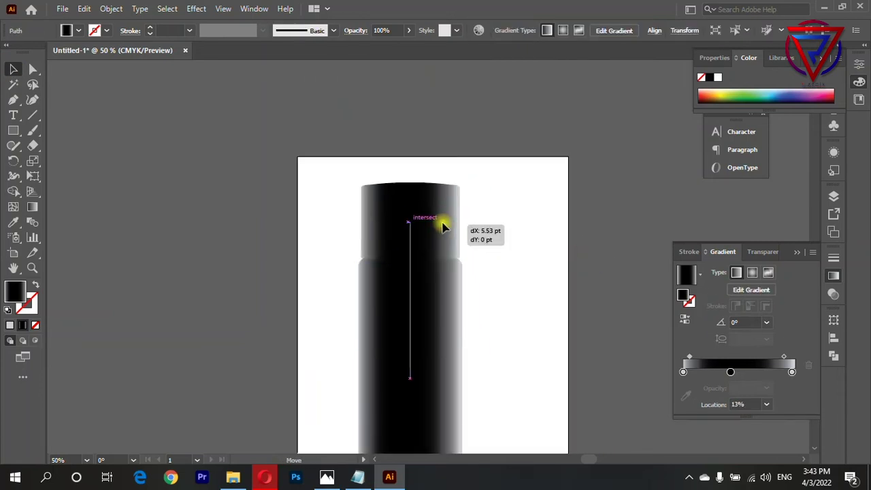
{"action": "left_click", "coordinate": [481, 237]}
{"action": "left_click_drag", "start_coordinate": [463, 219], "coordinate": [455, 224]}
{"action": "left_click", "coordinate": [458, 225]}
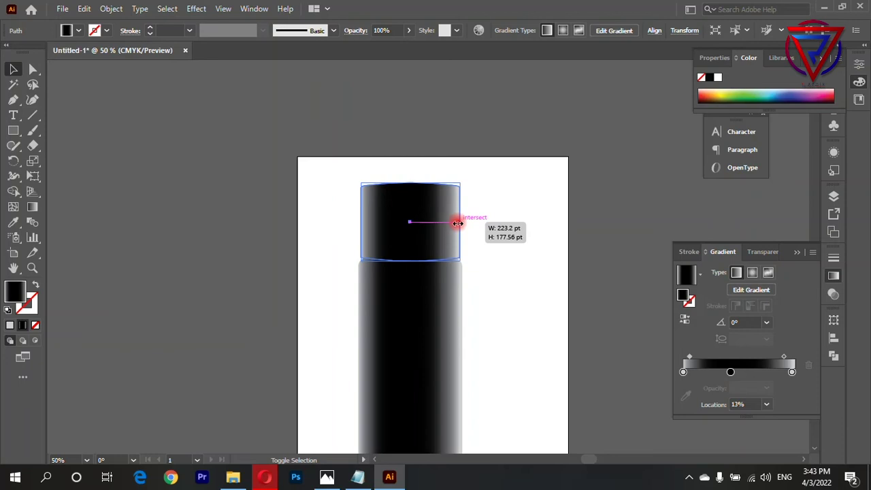
{"action": "left_click", "coordinate": [495, 198]}
Centre the cap horizontally over the bottle body.
{"action": "key", "text": "ctrl+a"}
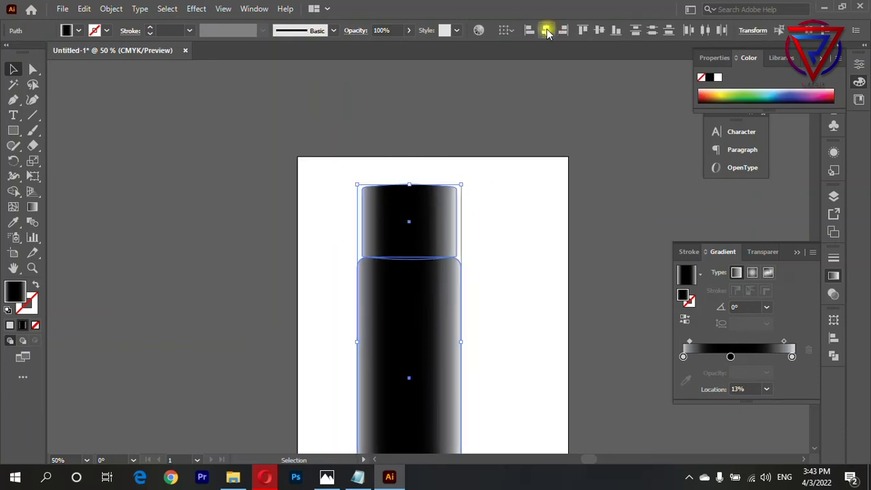
{"action": "scroll", "coordinate": [508, 207], "scroll_direction": "down", "scroll_amount": 1}
{"action": "left_click", "coordinate": [508, 206]}
{"action": "left_click", "coordinate": [409, 204]}
{"action": "left_click", "coordinate": [190, 8]}
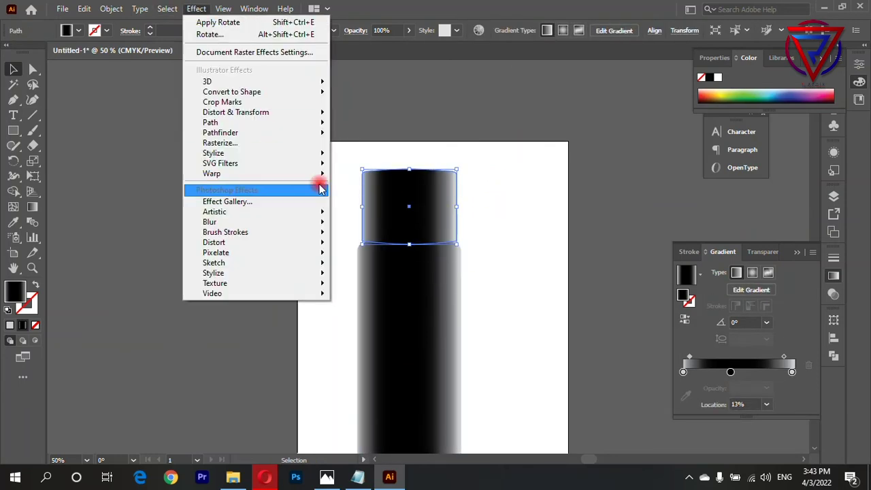
Add an initial drop shadow to the cap with slightly raised offsets.
{"action": "left_click", "coordinate": [383, 195]}
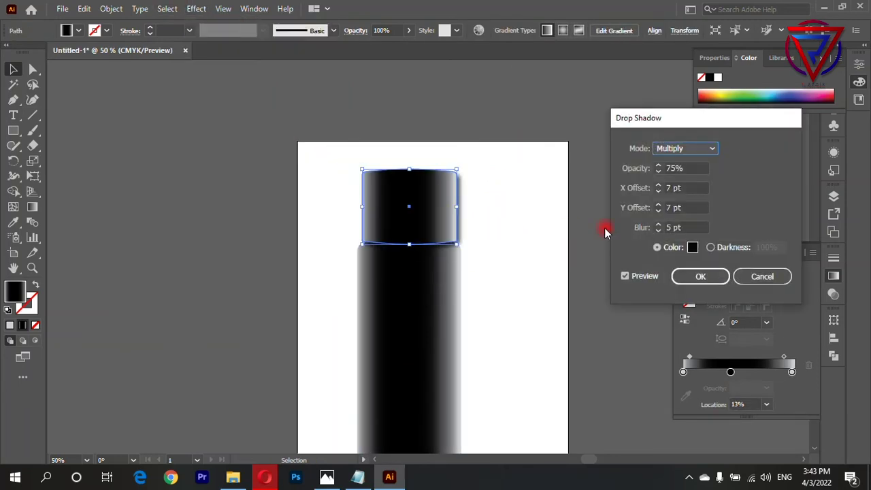
{"action": "left_click", "coordinate": [692, 207]}
{"action": "key", "text": "Up"}
{"action": "key", "text": "Up"}
{"action": "key", "text": "Up"}
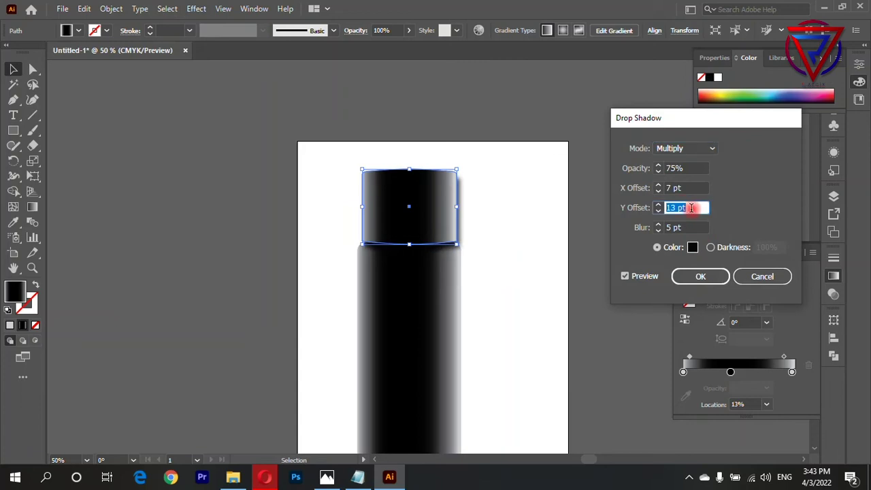
{"action": "left_click", "coordinate": [683, 188]}
{"action": "key", "text": "Up"}
{"action": "left_click", "coordinate": [689, 225]}
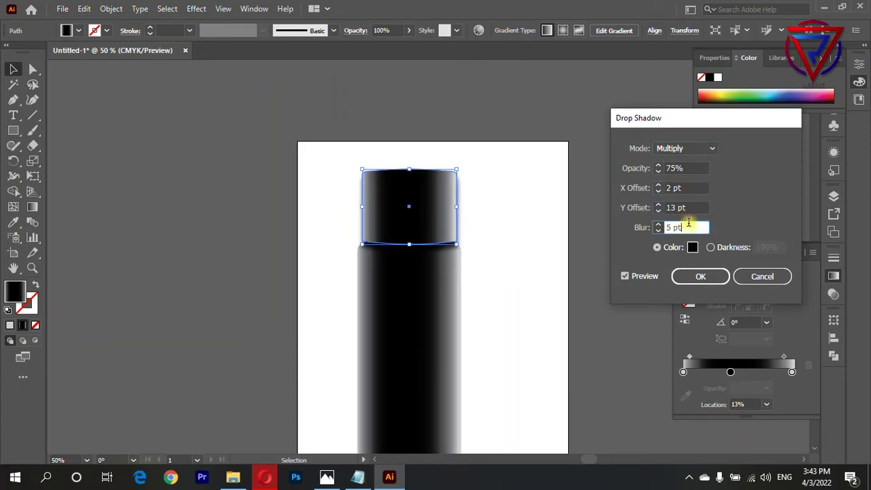
{"action": "left_click", "coordinate": [731, 269]}
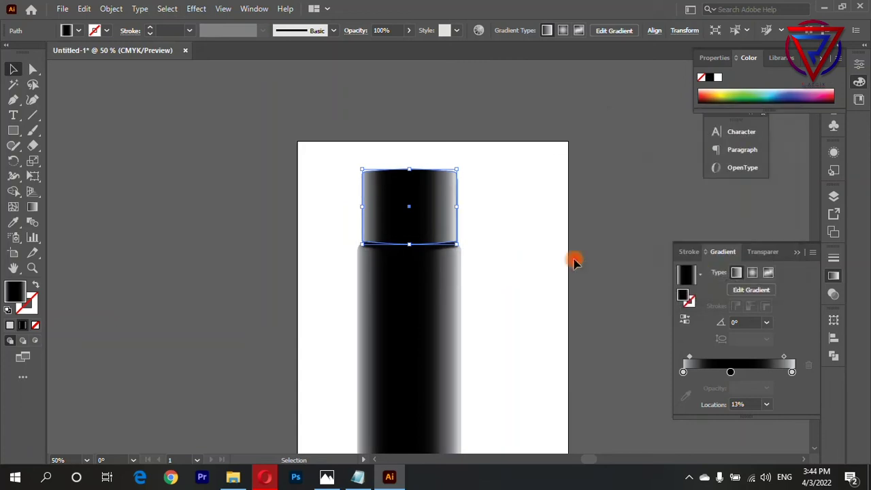
{"action": "scroll", "coordinate": [545, 245], "scroll_direction": "down", "scroll_amount": 3}
Reselect only the cap and reopen its drop shadow from the Appearance panel.
{"action": "left_click", "coordinate": [433, 185], "text": "shift"}
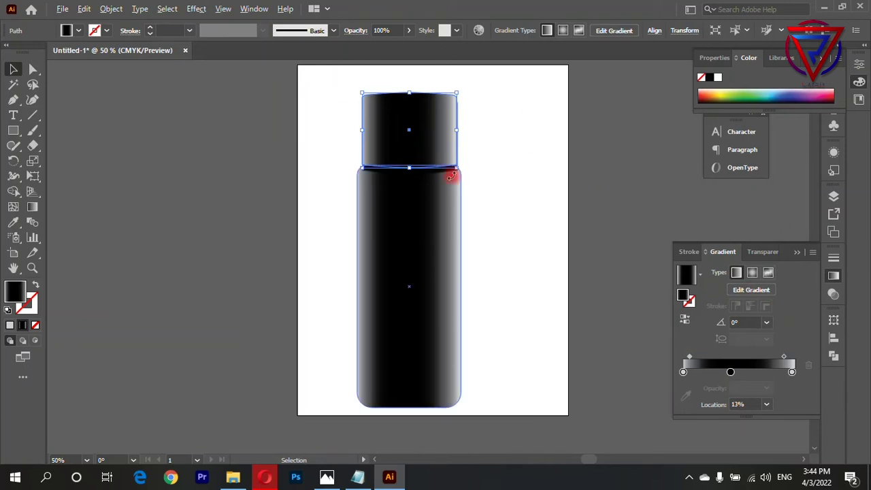
{"action": "scroll", "coordinate": [451, 175], "scroll_direction": "up", "scroll_amount": 2}
{"action": "left_click", "coordinate": [476, 208], "text": "shift"}
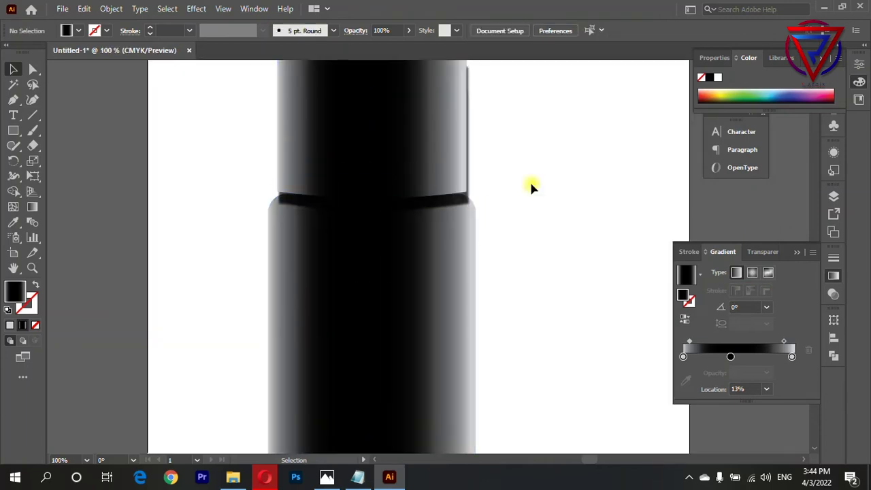
{"action": "left_click", "coordinate": [834, 152]}
{"action": "left_click", "coordinate": [749, 249]}
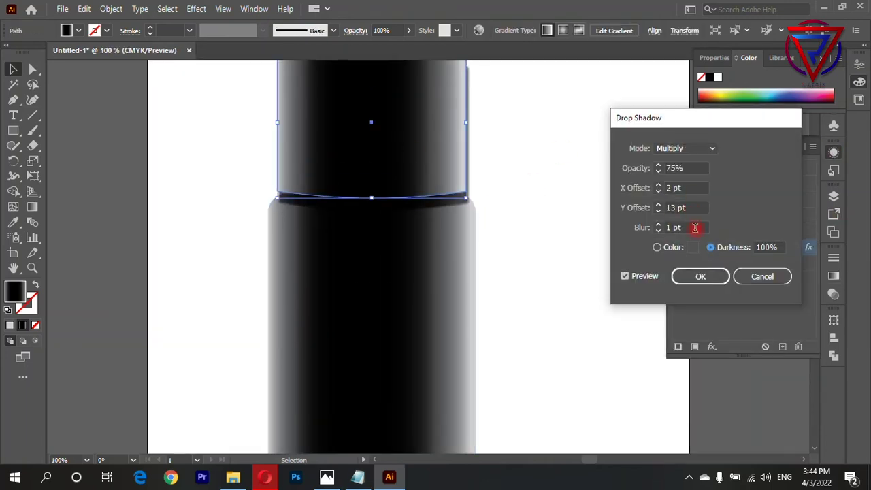
Set the cap's drop shadow to X 0 pt, Y 8 pt, 0 pt blur and 44% opacity.
{"action": "key", "text": "Tab"}
{"action": "key", "text": "Up"}
{"action": "key", "text": "Up"}
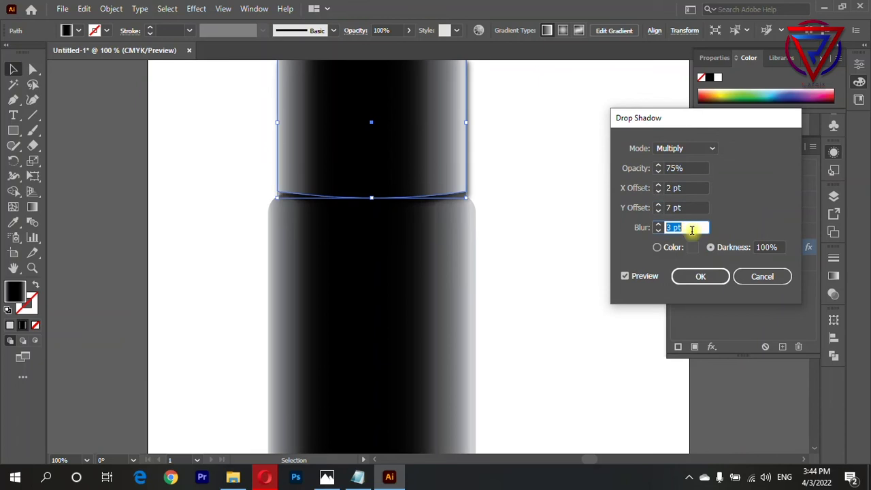
{"action": "left_click", "coordinate": [690, 188]}
{"action": "key", "text": "Down"}
{"action": "key", "text": "Down"}
{"action": "key", "text": "Down"}
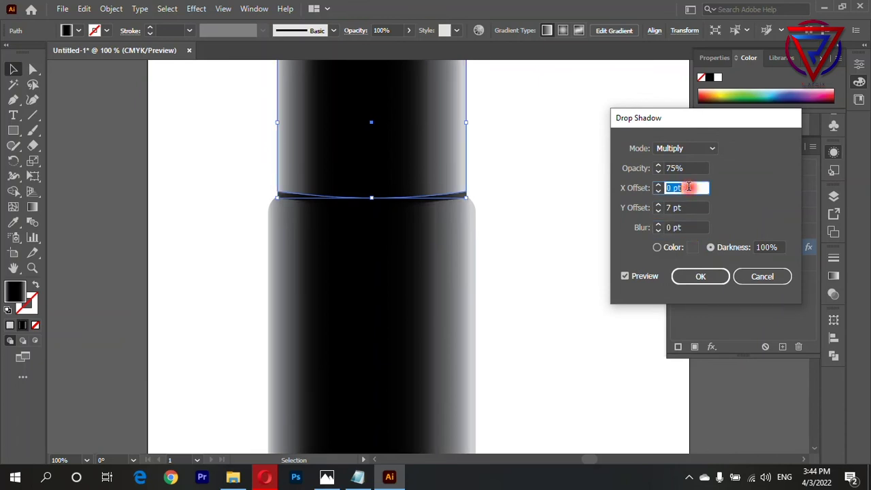
{"action": "left_click", "coordinate": [689, 208]}
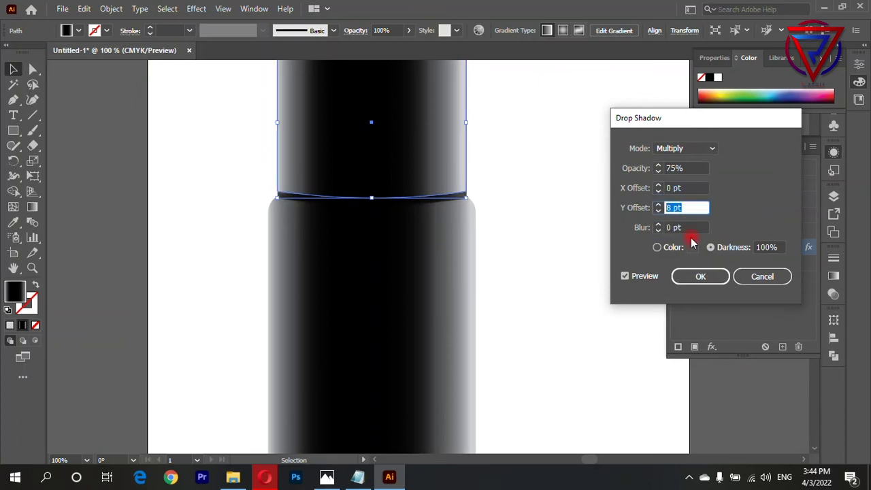
{"action": "left_click", "coordinate": [691, 227]}
{"action": "key", "text": "Up"}
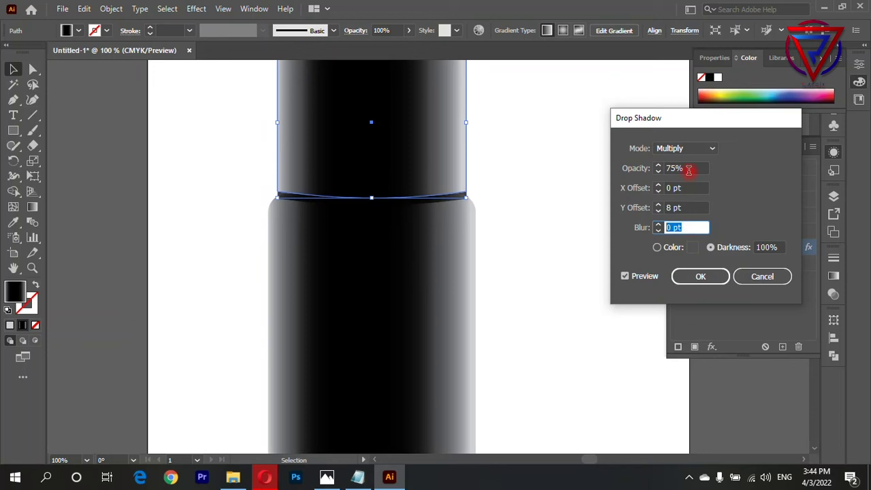
{"action": "left_click", "coordinate": [689, 169]}
{"action": "key", "text": "Down"}
{"action": "key", "text": "Down"}
{"action": "key", "text": "Down"}
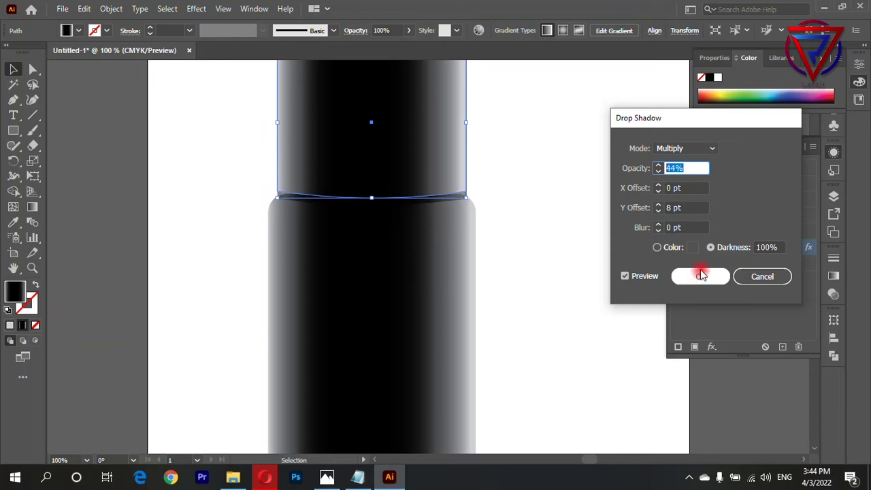
{"action": "left_click", "coordinate": [701, 275]}
{"action": "left_click", "coordinate": [564, 243]}
{"action": "scroll", "coordinate": [552, 238], "scroll_direction": "down", "scroll_amount": 3}
Raise the cap shadow's blur to 1 pt and reduce its vertical offset.
{"action": "scroll", "coordinate": [538, 255], "scroll_direction": "up", "scroll_amount": 4}
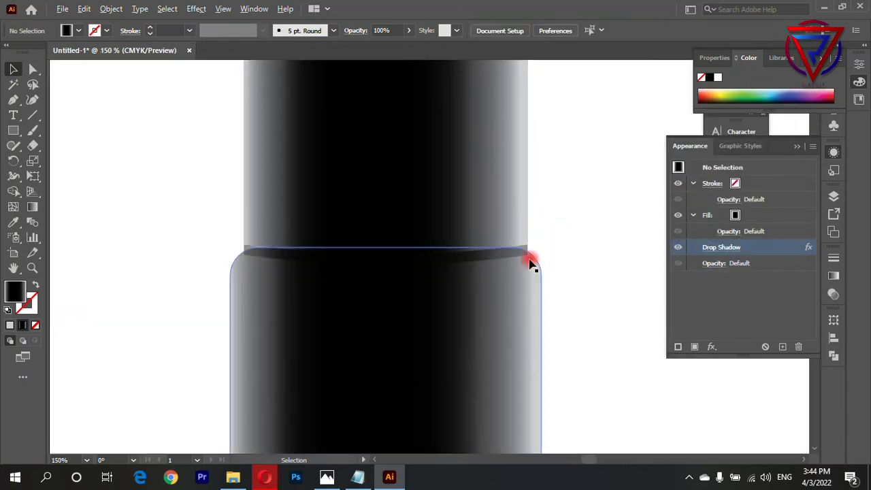
{"action": "scroll", "coordinate": [531, 262], "scroll_direction": "up", "scroll_amount": 1}
{"action": "left_click", "coordinate": [518, 259]}
{"action": "left_click", "coordinate": [774, 247]}
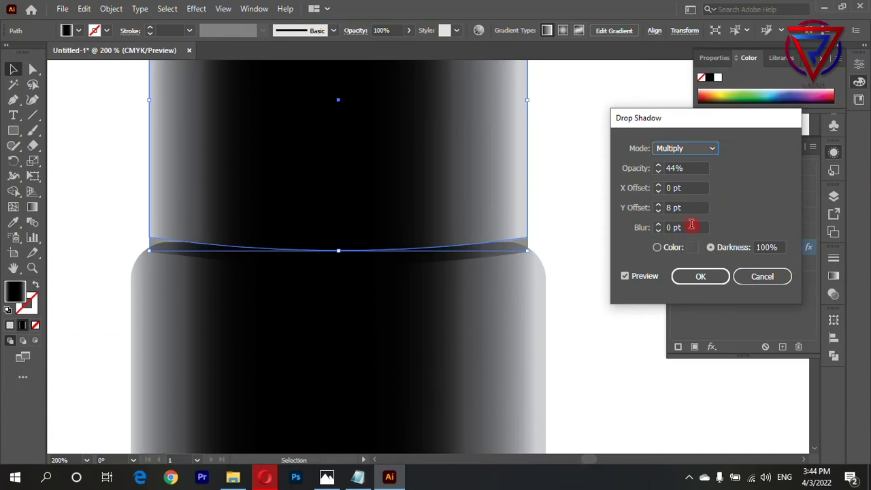
{"action": "left_click", "coordinate": [691, 226]}
{"action": "key", "text": "Up"}
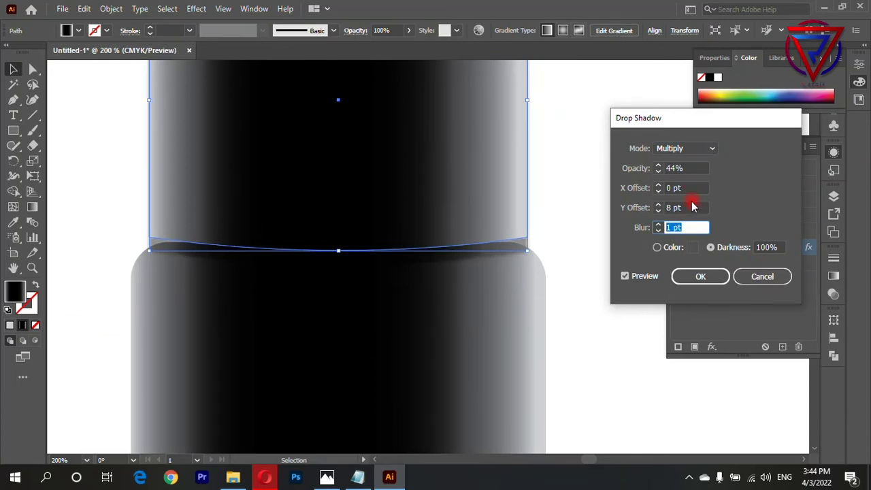
{"action": "left_click", "coordinate": [691, 207]}
{"action": "key", "text": "Down"}
{"action": "key", "text": "Down"}
{"action": "key", "text": "Down"}
{"action": "left_click", "coordinate": [697, 279]}
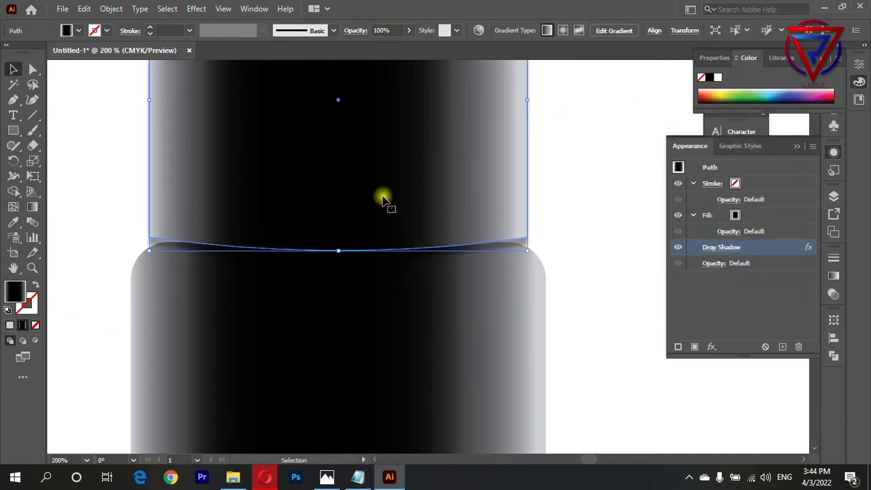
Check the shadow at different zooms and lower its Y offset to 4 pt.
{"action": "left_click_drag", "start_coordinate": [381, 198], "coordinate": [382, 206]}
{"action": "left_click", "coordinate": [594, 167]}
{"action": "key", "text": "ctrl+minus"}
{"action": "key", "text": "ctrl+minus"}
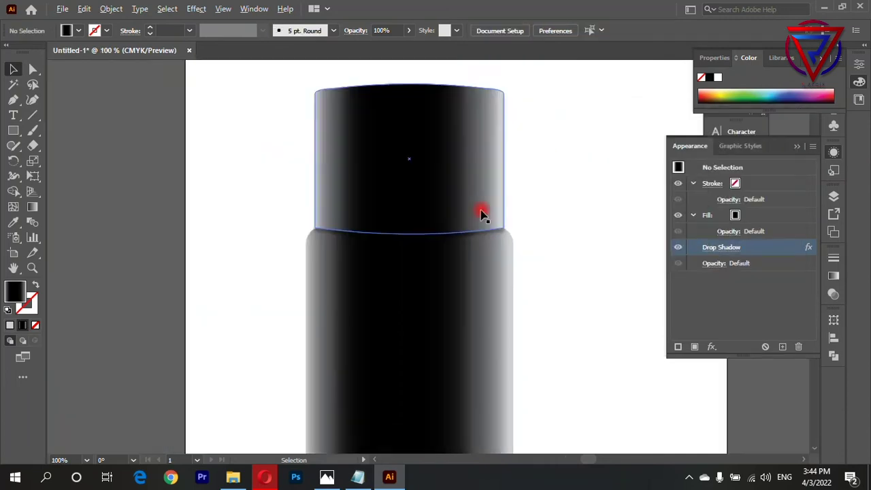
{"action": "key", "text": "ctrl+minus"}
{"action": "key", "text": "ctrl+minus"}
{"action": "key", "text": "ctrl+minus"}
{"action": "key", "text": "ctrl+plus"}
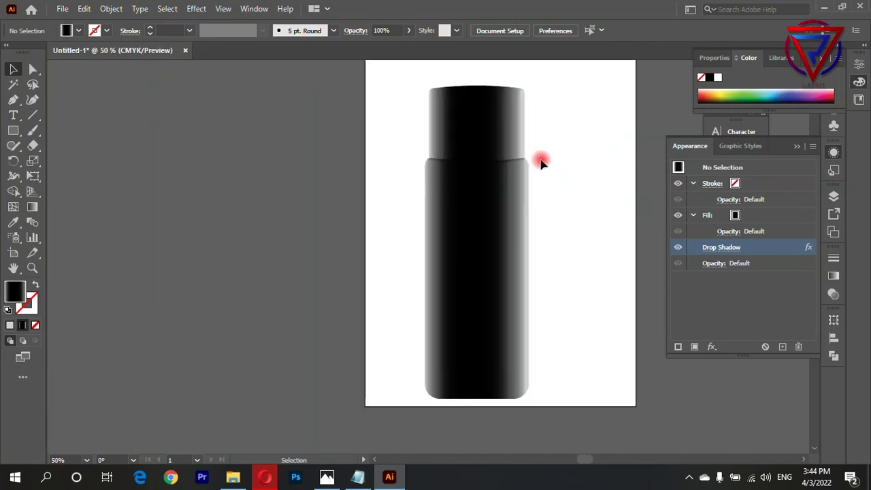
{"action": "left_click", "coordinate": [518, 146]}
{"action": "left_click", "coordinate": [738, 246]}
{"action": "left_click", "coordinate": [687, 207]}
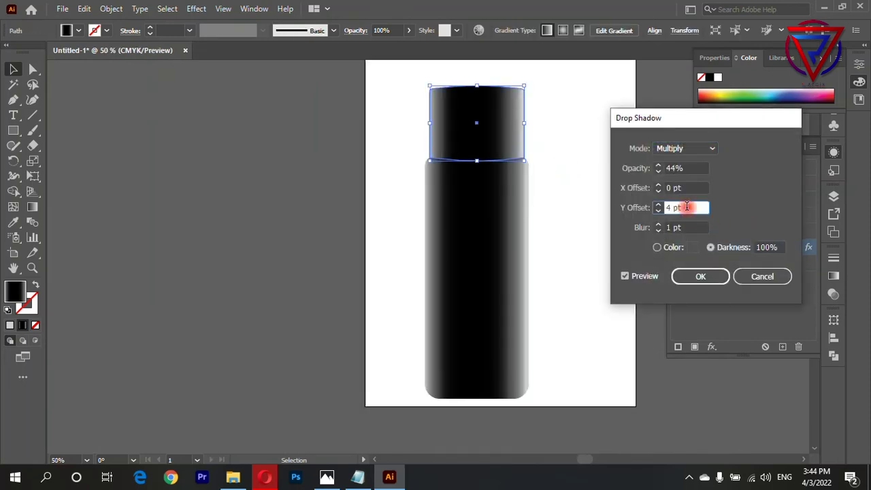
{"action": "left_click", "coordinate": [700, 276]}
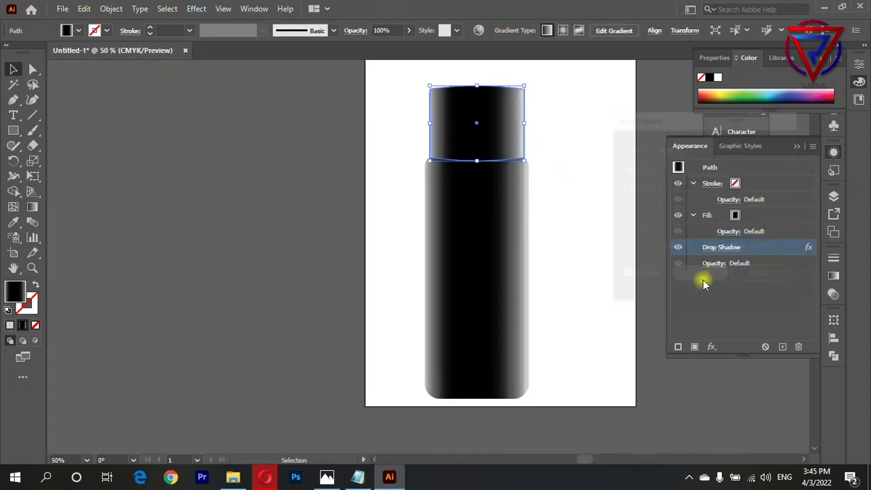
Select both bottle shapes and scale the bottle from its top corner.
{"action": "left_click", "coordinate": [583, 175]}
{"action": "key", "text": "ctrl+minus"}
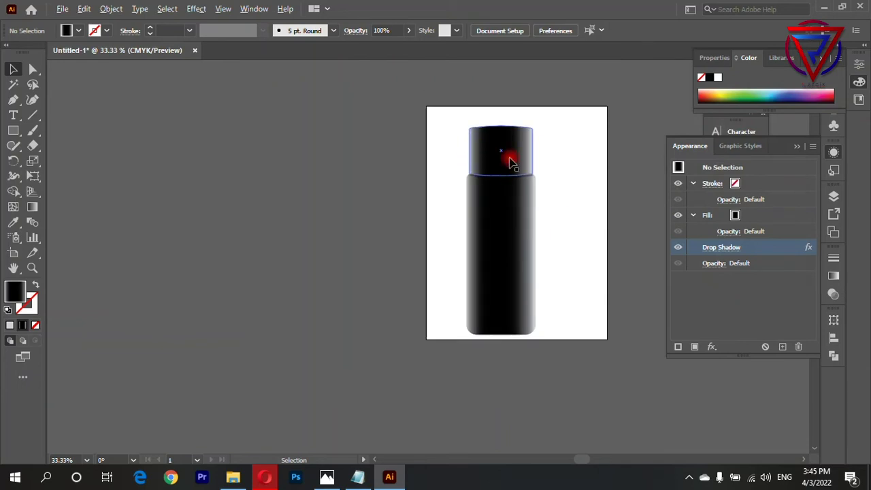
{"action": "left_click_drag", "start_coordinate": [448, 129], "coordinate": [574, 331]}
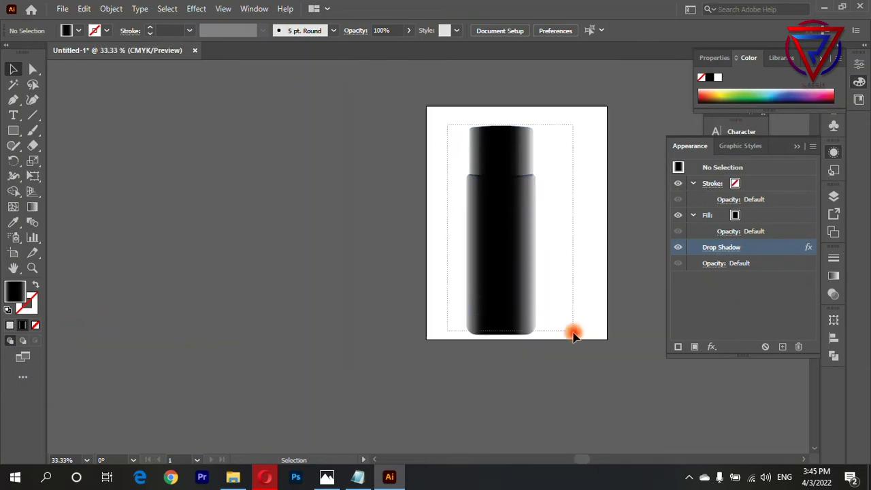
{"action": "left_click_drag", "start_coordinate": [534, 125], "coordinate": [522, 165]}
Move the finished bottle left, off the artboard.
{"action": "left_click", "coordinate": [569, 181]}
{"action": "left_click", "coordinate": [516, 204]}
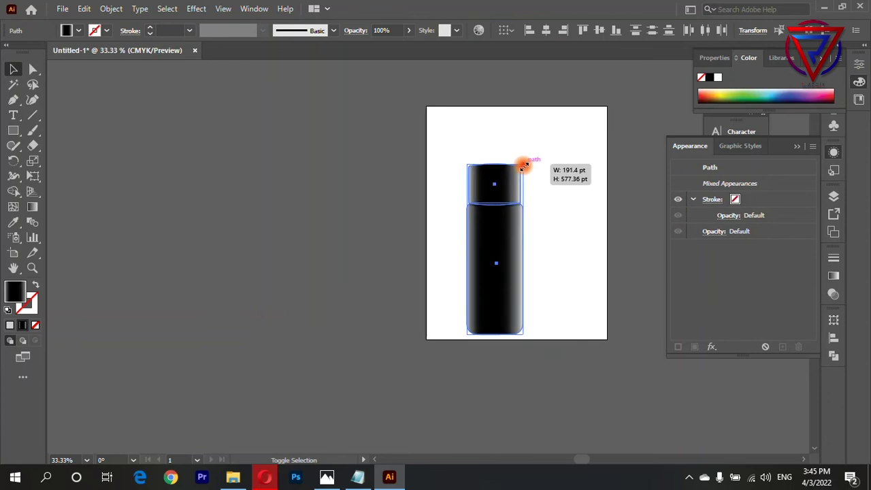
{"action": "left_click", "coordinate": [550, 189]}
{"action": "left_click_drag", "start_coordinate": [501, 272], "coordinate": [398, 268]}
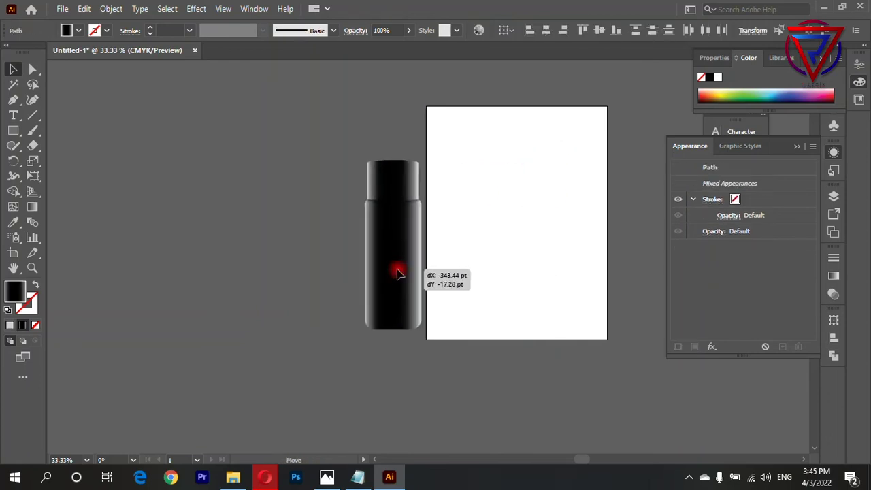
{"action": "scroll", "coordinate": [602, 198], "scroll_direction": "up", "scroll_amount": 1}
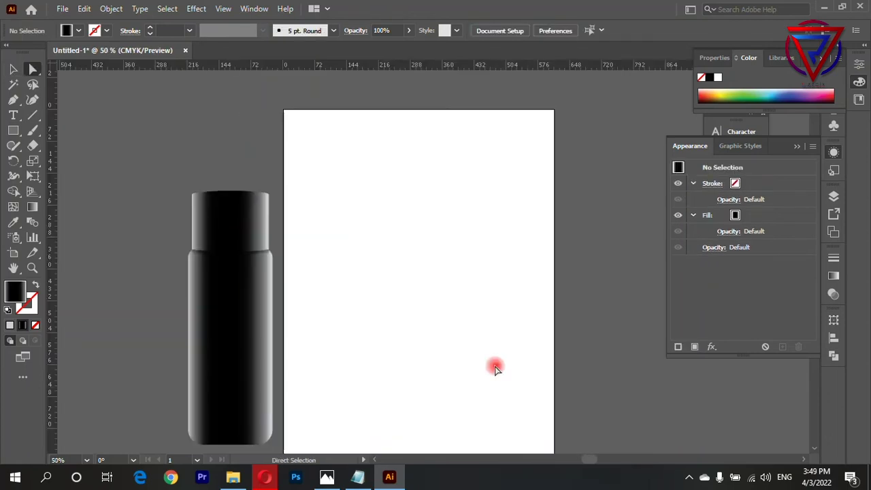
Draw a tall rectangle on the artboard and widen it to the right.
{"action": "left_click", "coordinate": [13, 130]}
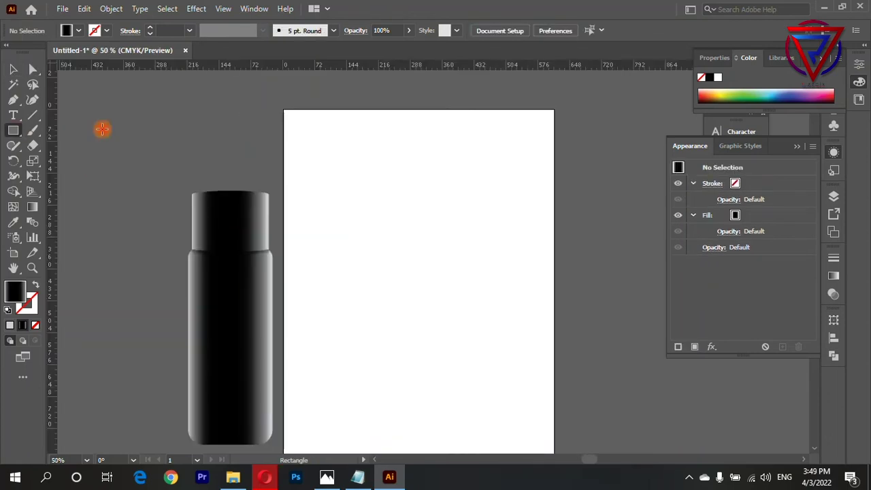
{"action": "left_click_drag", "start_coordinate": [375, 100], "coordinate": [457, 397]}
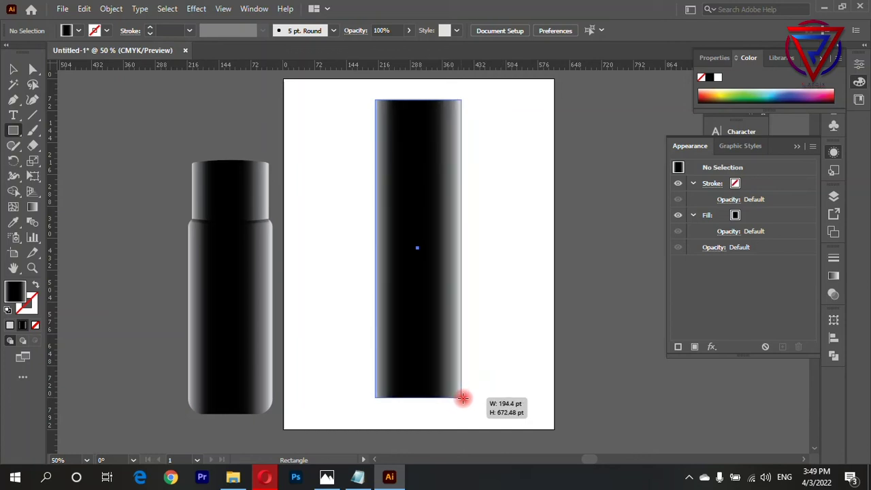
{"action": "mouse_move", "coordinate": [457, 397]}
{"action": "left_mouse_down"}
{"action": "mouse_move", "coordinate": [483, 403]}
{"action": "mouse_move", "coordinate": [465, 399]}
{"action": "left_mouse_up"}
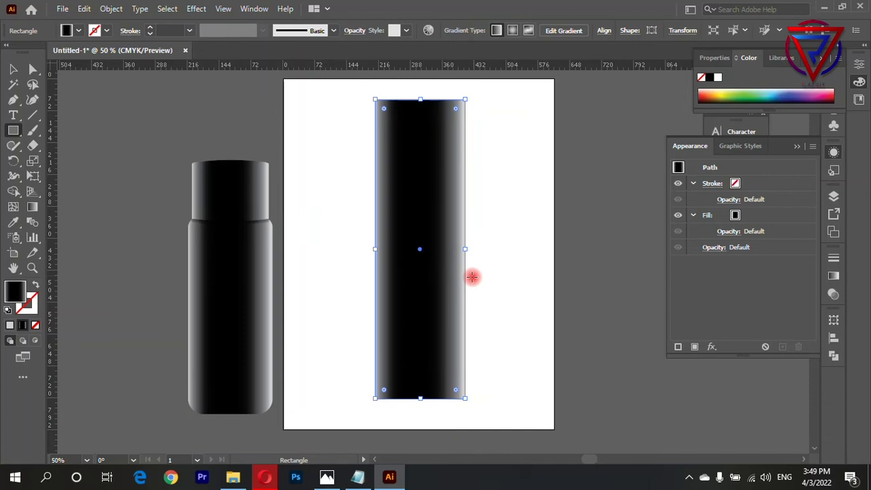
{"action": "left_click", "coordinate": [465, 249]}
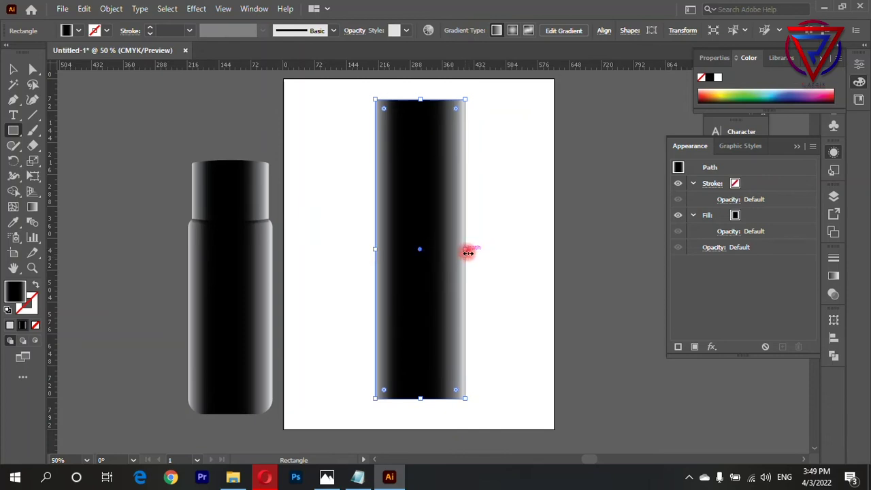
{"action": "left_click_drag", "start_coordinate": [469, 252], "coordinate": [501, 254]}
Give the new rectangle a 4 pt stroke.
{"action": "left_click", "coordinate": [32, 307]}
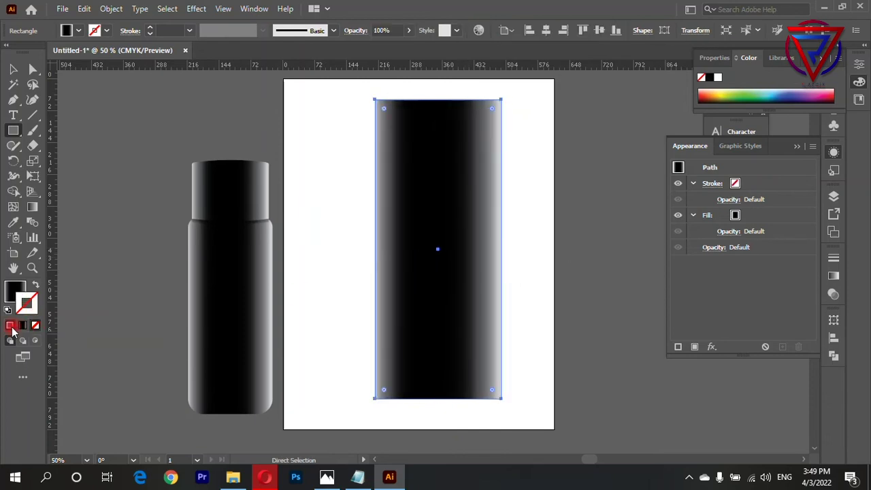
{"action": "left_click", "coordinate": [23, 326]}
{"action": "left_click", "coordinate": [708, 76]}
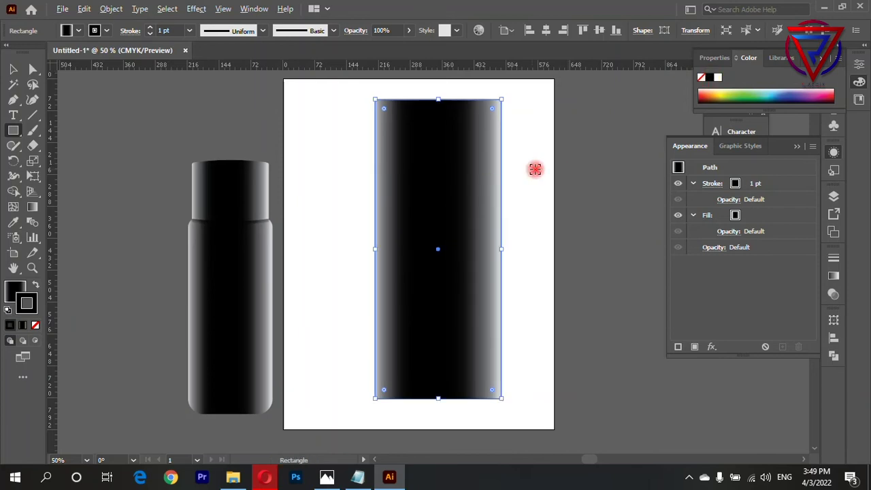
{"action": "scroll", "coordinate": [535, 169], "scroll_direction": "up", "scroll_amount": 1}
{"action": "double_click", "coordinate": [174, 30]}
{"action": "type", "text": "4"}
{"action": "key", "text": "Return"}
{"action": "scroll", "coordinate": [342, 195], "scroll_direction": "down", "scroll_amount": 1}
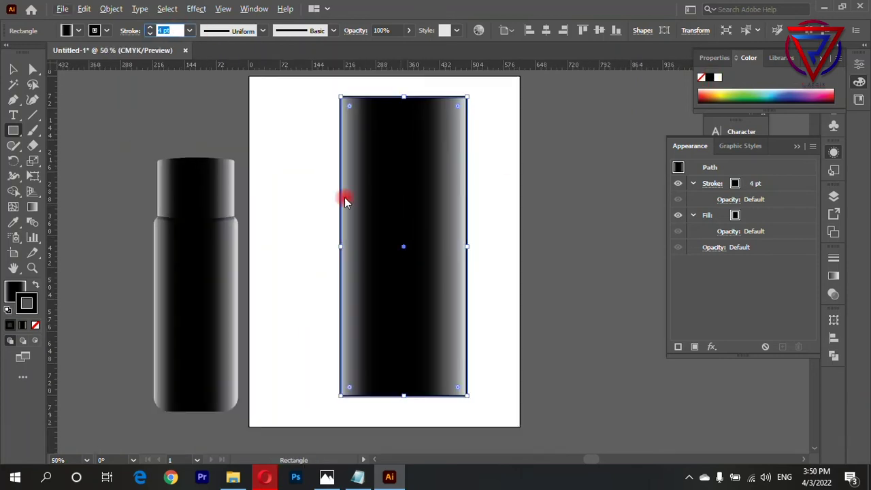
Add an anchor point mid-way along the rectangle's top edge.
{"action": "left_click", "coordinate": [12, 99]}
{"action": "left_click", "coordinate": [424, 97]}
{"action": "scroll", "coordinate": [430, 220], "scroll_direction": "down", "scroll_amount": 1}
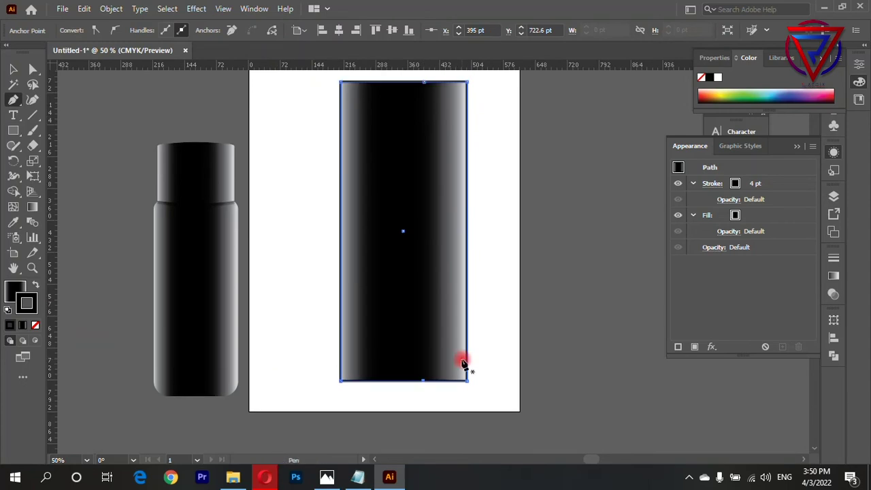
Add a middle anchor on the box's bottom edge and pull the top-middle anchor down slightly.
{"action": "scroll", "coordinate": [463, 359], "scroll_direction": "up", "scroll_amount": 2}
{"action": "left_click", "coordinate": [428, 412]}
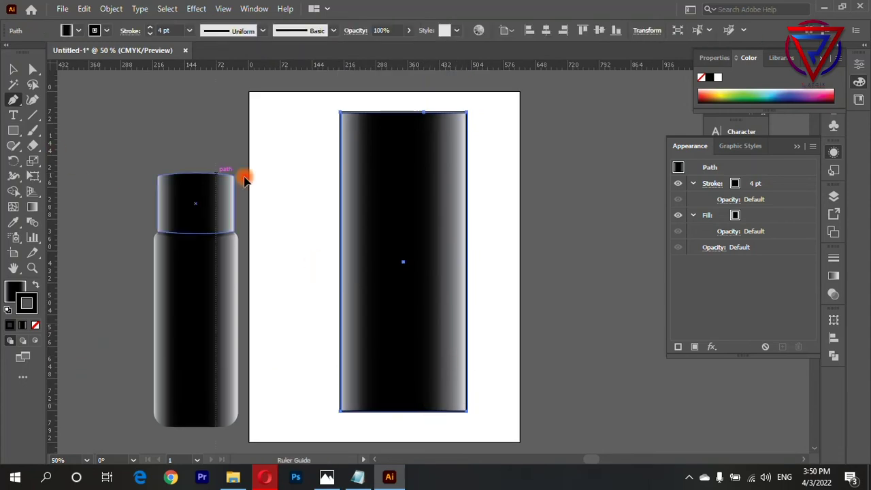
{"action": "left_click", "coordinate": [422, 197]}
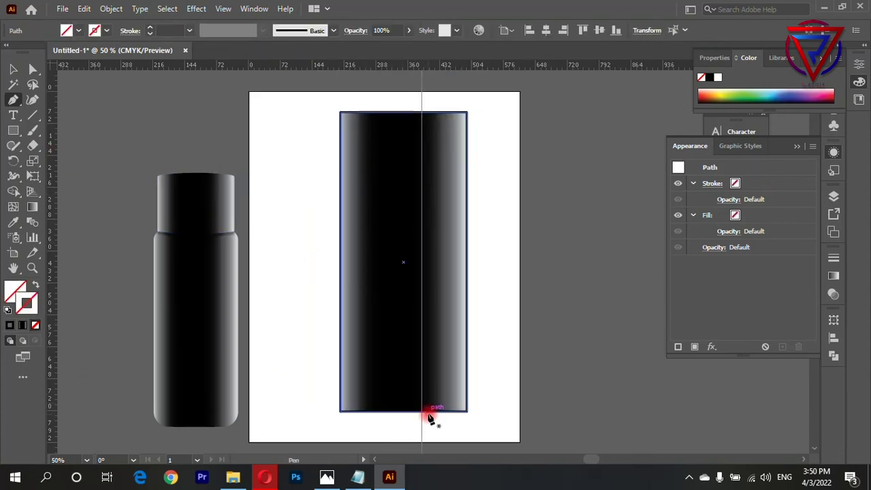
{"action": "left_click", "coordinate": [427, 417]}
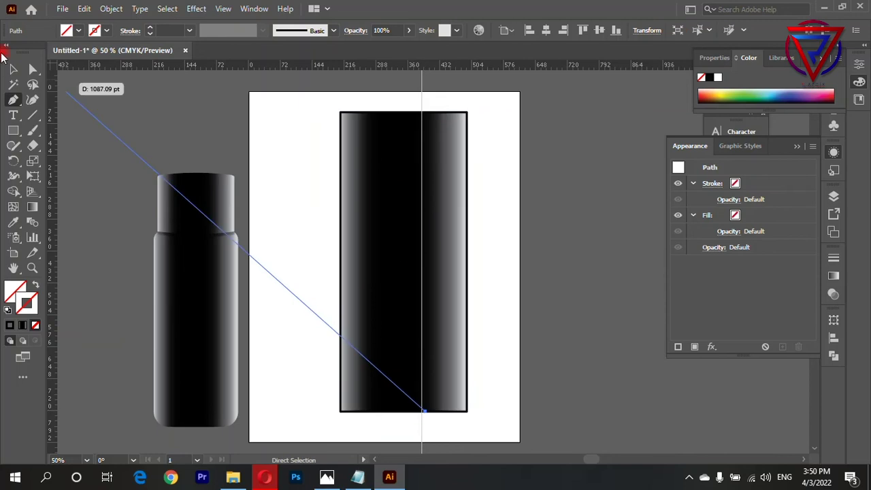
{"action": "left_click", "coordinate": [404, 155], "text": "ctrl"}
{"action": "left_click_drag", "start_coordinate": [424, 114], "coordinate": [425, 121]}
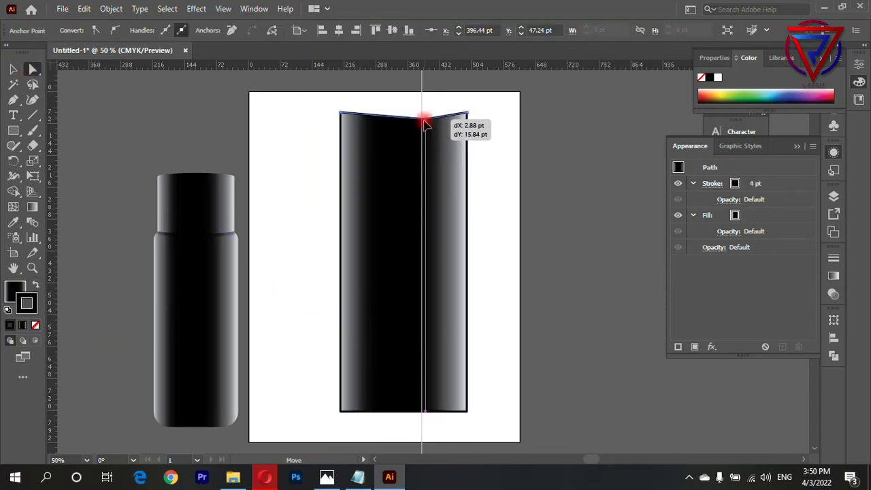
Drag the box's bottom-middle anchor down into a point at the centre fold.
{"action": "scroll", "coordinate": [424, 123], "scroll_direction": "down", "scroll_amount": 2}
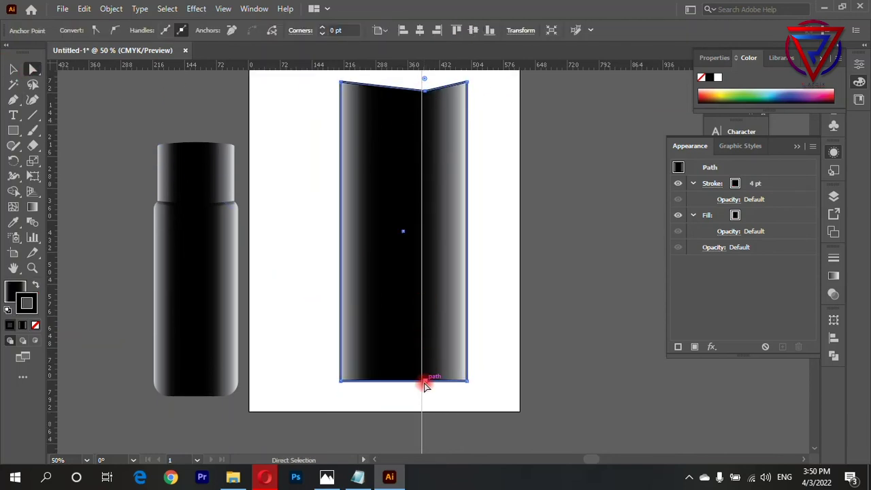
{"action": "left_click_drag", "start_coordinate": [427, 382], "coordinate": [424, 384]}
{"action": "left_click", "coordinate": [425, 385]}
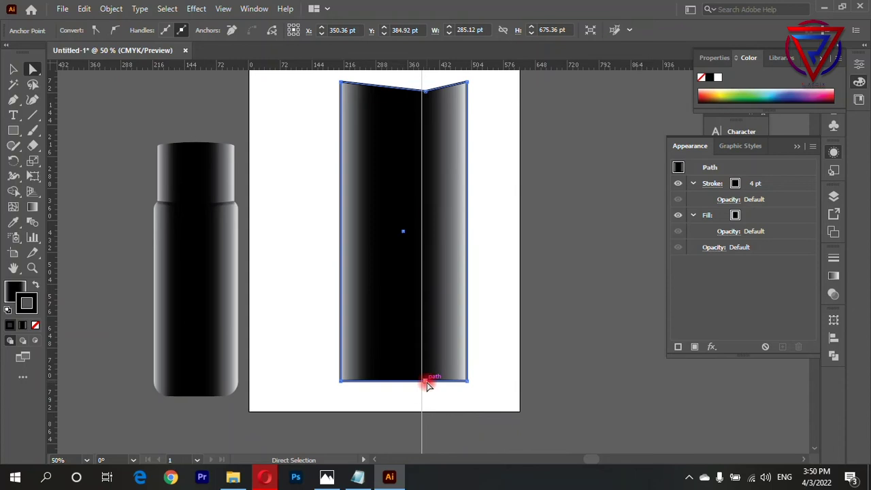
{"action": "scroll", "coordinate": [427, 386], "scroll_direction": "up", "scroll_amount": 2}
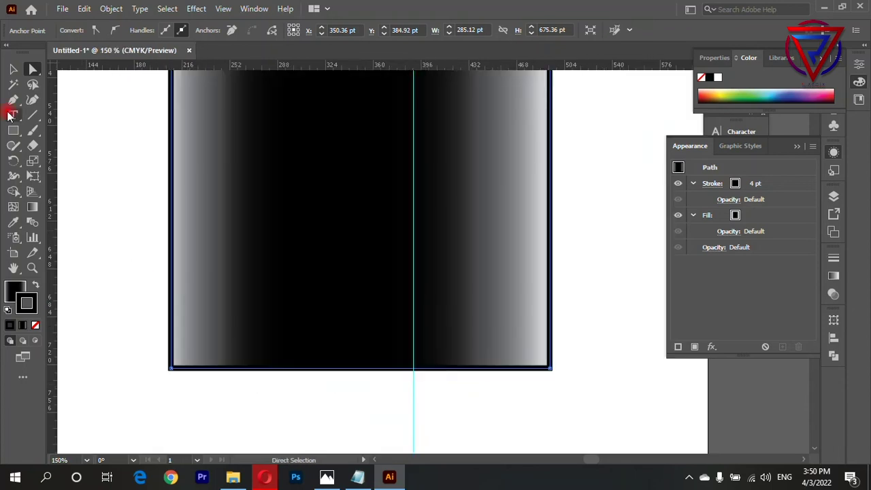
{"action": "left_click", "coordinate": [418, 369], "text": "ctrl"}
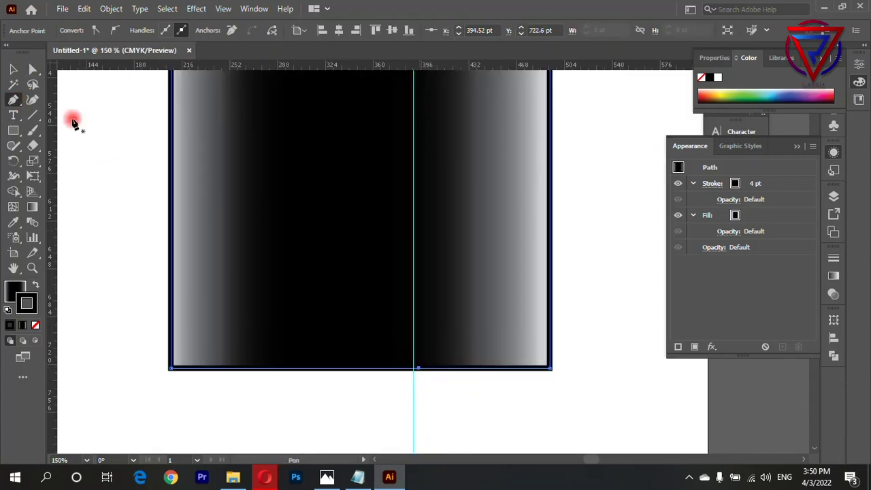
{"action": "left_click", "coordinate": [32, 69]}
{"action": "left_click_drag", "start_coordinate": [418, 368], "coordinate": [418, 399]}
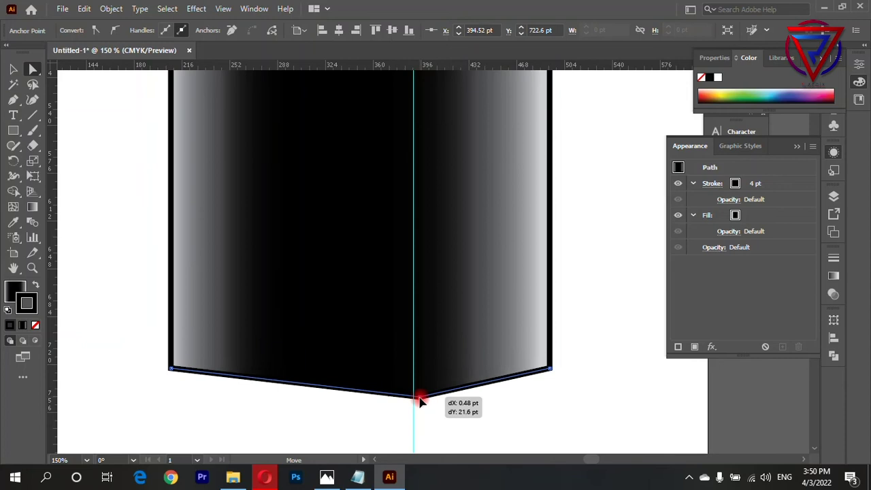
Raise the top-middle anchor to flatten the top edge, then reselect the box.
{"action": "scroll", "coordinate": [477, 327], "scroll_direction": "down", "scroll_amount": 4}
{"action": "scroll", "coordinate": [443, 180], "scroll_direction": "up", "scroll_amount": 2}
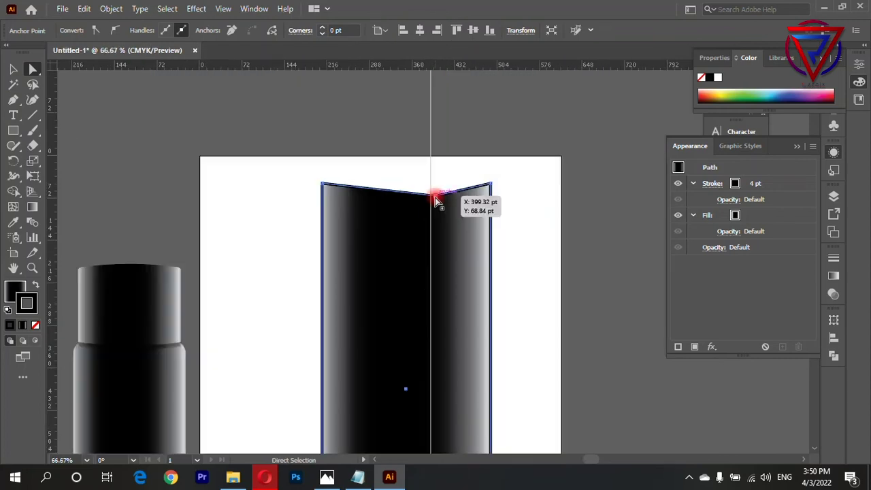
{"action": "left_click_drag", "start_coordinate": [438, 203], "coordinate": [438, 190]}
{"action": "scroll", "coordinate": [465, 194], "scroll_direction": "down", "scroll_amount": 1}
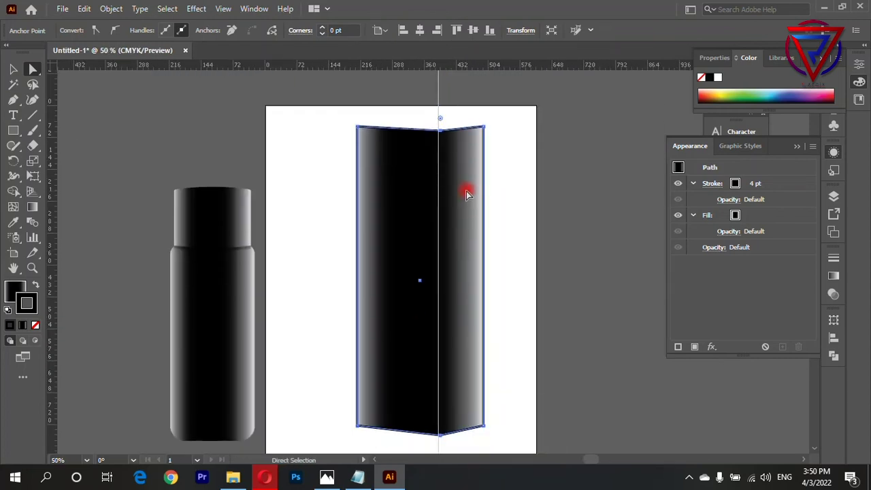
{"action": "left_click", "coordinate": [11, 68]}
{"action": "left_click", "coordinate": [302, 128]}
{"action": "scroll", "coordinate": [556, 125], "scroll_direction": "down", "scroll_amount": 2}
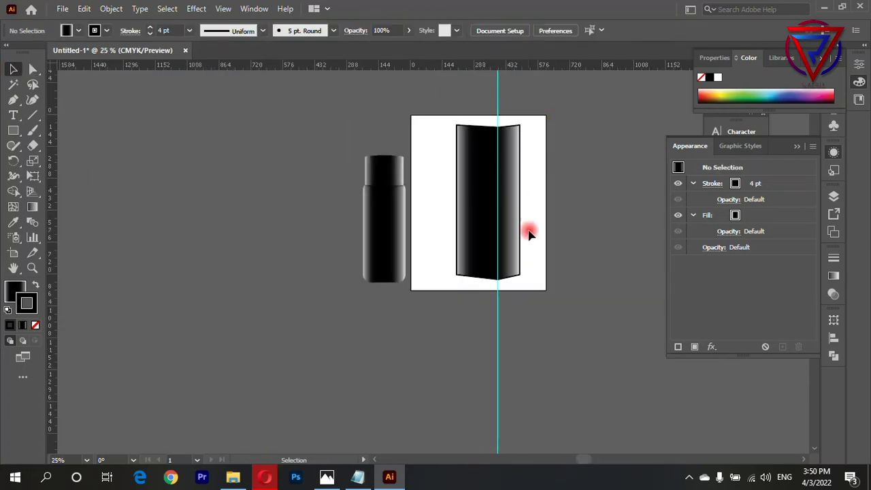
{"action": "scroll", "coordinate": [531, 233], "scroll_direction": "up", "scroll_amount": 2}
{"action": "scroll", "coordinate": [476, 224], "scroll_direction": "down", "scroll_amount": 1}
{"action": "left_click", "coordinate": [442, 225]}
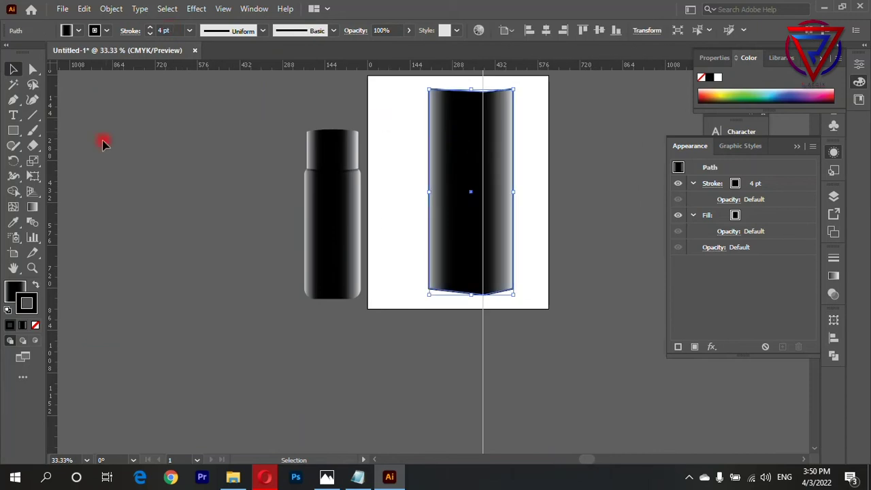
Remove the box's outline and give it a gradient fill with an extra colour stop.
{"action": "left_click", "coordinate": [36, 329]}
{"action": "left_click", "coordinate": [236, 189]}
{"action": "left_click", "coordinate": [481, 192]}
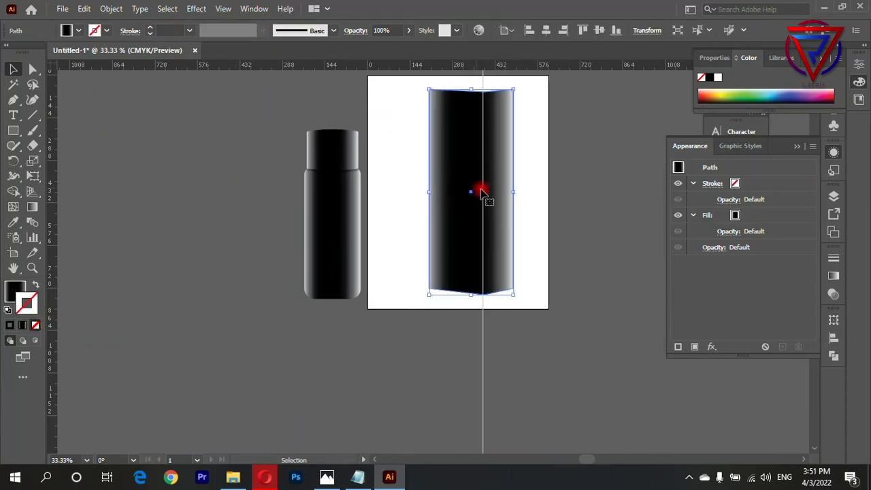
{"action": "left_click", "coordinate": [832, 276]}
{"action": "left_click", "coordinate": [710, 353]}
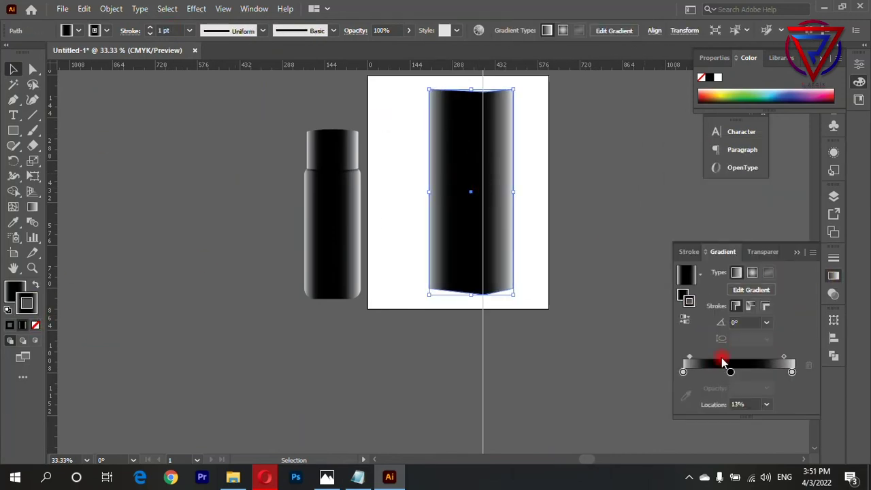
{"action": "left_click_drag", "start_coordinate": [721, 357], "coordinate": [764, 372]}
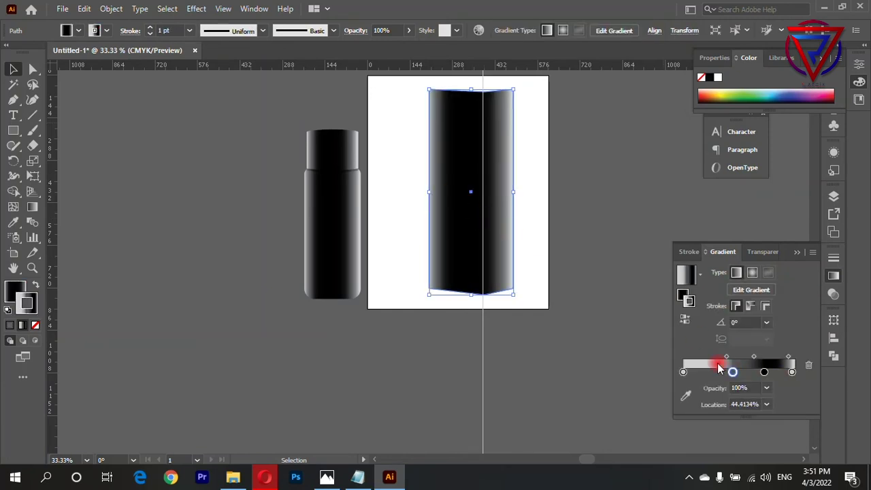
{"action": "left_click", "coordinate": [733, 372]}
Move a gradient stop to about 71% and make the left end dark grey.
{"action": "left_click", "coordinate": [36, 325]}
{"action": "left_click", "coordinate": [14, 289]}
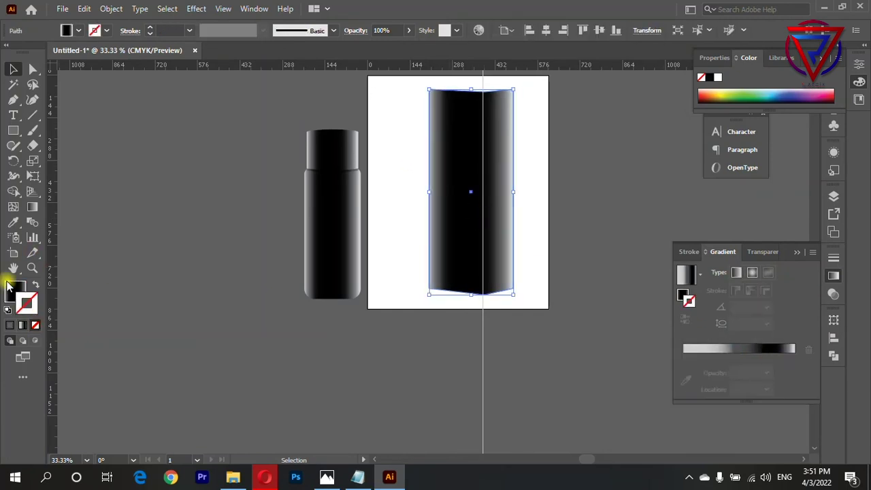
{"action": "left_click", "coordinate": [468, 257]}
{"action": "left_click_drag", "start_coordinate": [732, 372], "coordinate": [764, 371]}
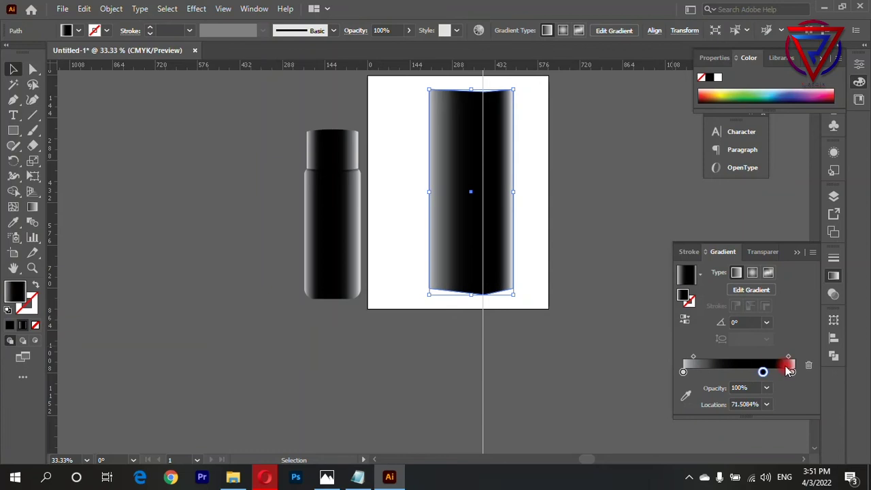
{"action": "left_click_drag", "start_coordinate": [693, 356], "coordinate": [772, 368]}
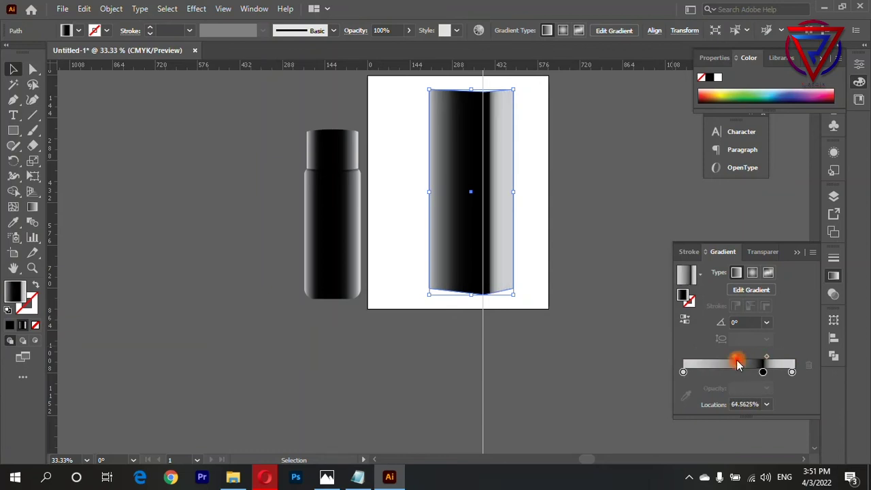
{"action": "double_click", "coordinate": [685, 373]}
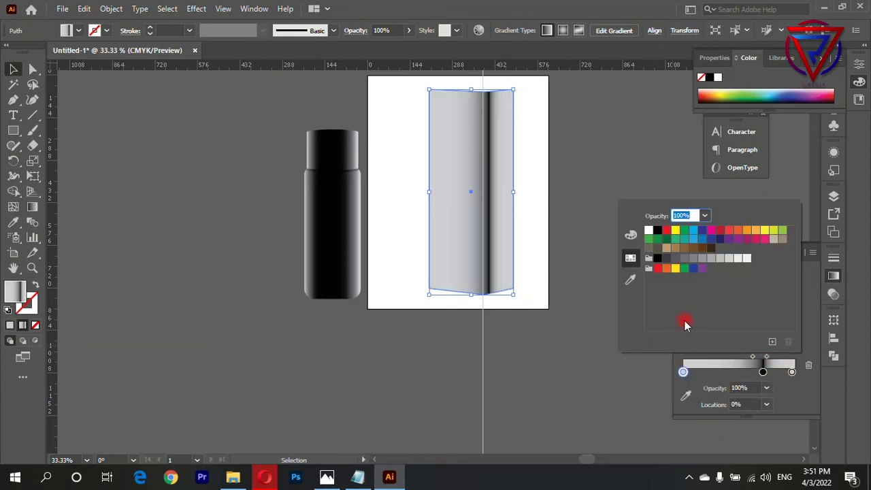
{"action": "left_click", "coordinate": [676, 259]}
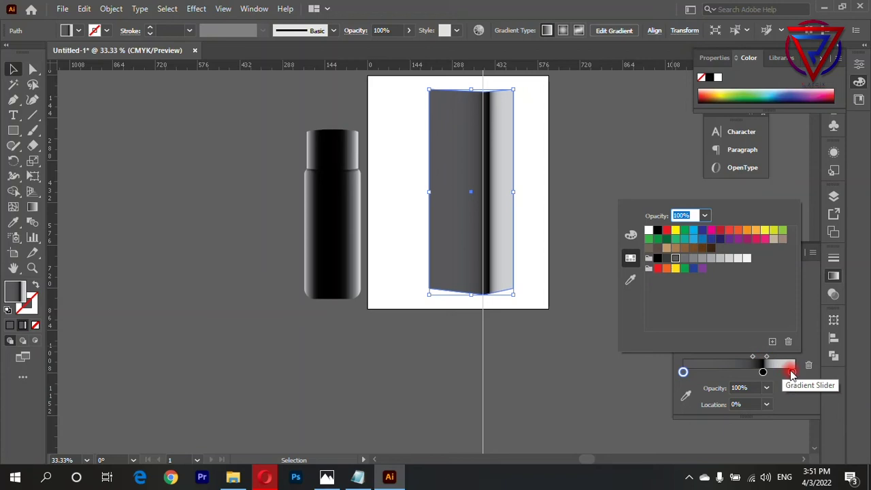
Colour the right stop dark grey and place a black middle stop at about 62%.
{"action": "left_click", "coordinate": [763, 372]}
{"action": "left_click", "coordinate": [670, 264]}
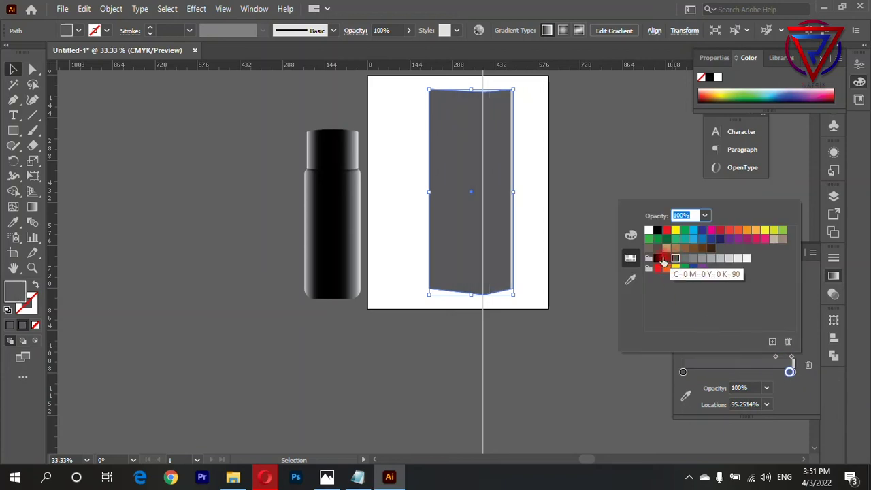
{"action": "left_click", "coordinate": [666, 259]}
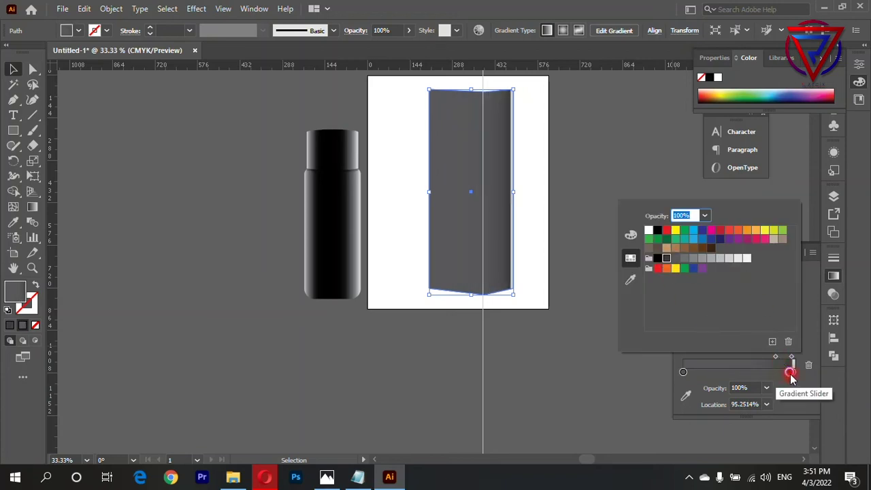
{"action": "left_click_drag", "start_coordinate": [791, 372], "coordinate": [752, 371]}
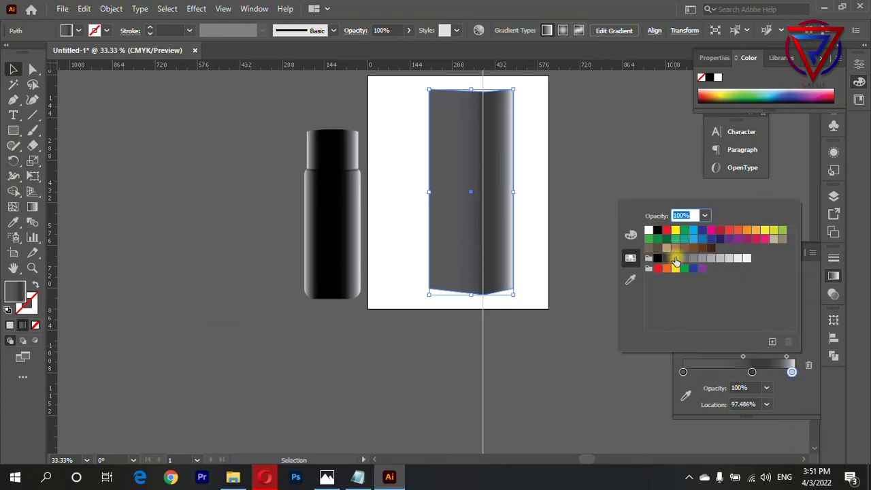
{"action": "double_click", "coordinate": [752, 372]}
{"action": "left_click", "coordinate": [658, 258]}
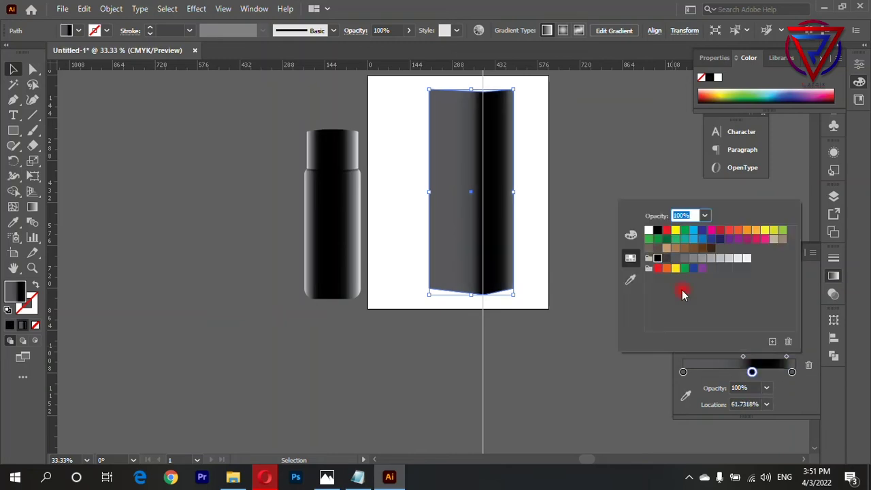
{"action": "left_click", "coordinate": [789, 360]}
{"action": "left_click_drag", "start_coordinate": [779, 356], "coordinate": [762, 357]}
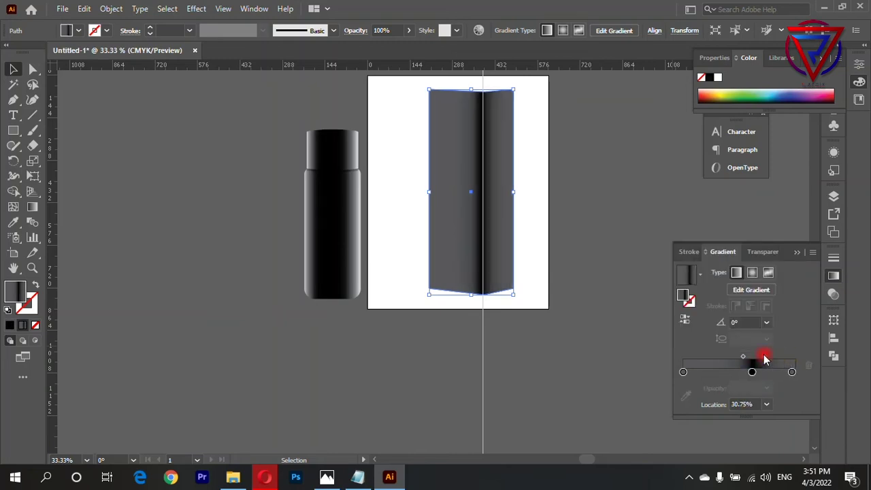
Move the vertical guide off the artboard and raise the box's top-middle anchor to the artboard top.
{"action": "left_click", "coordinate": [647, 327]}
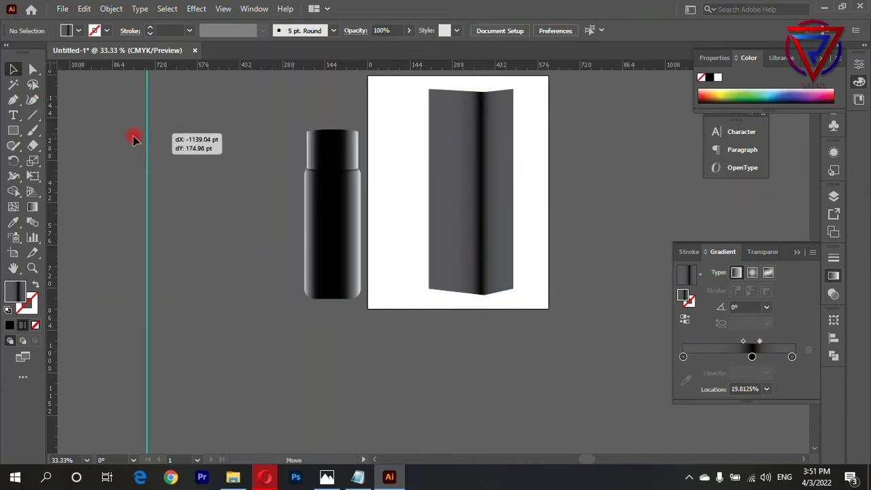
{"action": "left_click_drag", "start_coordinate": [482, 83], "coordinate": [61, 140]}
{"action": "left_click", "coordinate": [582, 192]}
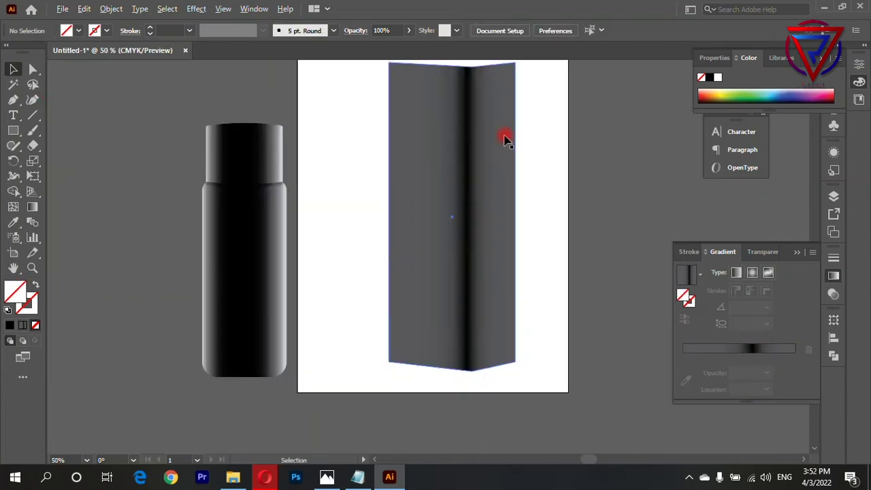
{"action": "left_click", "coordinate": [24, 68]}
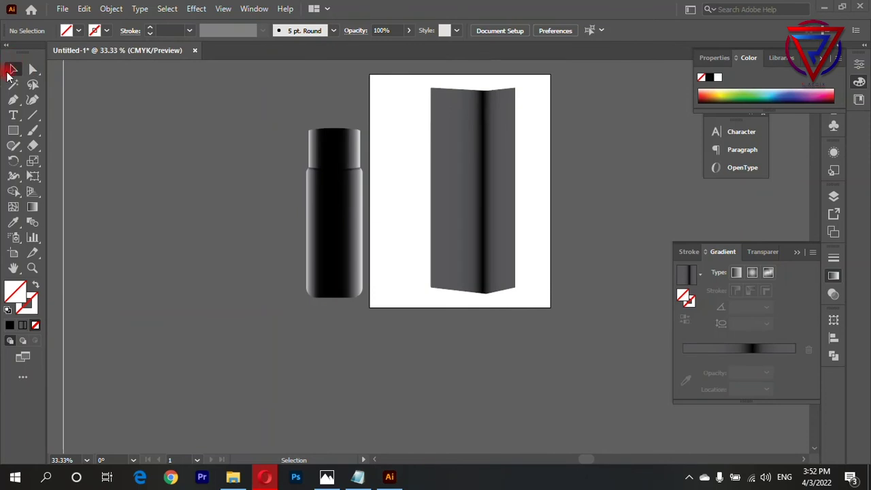
{"action": "left_click", "coordinate": [32, 69]}
{"action": "mouse_move", "coordinate": [482, 92]}
{"action": "left_mouse_down"}
{"action": "mouse_move", "coordinate": [488, 97]}
{"action": "mouse_move", "coordinate": [486, 74]}
{"action": "left_mouse_up"}
{"action": "left_click", "coordinate": [570, 163]}
{"action": "scroll", "coordinate": [503, 206], "scroll_direction": "up", "scroll_amount": 2}
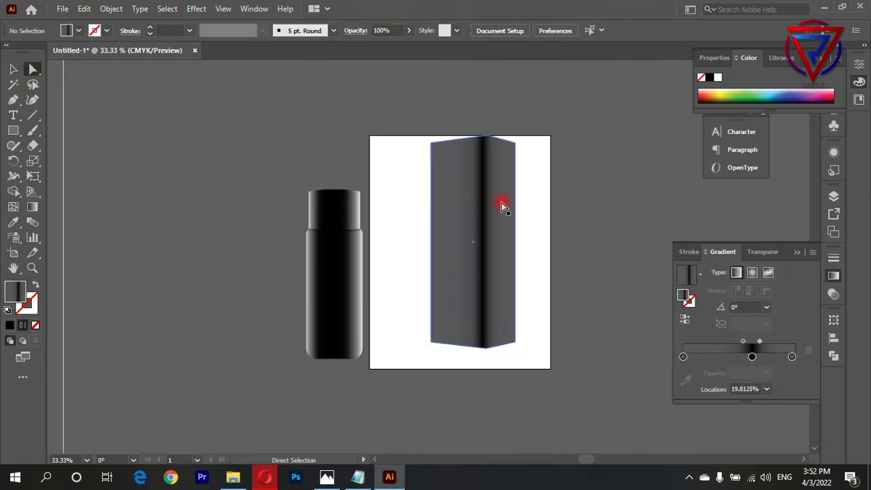
{"action": "left_click", "coordinate": [503, 206]}
{"action": "left_click", "coordinate": [589, 174]}
{"action": "scroll", "coordinate": [551, 206], "scroll_direction": "down", "scroll_amount": 2}
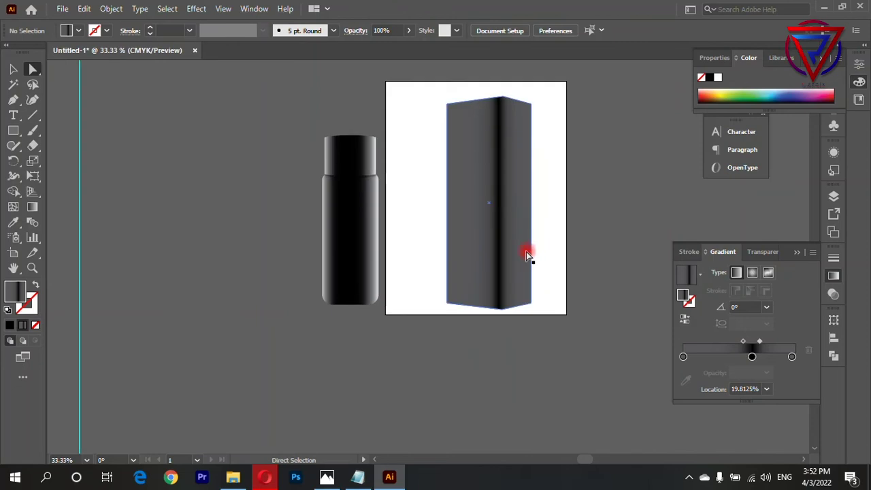
{"action": "left_click", "coordinate": [529, 255]}
{"action": "scroll", "coordinate": [526, 255], "scroll_direction": "up", "scroll_amount": 1}
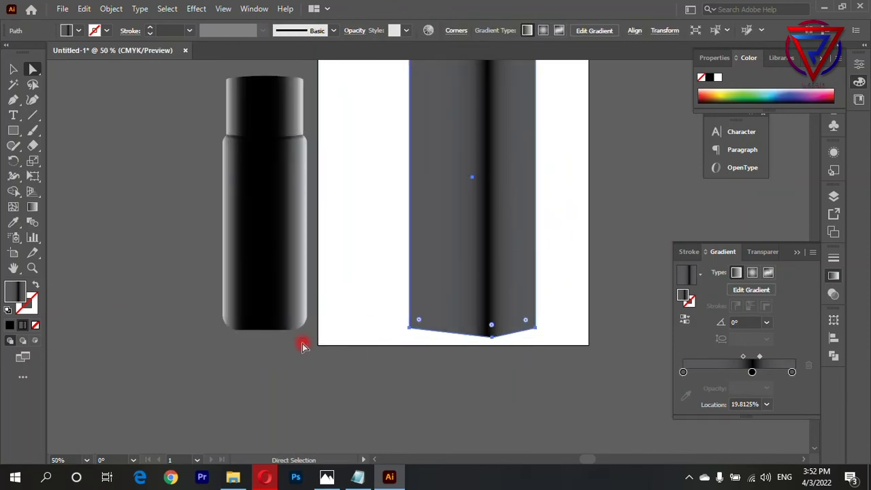
Switch to Draw Inside and try a straight line along the bottom edge, then undo it.
{"action": "left_click", "coordinate": [36, 341]}
{"action": "left_click", "coordinate": [30, 120]}
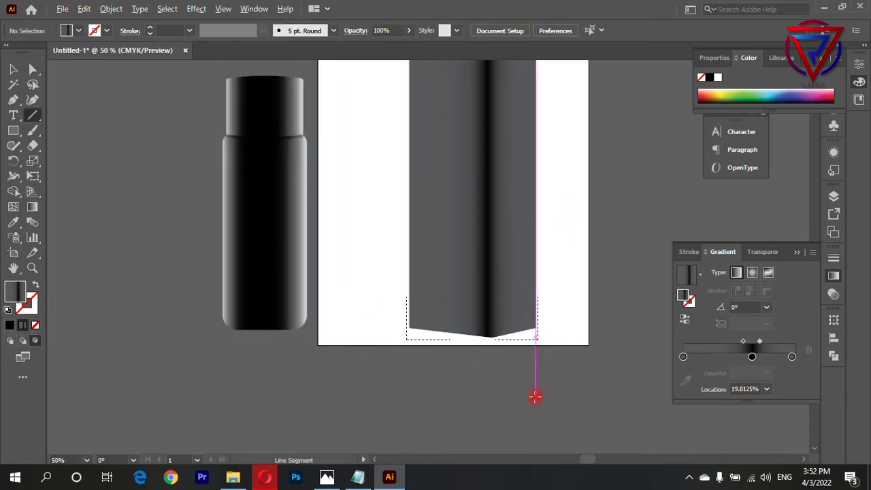
{"action": "scroll", "coordinate": [538, 397], "scroll_direction": "up", "scroll_amount": 2}
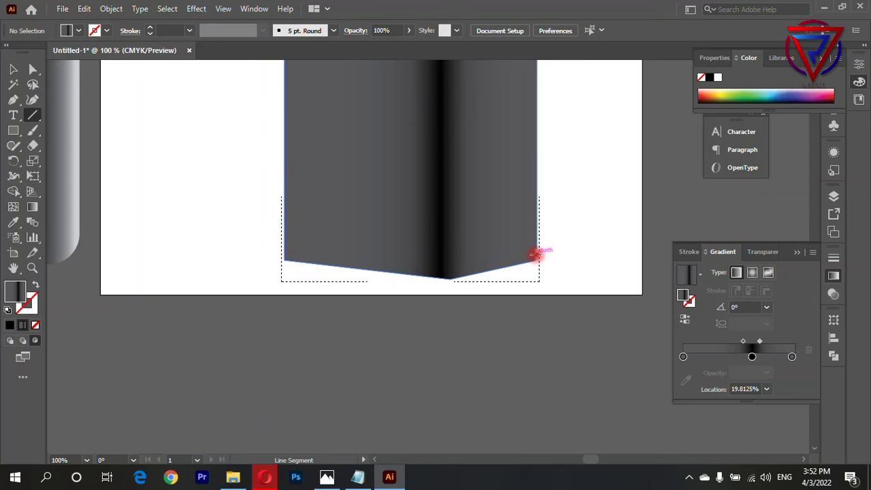
{"action": "left_click", "coordinate": [537, 254]}
{"action": "left_click", "coordinate": [470, 274]}
{"action": "left_click", "coordinate": [542, 249]}
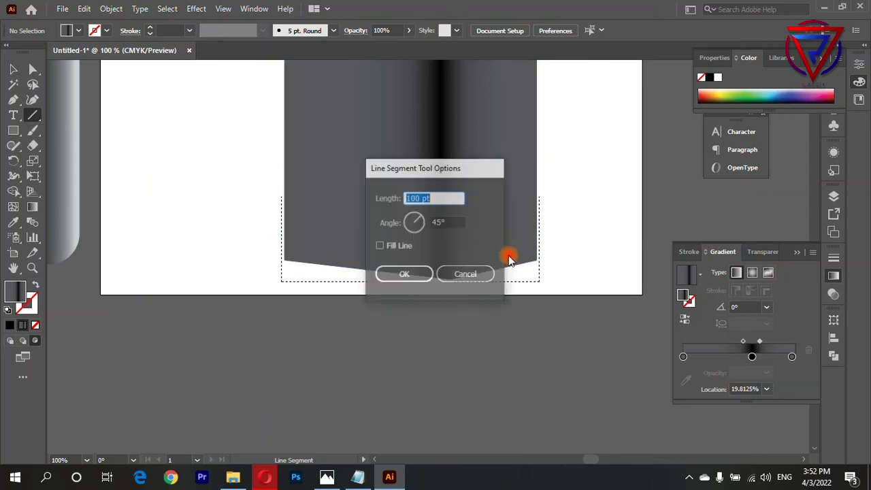
{"action": "left_click", "coordinate": [460, 275]}
{"action": "left_click_drag", "start_coordinate": [558, 242], "coordinate": [444, 265]}
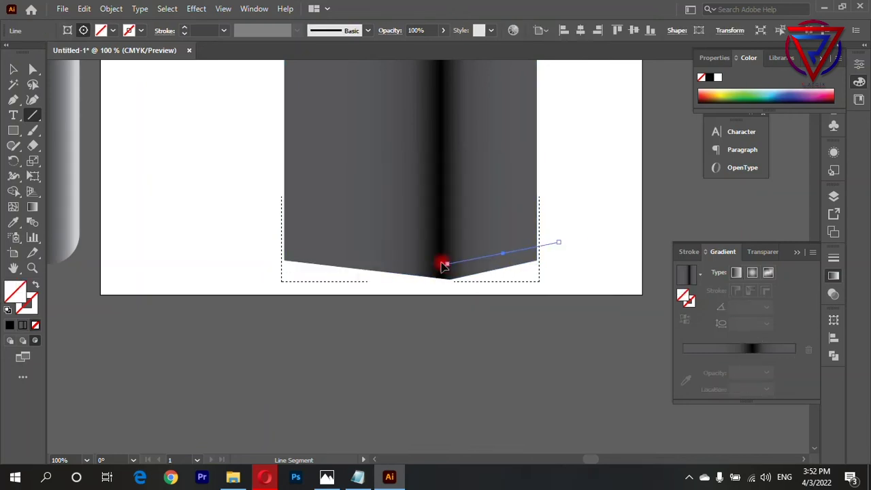
{"action": "key", "text": "ctrl+z"}
Trace a closed V-shaped sliver along the box's bottom edge with the Pen tool.
{"action": "left_click", "coordinate": [13, 99]}
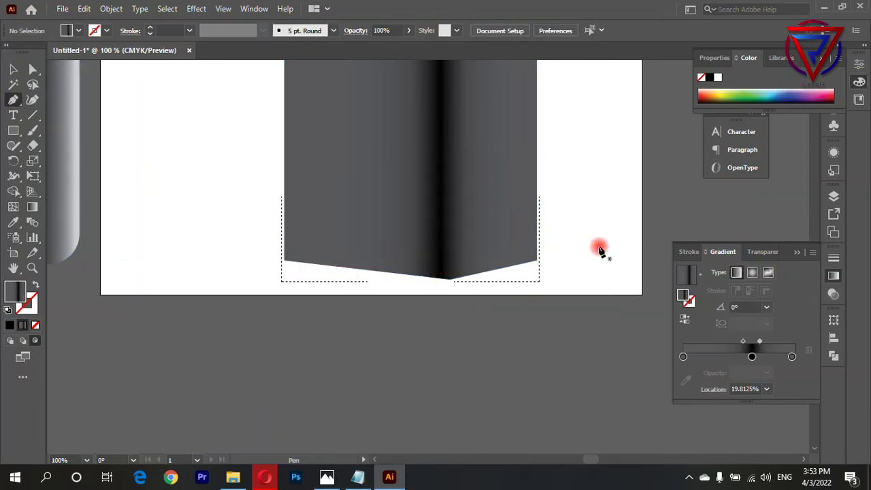
{"action": "left_click", "coordinate": [541, 249]}
{"action": "left_click", "coordinate": [439, 260]}
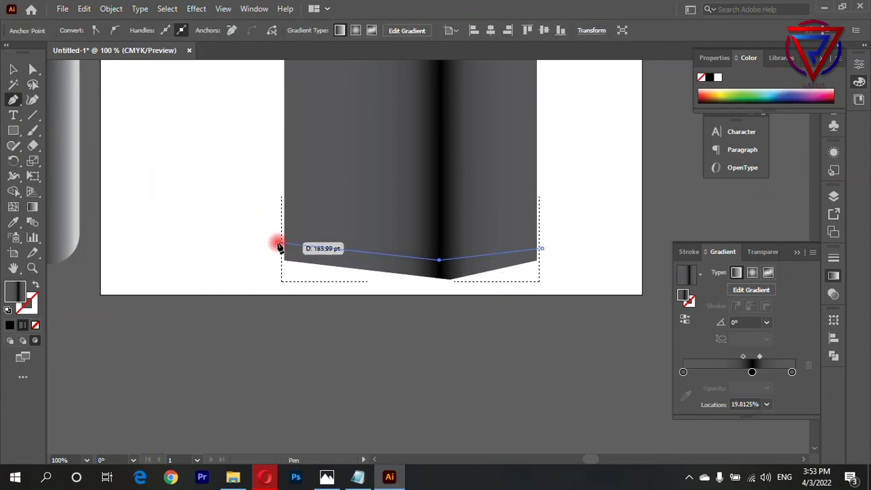
{"action": "left_click", "coordinate": [278, 247]}
{"action": "left_click", "coordinate": [542, 249]}
{"action": "left_click", "coordinate": [13, 69]}
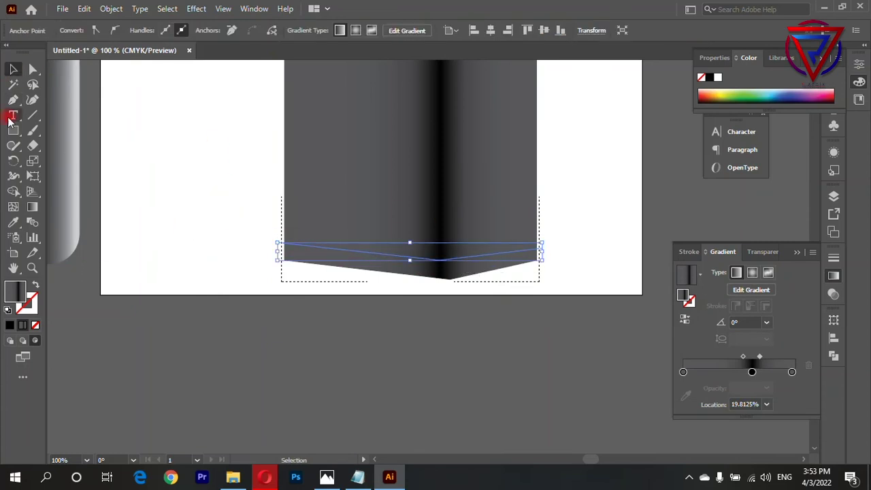
Fill the sliver black, swap it to a black outline, and select the bottom path.
{"action": "left_click", "coordinate": [9, 325]}
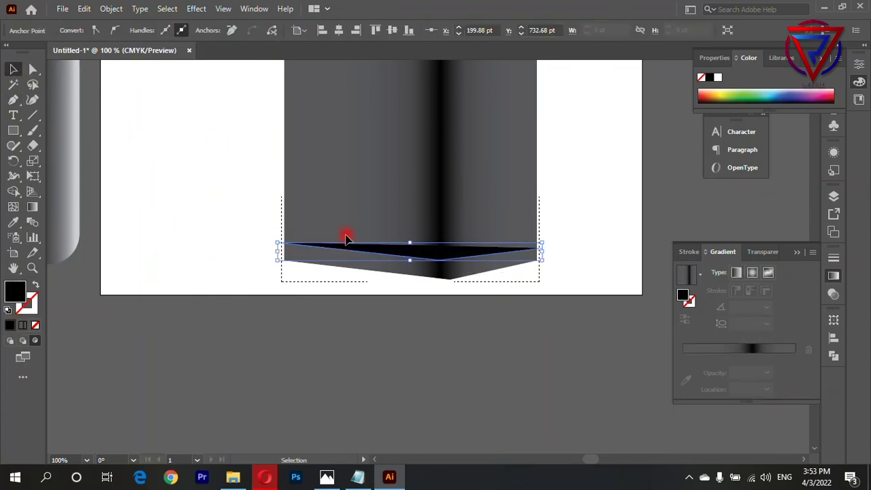
{"action": "key", "text": "shift+x"}
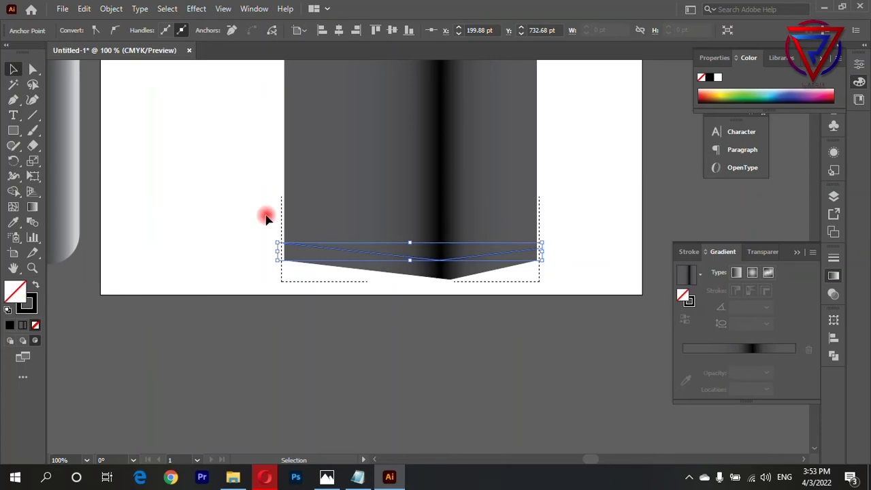
{"action": "left_click", "coordinate": [13, 70]}
{"action": "left_click_drag", "start_coordinate": [227, 207], "coordinate": [286, 267]}
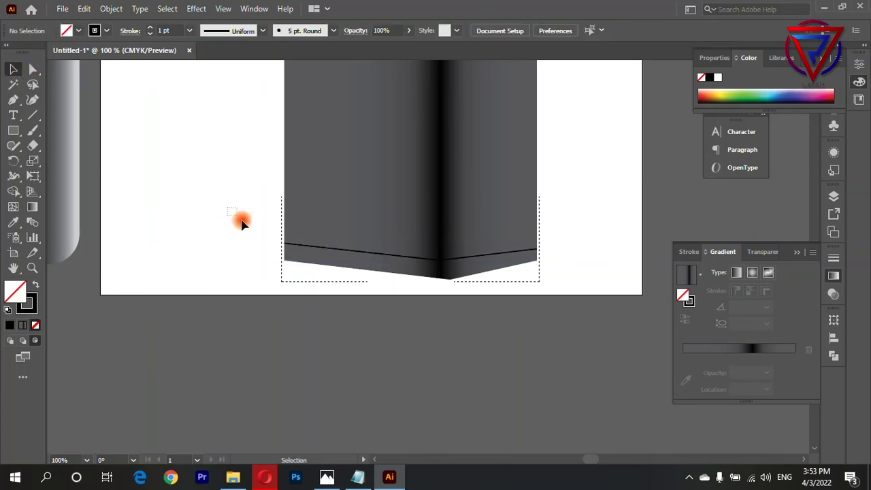
{"action": "double_click", "coordinate": [306, 249]}
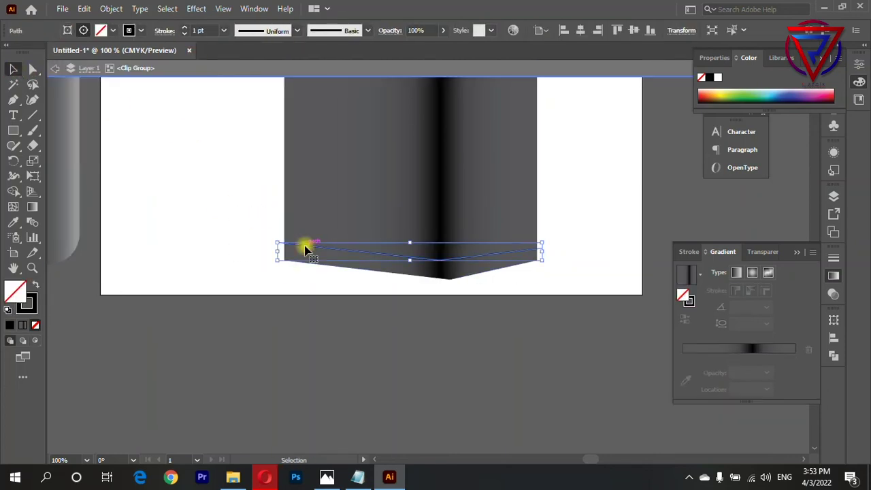
Give the bottom path a 12 pt stroke and Gaussian Blur, then nudge it onto the bottom edge.
{"action": "left_click", "coordinate": [184, 27]}
{"action": "left_click", "coordinate": [196, 9]}
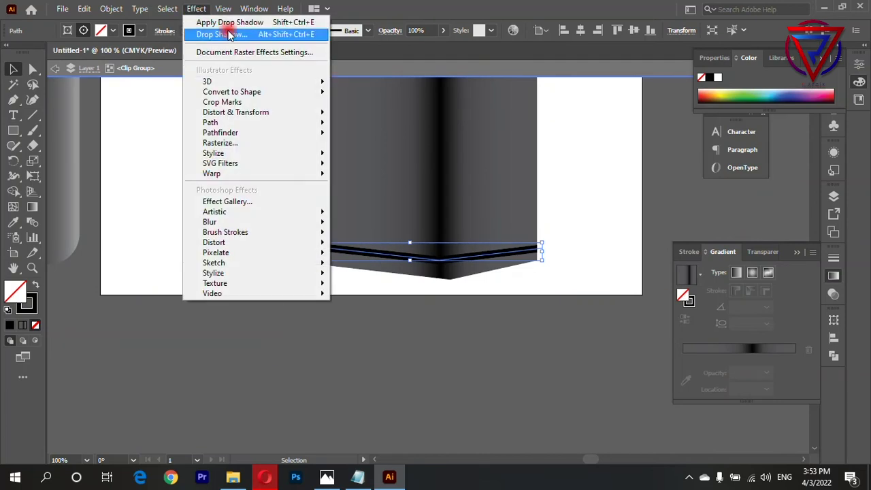
{"action": "left_click", "coordinate": [351, 224]}
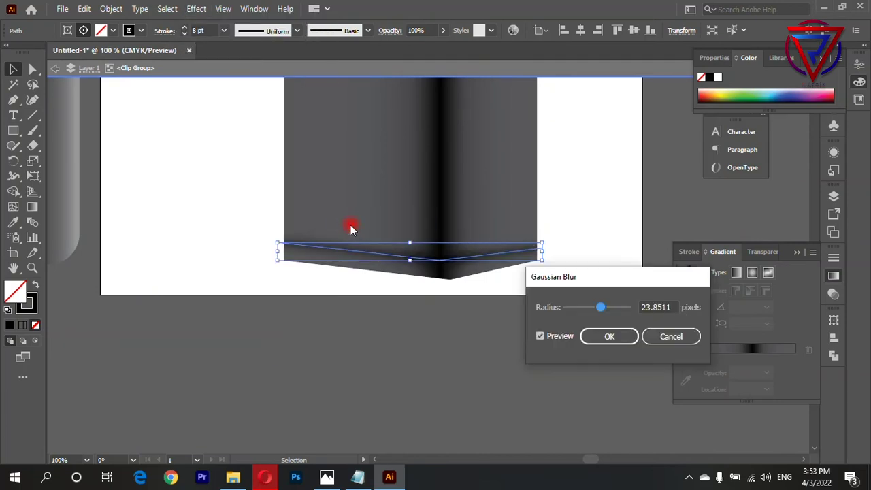
{"action": "left_click_drag", "start_coordinate": [604, 310], "coordinate": [603, 305]}
{"action": "left_click", "coordinate": [609, 333]}
{"action": "scroll", "coordinate": [206, 30], "scroll_direction": "up", "scroll_amount": 4}
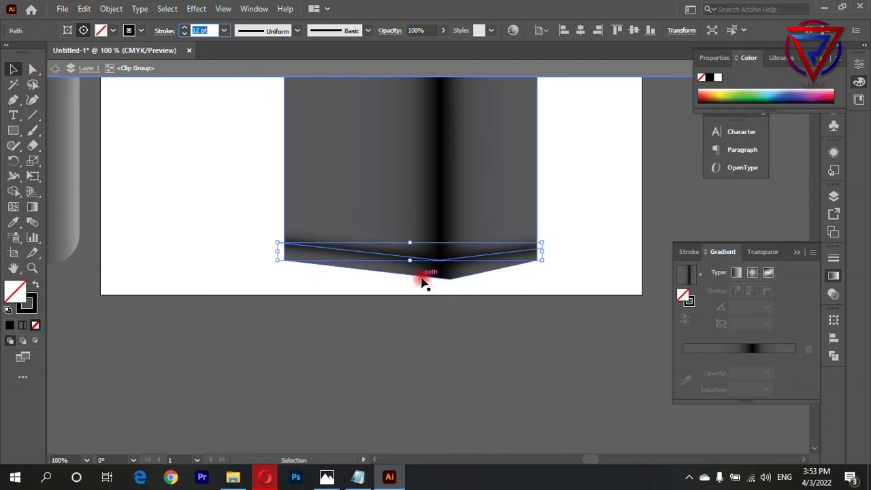
{"action": "scroll", "coordinate": [429, 259], "scroll_direction": "down", "scroll_amount": 2}
{"action": "left_click_drag", "start_coordinate": [440, 235], "coordinate": [443, 243]}
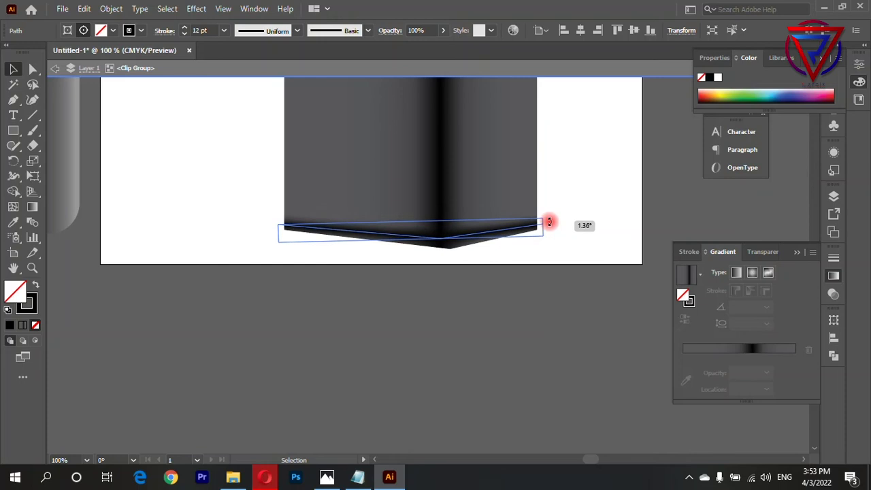
Duplicate the blurred path and move the copy up to the box's top edge.
{"action": "left_click", "coordinate": [495, 267]}
{"action": "scroll", "coordinate": [495, 267], "scroll_direction": "down", "scroll_amount": 2}
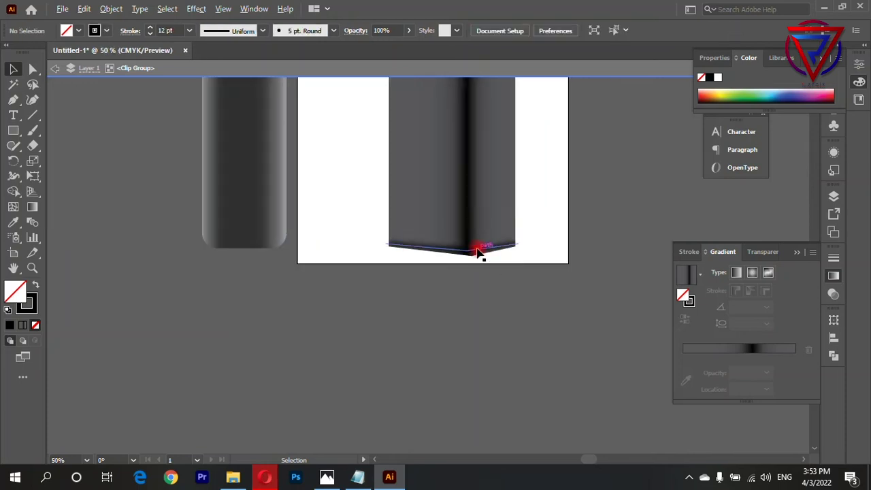
{"action": "left_click_drag", "start_coordinate": [478, 252], "coordinate": [480, 256]}
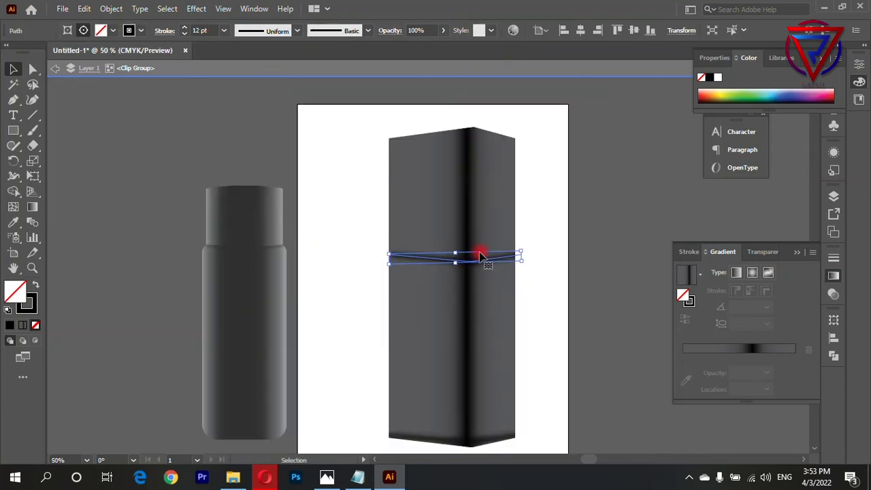
{"action": "scroll", "coordinate": [473, 140], "scroll_direction": "up", "scroll_amount": 4}
{"action": "mouse_move", "coordinate": [480, 256]}
{"action": "left_mouse_down"}
{"action": "mouse_move", "coordinate": [465, 105]}
{"action": "mouse_move", "coordinate": [475, 91]}
{"action": "left_mouse_up"}
{"action": "left_click", "coordinate": [32, 68]}
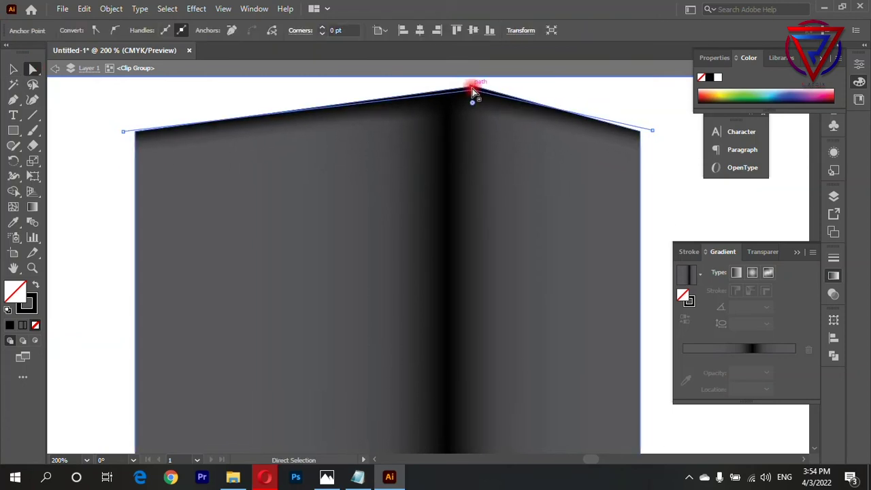
Reshape the copy's peak, left and right anchors to follow the peaked top edge.
{"action": "scroll", "coordinate": [494, 171], "scroll_direction": "down", "scroll_amount": 5}
{"action": "scroll", "coordinate": [503, 196], "scroll_direction": "up", "scroll_amount": 3}
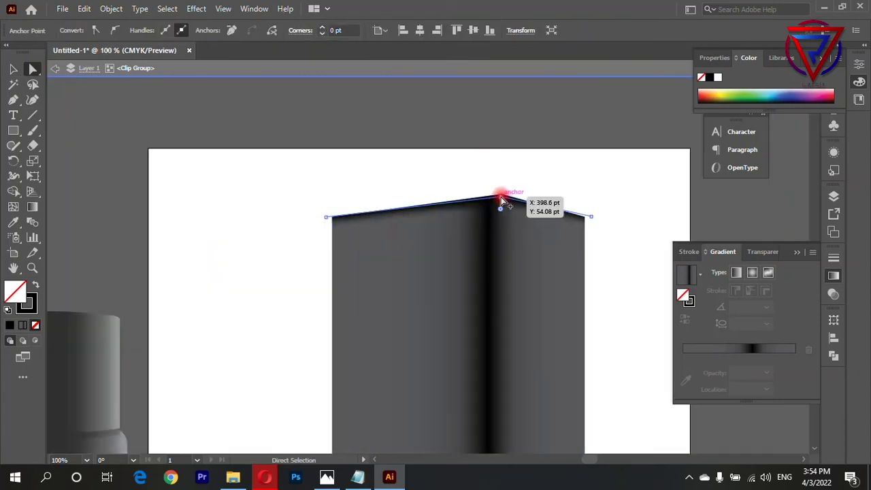
{"action": "scroll", "coordinate": [501, 197], "scroll_direction": "up", "scroll_amount": 3}
{"action": "mouse_move", "coordinate": [497, 200]}
{"action": "left_mouse_down"}
{"action": "mouse_move", "coordinate": [497, 192]}
{"action": "mouse_move", "coordinate": [462, 193]}
{"action": "left_mouse_up"}
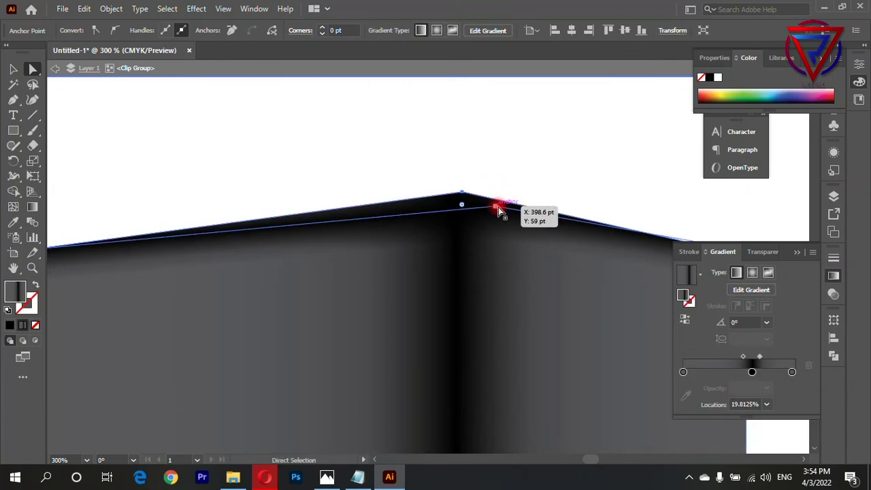
{"action": "left_click_drag", "start_coordinate": [498, 207], "coordinate": [461, 207]}
{"action": "scroll", "coordinate": [460, 168], "scroll_direction": "down", "scroll_amount": 3}
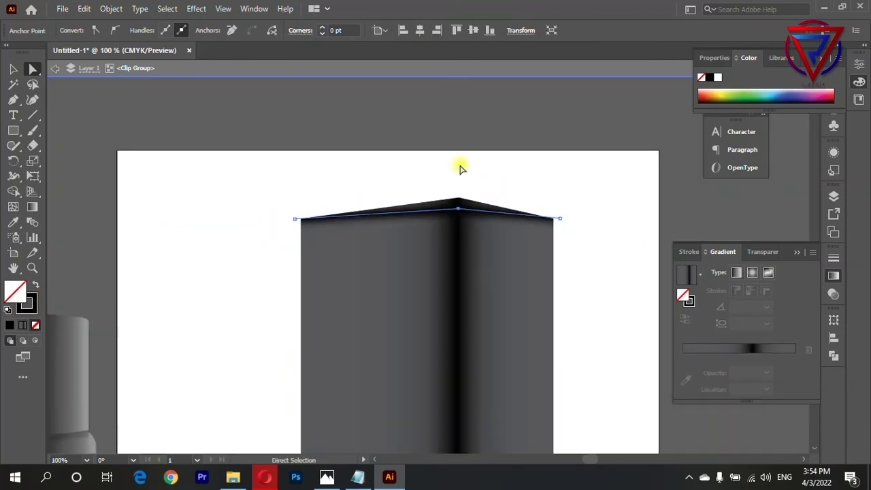
{"action": "left_click", "coordinate": [460, 168]}
{"action": "scroll", "coordinate": [470, 210], "scroll_direction": "up", "scroll_amount": 2}
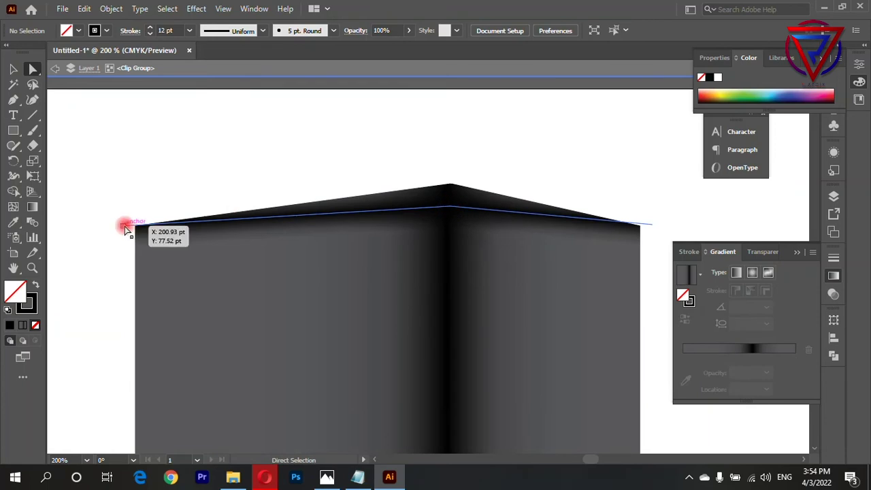
{"action": "left_click_drag", "start_coordinate": [125, 228], "coordinate": [124, 240]}
{"action": "left_click_drag", "start_coordinate": [639, 230], "coordinate": [646, 240]}
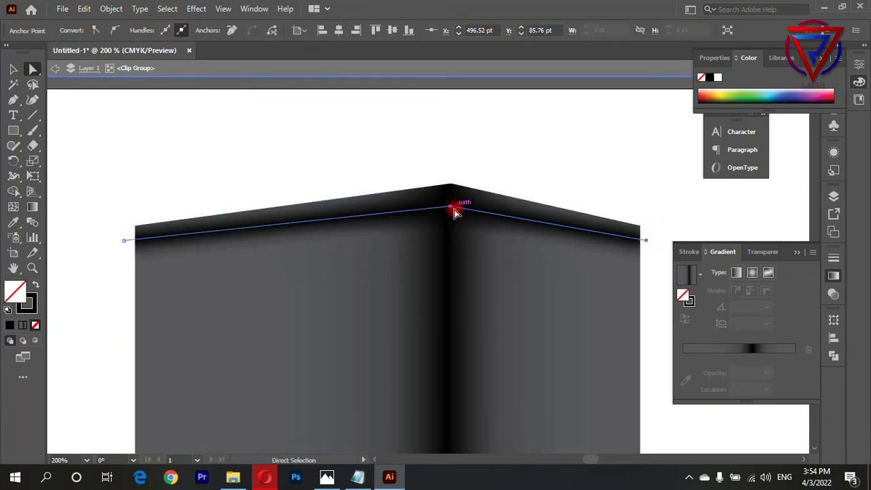
{"action": "left_click_drag", "start_coordinate": [451, 206], "coordinate": [451, 190]}
Reselect the top path, make its stroke colour active, and exit group editing mode.
{"action": "left_click", "coordinate": [467, 146]}
{"action": "scroll", "coordinate": [538, 158], "scroll_direction": "down", "scroll_amount": 5}
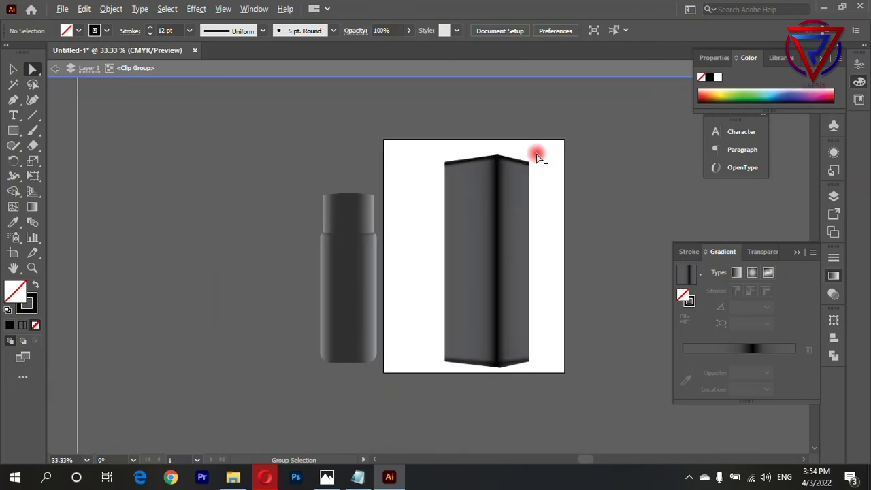
{"action": "scroll", "coordinate": [538, 158], "scroll_direction": "up", "scroll_amount": 3}
{"action": "left_click", "coordinate": [500, 165]}
{"action": "scroll", "coordinate": [468, 160], "scroll_direction": "up", "scroll_amount": 3}
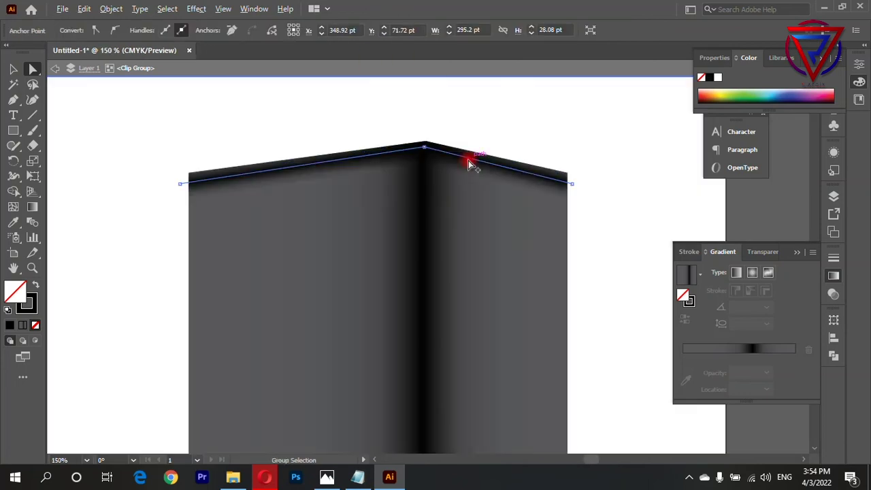
{"action": "left_click", "coordinate": [424, 144]}
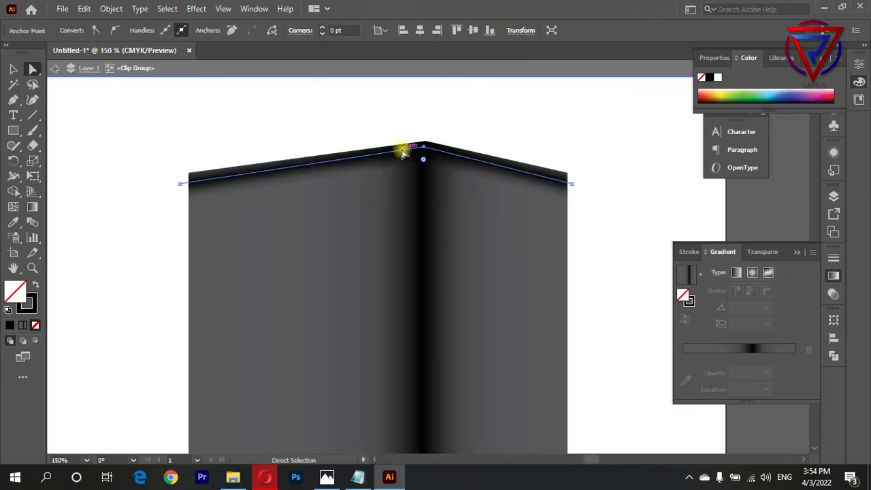
{"action": "left_click", "coordinate": [32, 70]}
{"action": "left_click", "coordinate": [269, 179]}
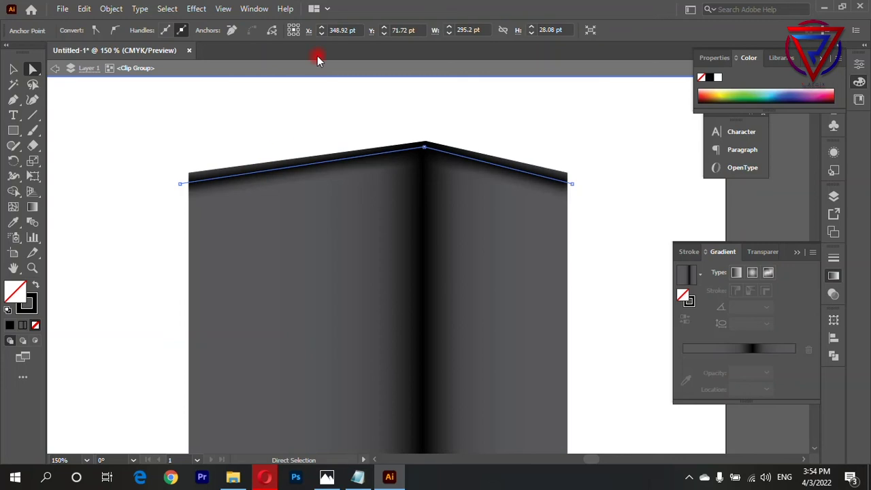
{"action": "left_click", "coordinate": [32, 305]}
{"action": "left_click", "coordinate": [13, 69]}
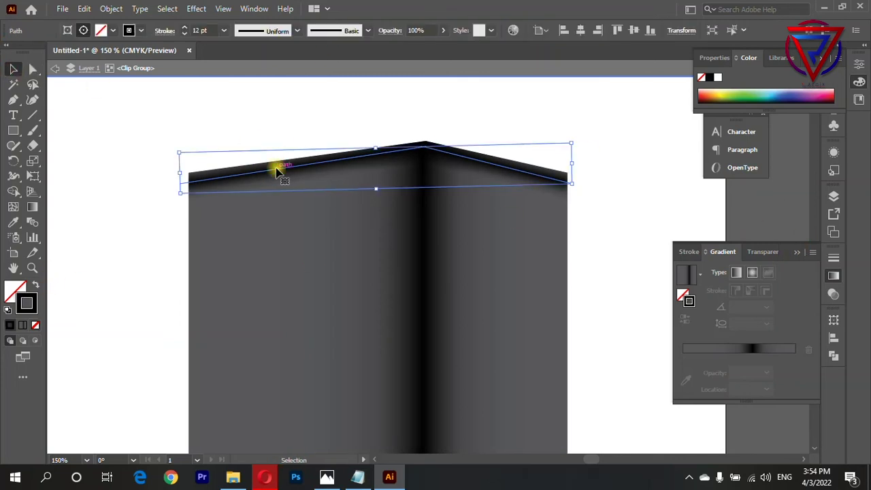
{"action": "left_click", "coordinate": [341, 85]}
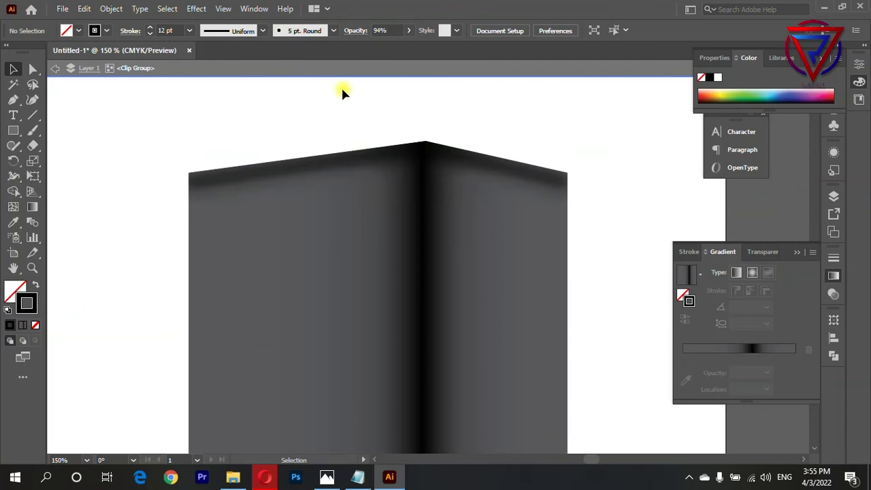
{"action": "scroll", "coordinate": [354, 88], "scroll_direction": "down", "scroll_amount": 4}
{"action": "scroll", "coordinate": [476, 249], "scroll_direction": "up", "scroll_amount": 2}
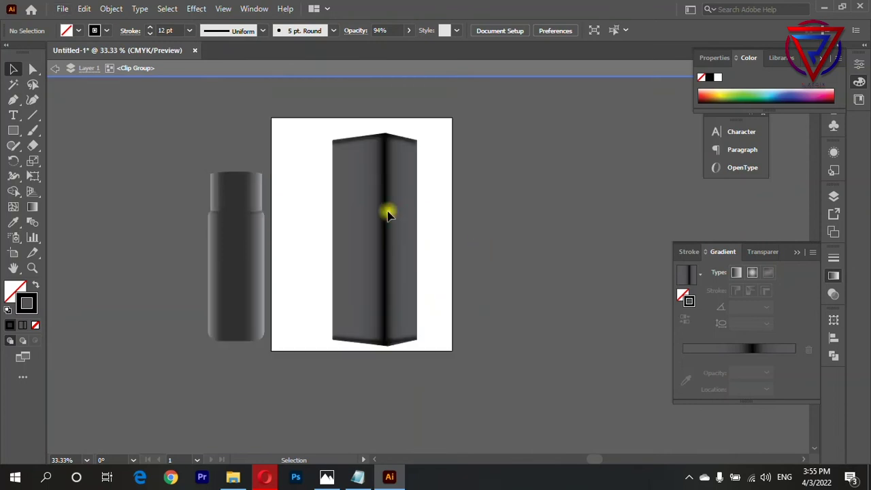
{"action": "key", "text": "Escape"}
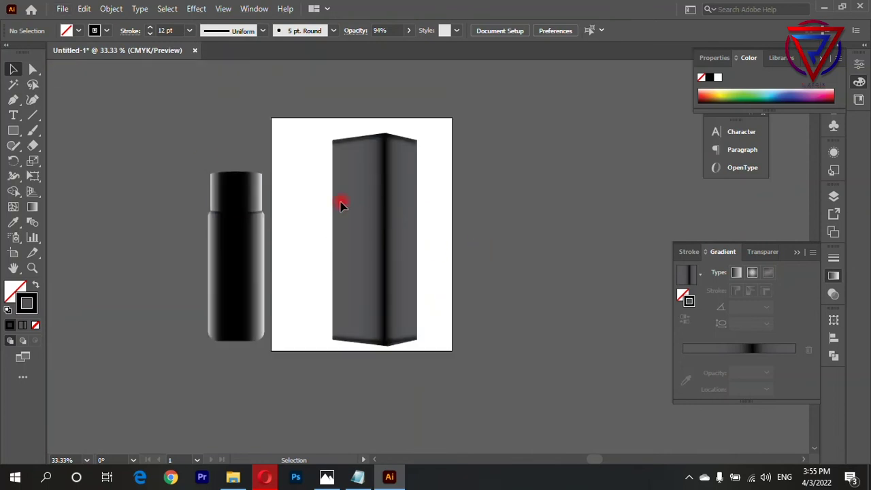
Type ENVY in a roughly 74 pt text object below the box and select it all.
{"action": "left_click", "coordinate": [331, 198]}
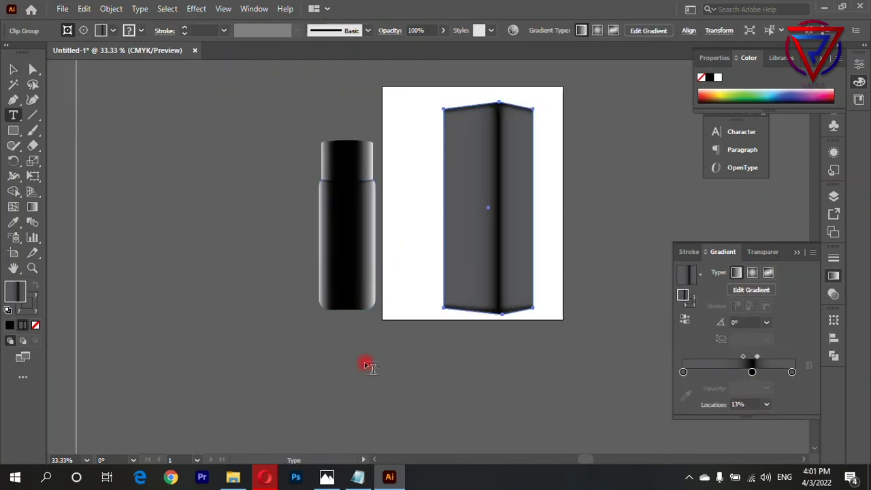
{"action": "left_click", "coordinate": [349, 358]}
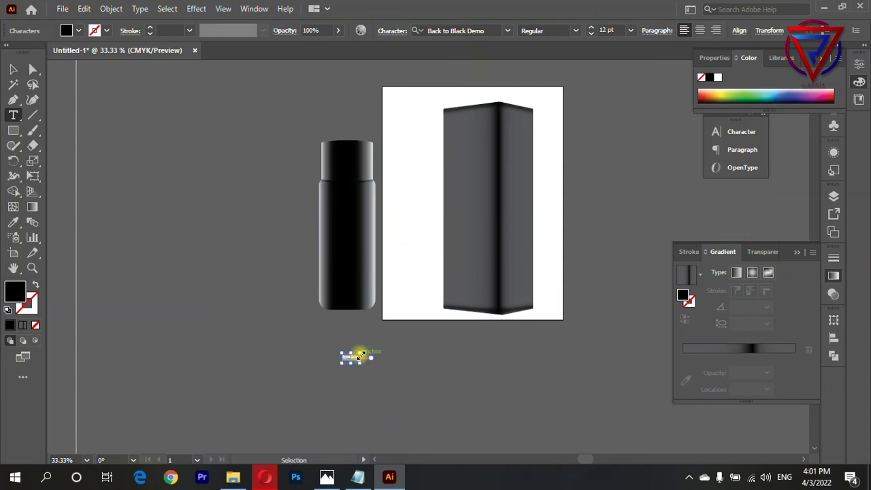
{"action": "left_click_drag", "start_coordinate": [361, 355], "coordinate": [454, 327]}
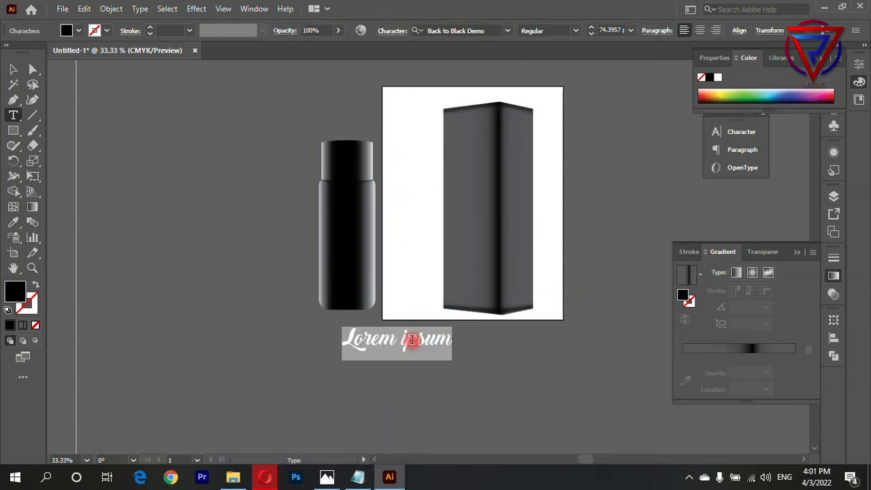
{"action": "type", "text": "ENVY"}
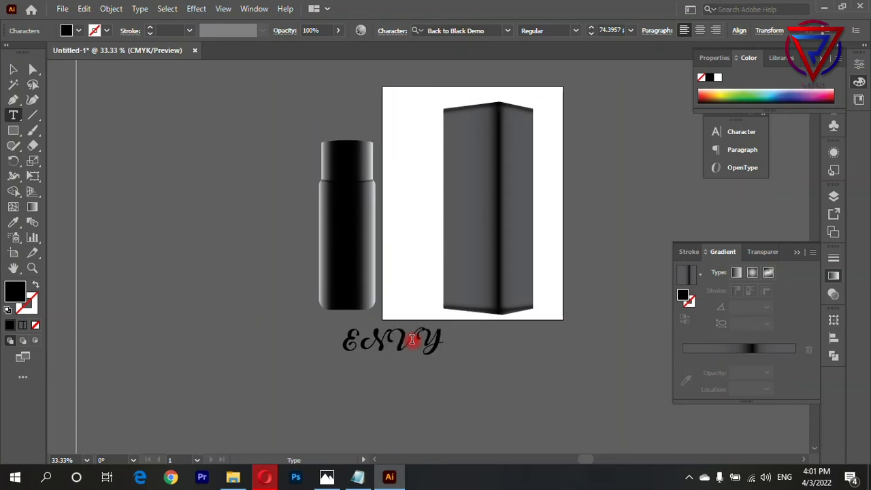
{"action": "key", "text": "ctrl+a"}
{"action": "scroll", "coordinate": [463, 170], "scroll_direction": "right", "scroll_amount": 3}
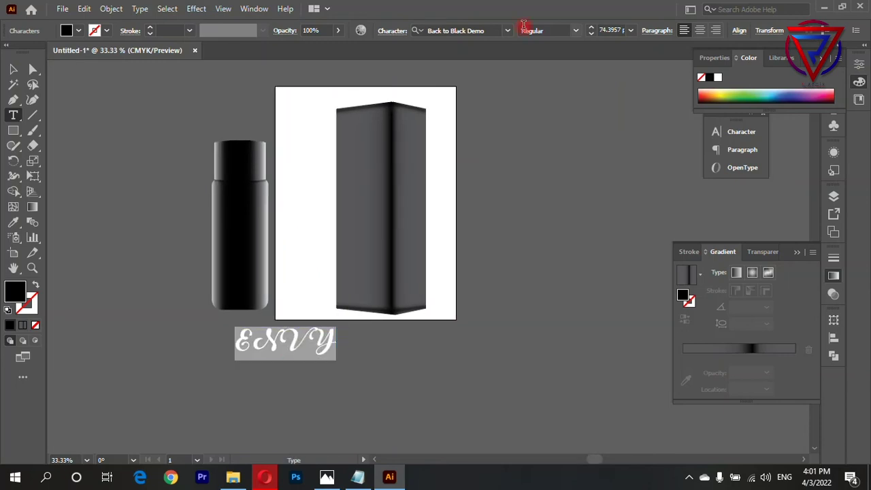
{"action": "left_click", "coordinate": [503, 32]}
Browse the installed fonts and set the ENVY text in Marcellus SC.
{"action": "left_click", "coordinate": [508, 31]}
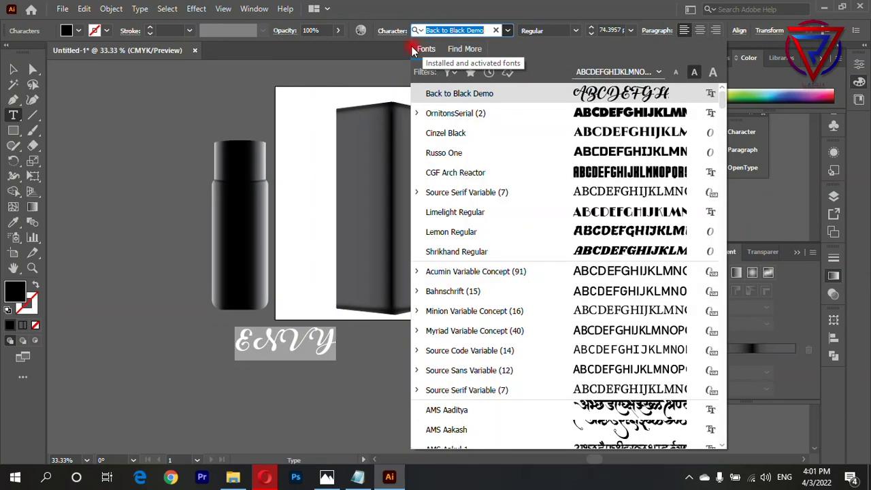
{"action": "scroll", "coordinate": [727, 140], "scroll_direction": "down", "scroll_amount": 2}
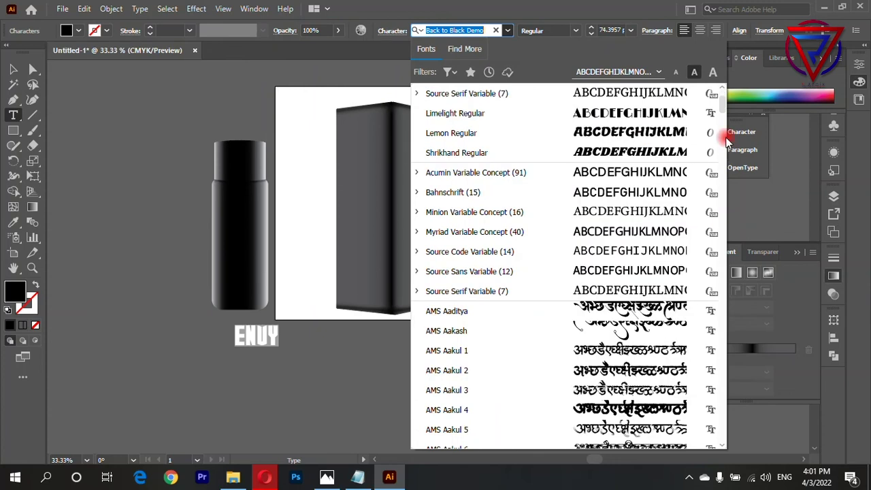
{"action": "scroll", "coordinate": [671, 169], "scroll_direction": "down", "scroll_amount": 5}
{"action": "scroll", "coordinate": [671, 169], "scroll_direction": "down", "scroll_amount": 5}
{"action": "scroll", "coordinate": [665, 171], "scroll_direction": "down", "scroll_amount": 5}
{"action": "scroll", "coordinate": [630, 172], "scroll_direction": "down", "scroll_amount": 3}
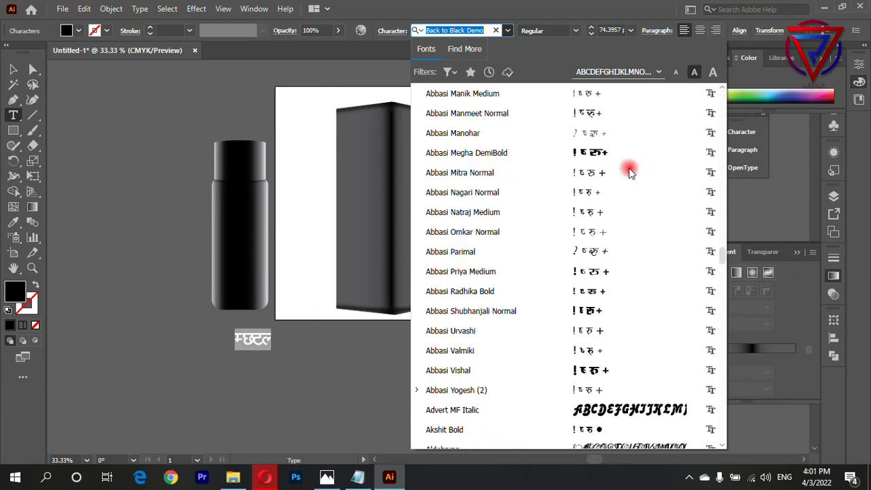
{"action": "scroll", "coordinate": [630, 172], "scroll_direction": "down", "scroll_amount": 10}
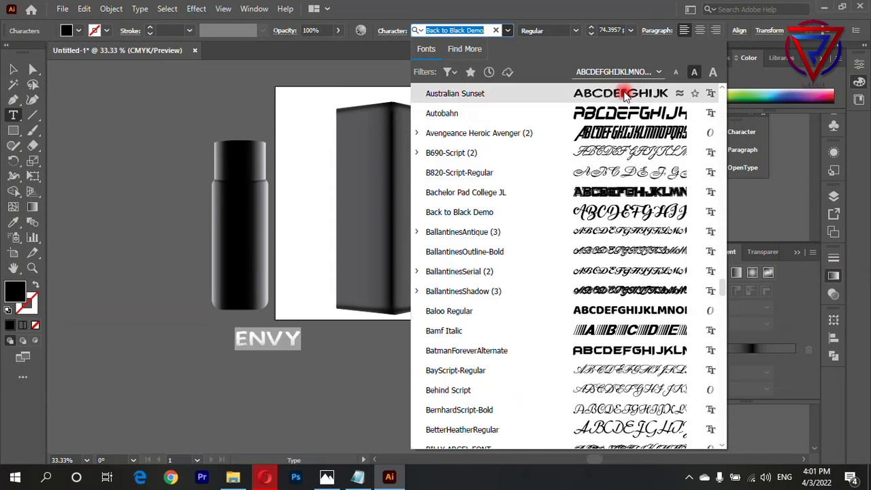
{"action": "scroll", "coordinate": [636, 216], "scroll_direction": "down", "scroll_amount": 5}
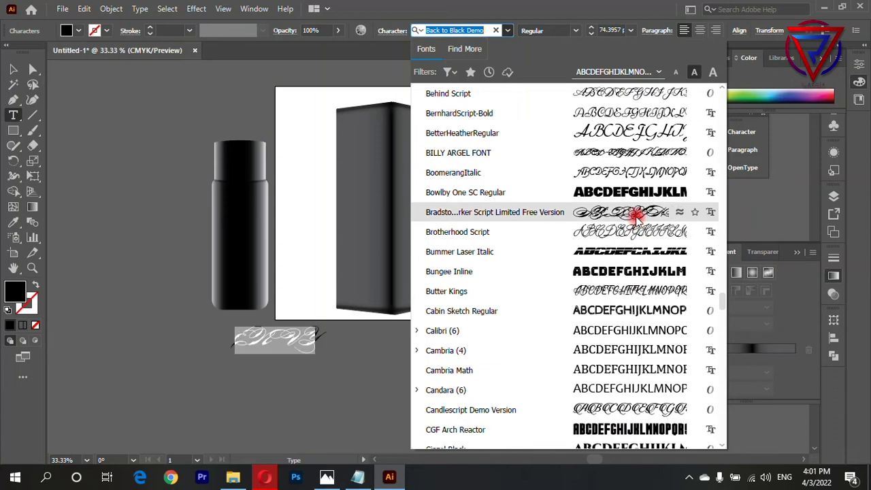
{"action": "scroll", "coordinate": [635, 195], "scroll_direction": "down", "scroll_amount": 5}
{"action": "scroll", "coordinate": [633, 194], "scroll_direction": "down", "scroll_amount": 2}
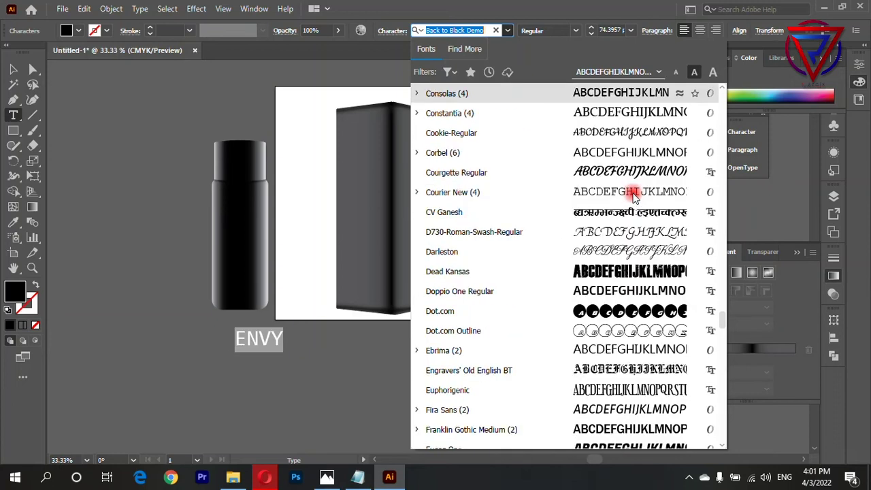
{"action": "scroll", "coordinate": [633, 195], "scroll_direction": "down", "scroll_amount": 5}
{"action": "scroll", "coordinate": [633, 194], "scroll_direction": "down", "scroll_amount": 5}
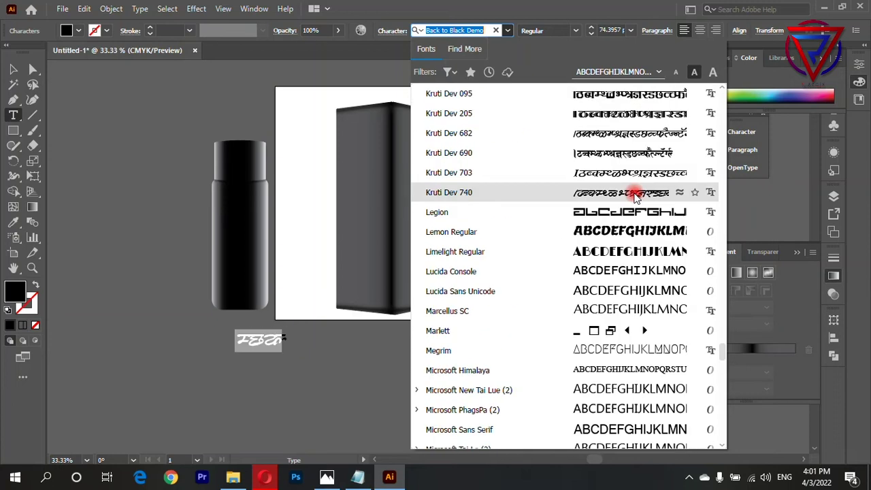
{"action": "left_click", "coordinate": [648, 310]}
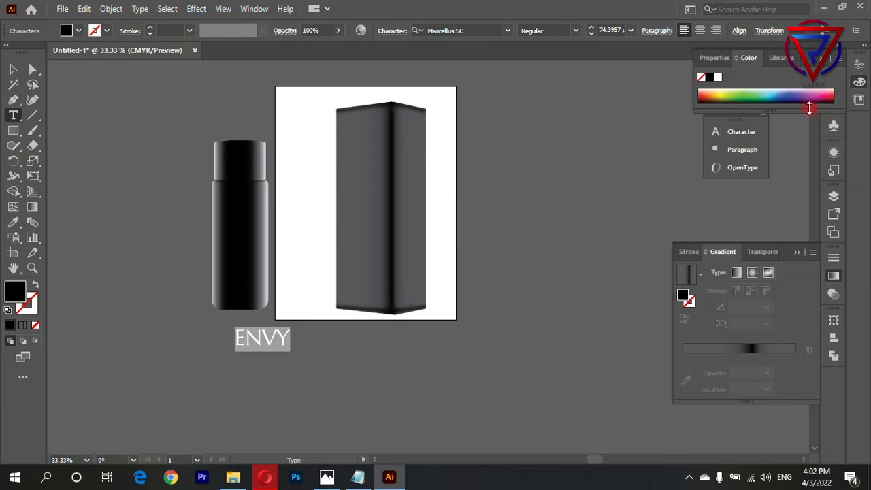
Widen the ENVY letter tracking to 53 in the Character panel.
{"action": "left_click", "coordinate": [744, 171]}
{"action": "left_click", "coordinate": [735, 149]}
{"action": "left_click", "coordinate": [732, 131]}
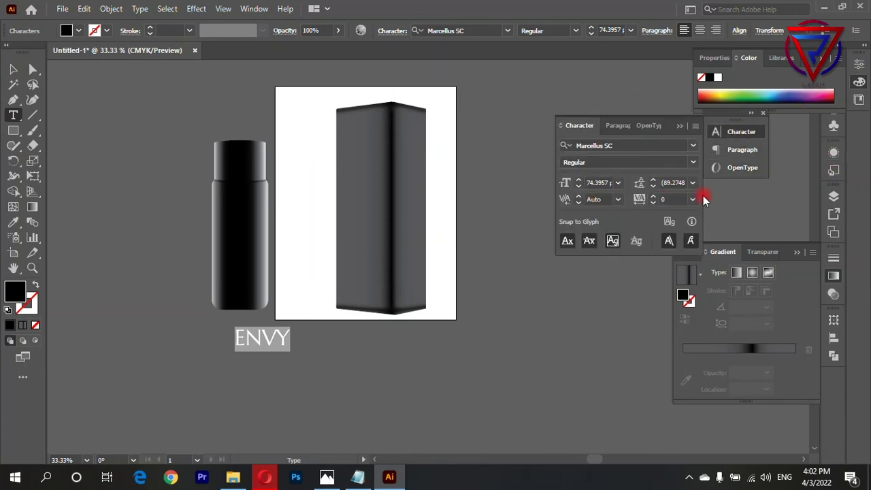
{"action": "left_click", "coordinate": [671, 198]}
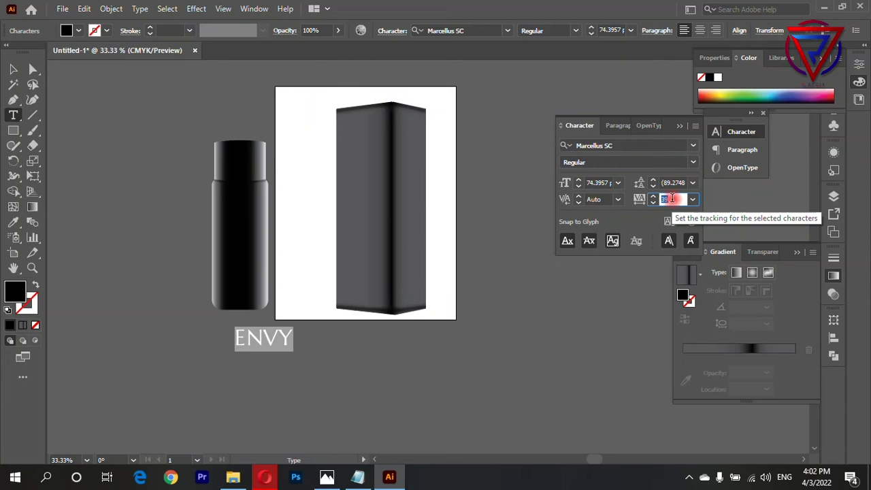
{"action": "key", "text": "Up"}
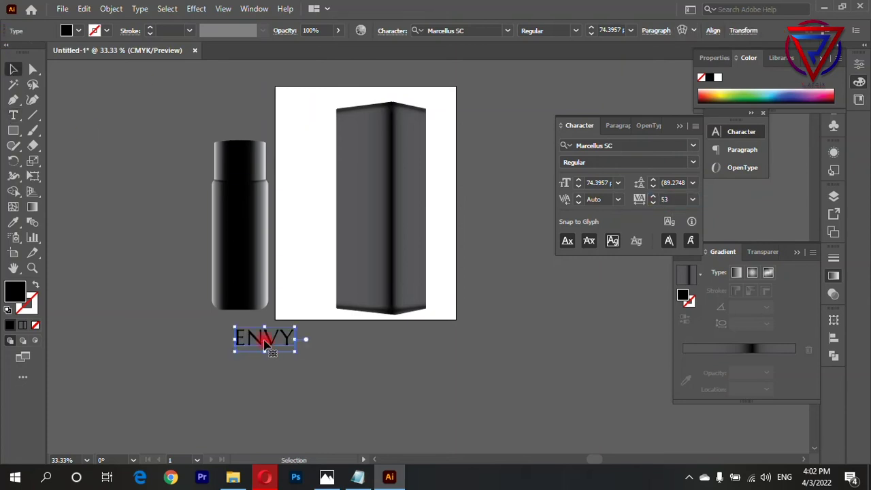
Change the ENVY lettering fill from black to white.
{"action": "left_click", "coordinate": [265, 335]}
{"action": "double_click", "coordinate": [266, 329]}
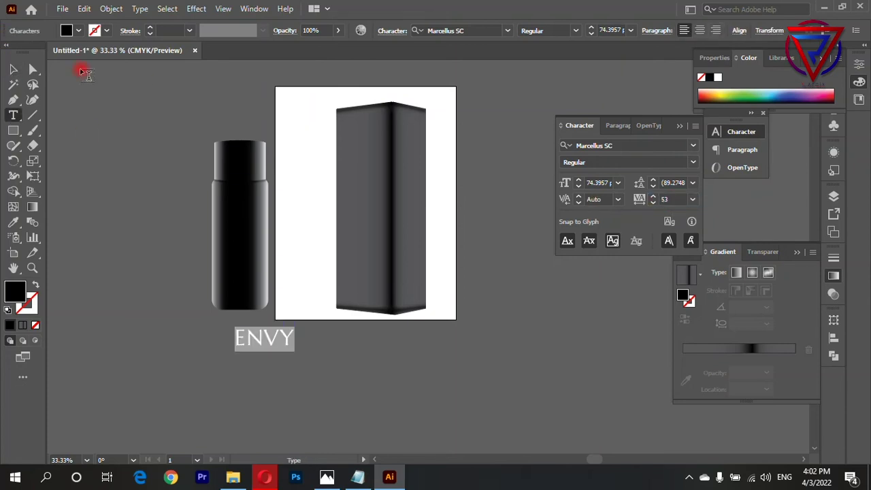
{"action": "left_click", "coordinate": [78, 31]}
{"action": "left_click", "coordinate": [107, 91]}
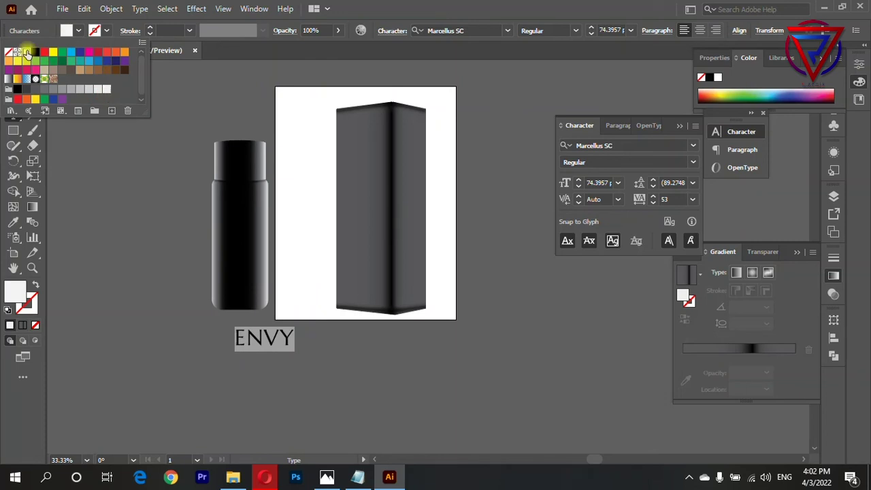
Rotate ENVY 90° to run vertically and move it onto the bottle.
{"action": "left_click", "coordinate": [175, 288]}
{"action": "left_click", "coordinate": [13, 69]}
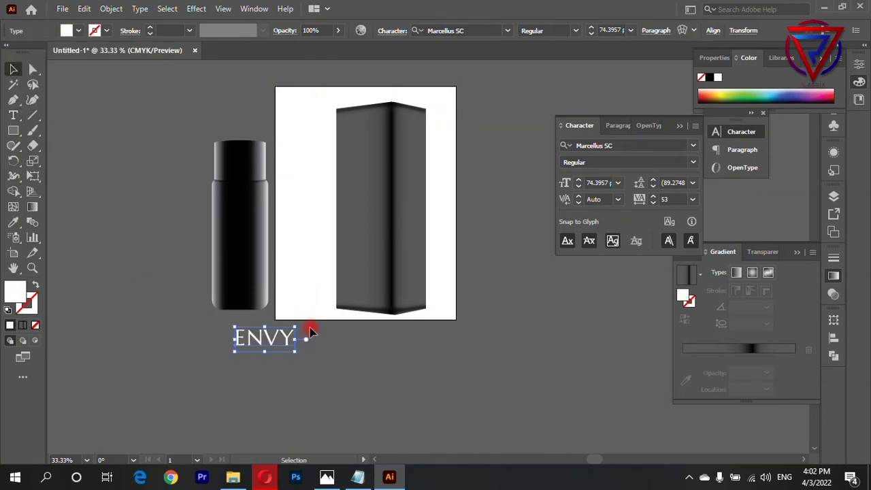
{"action": "mouse_move", "coordinate": [300, 323]}
{"action": "left_mouse_down"}
{"action": "mouse_move", "coordinate": [238, 303]}
{"action": "mouse_move", "coordinate": [241, 238]}
{"action": "left_mouse_up"}
{"action": "left_click", "coordinate": [277, 354]}
{"action": "scroll", "coordinate": [239, 238], "scroll_direction": "up", "scroll_amount": 1}
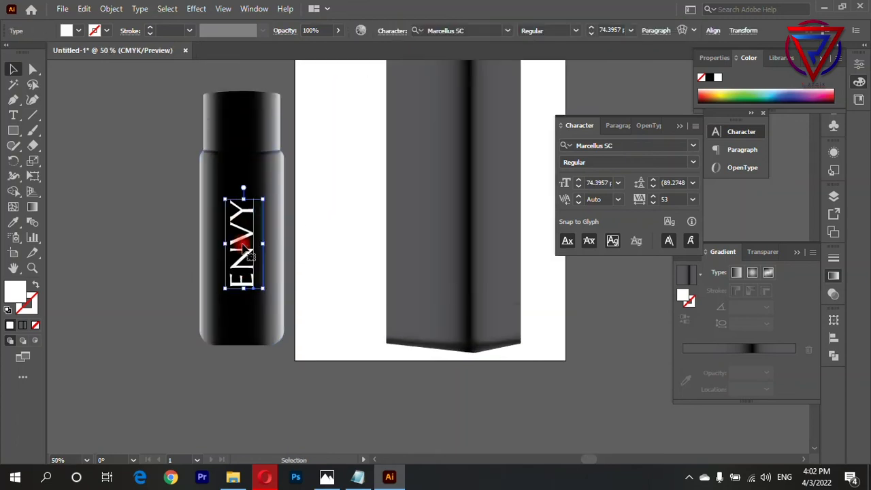
Enlarge the ENVY lettering to 82 pt and reselect the text object.
{"action": "double_click", "coordinate": [240, 252]}
{"action": "key", "text": "ctrl+a"}
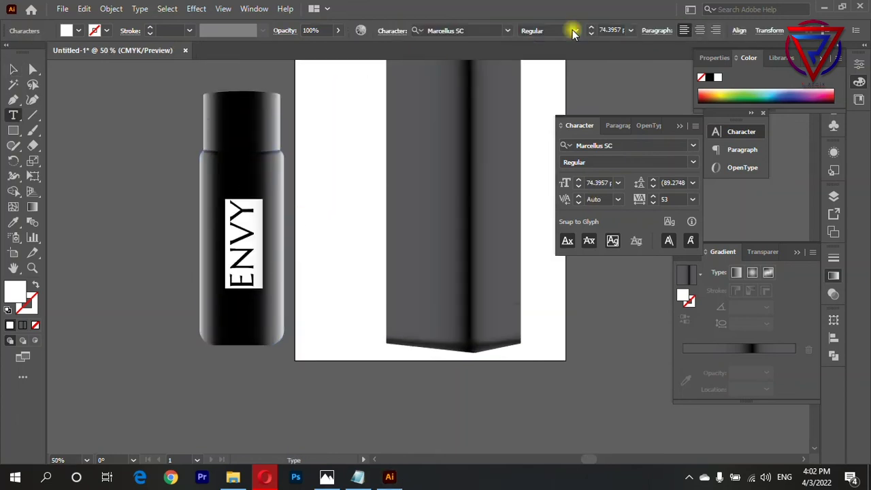
{"action": "left_click", "coordinate": [611, 30]}
{"action": "type", "text": "82"}
{"action": "key", "text": "Return"}
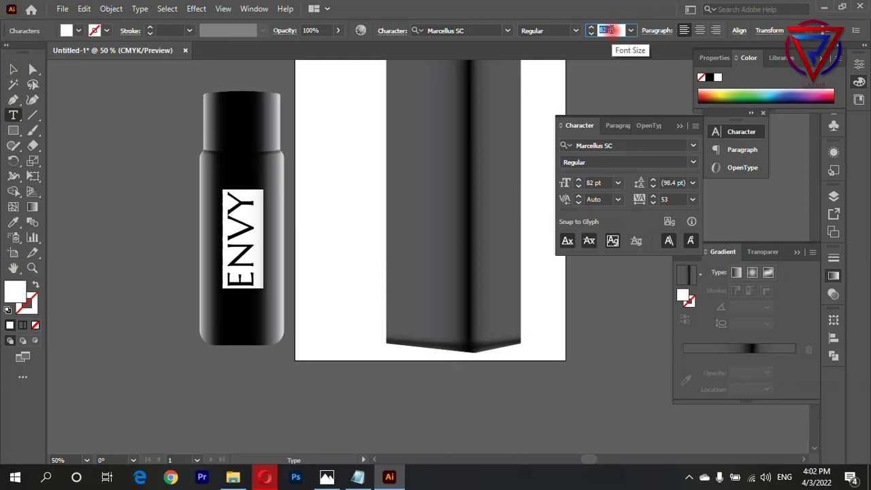
{"action": "left_click", "coordinate": [13, 69]}
{"action": "left_click", "coordinate": [167, 184]}
{"action": "scroll", "coordinate": [316, 295], "scroll_direction": "down", "scroll_amount": 2}
{"action": "scroll", "coordinate": [278, 272], "scroll_direction": "up", "scroll_amount": 2}
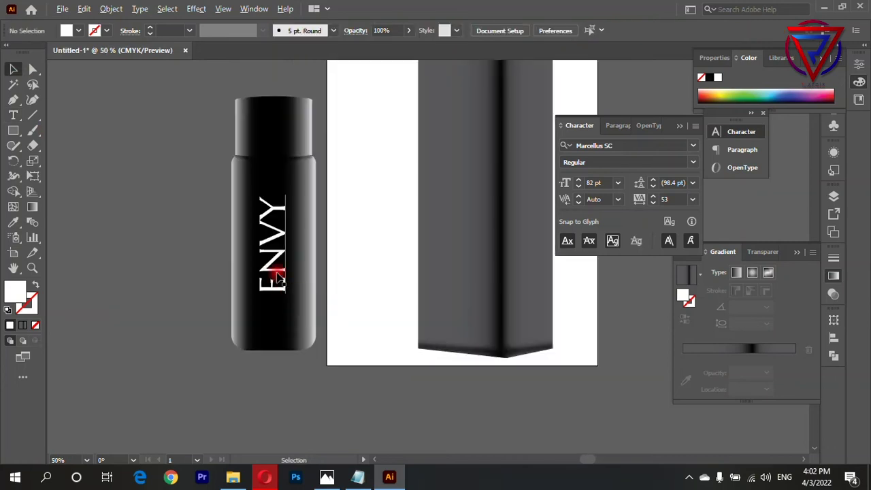
{"action": "scroll", "coordinate": [277, 249], "scroll_direction": "up", "scroll_amount": 1}
{"action": "left_click", "coordinate": [273, 241]}
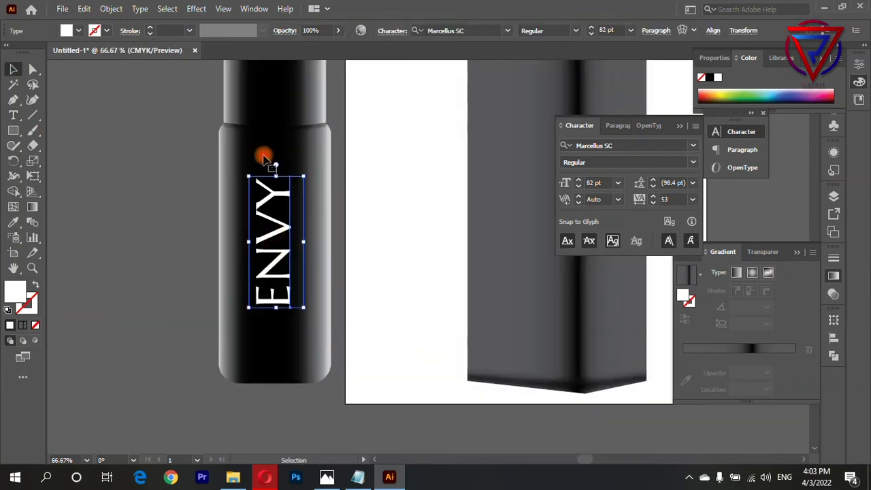
{"action": "left_click", "coordinate": [203, 10]}
{"action": "mouse_move", "coordinate": [213, 153]}
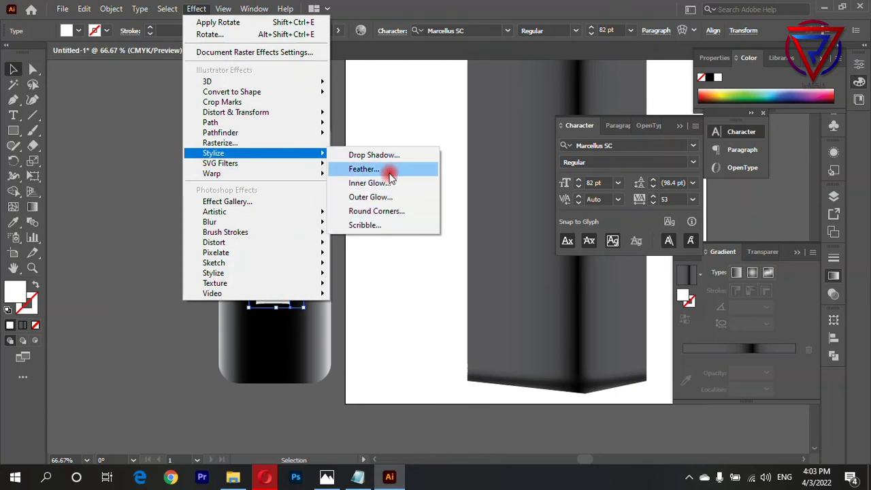
Try a Feather effect on ENVY at 4 pt and 0.2 pt, then cancel it.
{"action": "left_click", "coordinate": [388, 169]}
{"action": "type", "text": "4"}
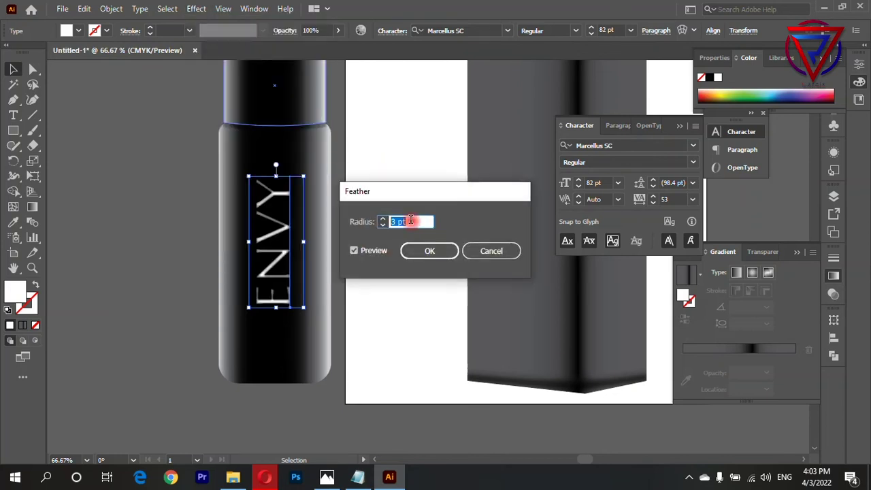
{"action": "key", "text": "Tab"}
{"action": "type", "text": "0.2"}
{"action": "key", "text": "Tab"}
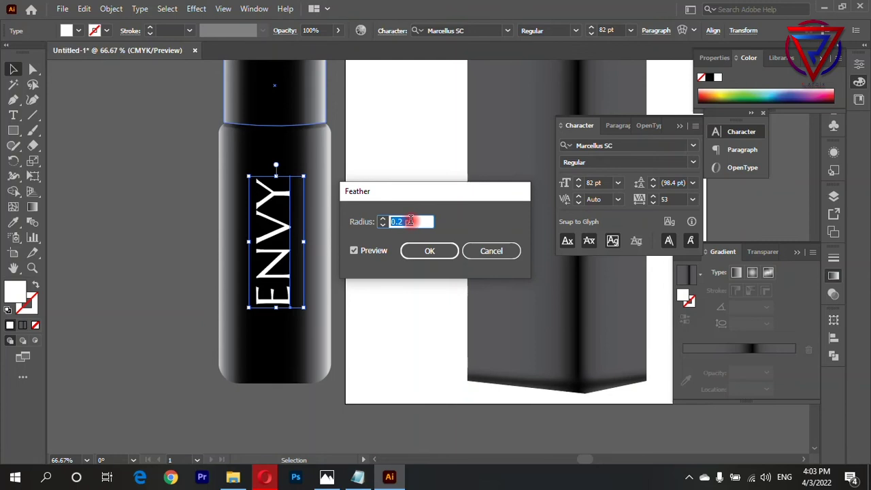
{"action": "left_click", "coordinate": [490, 251]}
Give ENVY a white Screen-mode Outer Glow at 22% opacity with reduced blur.
{"action": "left_click", "coordinate": [196, 9]}
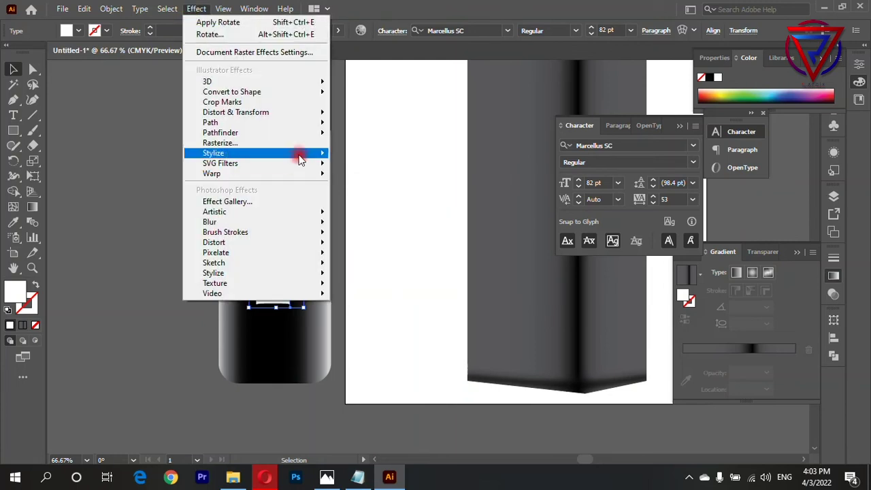
{"action": "left_click", "coordinate": [433, 470]}
{"action": "left_click", "coordinate": [450, 298]}
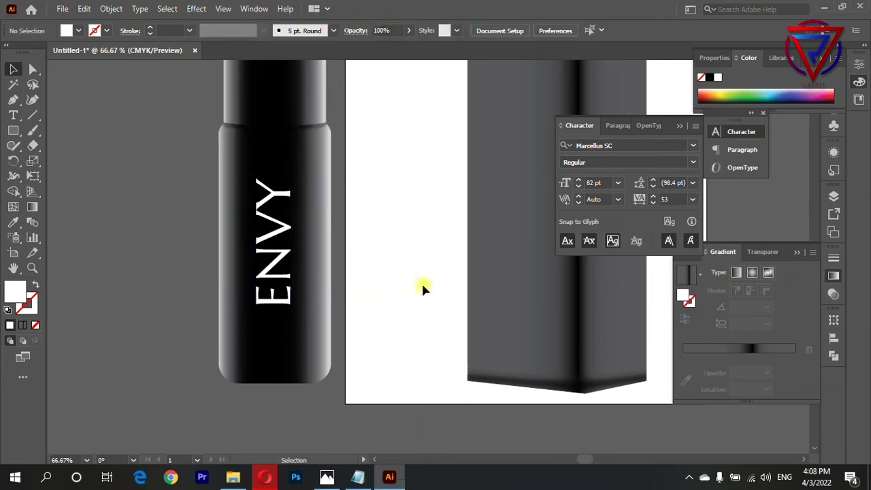
{"action": "left_click", "coordinate": [295, 204]}
{"action": "left_click", "coordinate": [167, 9]}
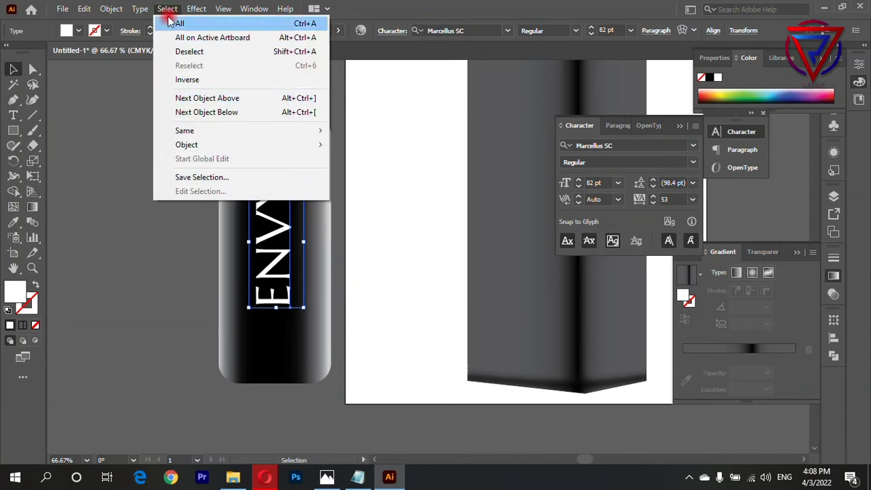
{"action": "left_click", "coordinate": [373, 198]}
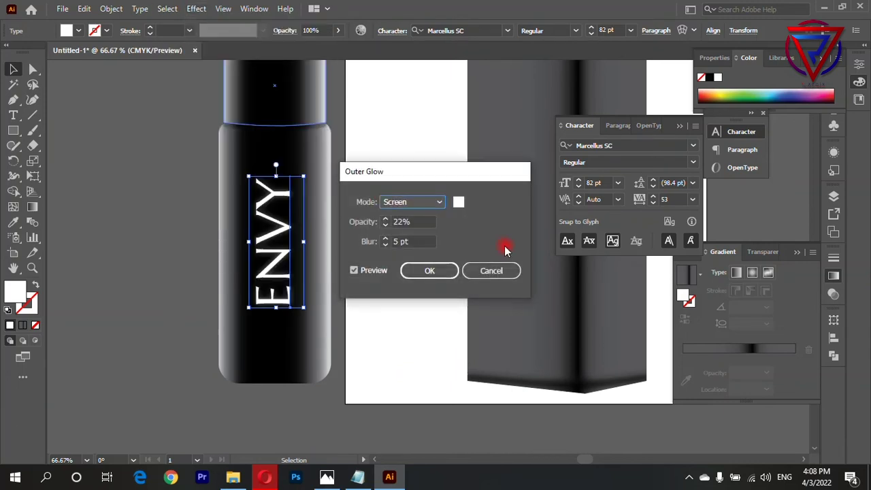
{"action": "left_click", "coordinate": [409, 242]}
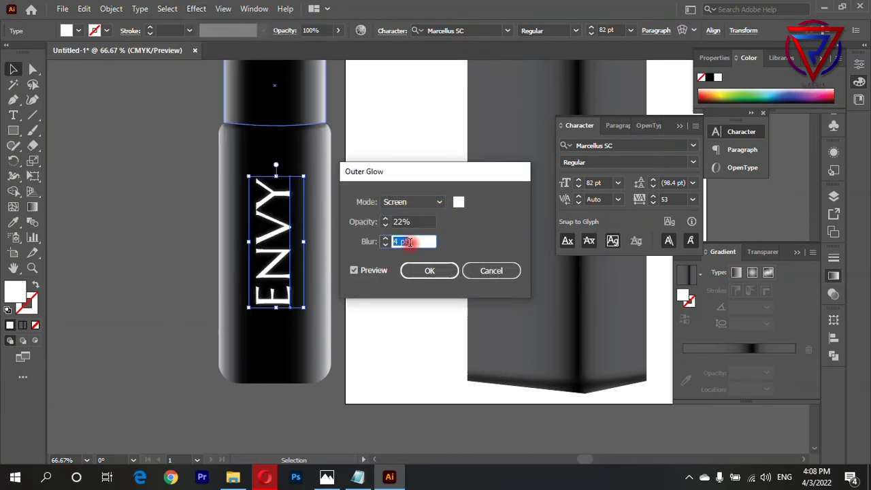
{"action": "left_click", "coordinate": [406, 271]}
{"action": "scroll", "coordinate": [398, 266], "scroll_direction": "down", "scroll_amount": 3}
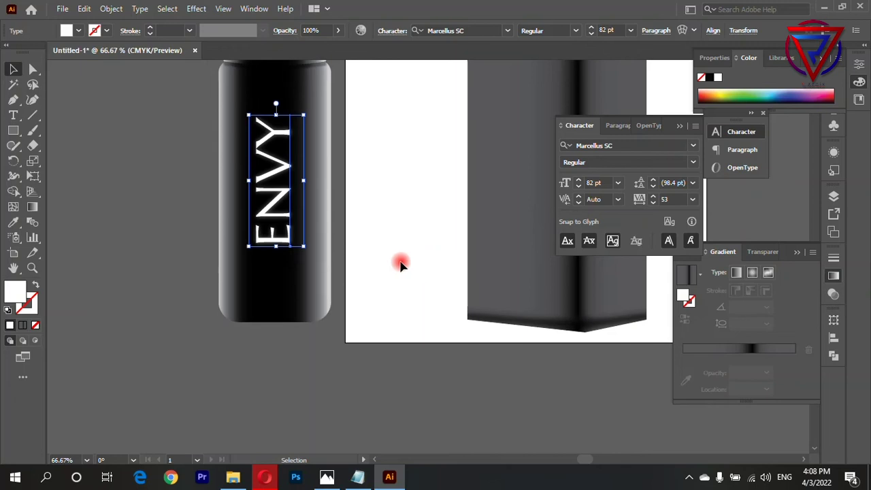
Type the "120 Ml" label below the bottle.
{"action": "left_click", "coordinate": [13, 118]}
{"action": "scroll", "coordinate": [198, 327], "scroll_direction": "down", "scroll_amount": 3}
{"action": "left_click", "coordinate": [174, 315]}
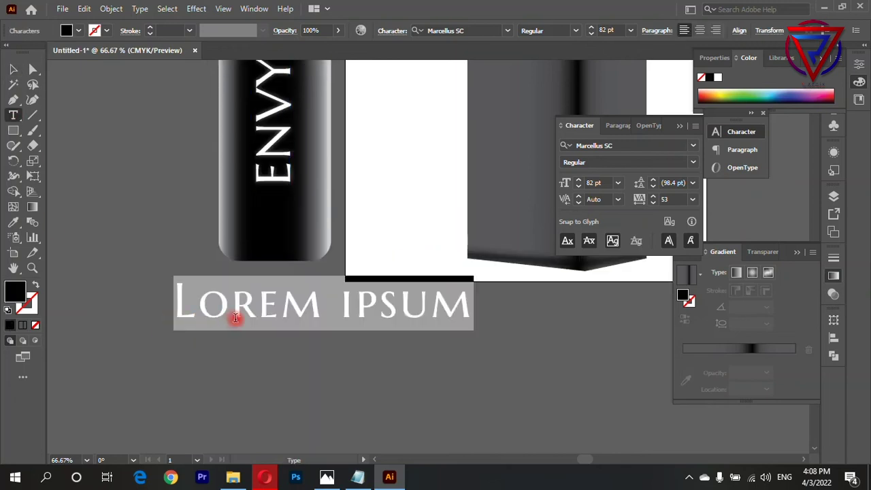
{"action": "type", "text": "120 "}
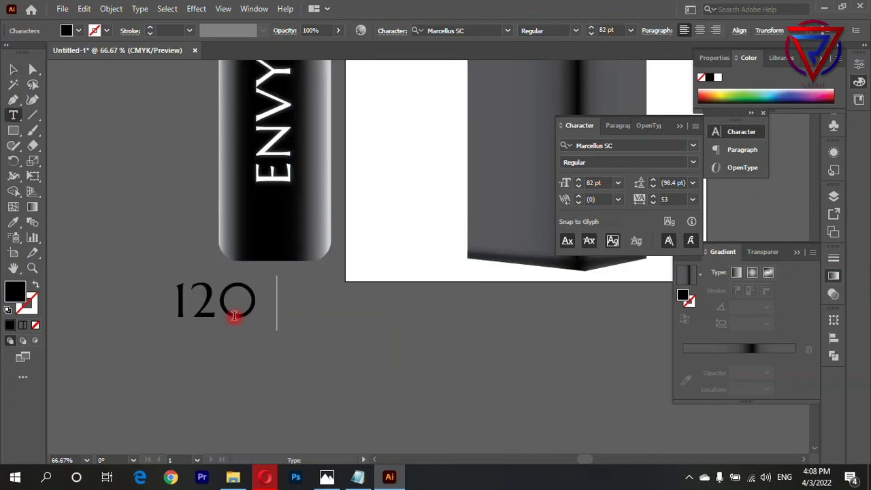
{"action": "type", "text": "Ml"}
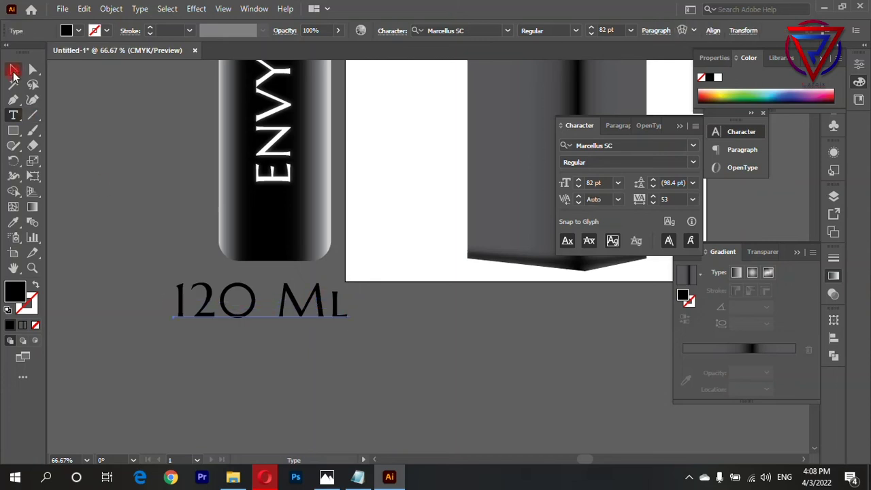
Set the 120 Ml text font to Minion Variable Concept.
{"action": "left_click", "coordinate": [13, 68]}
{"action": "triple_click", "coordinate": [247, 311]}
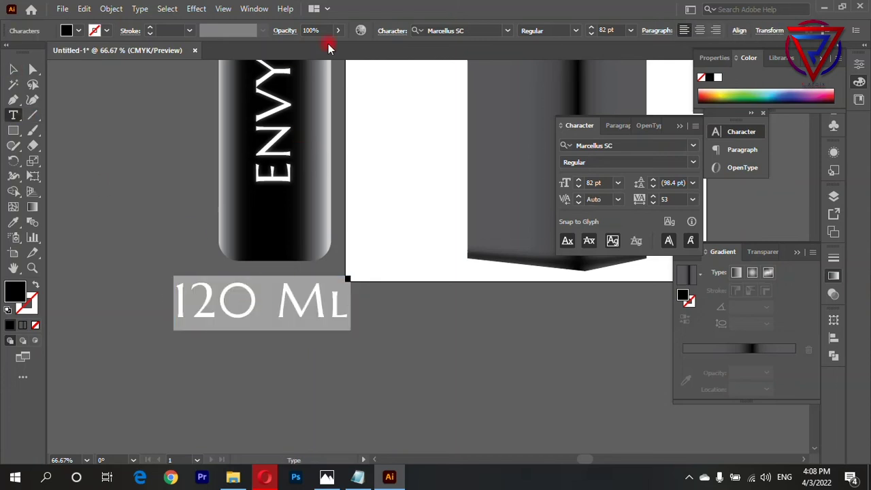
{"action": "left_click", "coordinate": [507, 31]}
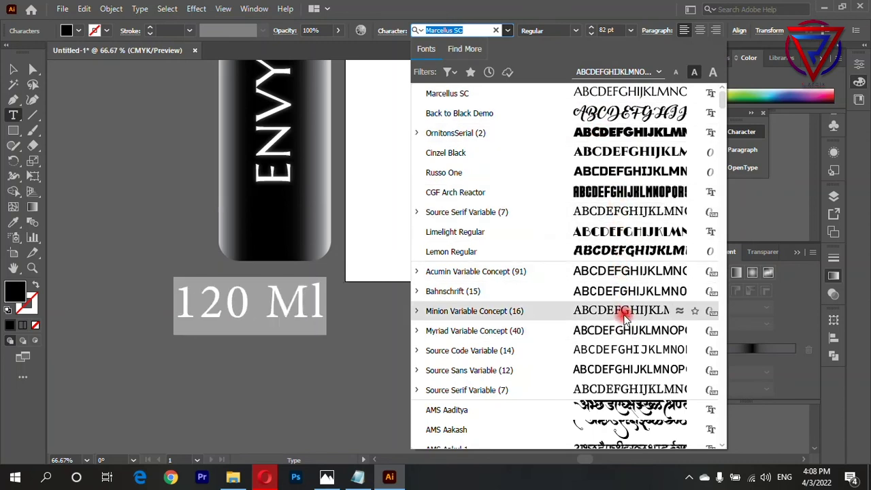
{"action": "left_click", "coordinate": [625, 316]}
{"action": "left_click", "coordinate": [321, 296]}
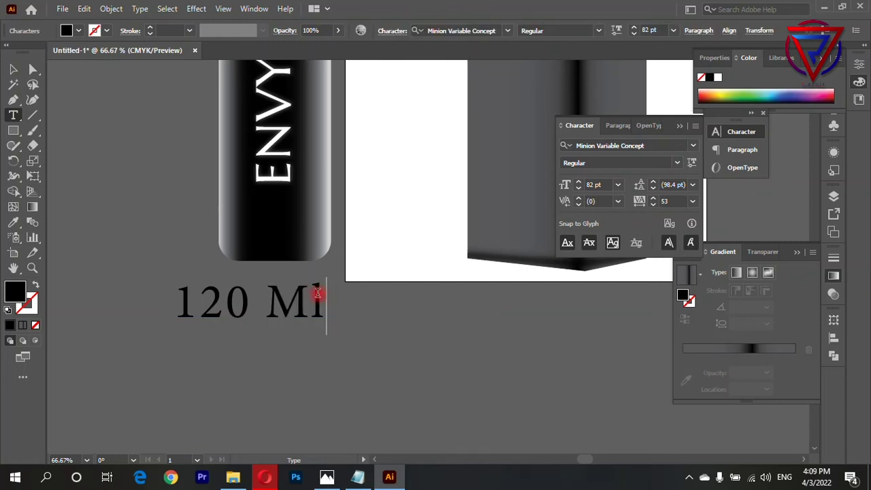
Fill the 120 Ml text white.
{"action": "left_click_drag", "start_coordinate": [318, 293], "coordinate": [302, 232]}
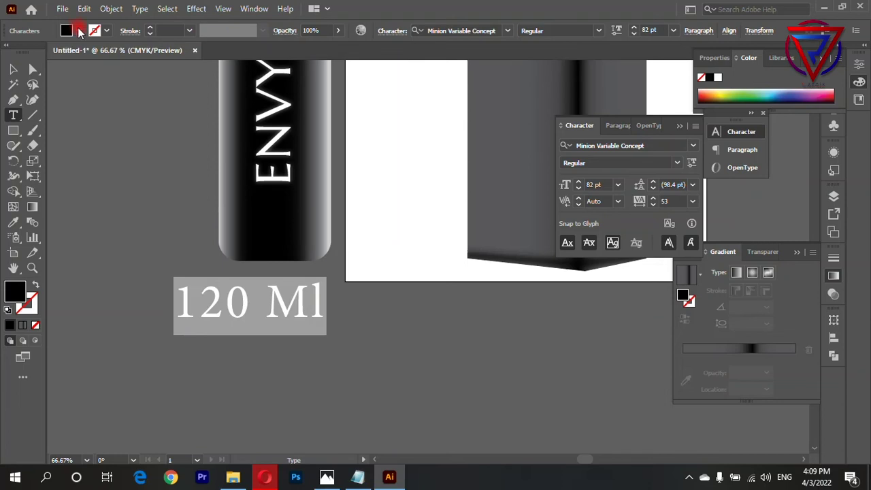
{"action": "left_click", "coordinate": [79, 31]}
{"action": "left_click", "coordinate": [26, 53]}
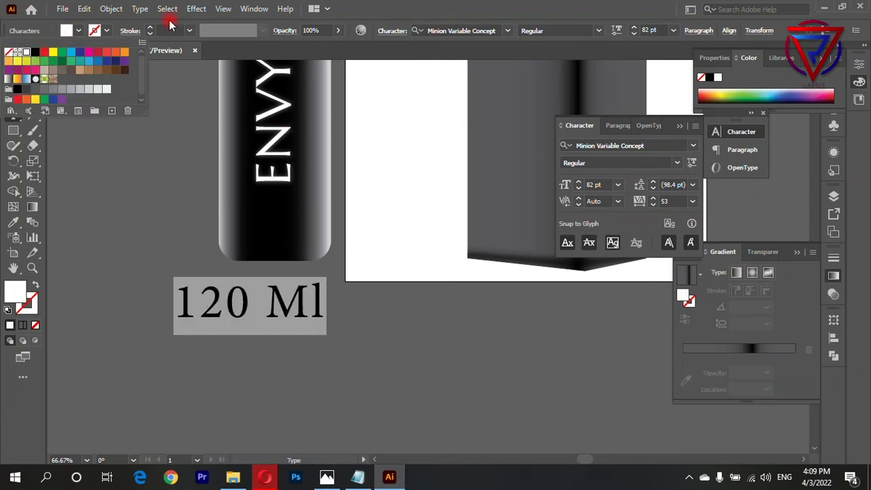
{"action": "left_click", "coordinate": [196, 9]}
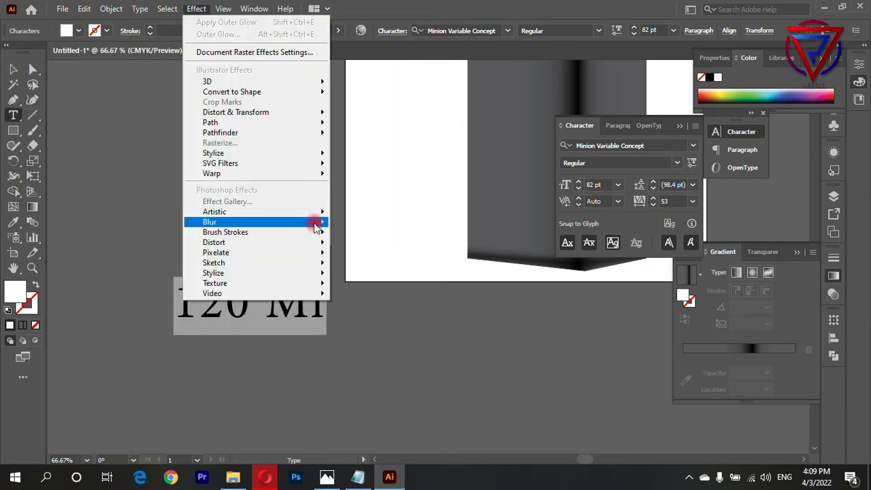
Apply an Outer Glow effect to the 120 Ml label.
{"action": "key", "text": "Escape"}
{"action": "key", "text": "Escape"}
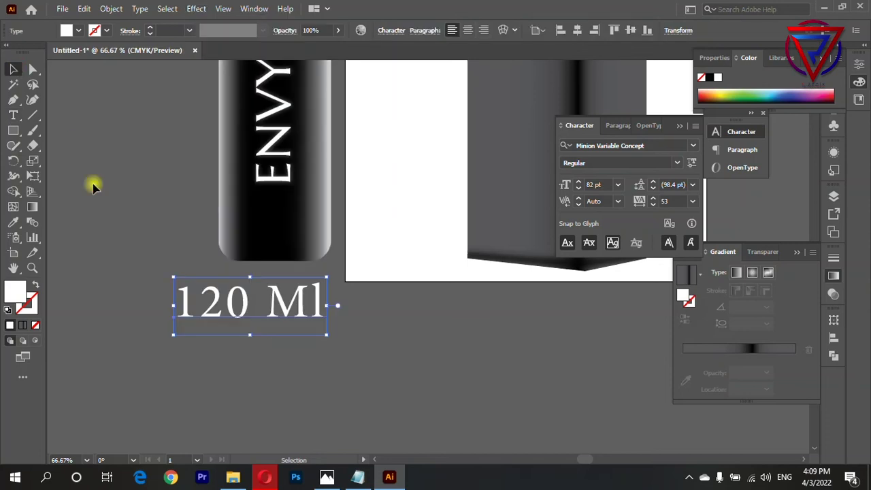
{"action": "left_click_drag", "start_coordinate": [188, 312], "coordinate": [276, 79]}
{"action": "left_click", "coordinate": [196, 8]}
{"action": "mouse_move", "coordinate": [213, 154]}
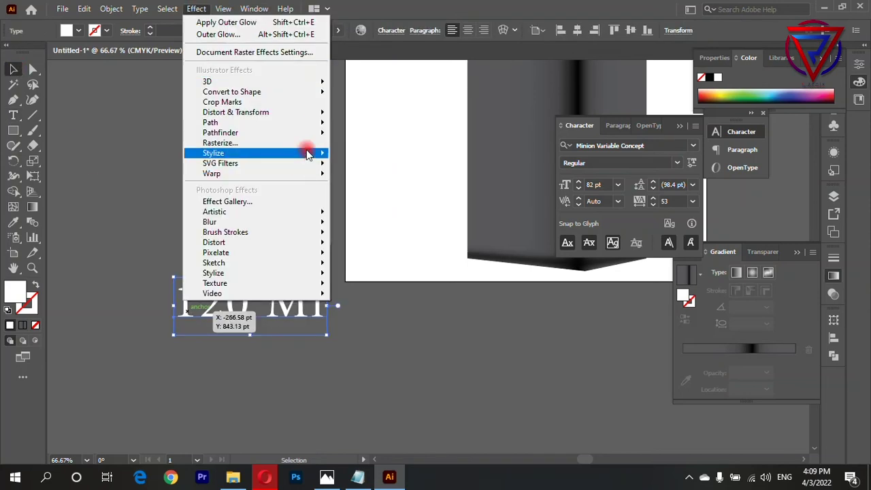
{"action": "left_click", "coordinate": [393, 197]}
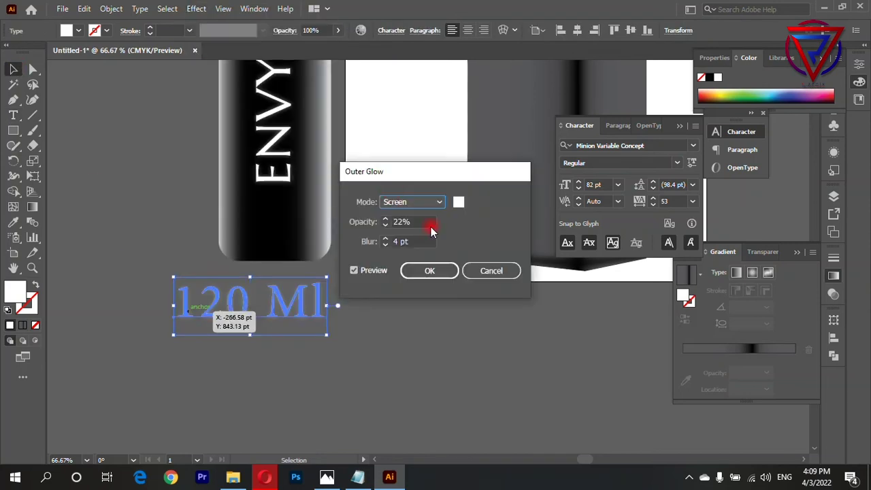
{"action": "left_click", "coordinate": [433, 271]}
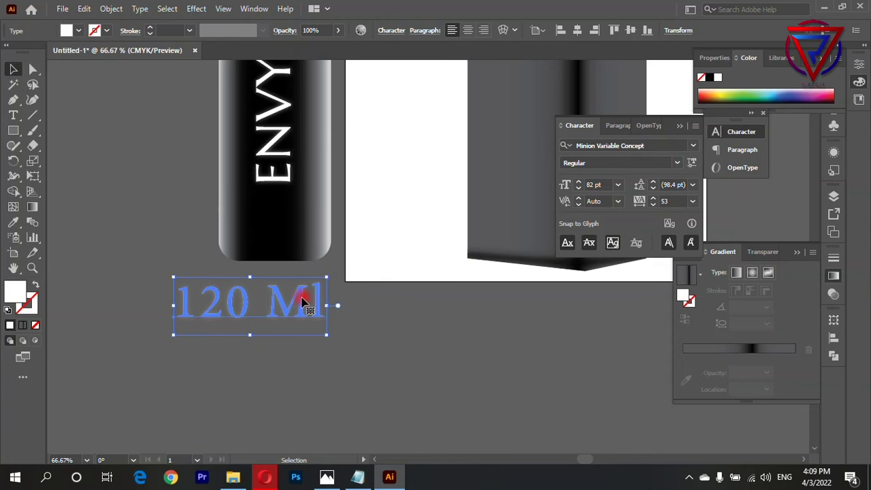
Shrink the 120 Ml font size and move the label onto the bottle below ENVY.
{"action": "double_click", "coordinate": [307, 298]}
{"action": "key", "text": "ctrl+a"}
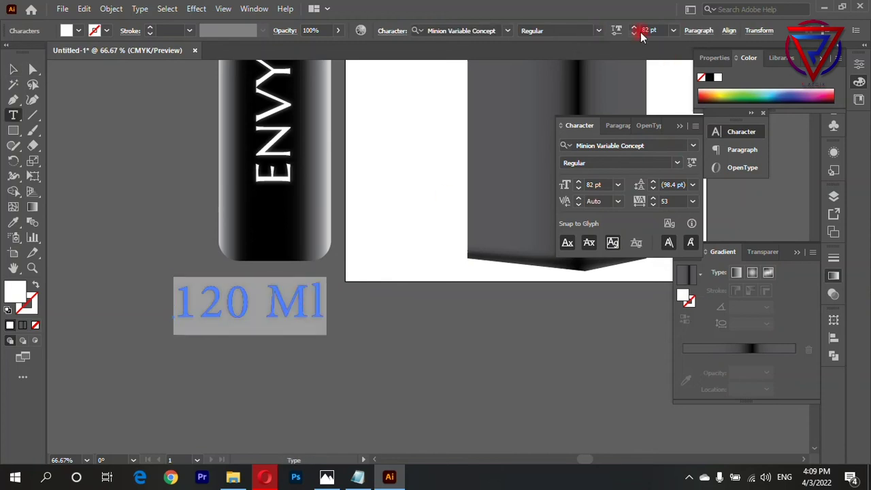
{"action": "left_click", "coordinate": [650, 30]}
{"action": "scroll", "coordinate": [653, 29], "scroll_direction": "down", "scroll_amount": 9}
{"action": "scroll", "coordinate": [653, 30], "scroll_direction": "down", "scroll_amount": 18}
{"action": "type", "text": "30"}
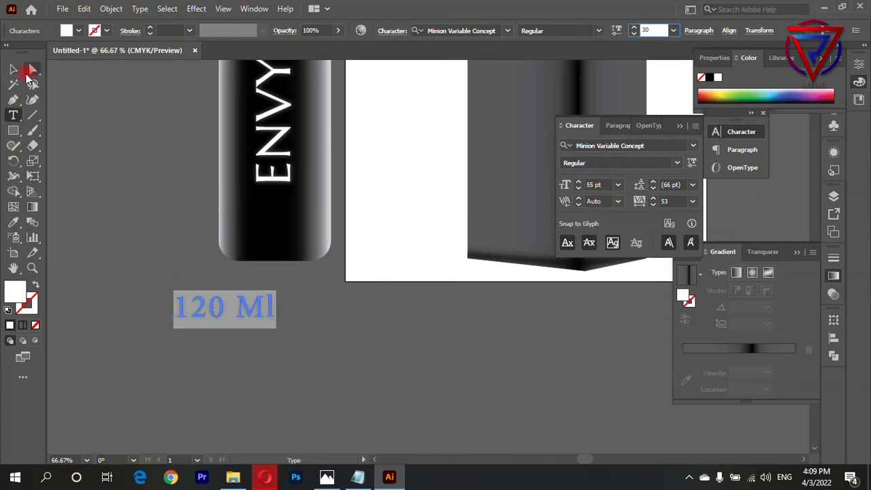
{"action": "left_click", "coordinate": [14, 69]}
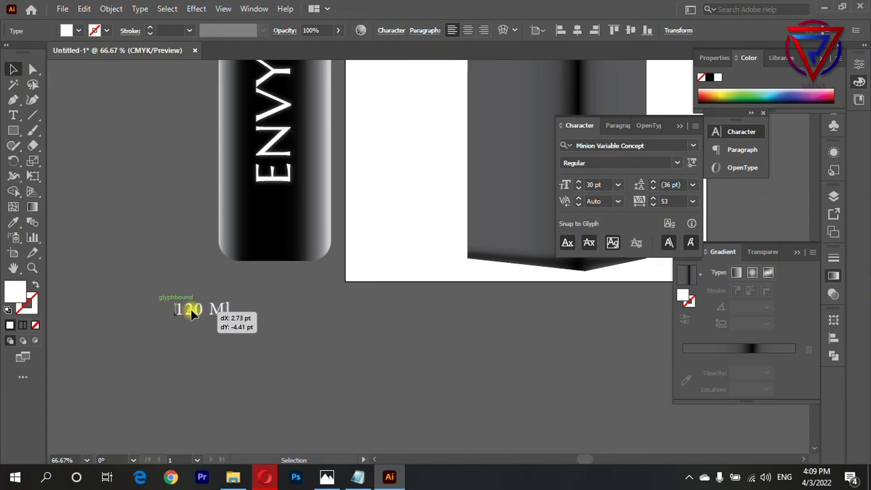
{"action": "left_click_drag", "start_coordinate": [204, 309], "coordinate": [261, 216]}
{"action": "scroll", "coordinate": [272, 243], "scroll_direction": "up", "scroll_amount": 3}
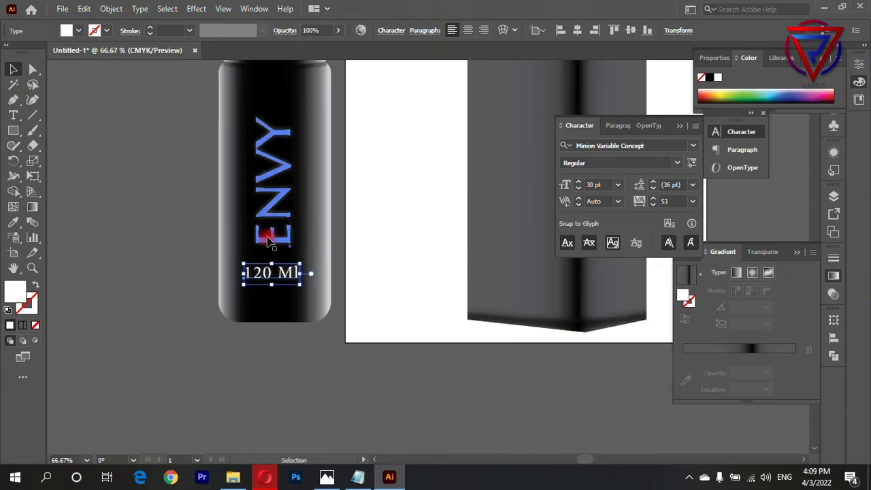
{"action": "scroll", "coordinate": [275, 228], "scroll_direction": "down", "scroll_amount": 3}
{"action": "scroll", "coordinate": [265, 205], "scroll_direction": "down", "scroll_amount": 3}
{"action": "scroll", "coordinate": [266, 184], "scroll_direction": "up", "scroll_amount": 1}
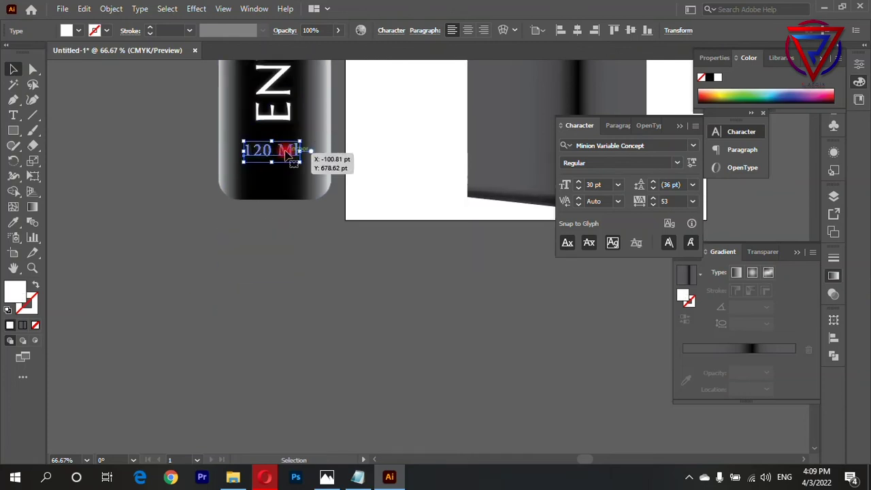
Set the 120 Ml label to 23 pt and move it lower on the bottle.
{"action": "double_click", "coordinate": [259, 151]}
{"action": "key", "text": "ctrl+a"}
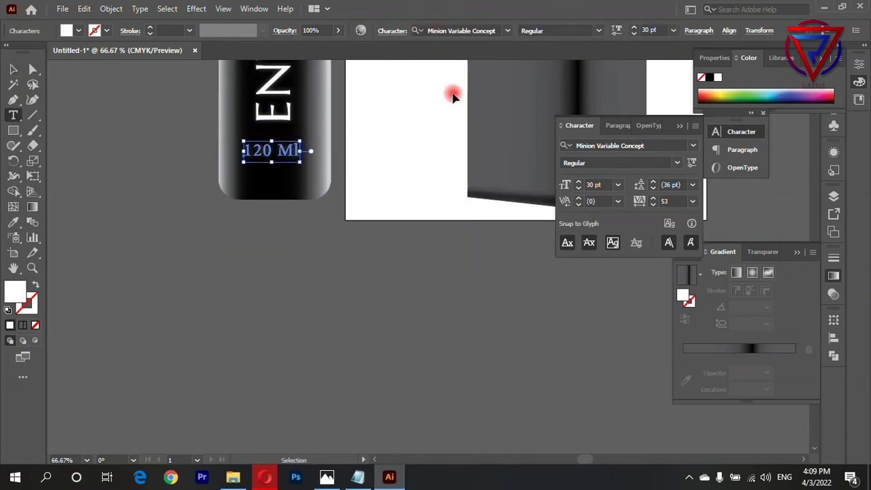
{"action": "left_click", "coordinate": [650, 30]}
{"action": "type", "text": "23"}
{"action": "key", "text": "Return"}
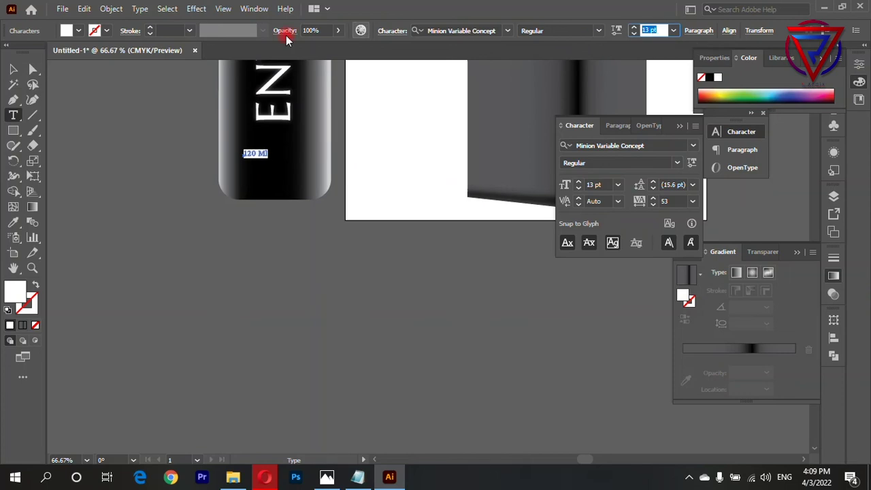
{"action": "left_click", "coordinate": [13, 68]}
{"action": "left_click", "coordinate": [253, 159]}
{"action": "scroll", "coordinate": [248, 153], "scroll_direction": "up", "scroll_amount": 2}
{"action": "left_click_drag", "start_coordinate": [247, 153], "coordinate": [282, 208]}
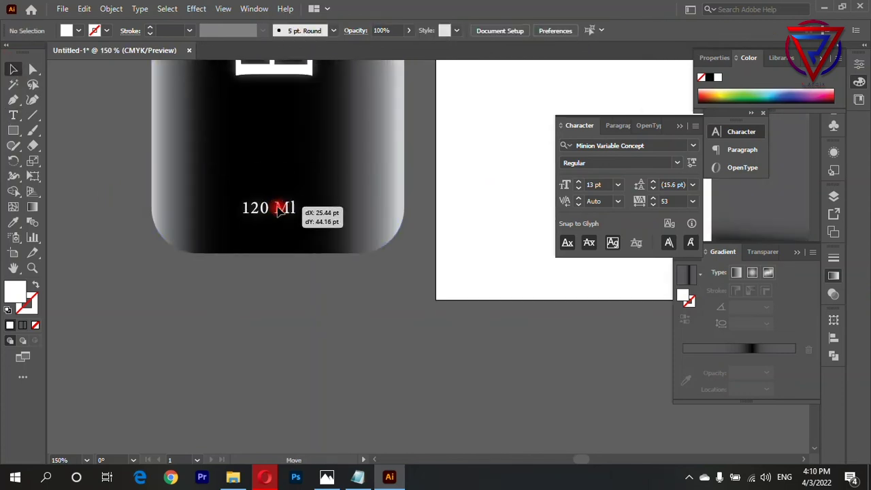
{"action": "scroll", "coordinate": [299, 303], "scroll_direction": "down", "scroll_amount": 4}
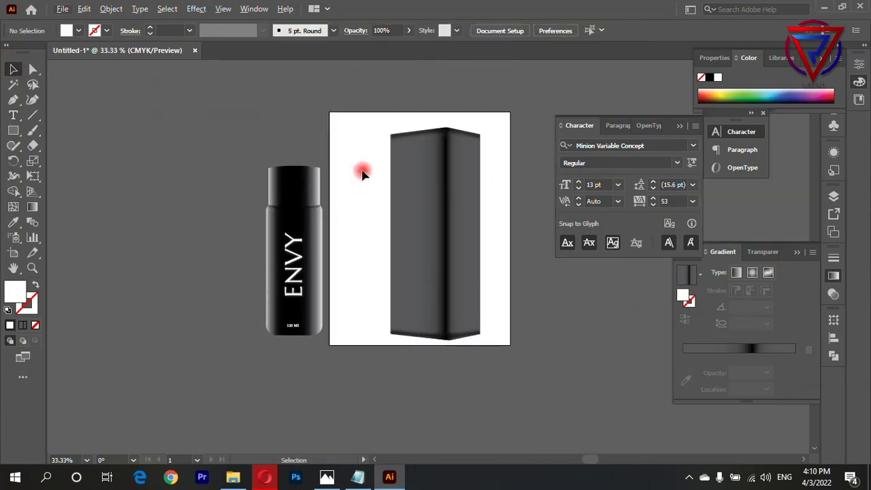
{"action": "scroll", "coordinate": [477, 231], "scroll_direction": "up", "scroll_amount": 2}
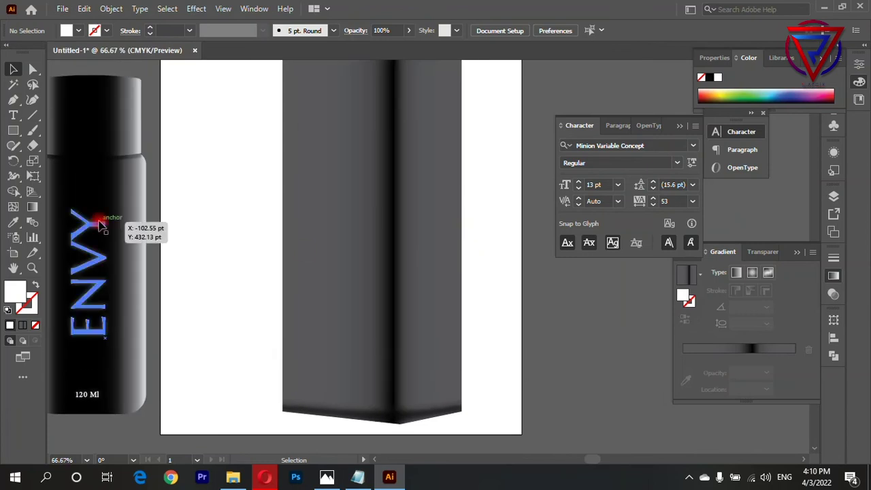
Copy the ENVY text onto the box, rotate it horizontal and centre it.
{"action": "left_click", "coordinate": [13, 116]}
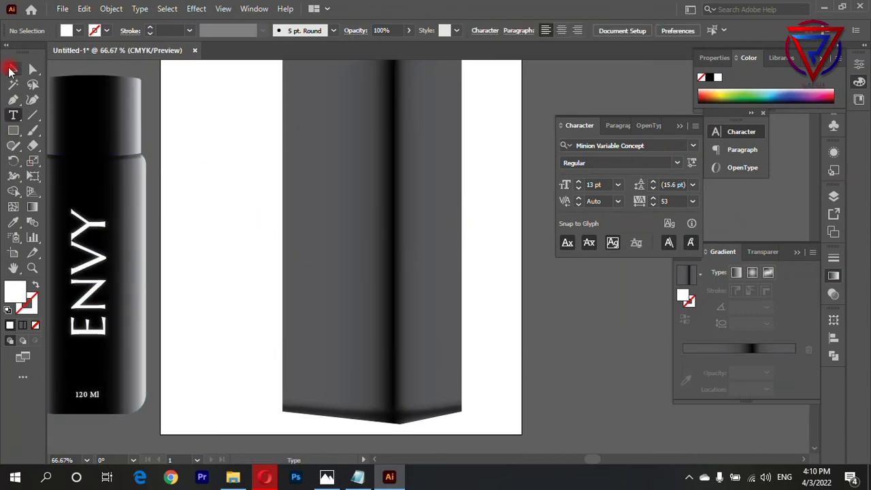
{"action": "left_click", "coordinate": [12, 69]}
{"action": "mouse_move", "coordinate": [82, 218]}
{"action": "left_mouse_down"}
{"action": "mouse_move", "coordinate": [340, 191]}
{"action": "mouse_move", "coordinate": [529, 188]}
{"action": "mouse_move", "coordinate": [544, 197]}
{"action": "left_mouse_up"}
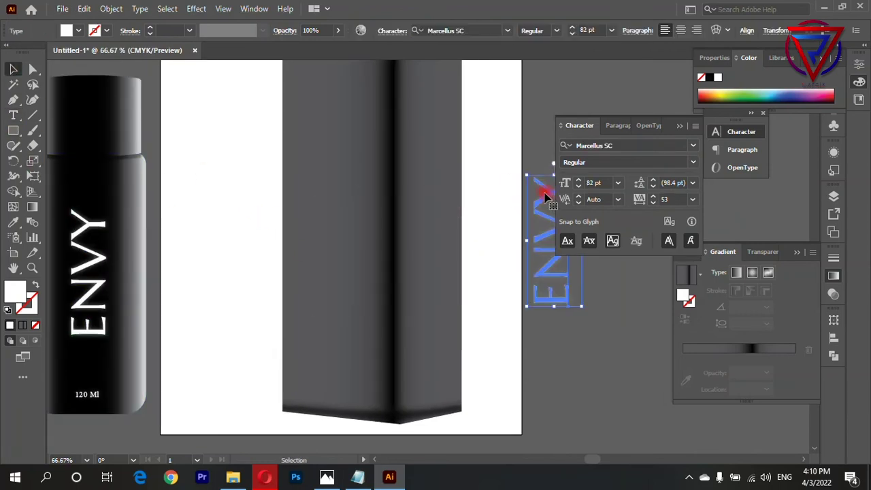
{"action": "right_click", "coordinate": [545, 197]}
{"action": "mouse_move", "coordinate": [580, 399]}
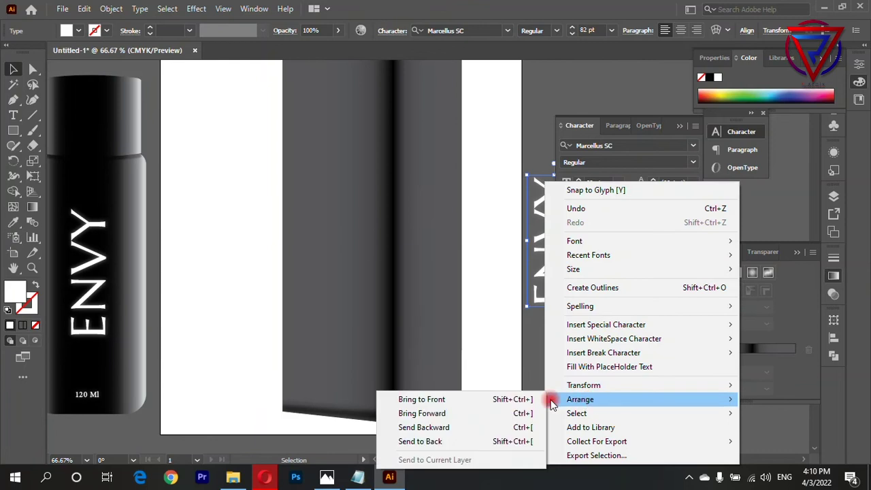
{"action": "left_click", "coordinate": [422, 400]}
{"action": "left_click_drag", "start_coordinate": [554, 306], "coordinate": [447, 292]}
{"action": "left_click_drag", "start_coordinate": [490, 175], "coordinate": [539, 274]}
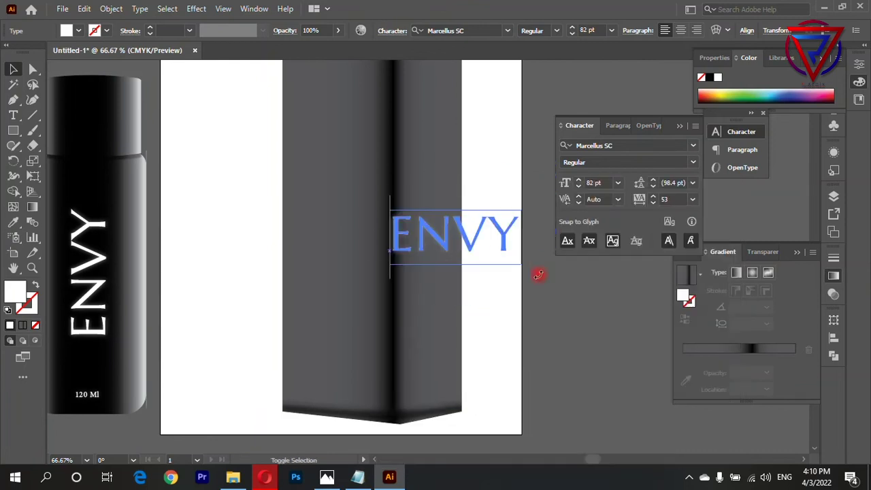
{"action": "left_click_drag", "start_coordinate": [453, 239], "coordinate": [399, 227]}
Nudge the box's ENVY text slightly left and up.
{"action": "double_click", "coordinate": [393, 227]}
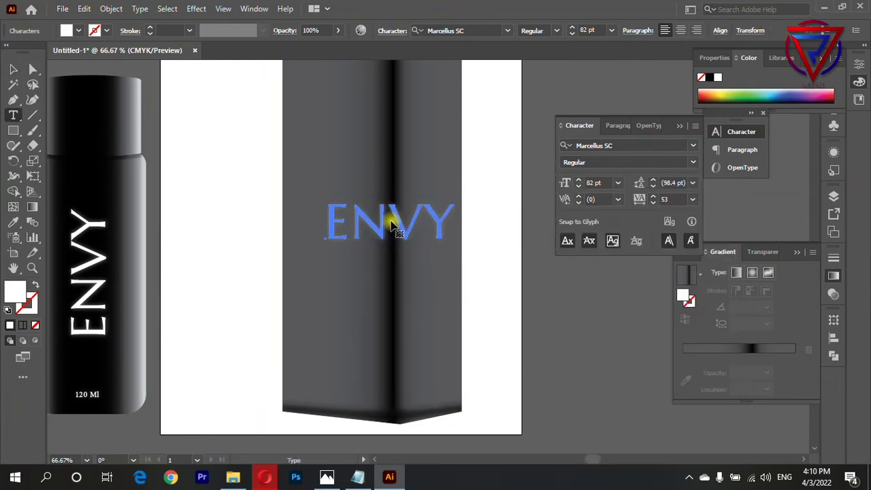
{"action": "left_click", "coordinate": [389, 219]}
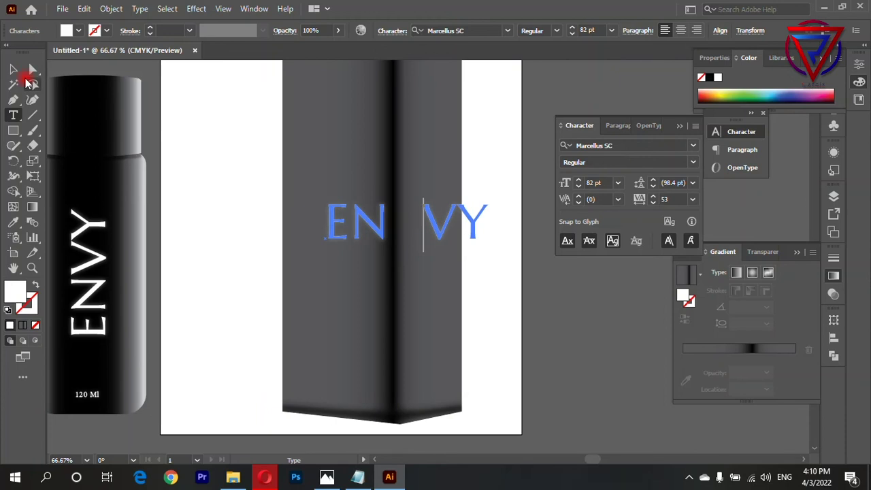
{"action": "left_click", "coordinate": [13, 69]}
{"action": "left_click_drag", "start_coordinate": [364, 228], "coordinate": [343, 218]}
{"action": "scroll", "coordinate": [408, 177], "scroll_direction": "down", "scroll_amount": 3}
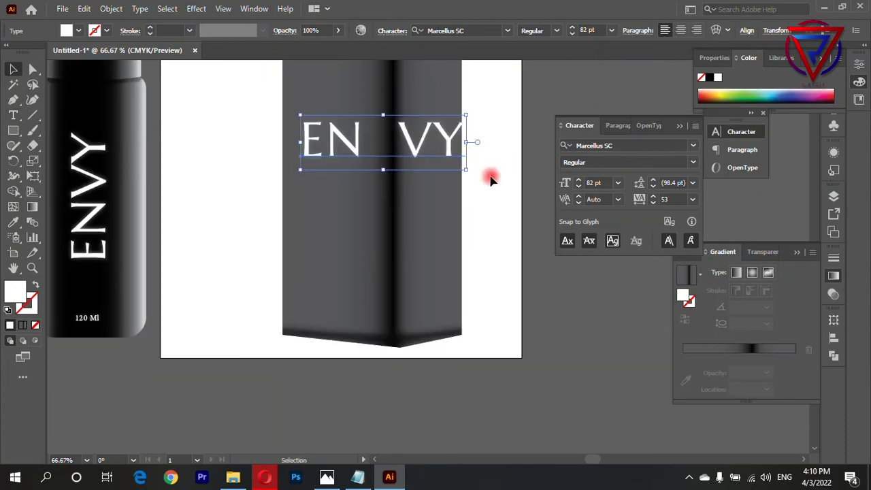
Delete VY from the box title, leaving EN.
{"action": "double_click", "coordinate": [424, 137]}
{"action": "left_click_drag", "start_coordinate": [401, 139], "coordinate": [465, 139]}
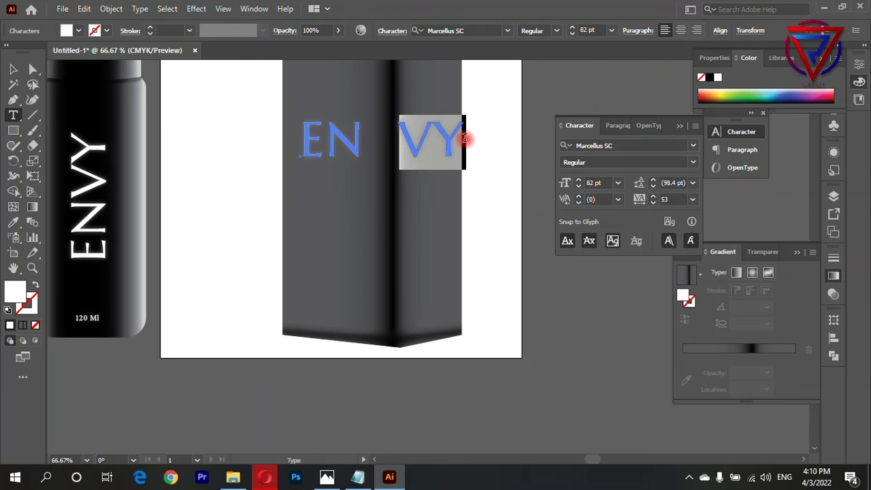
{"action": "key", "text": "BackSpace"}
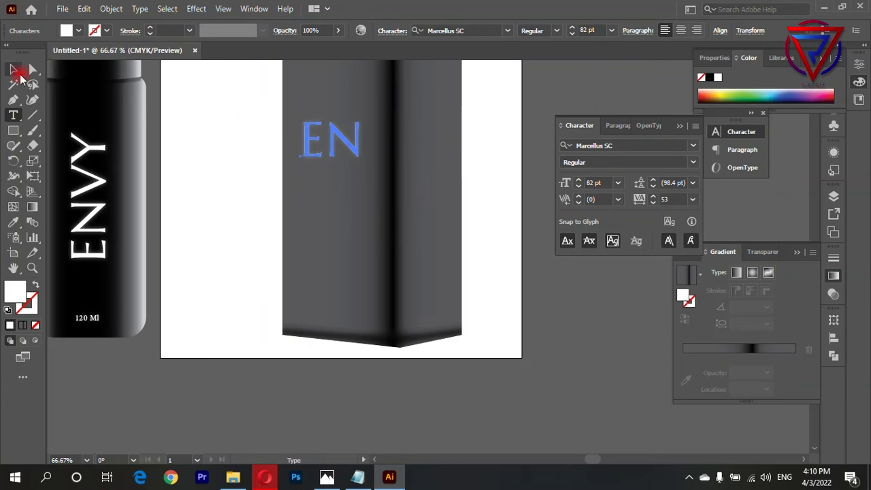
{"action": "left_click", "coordinate": [14, 70]}
{"action": "double_click", "coordinate": [387, 144]}
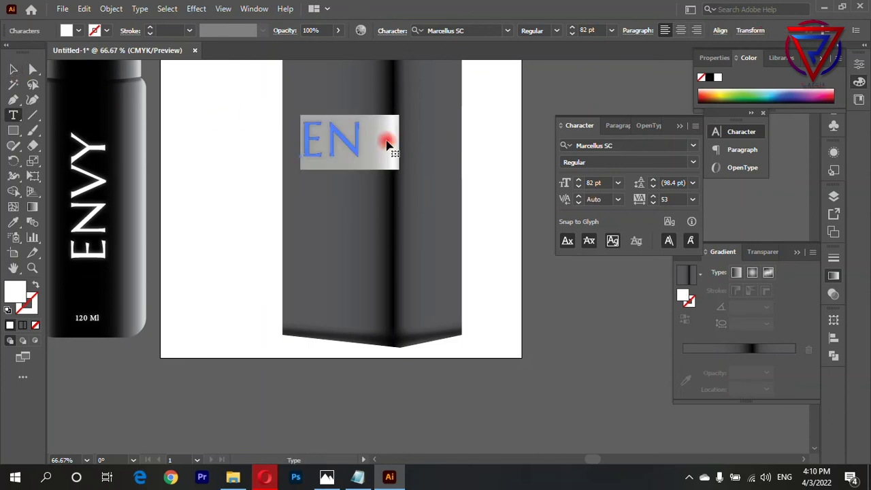
{"action": "left_click", "coordinate": [387, 144]}
Set the EN text to 90 pt.
{"action": "left_click", "coordinate": [13, 68]}
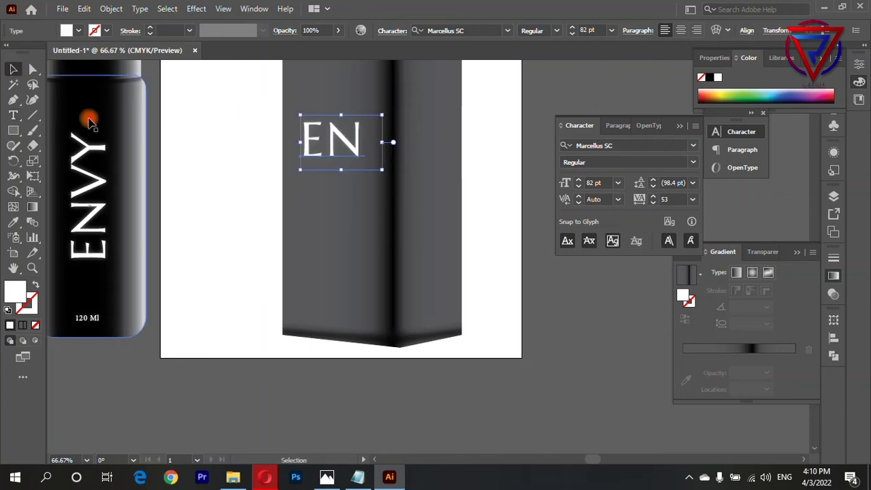
{"action": "double_click", "coordinate": [335, 151]}
{"action": "left_click", "coordinate": [588, 30]}
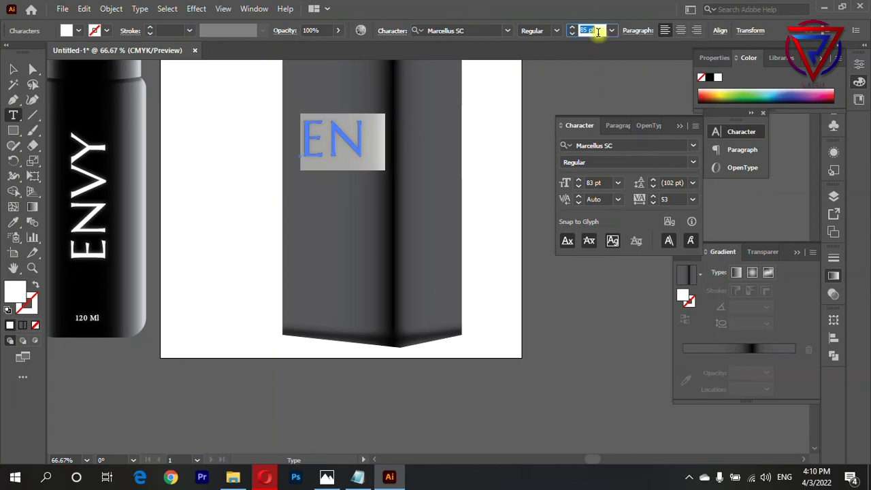
{"action": "type", "text": "90"}
{"action": "key", "text": "Return"}
{"action": "left_click", "coordinate": [14, 68]}
Duplicate EN onto the box's right face and retype it as VY.
{"action": "left_click", "coordinate": [171, 153]}
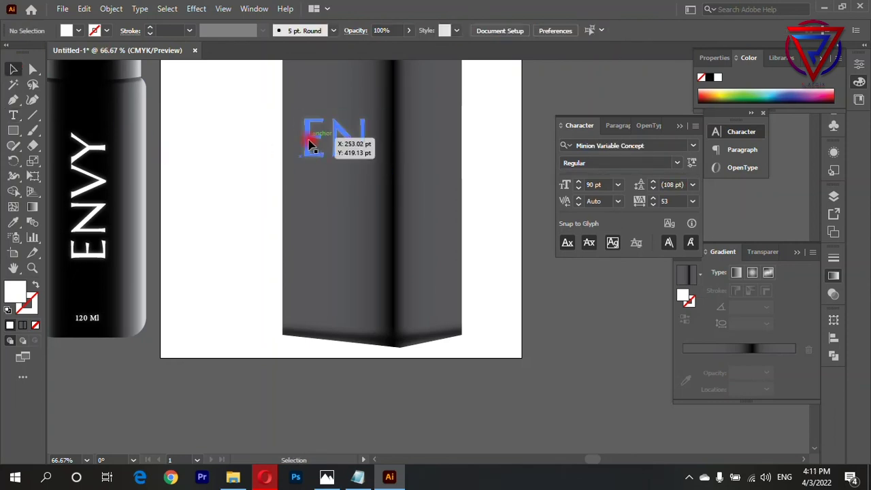
{"action": "mouse_move", "coordinate": [320, 139]}
{"action": "left_mouse_down"}
{"action": "mouse_move", "coordinate": [303, 138]}
{"action": "mouse_move", "coordinate": [479, 136]}
{"action": "left_mouse_up"}
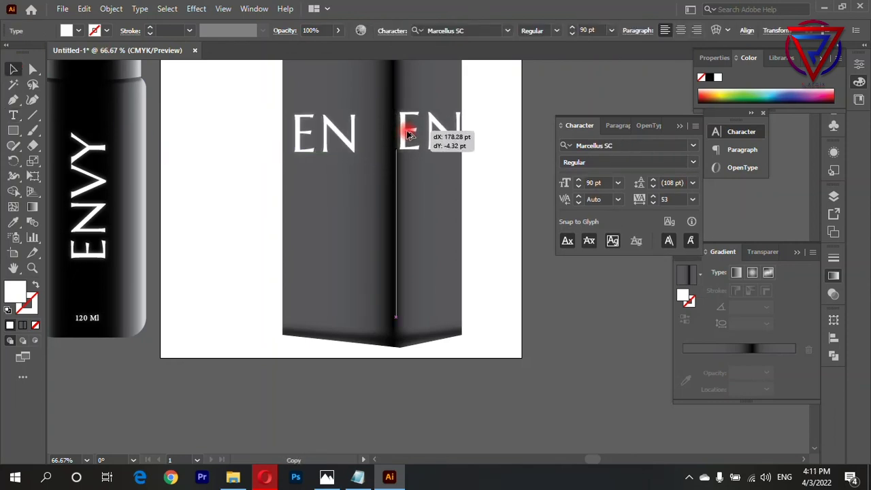
{"action": "double_click", "coordinate": [450, 130]}
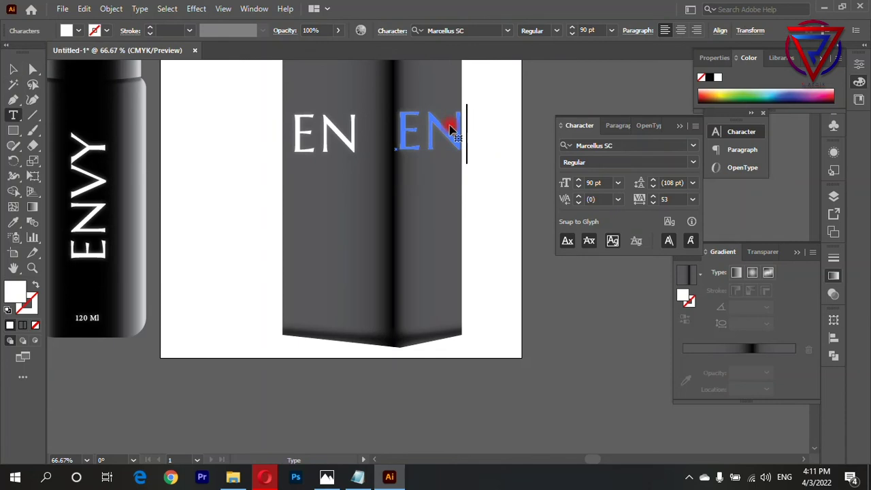
{"action": "key", "text": "BackSpace"}
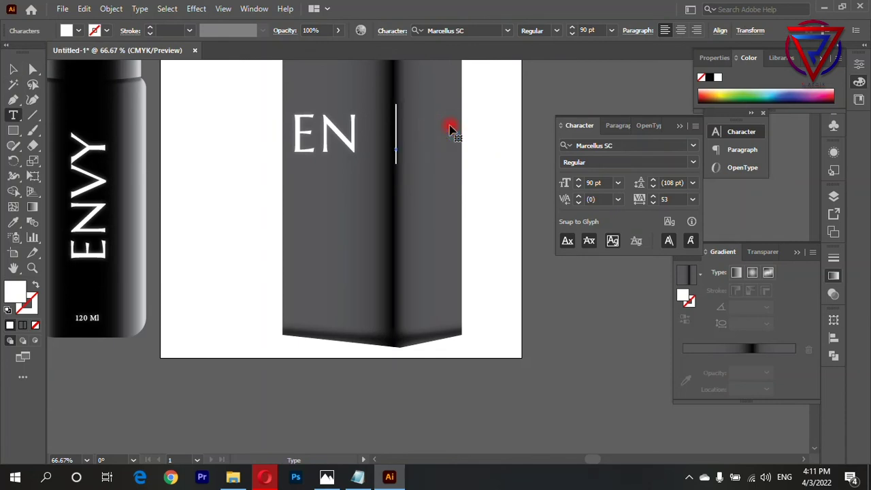
{"action": "type", "text": "VY"}
{"action": "key", "text": "Escape"}
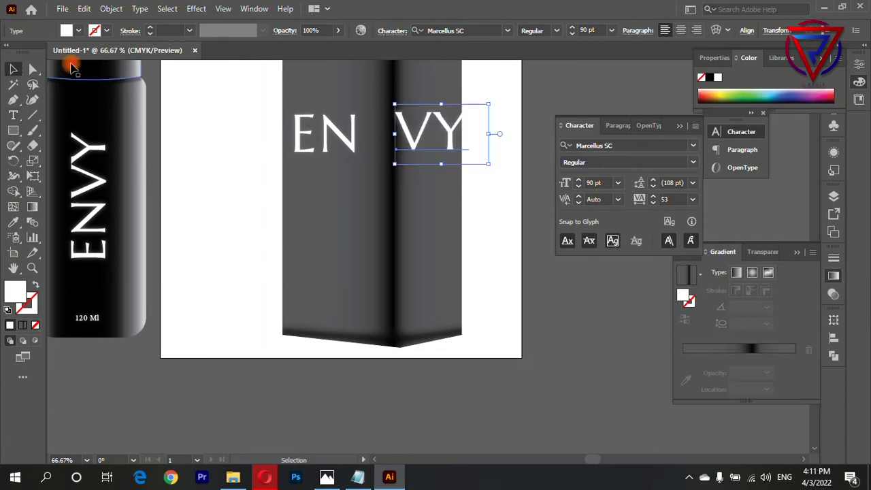
Apply a 3D Rotate effect of about -3°, -37°, 1° to VY.
{"action": "left_click", "coordinate": [196, 10]}
{"action": "mouse_move", "coordinate": [208, 81]}
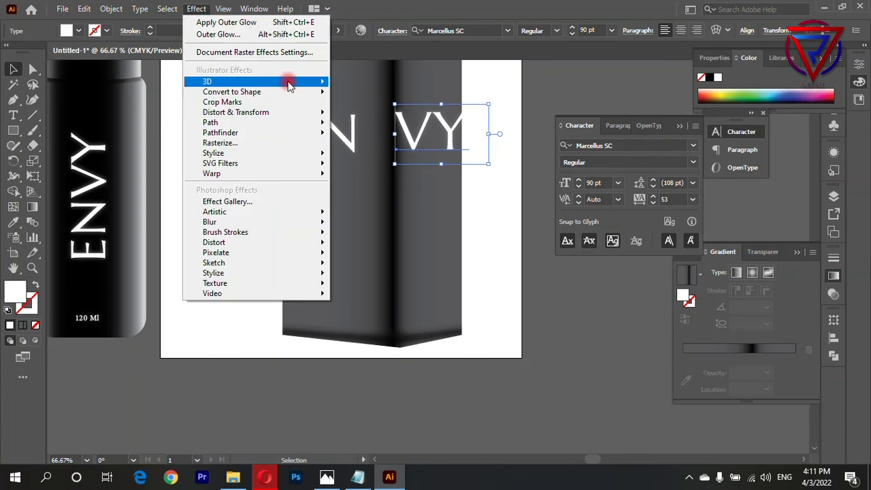
{"action": "left_click", "coordinate": [413, 113]}
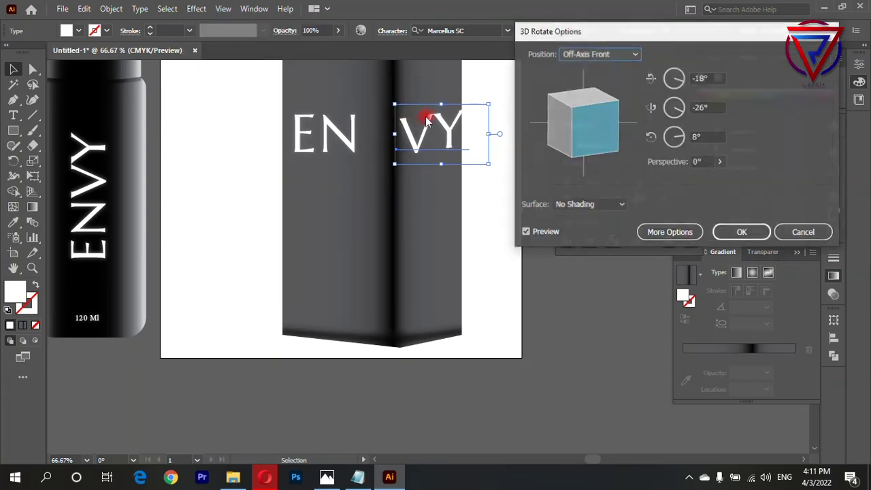
{"action": "left_click_drag", "start_coordinate": [590, 132], "coordinate": [608, 123]}
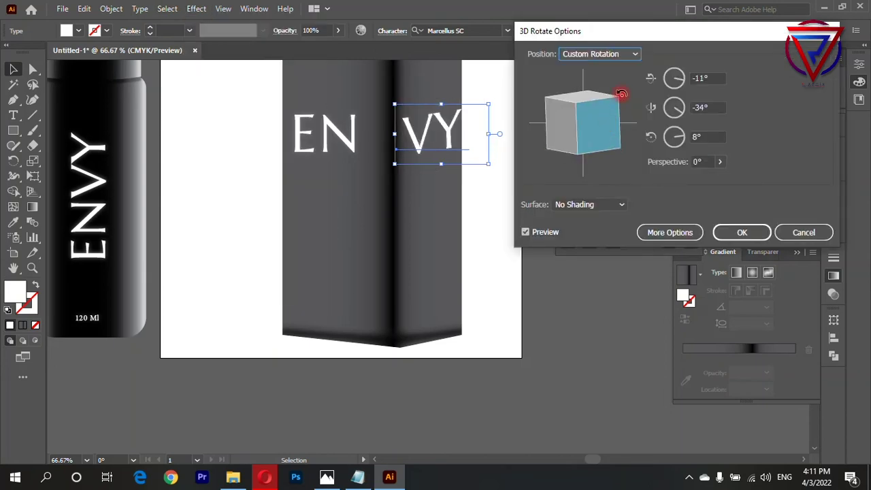
{"action": "left_click_drag", "start_coordinate": [561, 102], "coordinate": [561, 97]}
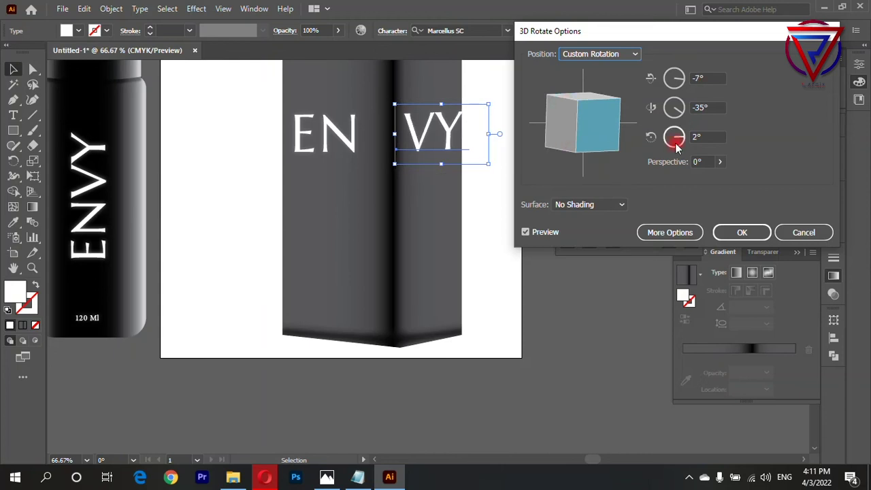
{"action": "left_click", "coordinate": [713, 107]}
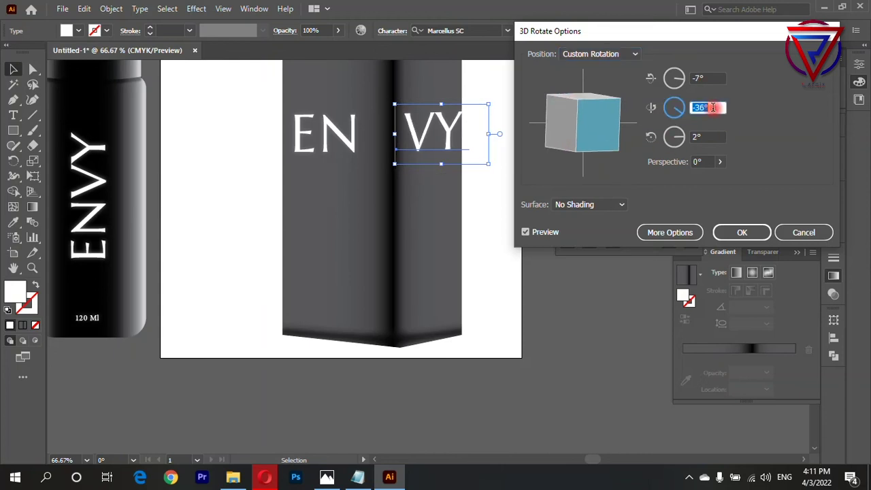
{"action": "left_click", "coordinate": [721, 78]}
{"action": "key", "text": "Up"}
{"action": "key", "text": "Up"}
{"action": "key", "text": "Up"}
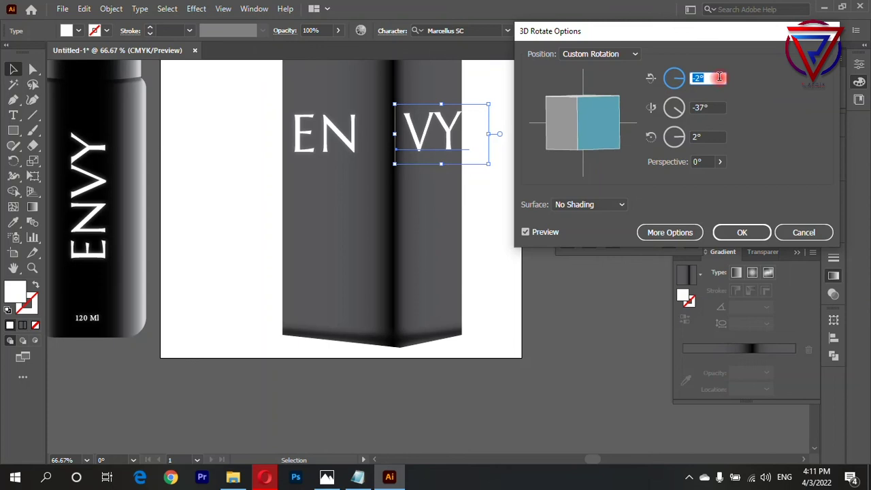
{"action": "type", "text": "-3"}
{"action": "left_click", "coordinate": [707, 136]}
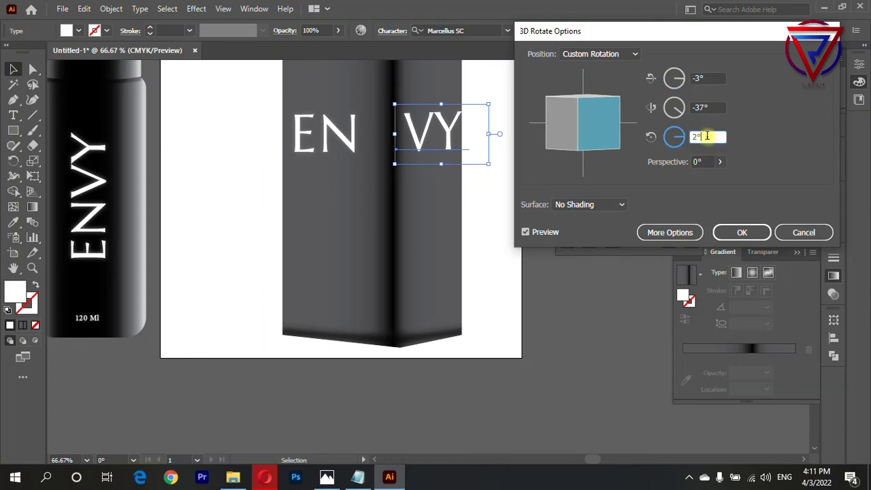
{"action": "left_click", "coordinate": [743, 233]}
Squeeze the VY lettering narrower to fit the box's right face.
{"action": "left_click", "coordinate": [205, 120]}
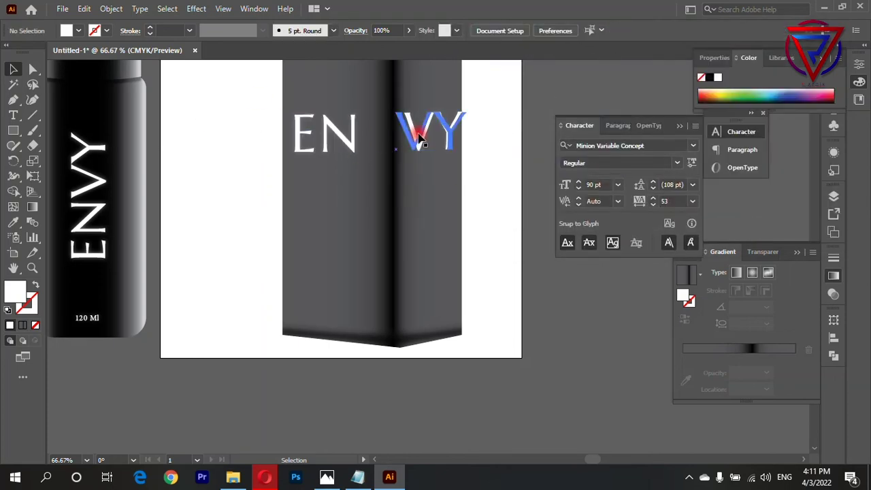
{"action": "left_click", "coordinate": [423, 135]}
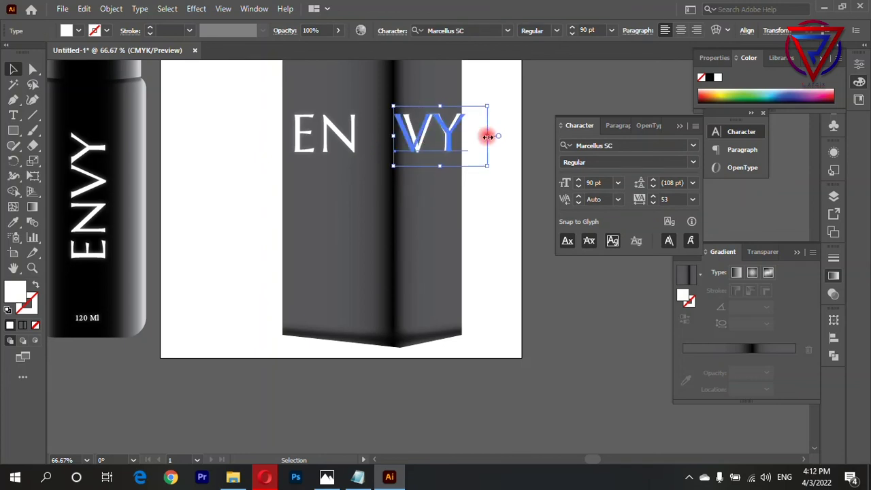
{"action": "left_click_drag", "start_coordinate": [488, 136], "coordinate": [479, 136]}
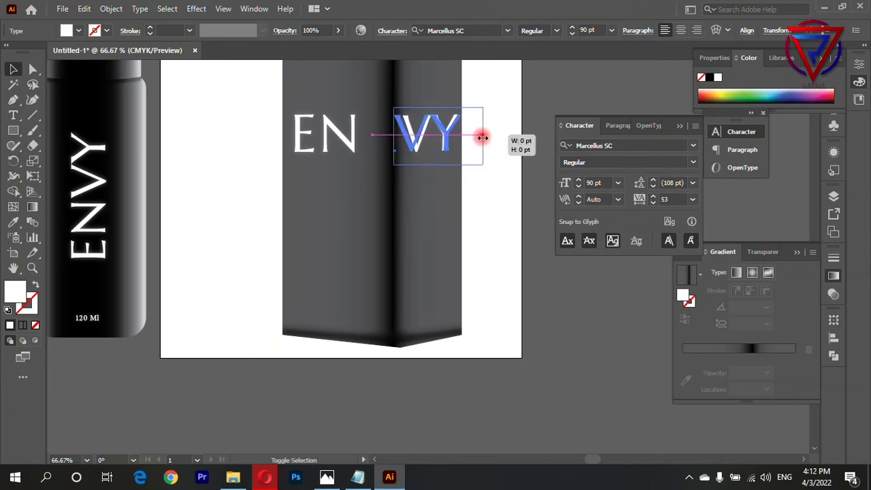
{"action": "left_click", "coordinate": [566, 272]}
{"action": "left_click", "coordinate": [423, 152]}
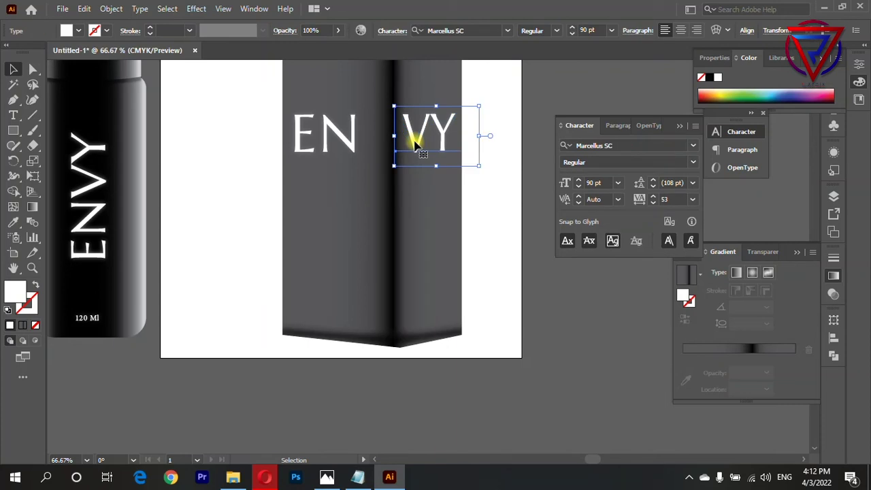
{"action": "left_click", "coordinate": [558, 302]}
{"action": "left_click", "coordinate": [420, 133]}
Place a copy of the 120 Ml text on the dark box's front face.
{"action": "left_click", "coordinate": [519, 306]}
{"action": "scroll", "coordinate": [520, 306], "scroll_direction": "up", "scroll_amount": 2}
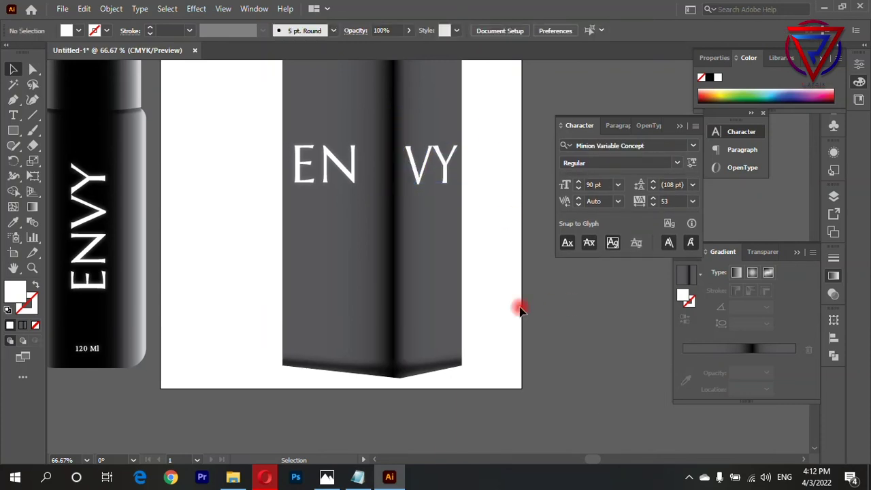
{"action": "scroll", "coordinate": [299, 202], "scroll_direction": "down", "scroll_amount": 1}
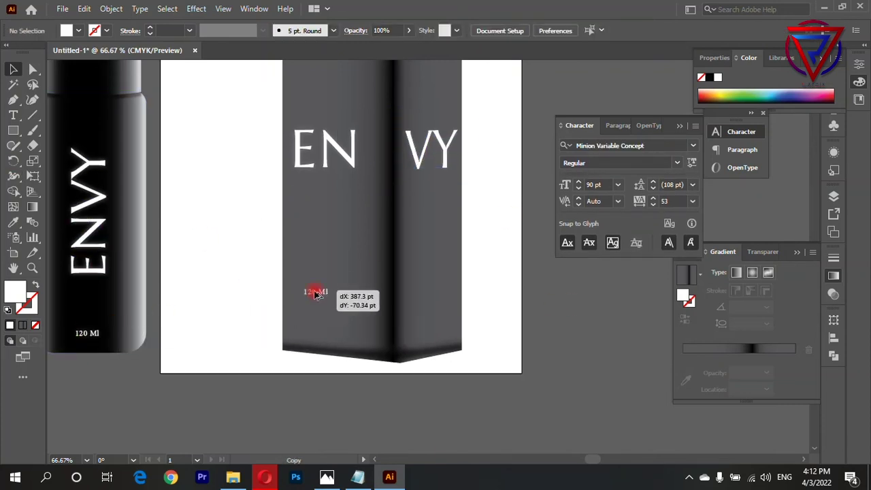
{"action": "left_click_drag", "start_coordinate": [82, 334], "coordinate": [330, 293]}
{"action": "scroll", "coordinate": [331, 293], "scroll_direction": "up", "scroll_amount": 3}
{"action": "double_click", "coordinate": [311, 284]}
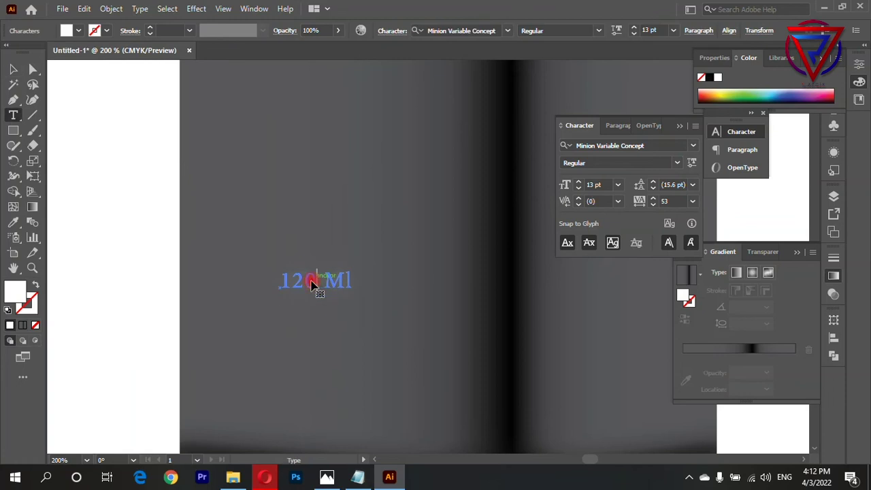
{"action": "left_click", "coordinate": [11, 71]}
Apply 3D Rotate to the 120 Ml copy with angles -4°, 24° and -1°.
{"action": "left_click", "coordinate": [197, 8]}
{"action": "mouse_move", "coordinate": [207, 81]}
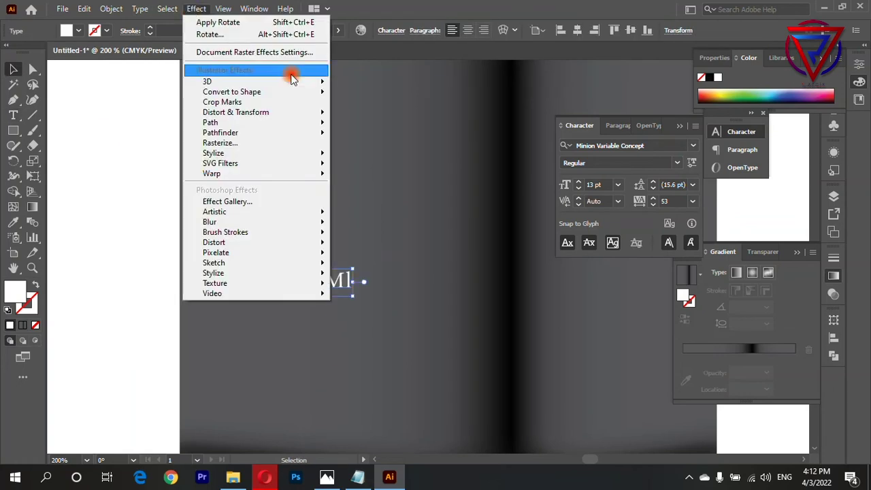
{"action": "left_click", "coordinate": [391, 113]}
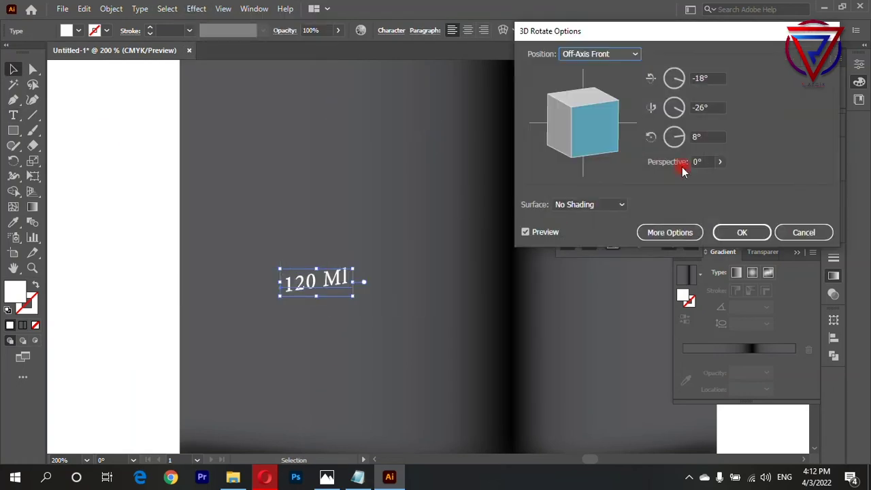
{"action": "mouse_move", "coordinate": [582, 133]}
{"action": "left_mouse_down"}
{"action": "mouse_move", "coordinate": [550, 130]}
{"action": "mouse_move", "coordinate": [606, 107]}
{"action": "mouse_move", "coordinate": [559, 110]}
{"action": "mouse_move", "coordinate": [563, 95]}
{"action": "mouse_move", "coordinate": [605, 96]}
{"action": "left_mouse_up"}
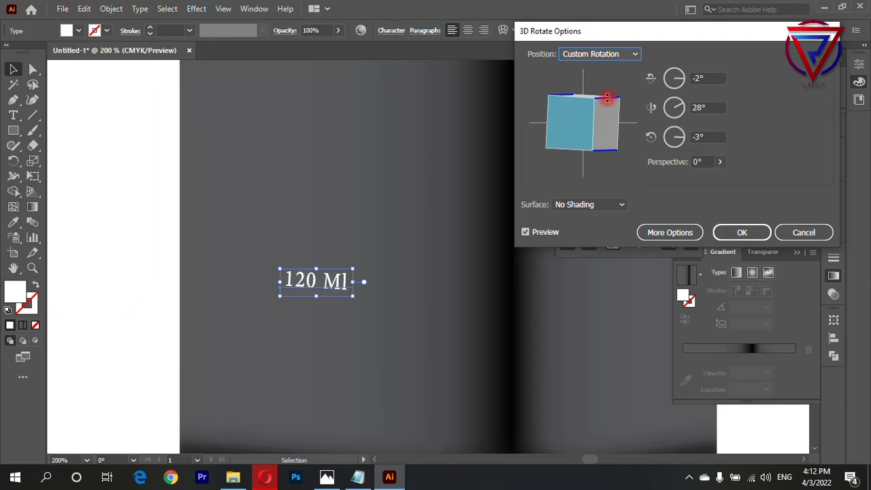
{"action": "left_click", "coordinate": [713, 106]}
{"action": "scroll", "coordinate": [712, 106], "scroll_direction": "up", "scroll_amount": 3}
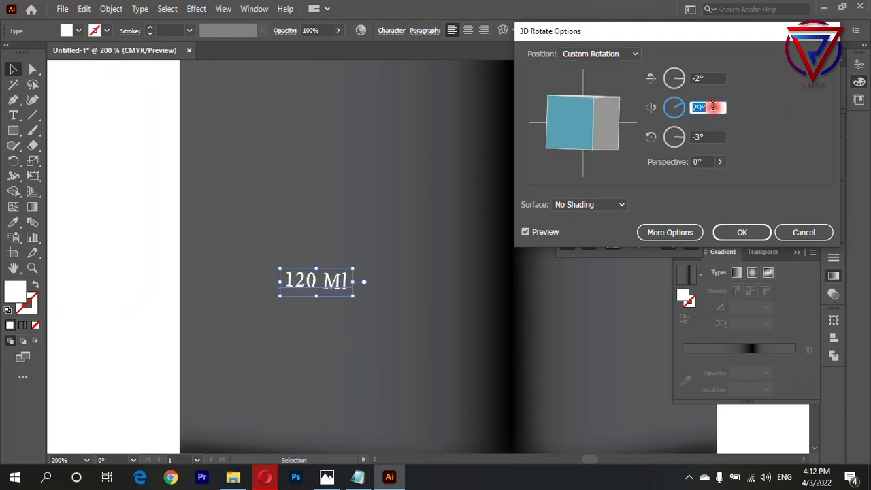
{"action": "left_click", "coordinate": [706, 77]}
{"action": "scroll", "coordinate": [706, 77], "scroll_direction": "up", "scroll_amount": 1}
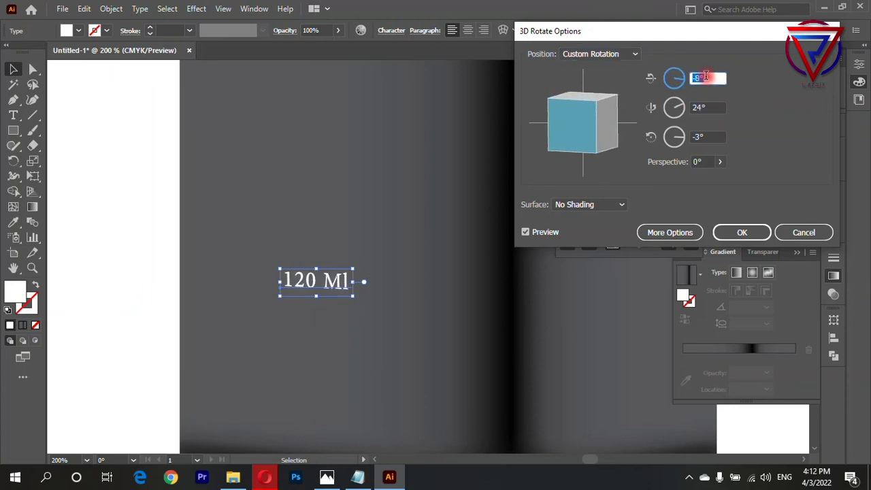
{"action": "left_click", "coordinate": [719, 136]}
{"action": "scroll", "coordinate": [715, 136], "scroll_direction": "up", "scroll_amount": 1}
{"action": "scroll", "coordinate": [714, 136], "scroll_direction": "up", "scroll_amount": 1}
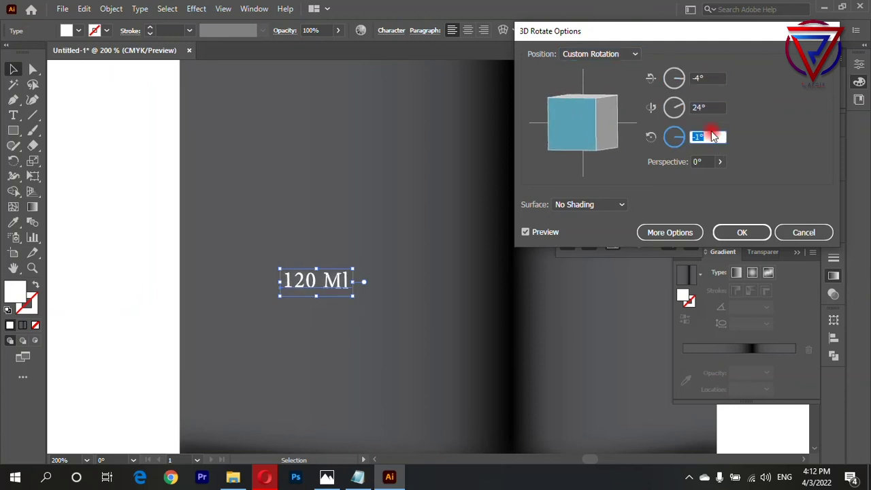
{"action": "left_click", "coordinate": [742, 232]}
{"action": "left_click", "coordinate": [111, 146]}
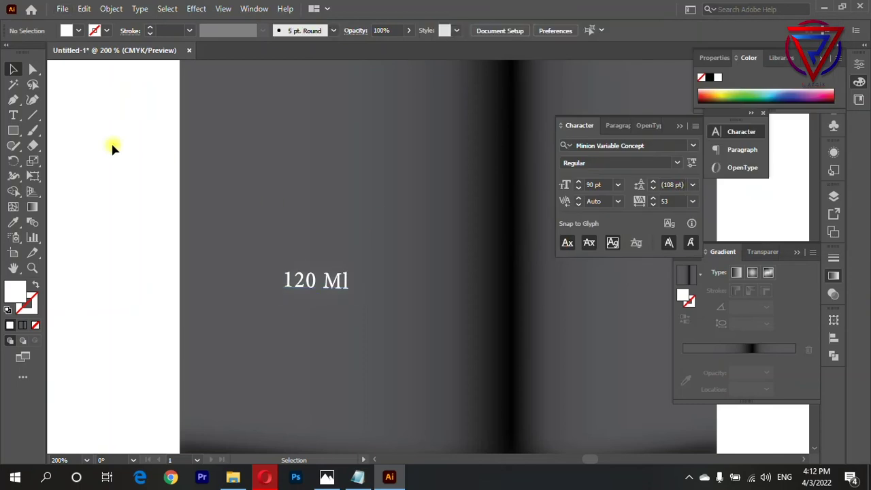
{"action": "scroll", "coordinate": [263, 208], "scroll_direction": "down", "scroll_amount": 3}
{"action": "scroll", "coordinate": [299, 196], "scroll_direction": "up", "scroll_amount": 2}
{"action": "scroll", "coordinate": [300, 196], "scroll_direction": "down", "scroll_amount": 1}
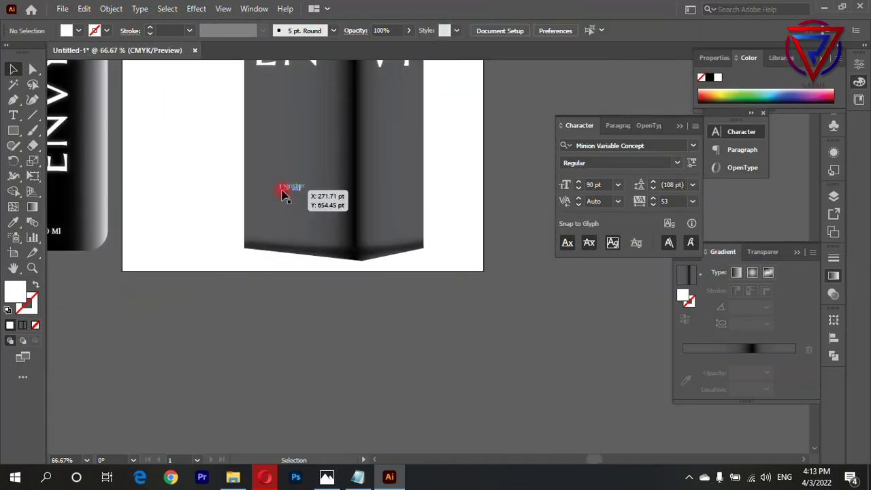
Move 120 Ml near the box's bottom edge and change its third 3D rotation angle to -4°.
{"action": "left_click_drag", "start_coordinate": [286, 188], "coordinate": [289, 233]}
{"action": "scroll", "coordinate": [263, 263], "scroll_direction": "up", "scroll_amount": 1}
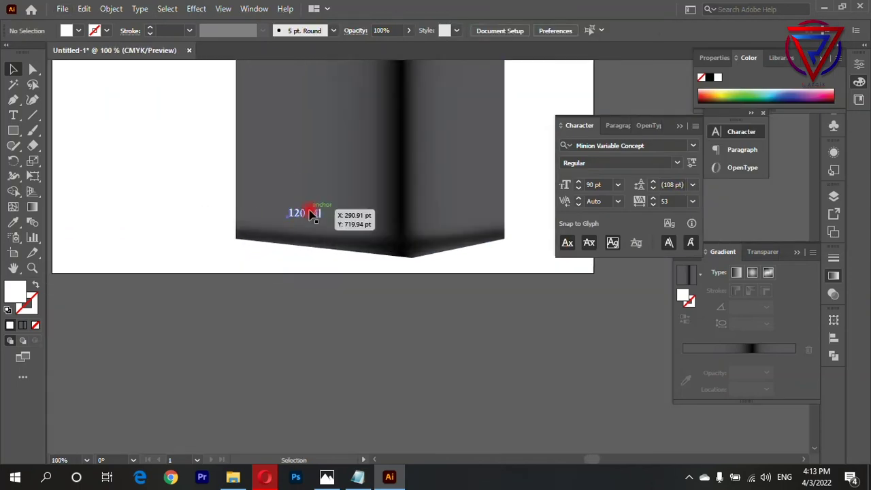
{"action": "scroll", "coordinate": [286, 247], "scroll_direction": "up", "scroll_amount": 1}
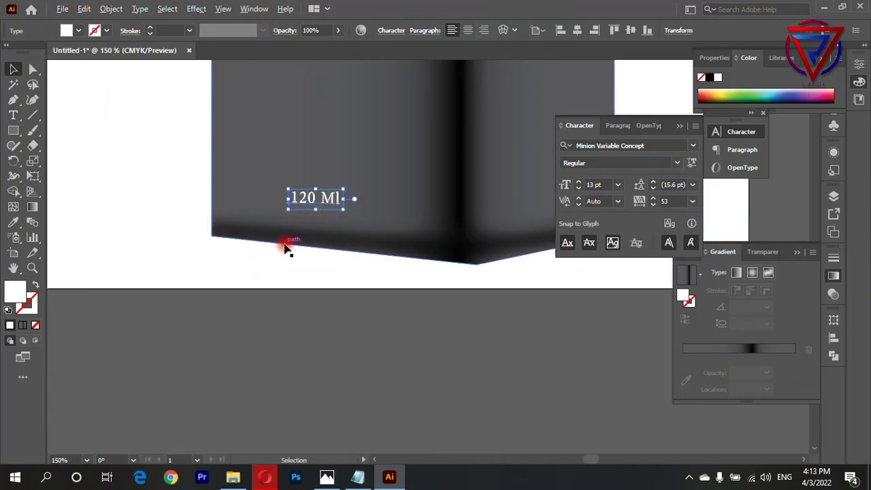
{"action": "left_click", "coordinate": [836, 154]}
{"action": "double_click", "coordinate": [744, 220]}
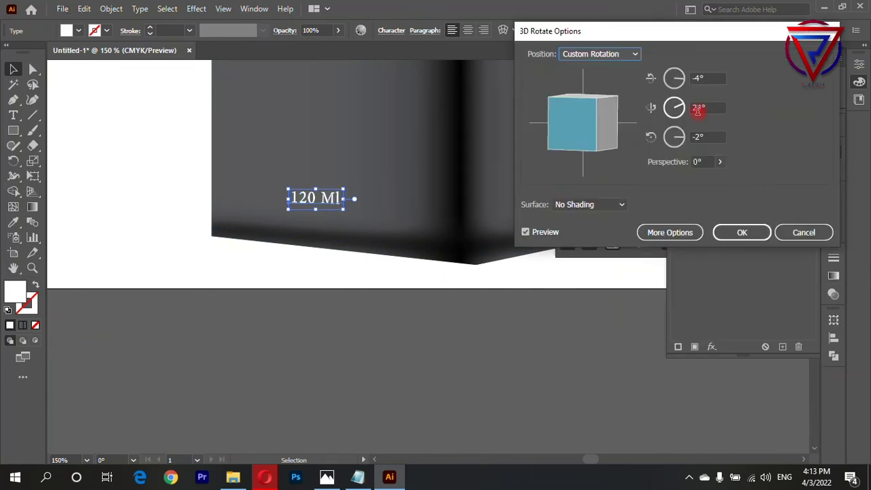
{"action": "double_click", "coordinate": [717, 136]}
{"action": "type", "text": "-4"}
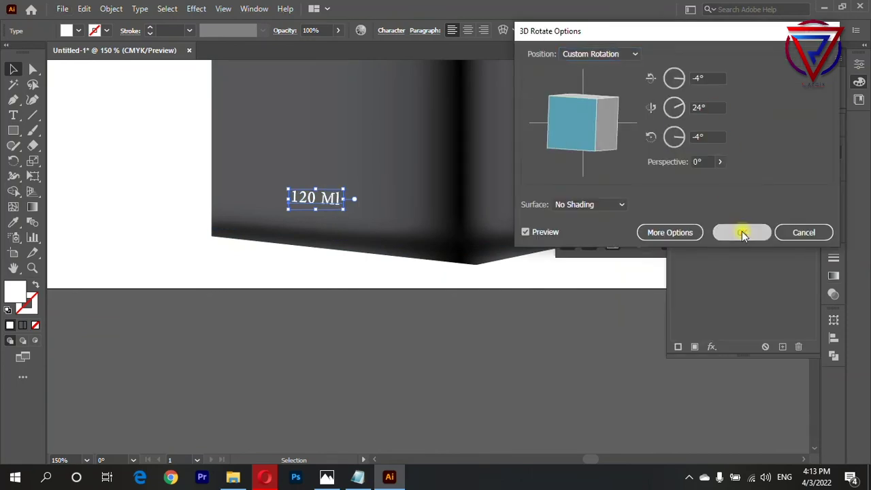
{"action": "left_click", "coordinate": [742, 233]}
Enlarge the 120 Ml text to 21 pt.
{"action": "left_click", "coordinate": [330, 276]}
{"action": "scroll", "coordinate": [323, 265], "scroll_direction": "down", "scroll_amount": 1}
{"action": "left_click", "coordinate": [317, 219]}
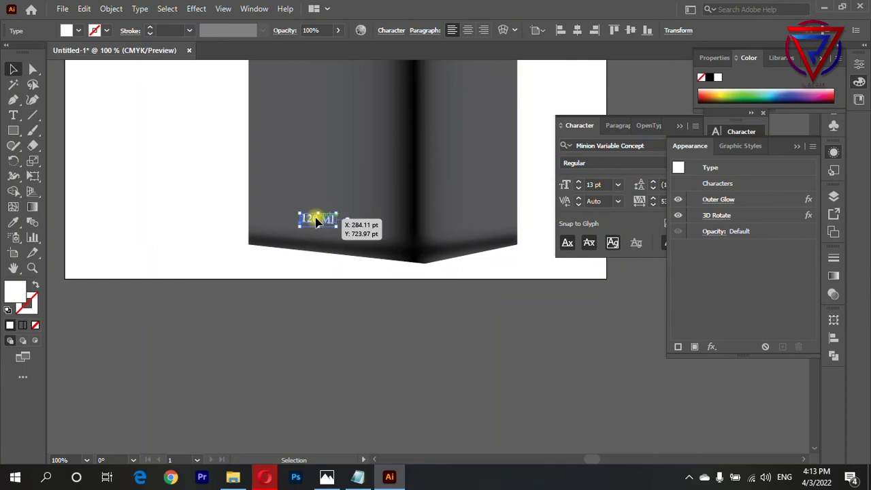
{"action": "double_click", "coordinate": [328, 219]}
{"action": "left_click", "coordinate": [652, 31]}
{"action": "scroll", "coordinate": [652, 31], "scroll_direction": "up", "scroll_amount": 3}
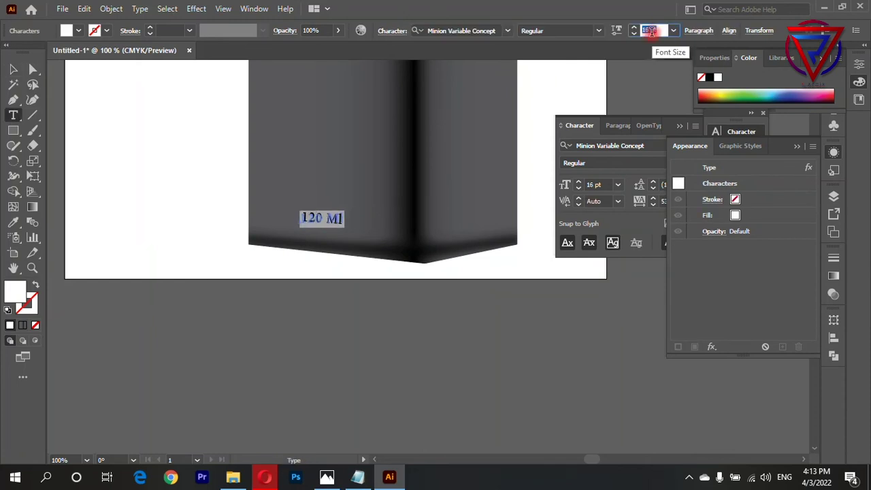
{"action": "type", "text": "21"}
{"action": "left_click", "coordinate": [159, 150]}
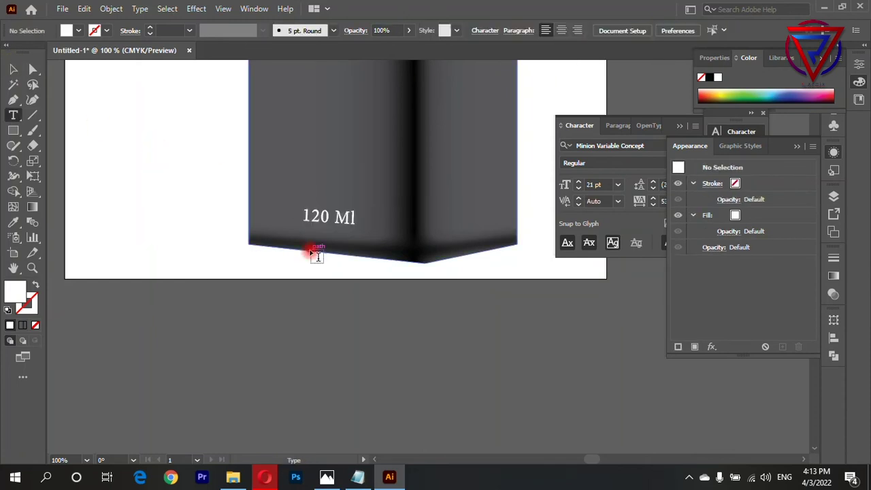
{"action": "left_click", "coordinate": [13, 69]}
{"action": "left_click", "coordinate": [189, 140]}
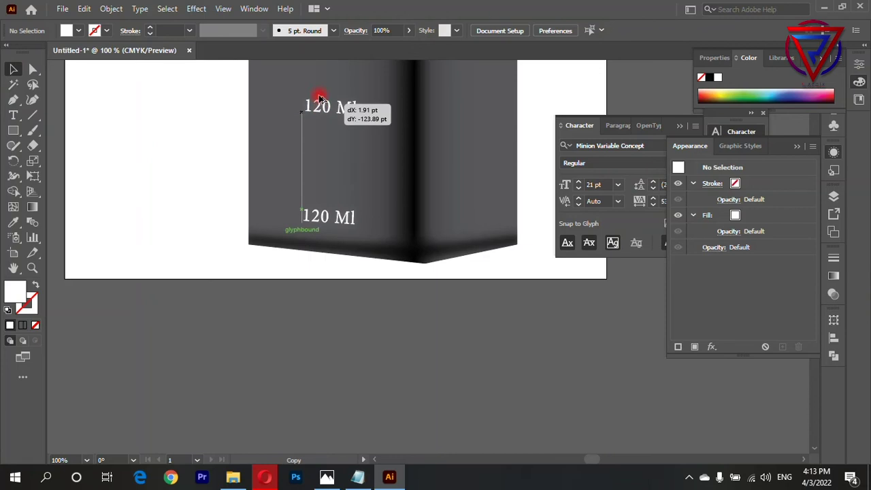
Duplicate 120 Ml near the box top and replace its text with 'No gas body perfume' from Notepad.
{"action": "left_click_drag", "start_coordinate": [320, 218], "coordinate": [320, 86]}
{"action": "double_click", "coordinate": [320, 86]}
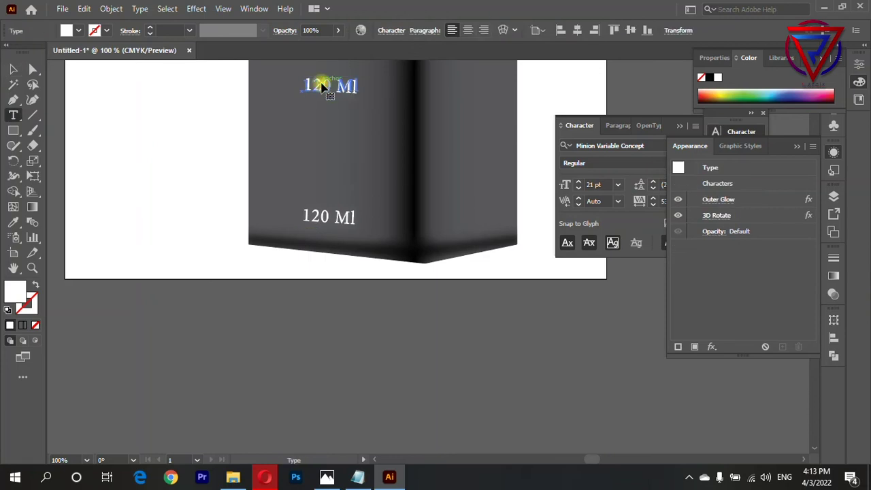
{"action": "left_click", "coordinate": [359, 477]}
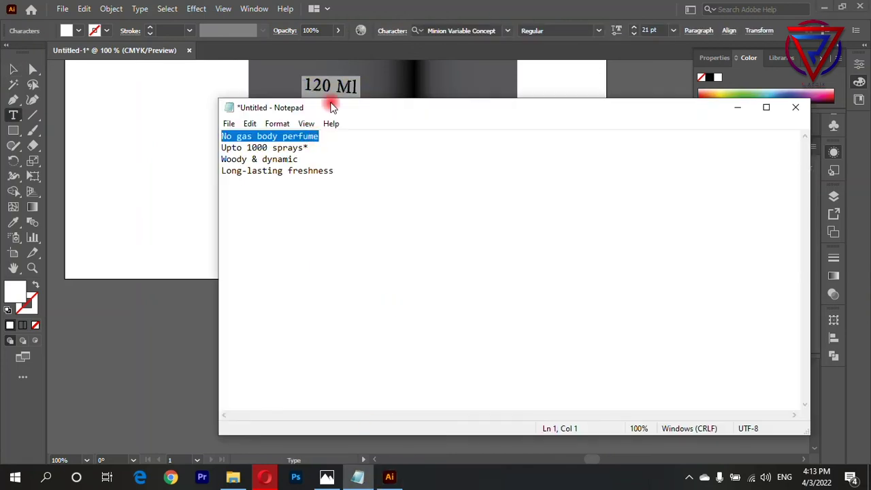
{"action": "key", "text": "ctrl+c"}
{"action": "left_click", "coordinate": [336, 84]}
{"action": "key", "text": "ctrl+v"}
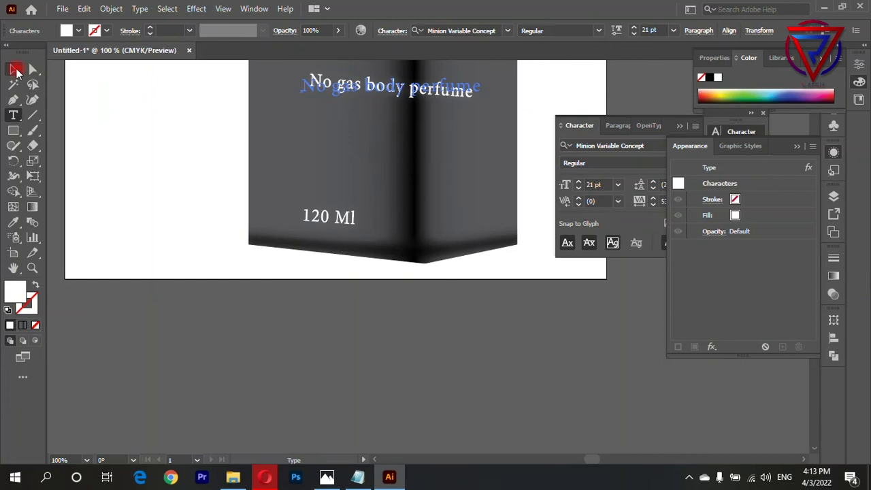
{"action": "left_click", "coordinate": [15, 71]}
{"action": "left_click_drag", "start_coordinate": [354, 89], "coordinate": [310, 117]}
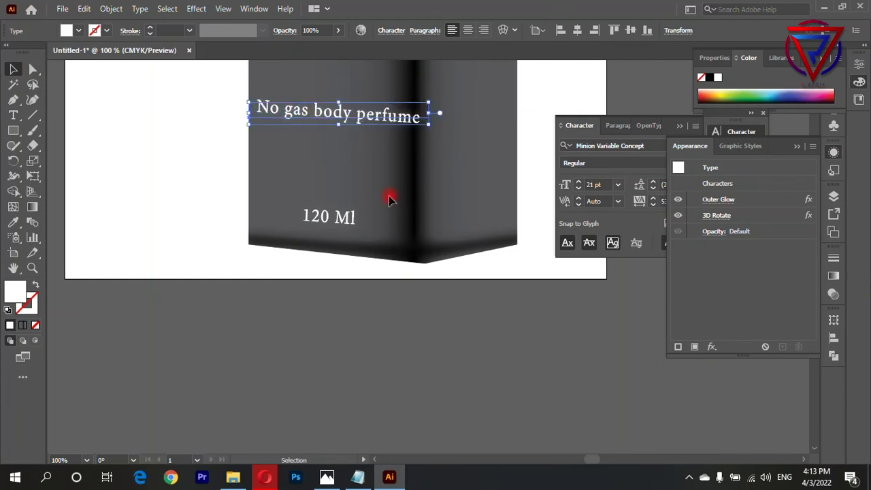
{"action": "left_click", "coordinate": [211, 243]}
Straighten the No gas body perfume line by resetting its third 3D rotation angle to 0°.
{"action": "double_click", "coordinate": [347, 109]}
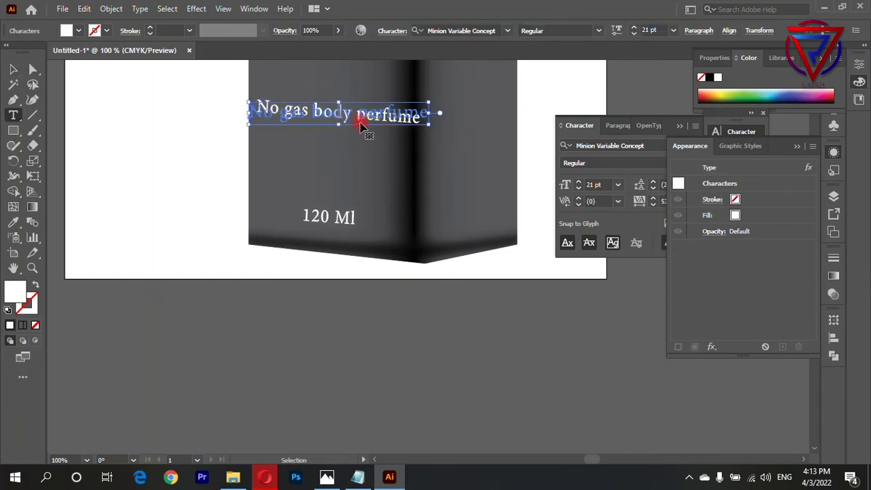
{"action": "left_click", "coordinate": [15, 70]}
{"action": "left_click", "coordinate": [279, 111]}
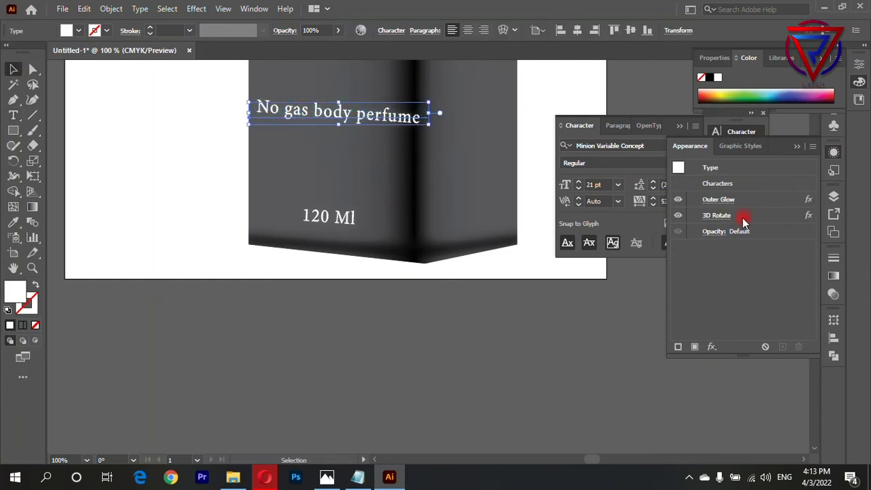
{"action": "left_click", "coordinate": [731, 215]}
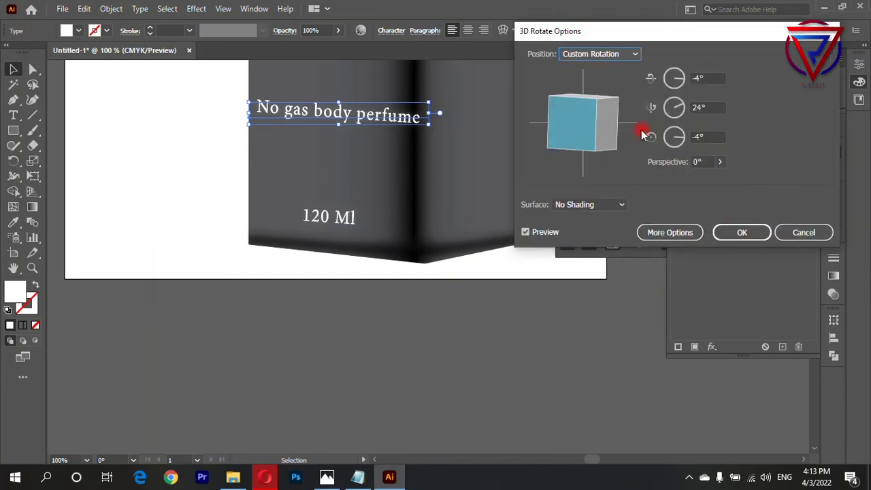
{"action": "left_click", "coordinate": [712, 136]}
{"action": "type", "text": "1"}
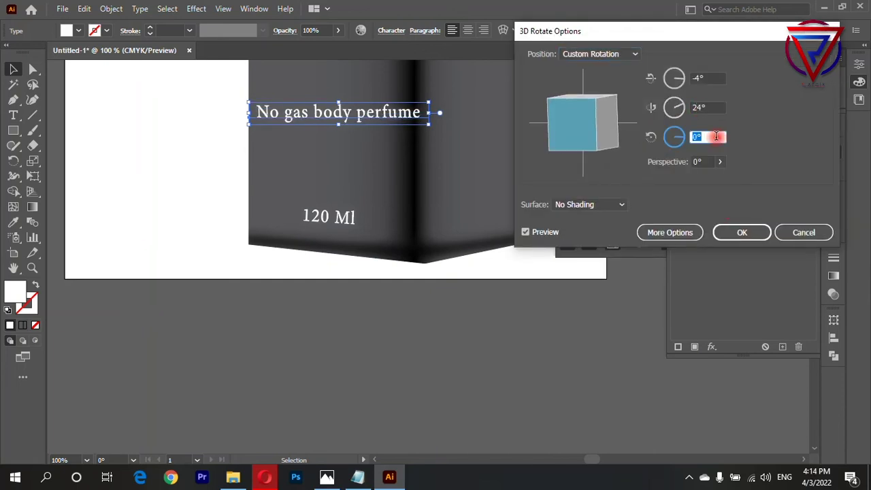
{"action": "left_click", "coordinate": [742, 232]}
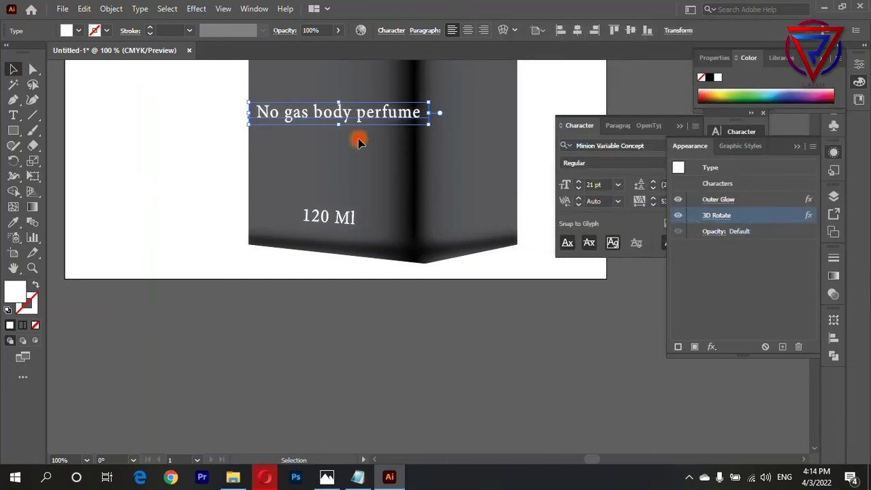
{"action": "double_click", "coordinate": [340, 114]}
{"action": "key", "text": "ctrl+a"}
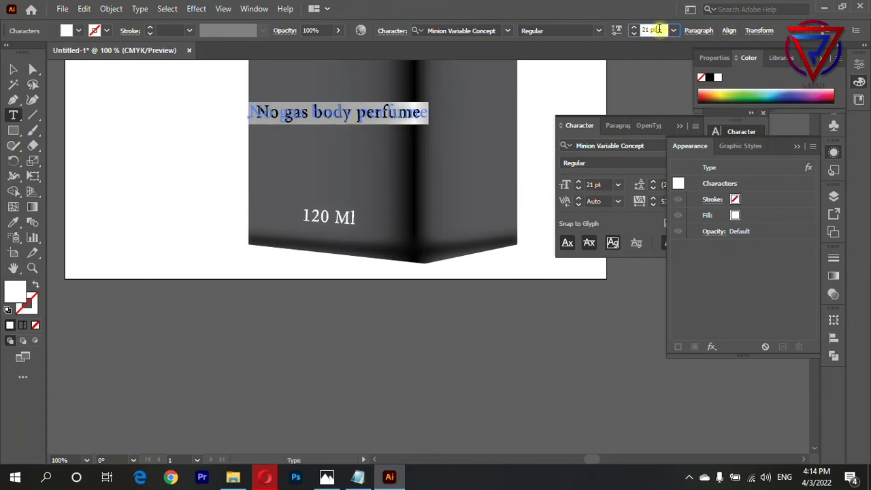
Lower the No gas body perfume line and add an 'Upto 1000 sprays*' copy of it.
{"action": "scroll", "coordinate": [659, 29], "scroll_direction": "down", "scroll_amount": 6}
{"action": "left_click", "coordinate": [14, 69]}
{"action": "left_click", "coordinate": [193, 132]}
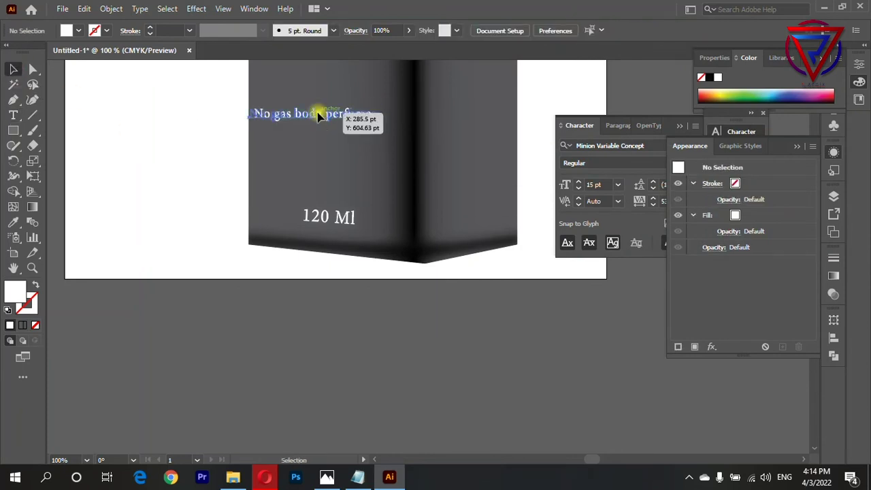
{"action": "left_click_drag", "start_coordinate": [318, 116], "coordinate": [324, 136]}
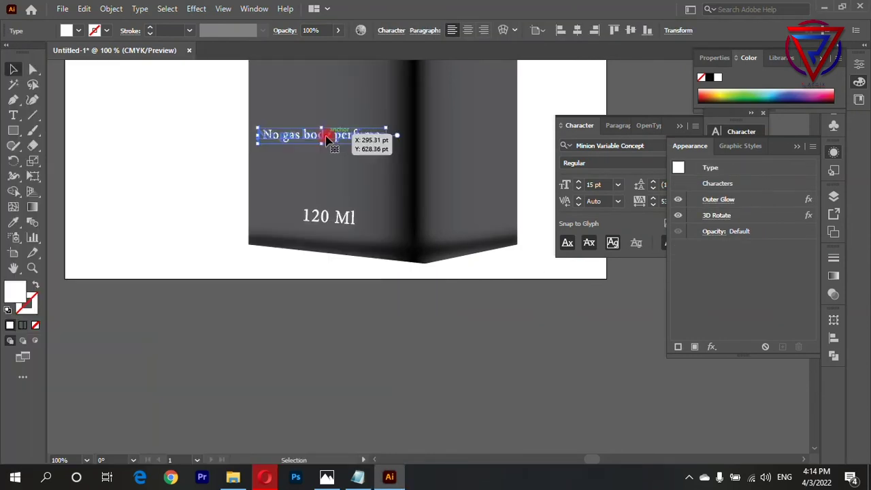
{"action": "left_click_drag", "start_coordinate": [325, 136], "coordinate": [327, 111]}
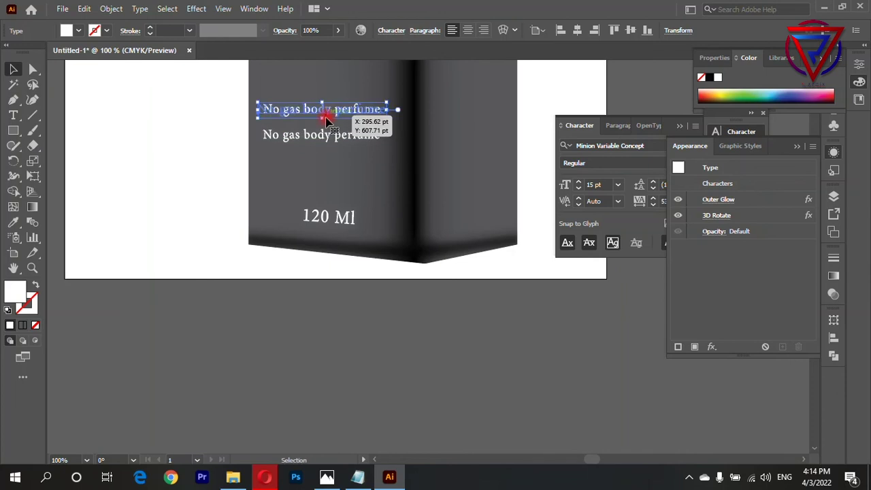
{"action": "triple_click", "coordinate": [321, 135]}
{"action": "left_click", "coordinate": [357, 477]}
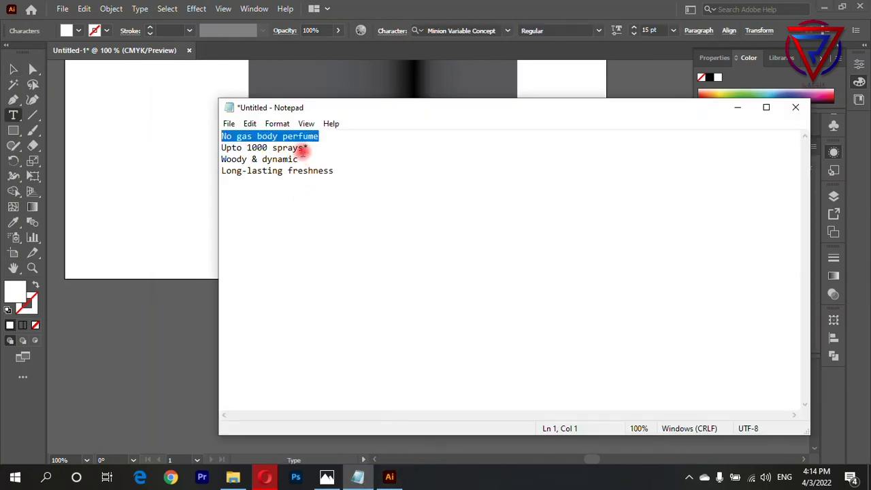
{"action": "left_click_drag", "start_coordinate": [307, 148], "coordinate": [179, 153]}
{"action": "key", "text": "ctrl+c"}
{"action": "left_click", "coordinate": [389, 476]}
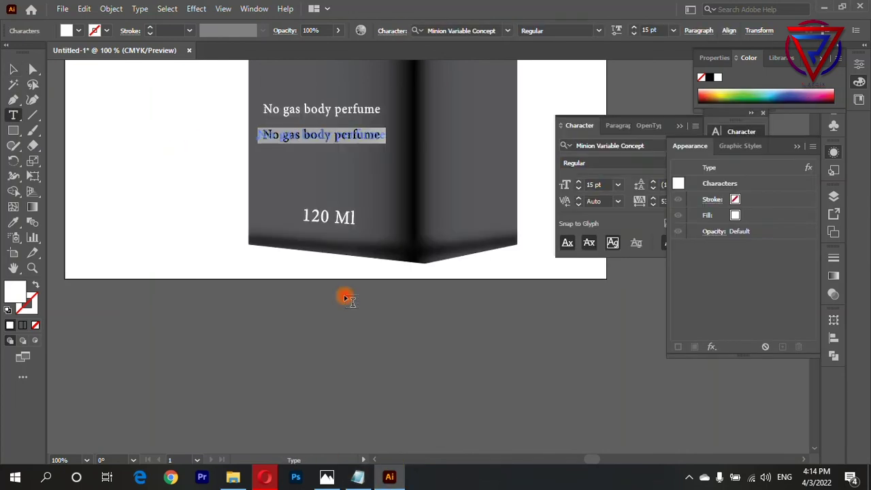
{"action": "key", "text": "ctrl+v"}
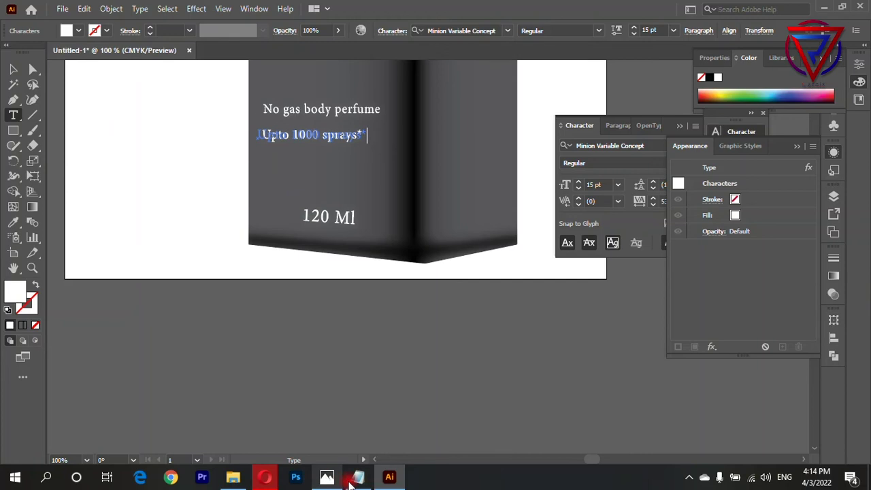
Add a 'Woody & dynamic' line below Upto 1000 sprays*, pasted from Notepad.
{"action": "left_click", "coordinate": [357, 477]}
{"action": "left_click", "coordinate": [300, 159]}
{"action": "left_click_drag", "start_coordinate": [299, 158], "coordinate": [192, 171]}
{"action": "key", "text": "ctrl+c"}
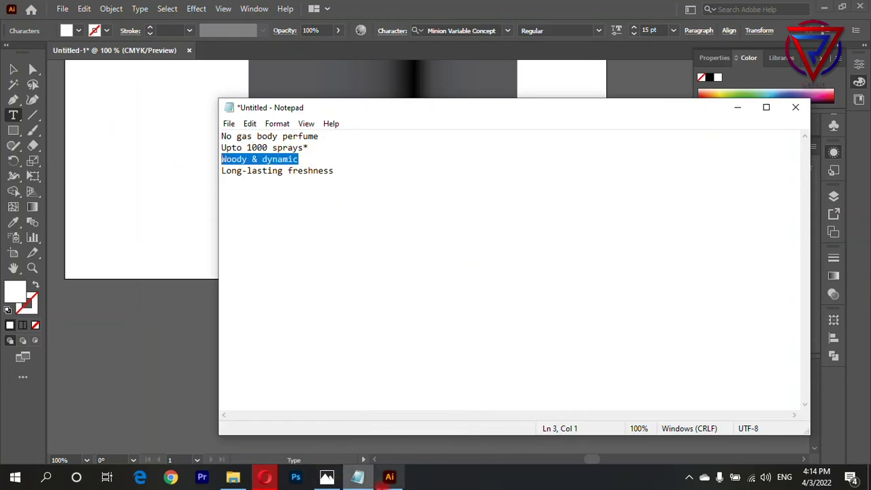
{"action": "left_click", "coordinate": [390, 477]}
{"action": "left_click", "coordinate": [13, 69]}
{"action": "left_click_drag", "start_coordinate": [358, 136], "coordinate": [314, 156]}
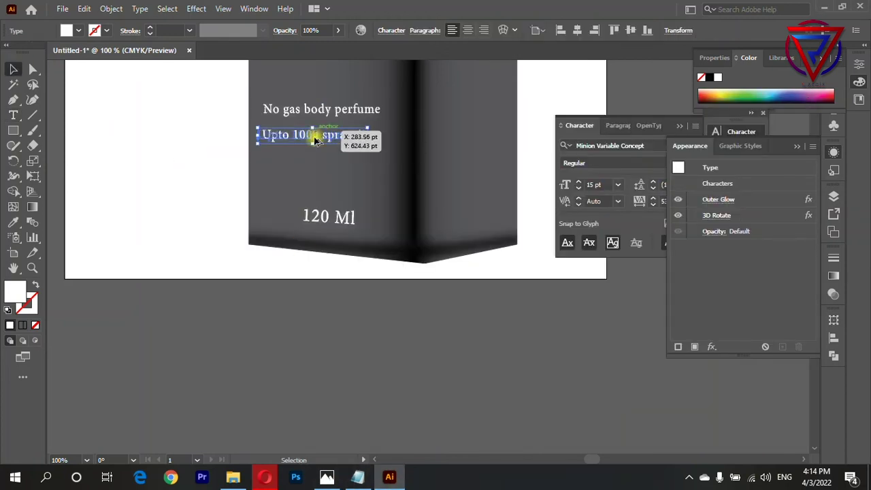
{"action": "key", "text": "ctrl+v"}
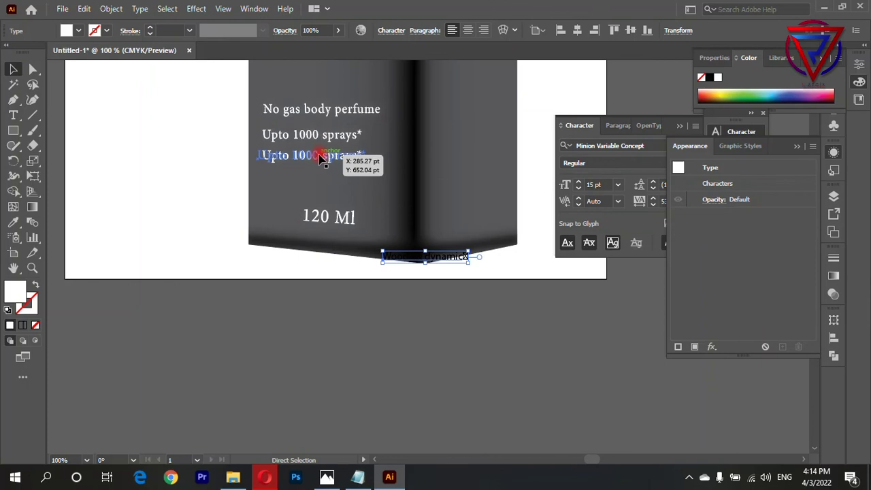
{"action": "key", "text": "ctrl+z"}
{"action": "double_click", "coordinate": [325, 154]}
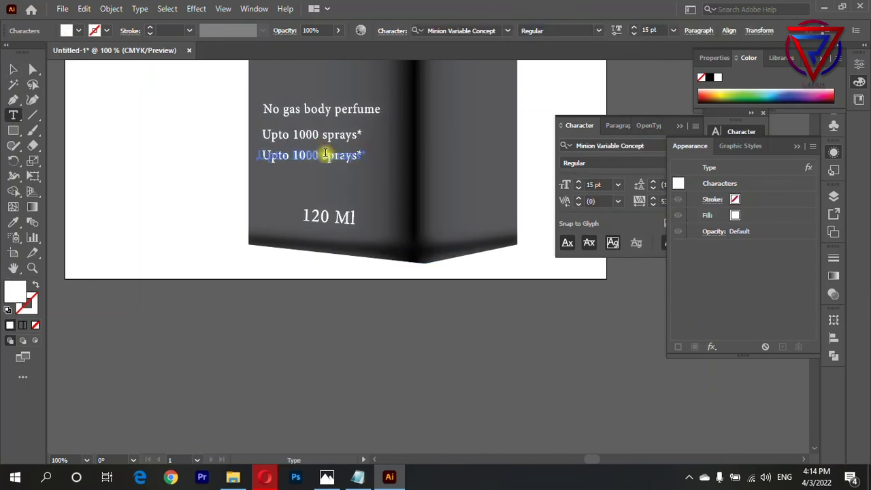
{"action": "key", "text": "ctrl+a"}
{"action": "key", "text": "ctrl+v"}
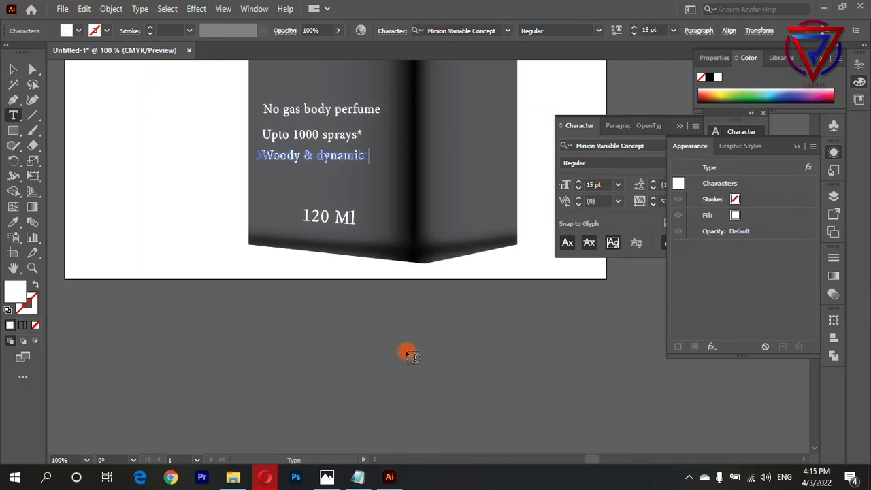
Add a 'Long-lasting freshness' line below Woody & dynamic, pasted from Notepad.
{"action": "scroll", "coordinate": [376, 425], "scroll_direction": "up", "scroll_amount": 1}
{"action": "left_click", "coordinate": [15, 69]}
{"action": "scroll", "coordinate": [227, 206], "scroll_direction": "down", "scroll_amount": 1}
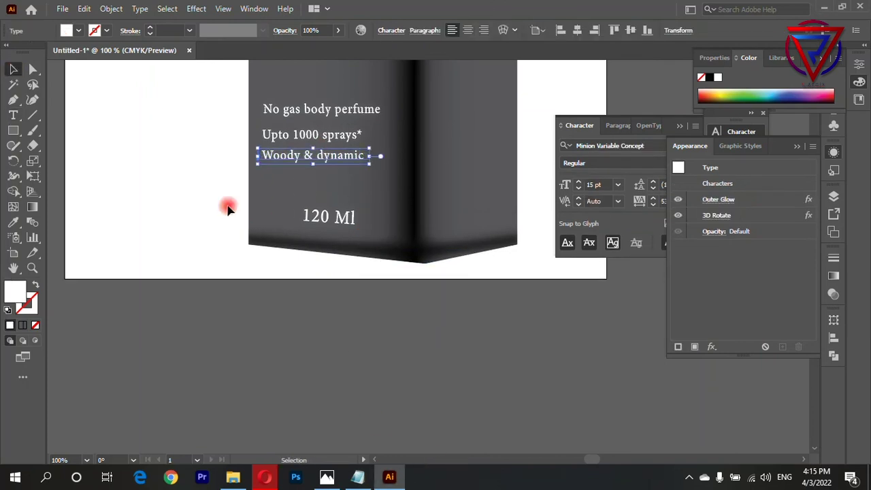
{"action": "left_click_drag", "start_coordinate": [327, 156], "coordinate": [329, 186]}
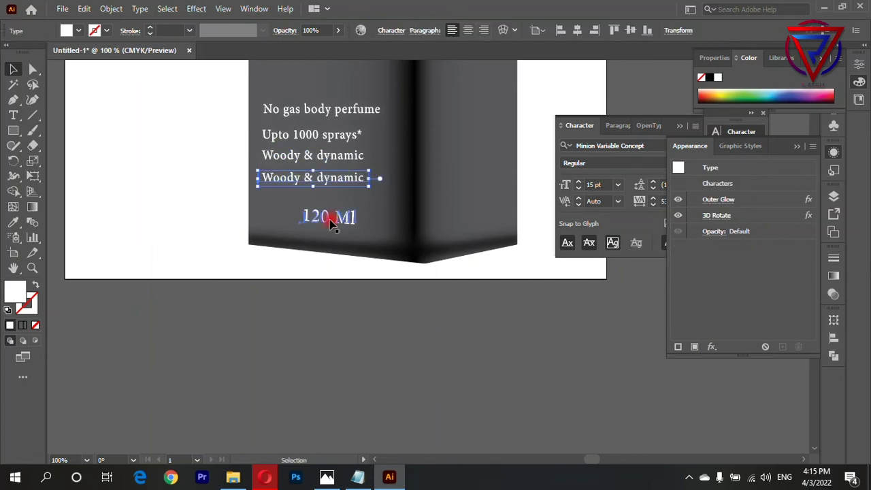
{"action": "double_click", "coordinate": [334, 179]}
{"action": "left_click", "coordinate": [358, 477]}
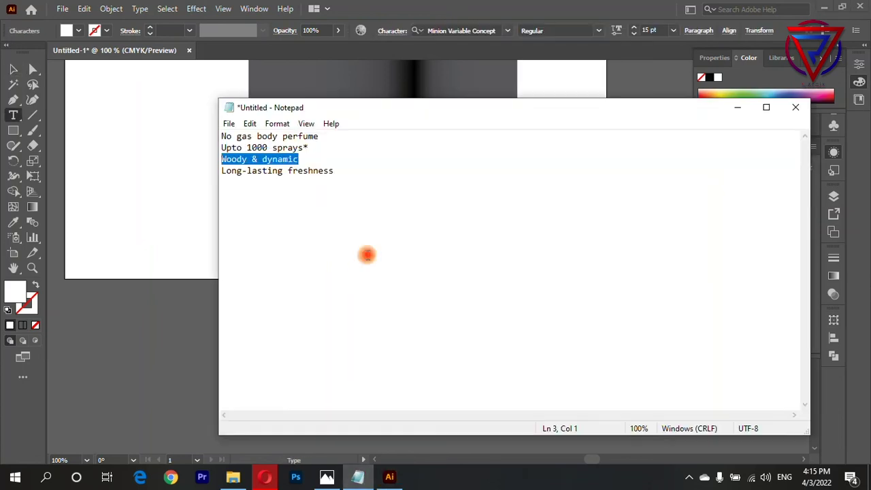
{"action": "left_click_drag", "start_coordinate": [335, 171], "coordinate": [201, 181]}
{"action": "left_click", "coordinate": [357, 477]}
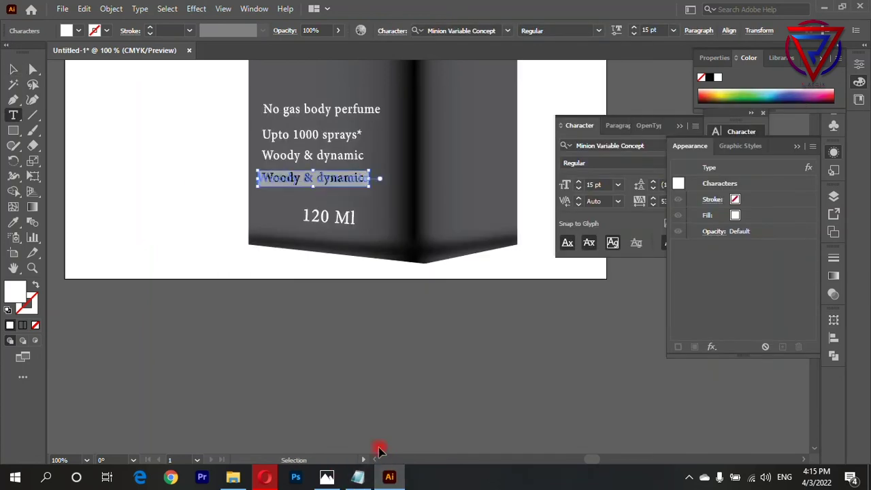
{"action": "key", "text": "ctrl+v"}
{"action": "left_click", "coordinate": [12, 69]}
{"action": "key", "text": "ctrl+minus"}
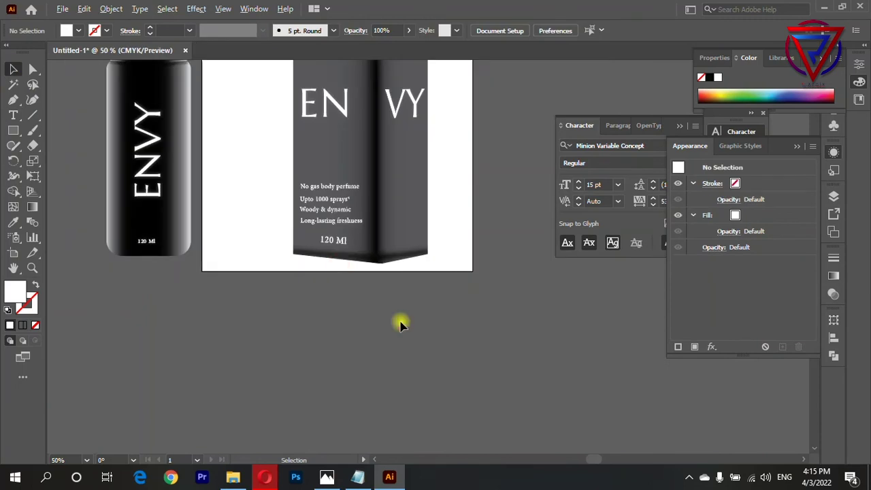
{"action": "scroll", "coordinate": [400, 325], "scroll_direction": "down", "scroll_amount": 2}
{"action": "scroll", "coordinate": [395, 321], "scroll_direction": "up", "scroll_amount": 2}
{"action": "scroll", "coordinate": [483, 343], "scroll_direction": "up", "scroll_amount": 1}
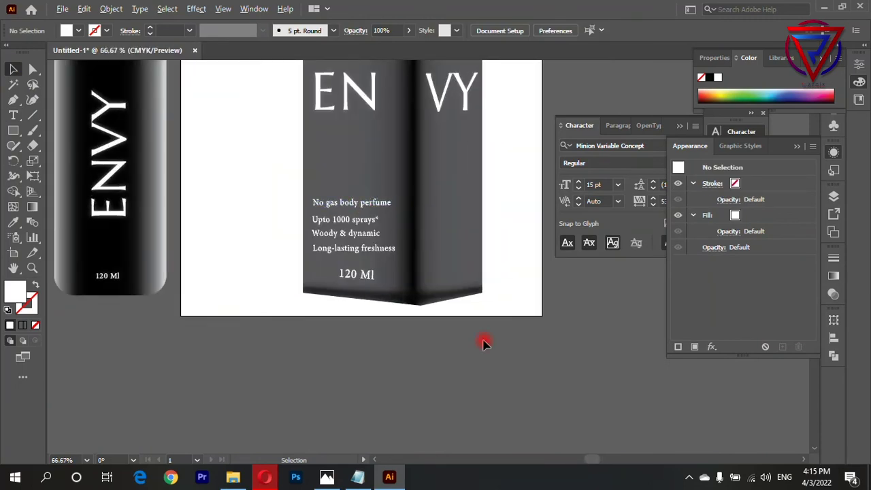
{"action": "scroll", "coordinate": [499, 346], "scroll_direction": "up", "scroll_amount": 1}
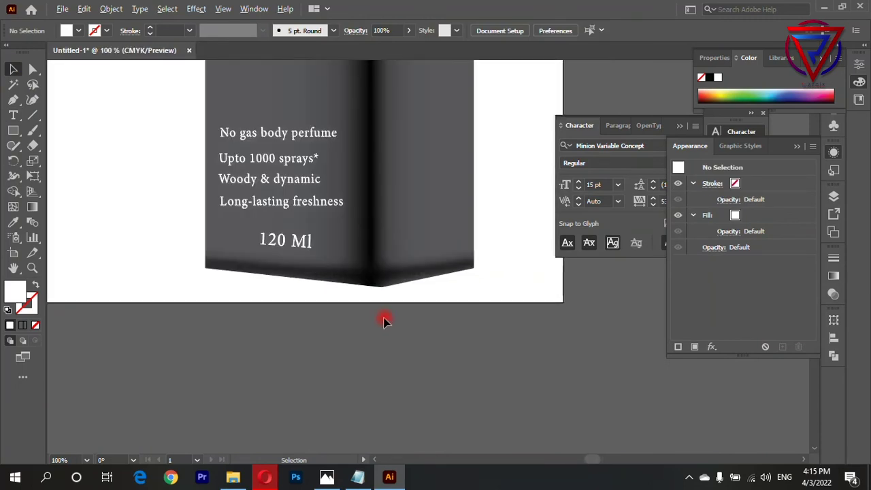
{"action": "scroll", "coordinate": [383, 320], "scroll_direction": "down", "scroll_amount": 1}
{"action": "scroll", "coordinate": [382, 319], "scroll_direction": "down", "scroll_amount": 1}
{"action": "scroll", "coordinate": [380, 318], "scroll_direction": "down", "scroll_amount": 1}
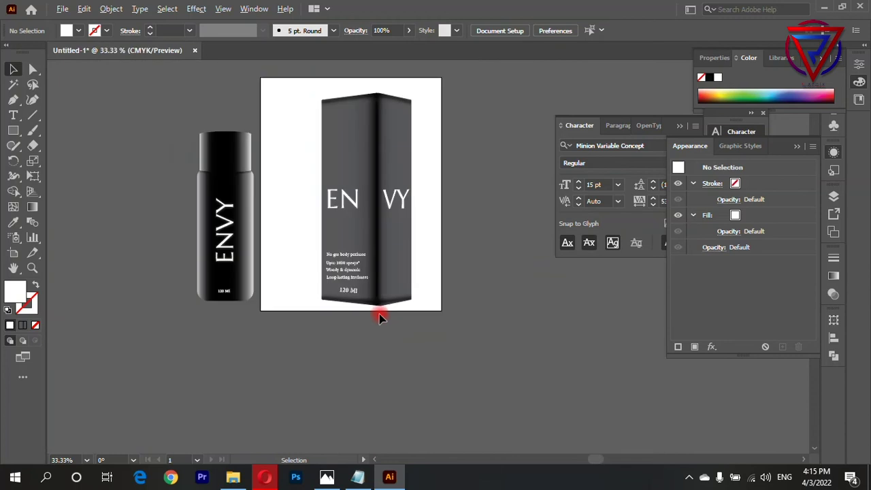
{"action": "scroll", "coordinate": [473, 222], "scroll_direction": "up", "scroll_amount": 1}
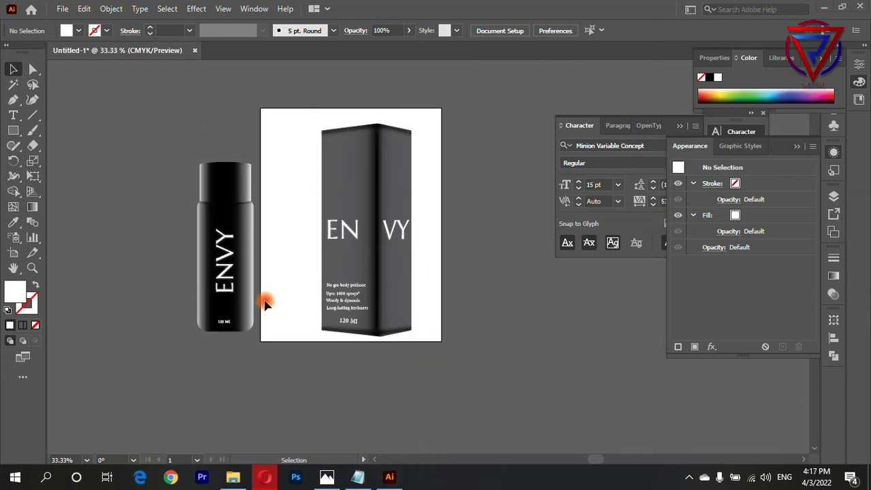
{"action": "scroll", "coordinate": [352, 288], "scroll_direction": "down", "scroll_amount": 1}
{"action": "scroll", "coordinate": [352, 288], "scroll_direction": "up", "scroll_amount": 2}
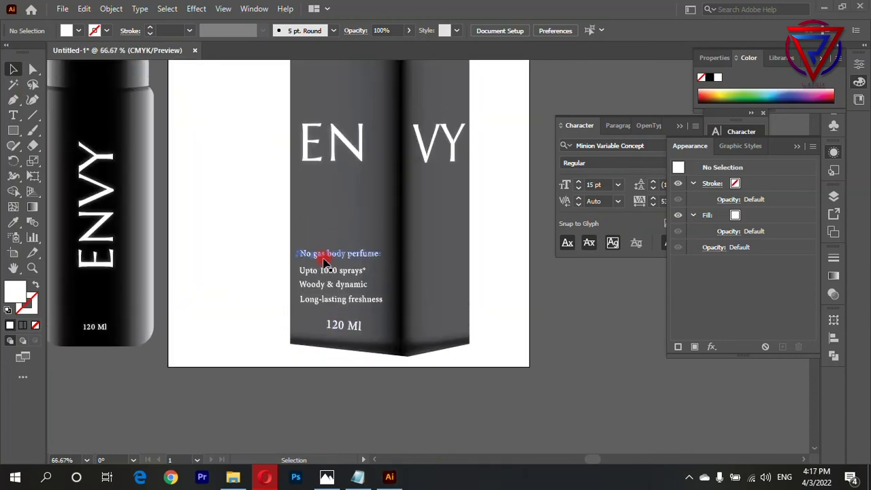
Undo a misplaced feature-line copy and accidental title edit, returning to 100% zoom.
{"action": "left_click_drag", "start_coordinate": [321, 248], "coordinate": [321, 171]}
{"action": "left_click", "coordinate": [363, 179]}
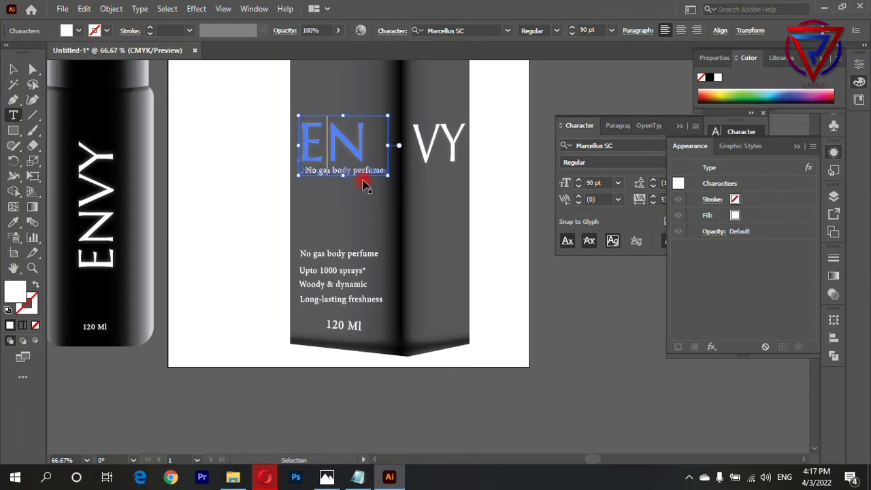
{"action": "type", "text": "NATURAL"}
{"action": "key", "text": "ctrl+z"}
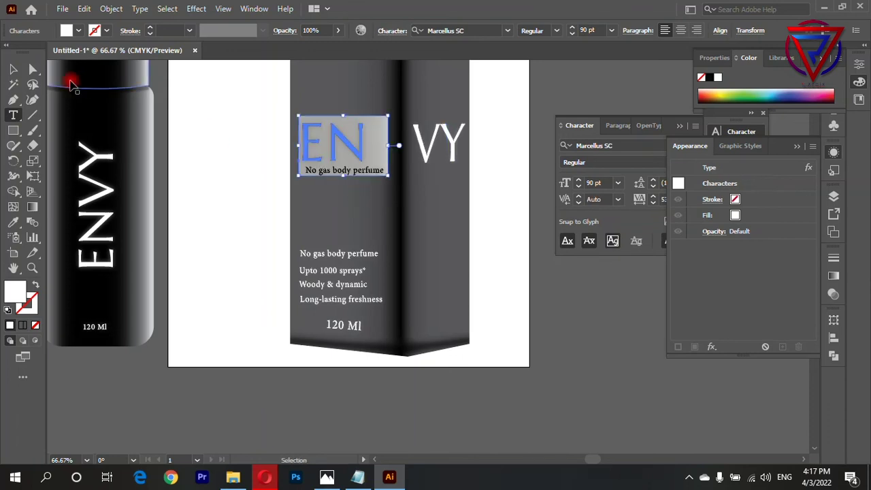
{"action": "key", "text": "ctrl+z"}
{"action": "key", "text": "Escape"}
{"action": "key", "text": "ctrl+1"}
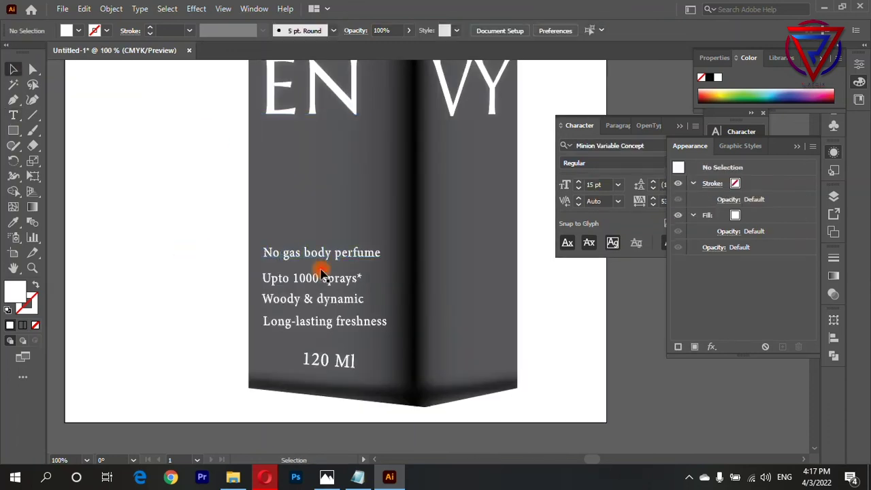
Copy the No gas body perfume line upward and retype it as 'NATURAL SPRAY'.
{"action": "left_click_drag", "start_coordinate": [331, 252], "coordinate": [330, 131]}
{"action": "double_click", "coordinate": [327, 218]}
{"action": "key", "text": "ctrl+a"}
{"action": "type", "text": "NATURAL SPRAY"}
{"action": "left_click", "coordinate": [26, 70]}
Shift the spray label right so it sits under EN.
{"action": "left_click", "coordinate": [175, 171]}
{"action": "scroll", "coordinate": [202, 209], "scroll_direction": "down", "scroll_amount": 2}
{"action": "scroll", "coordinate": [202, 208], "scroll_direction": "down", "scroll_amount": 1}
{"action": "scroll", "coordinate": [195, 222], "scroll_direction": "up", "scroll_amount": 1}
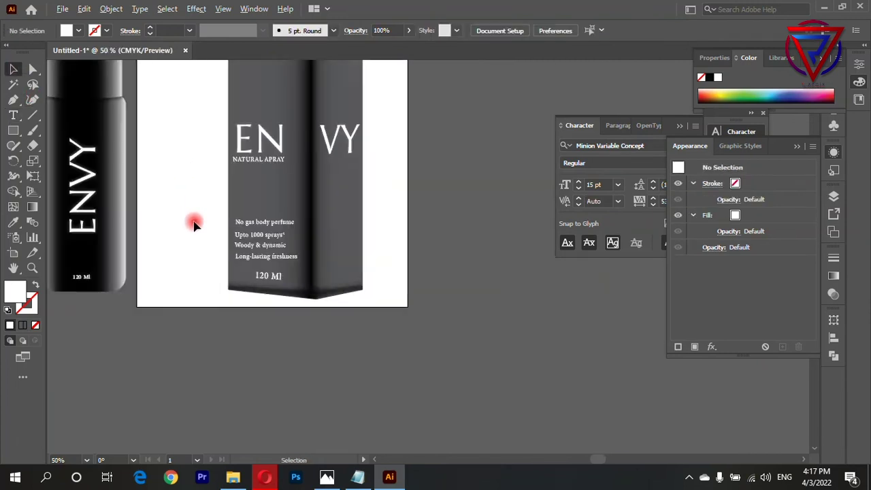
{"action": "scroll", "coordinate": [252, 120], "scroll_direction": "up", "scroll_amount": 2}
{"action": "scroll", "coordinate": [269, 146], "scroll_direction": "up", "scroll_amount": 1}
{"action": "left_click", "coordinate": [271, 153]}
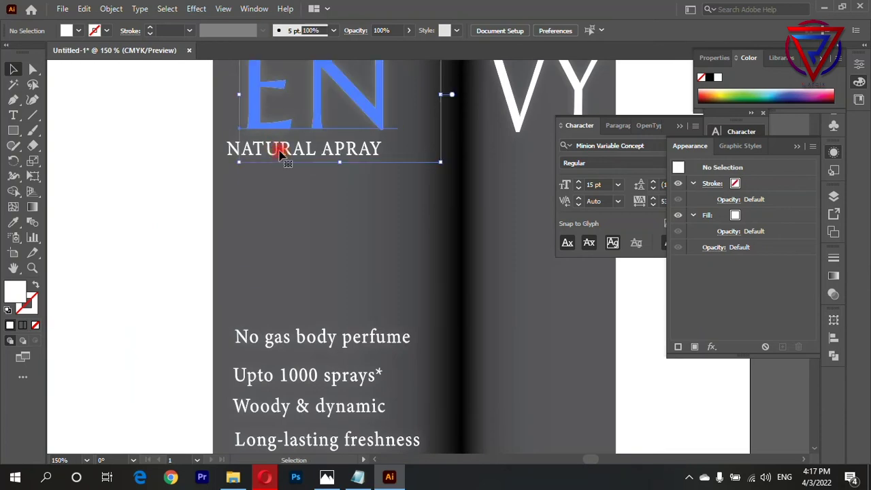
{"action": "left_click", "coordinate": [187, 152]}
{"action": "mouse_move", "coordinate": [229, 152]}
{"action": "left_mouse_down"}
{"action": "mouse_move", "coordinate": [252, 153]}
{"action": "mouse_move", "coordinate": [252, 144]}
{"action": "mouse_move", "coordinate": [253, 154]}
{"action": "left_mouse_up"}
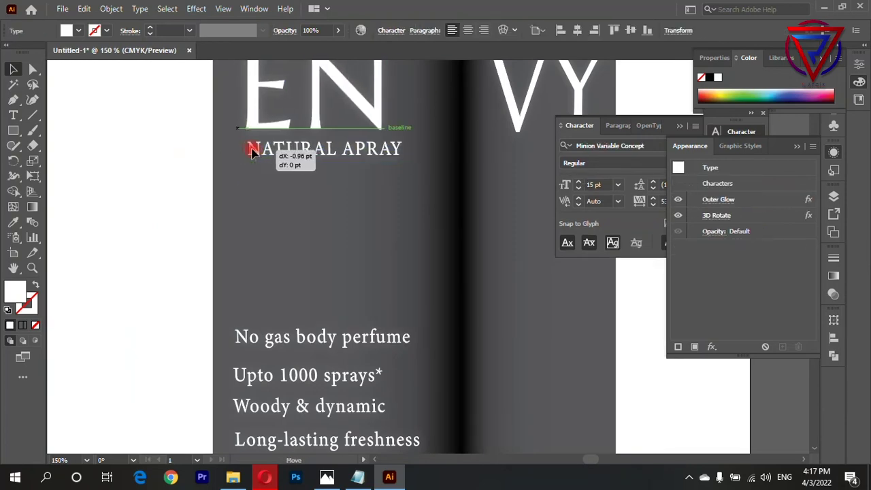
{"action": "left_click", "coordinate": [200, 154]}
Nudge the spray label two steps left to centre it beneath EN.
{"action": "left_click", "coordinate": [253, 154]}
{"action": "left_click", "coordinate": [243, 189]}
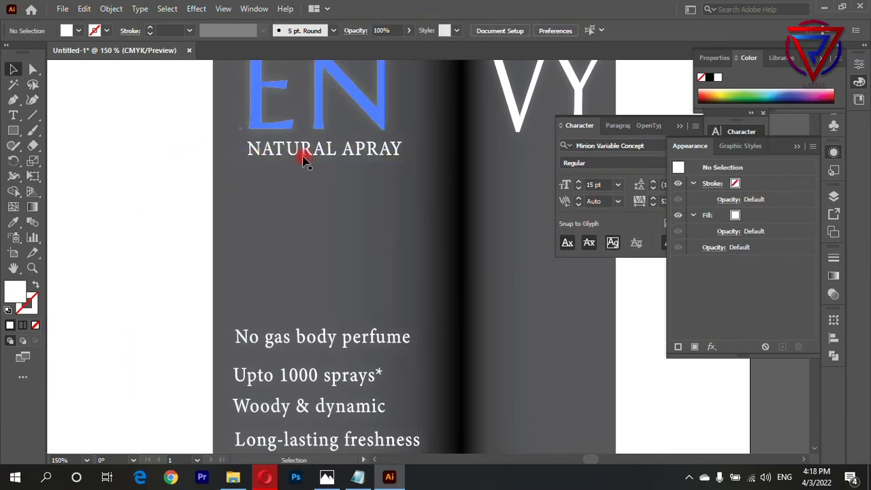
{"action": "scroll", "coordinate": [357, 226], "scroll_direction": "up", "scroll_amount": 2}
{"action": "left_click", "coordinate": [357, 220]}
{"action": "key", "text": "Left"}
{"action": "key", "text": "Left"}
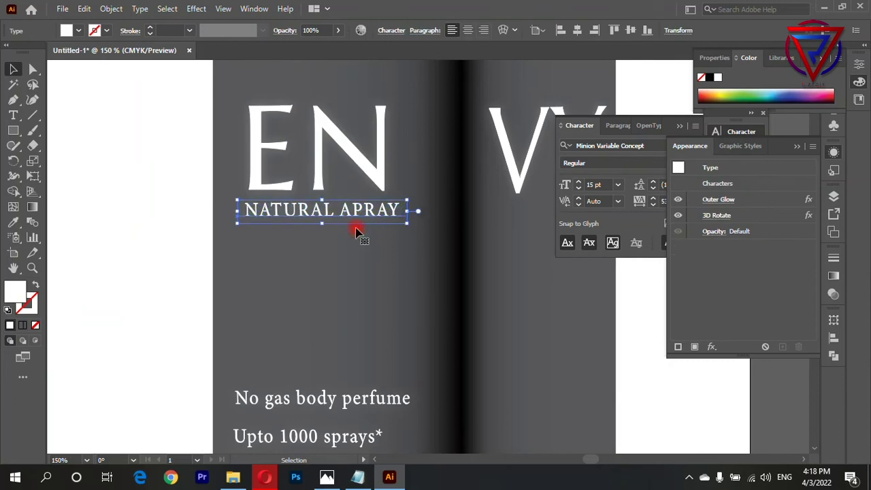
{"action": "key", "text": "Left"}
{"action": "key", "text": "Left"}
{"action": "key", "text": "Left"}
{"action": "key", "text": "Left"}
{"action": "left_click", "coordinate": [80, 214]}
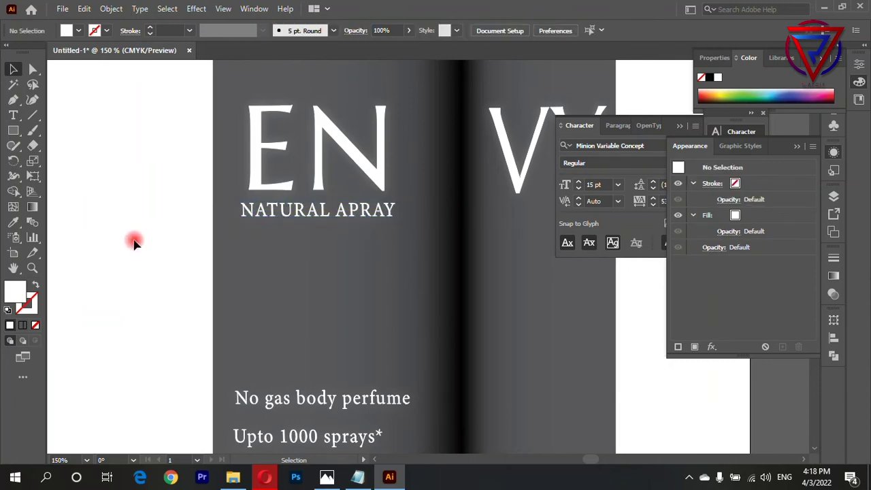
{"action": "scroll", "coordinate": [134, 243], "scroll_direction": "down", "scroll_amount": 2}
{"action": "scroll", "coordinate": [152, 250], "scroll_direction": "up", "scroll_amount": 1}
{"action": "left_click_drag", "start_coordinate": [239, 250], "coordinate": [265, 246]}
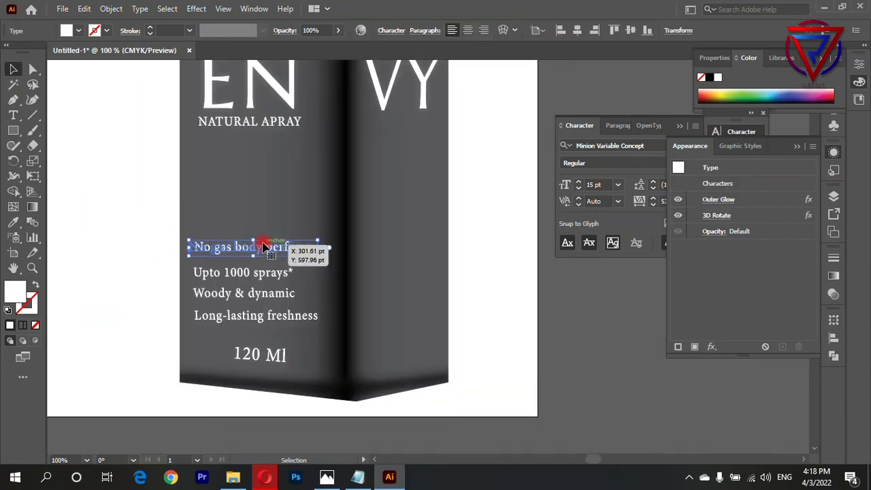
Inspect the No gas body perfume line's Character and OpenType settings: 15 pt size, 18 pt leading.
{"action": "double_click", "coordinate": [228, 251]}
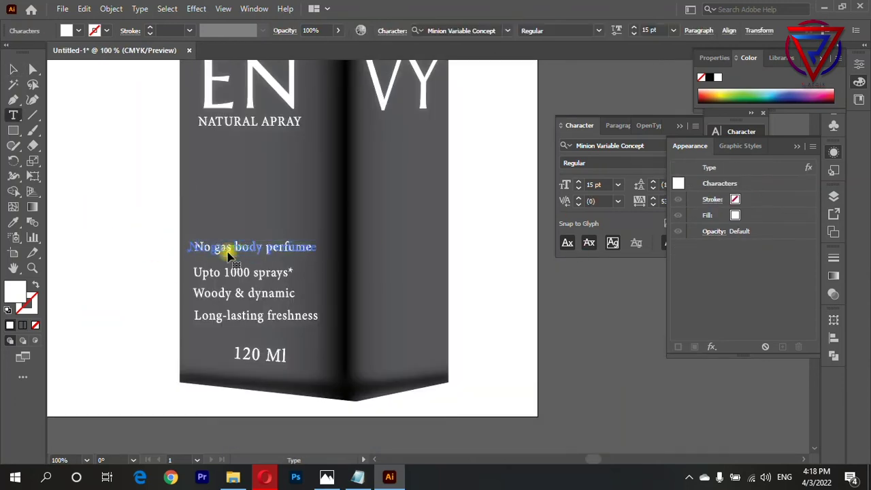
{"action": "left_click", "coordinate": [606, 246]}
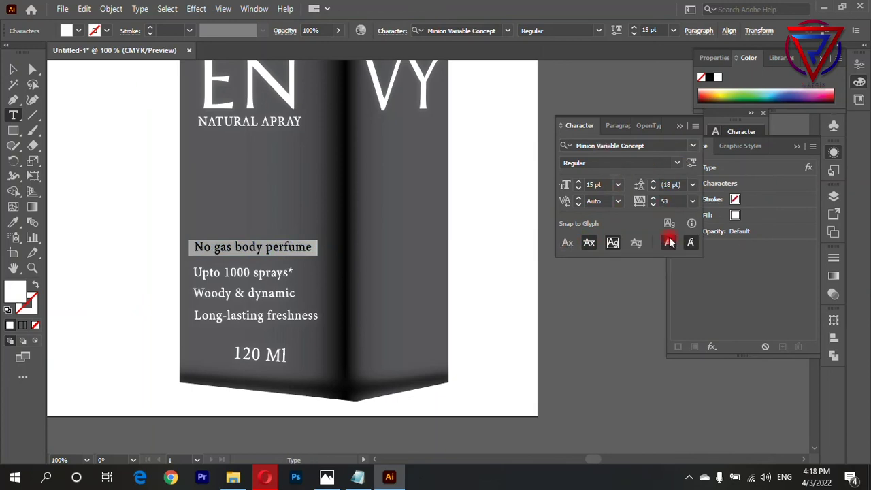
{"action": "left_click", "coordinate": [644, 126]}
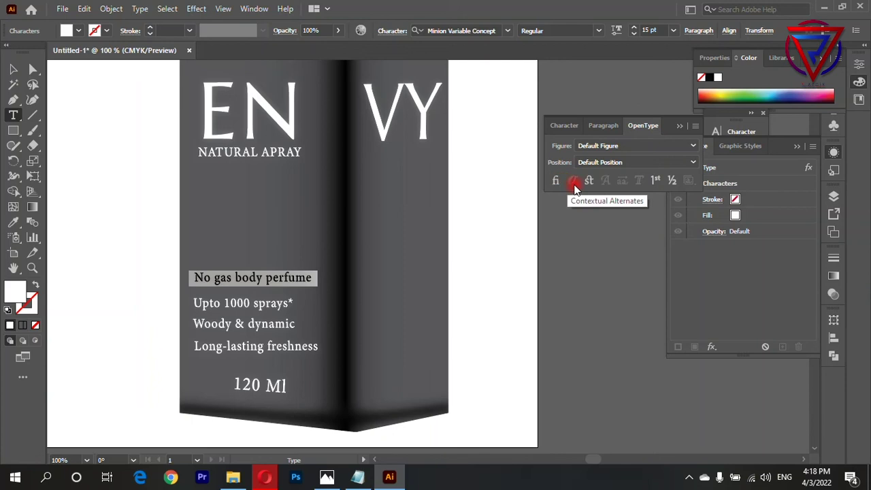
{"action": "key", "text": "ctrl+t"}
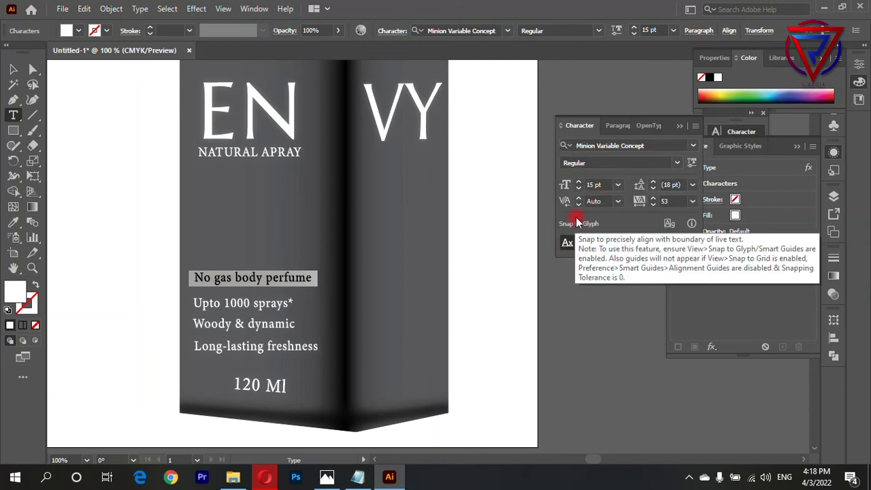
{"action": "left_click", "coordinate": [644, 126]}
{"action": "left_click", "coordinate": [604, 125]}
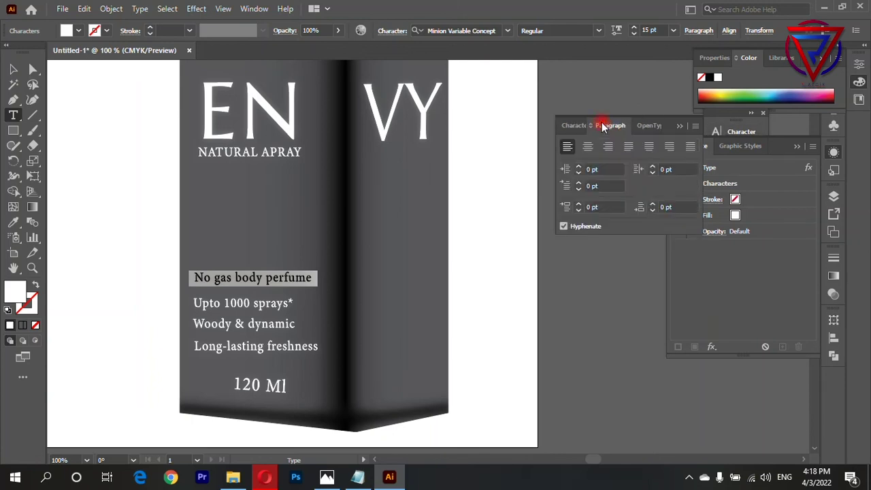
{"action": "key", "text": "ctrl+t"}
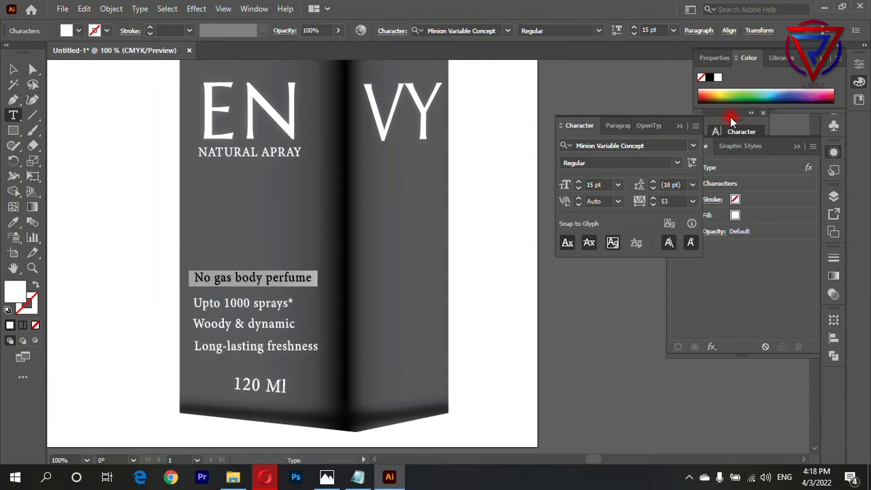
{"action": "left_click", "coordinate": [737, 131]}
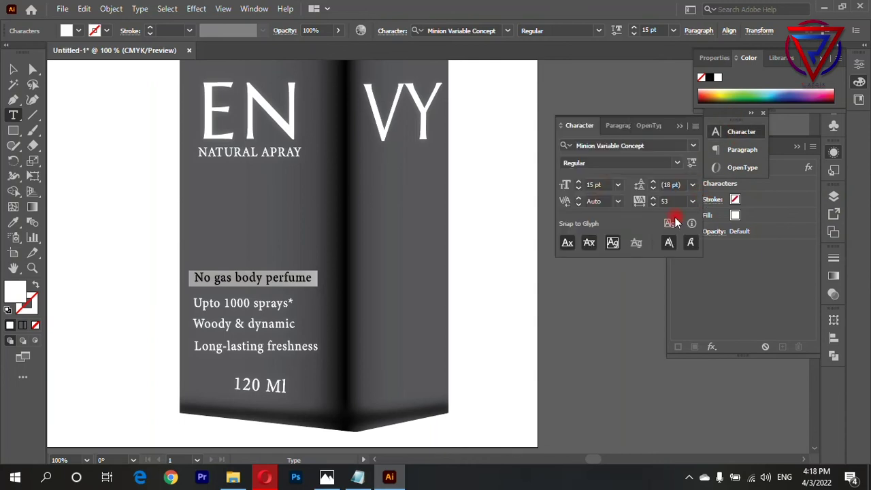
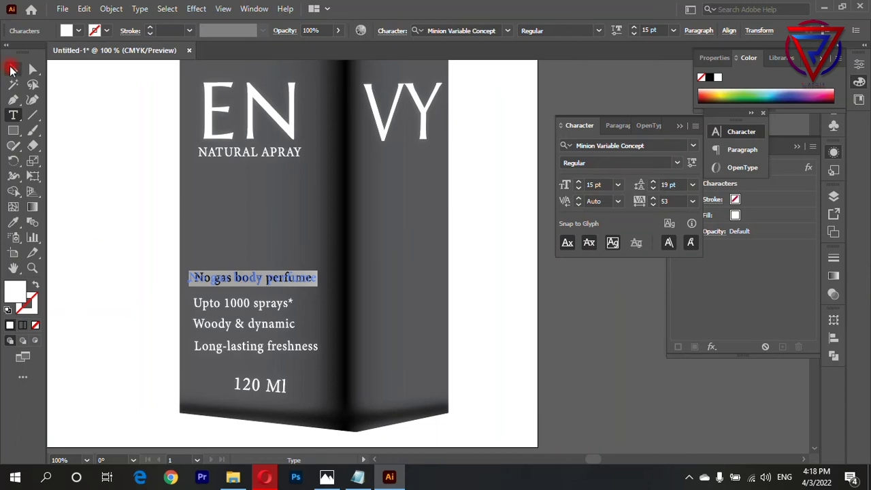
Inspect the No gas body perfume line's character, paragraph and OpenType settings.
{"action": "left_click", "coordinate": [625, 228]}
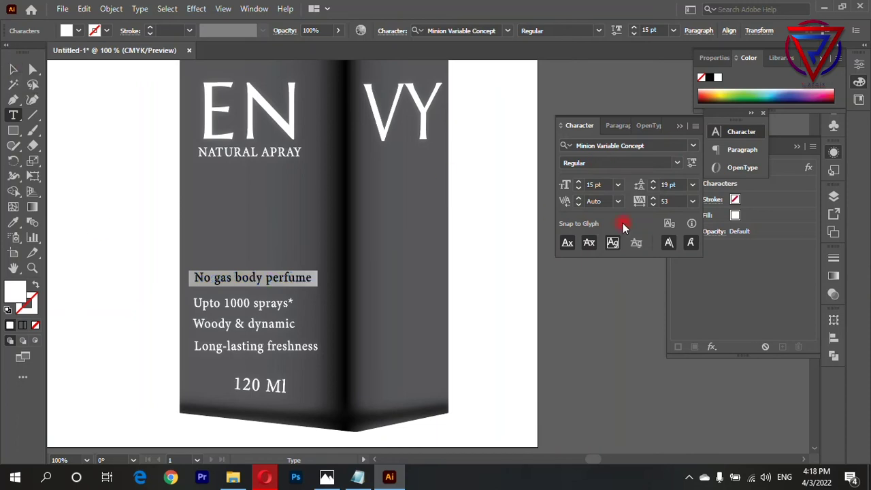
{"action": "left_click", "coordinate": [565, 185]}
{"action": "left_click", "coordinate": [613, 126]}
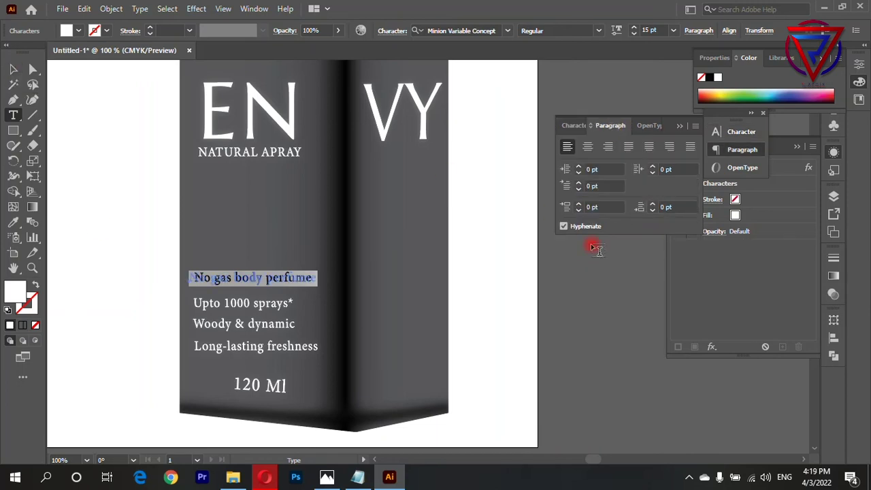
{"action": "left_click", "coordinate": [647, 126]}
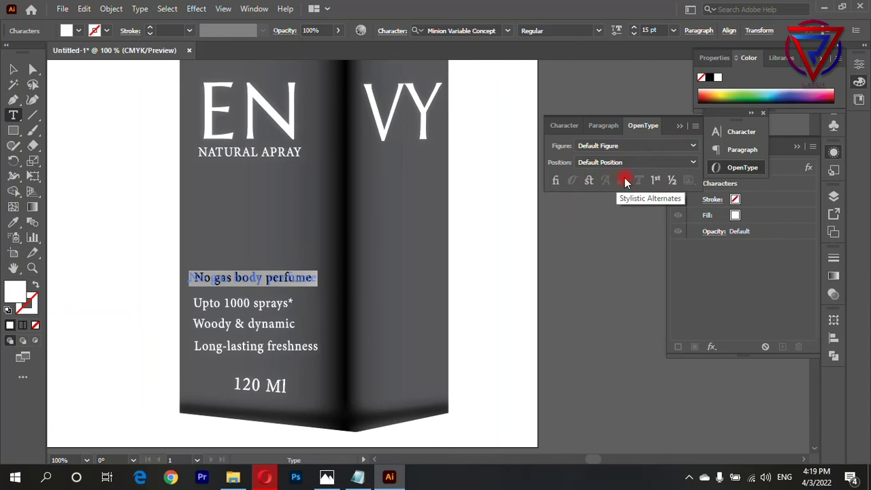
{"action": "key", "text": "Escape"}
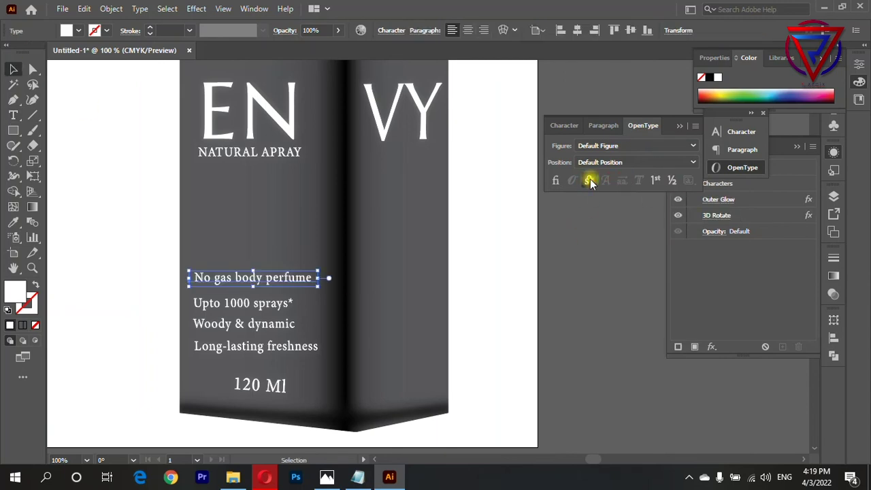
Try Ordinals and Superscript on the line, then return it to Default Position.
{"action": "left_click", "coordinate": [653, 182]}
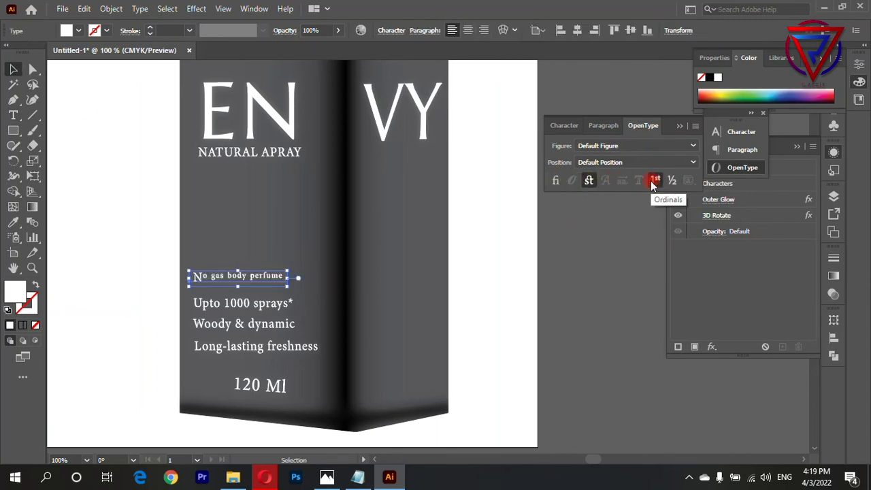
{"action": "left_click", "coordinate": [654, 183]}
{"action": "left_click", "coordinate": [637, 162]}
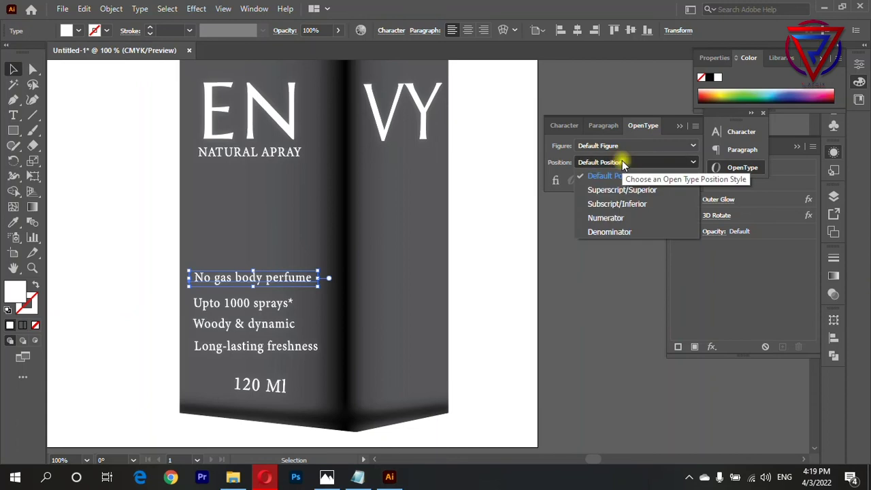
{"action": "left_click", "coordinate": [628, 189]}
{"action": "left_click", "coordinate": [622, 162]}
{"action": "left_click", "coordinate": [622, 169]}
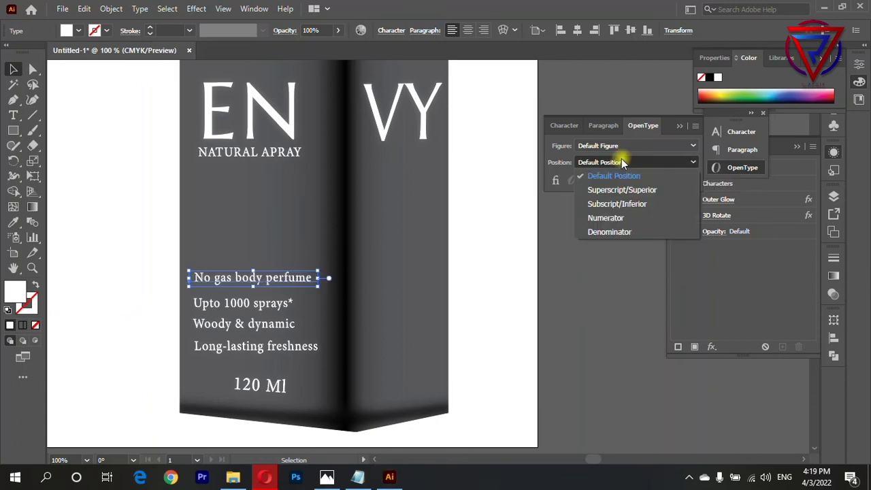
Try tabular lining, proportional lining and tabular oldstyle figures, then restore Default Figure.
{"action": "left_click", "coordinate": [615, 146]}
{"action": "left_click", "coordinate": [638, 175]}
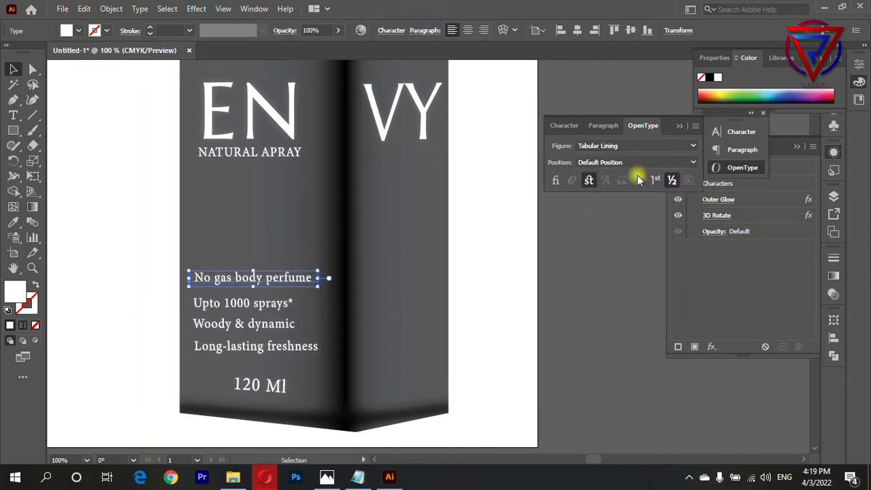
{"action": "left_click", "coordinate": [628, 145]}
{"action": "left_click", "coordinate": [633, 201]}
{"action": "left_click", "coordinate": [634, 146]}
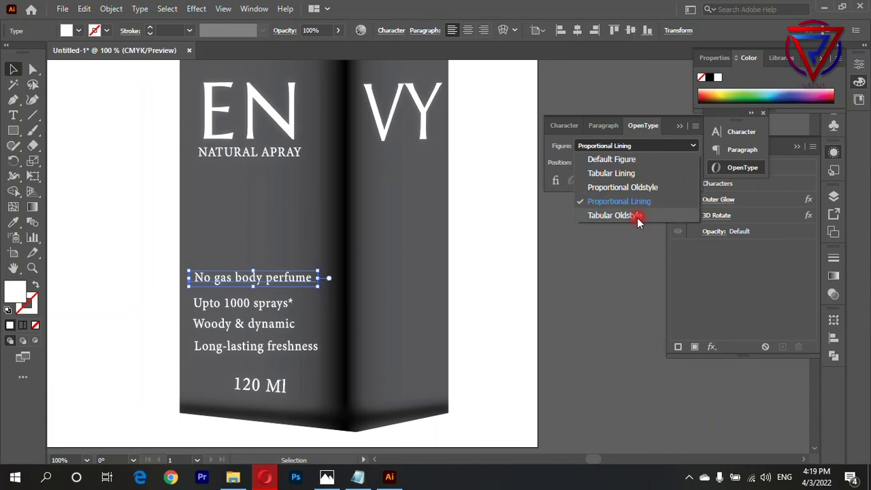
{"action": "left_click", "coordinate": [636, 216]}
{"action": "left_click", "coordinate": [633, 146]}
{"action": "left_click", "coordinate": [606, 157]}
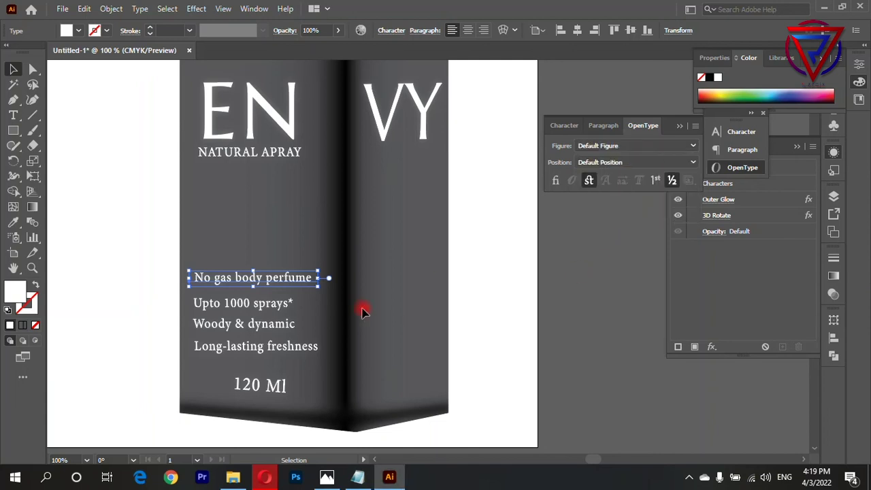
Zoom in and select the Long-lasting freshness and Woody & dynamic lines, undoing a stray change.
{"action": "scroll", "coordinate": [195, 306], "scroll_direction": "up", "scroll_amount": 1}
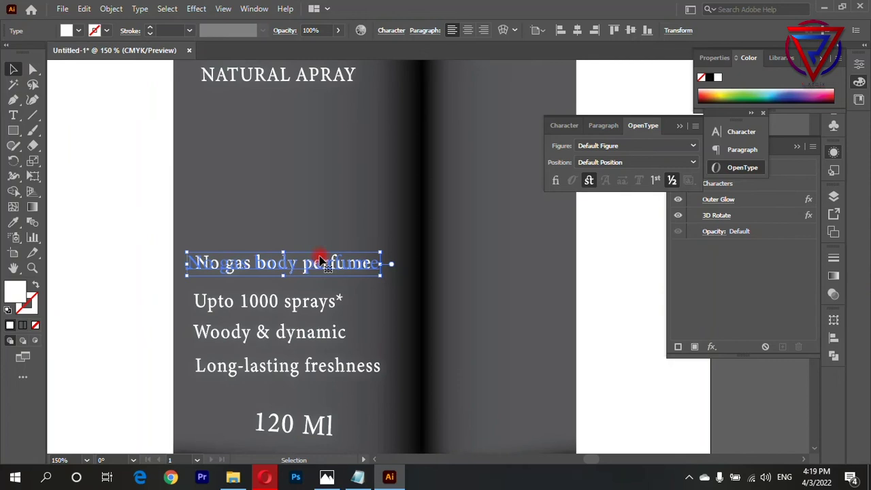
{"action": "scroll", "coordinate": [320, 262], "scroll_direction": "down", "scroll_amount": 1}
{"action": "left_click", "coordinate": [143, 224]}
{"action": "scroll", "coordinate": [252, 249], "scroll_direction": "down", "scroll_amount": 2}
{"action": "left_click", "coordinate": [368, 320]}
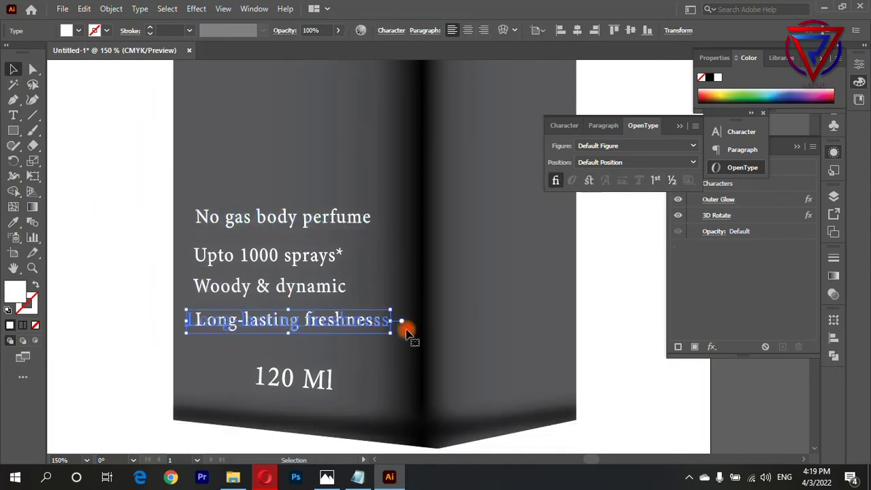
{"action": "left_click", "coordinate": [123, 256]}
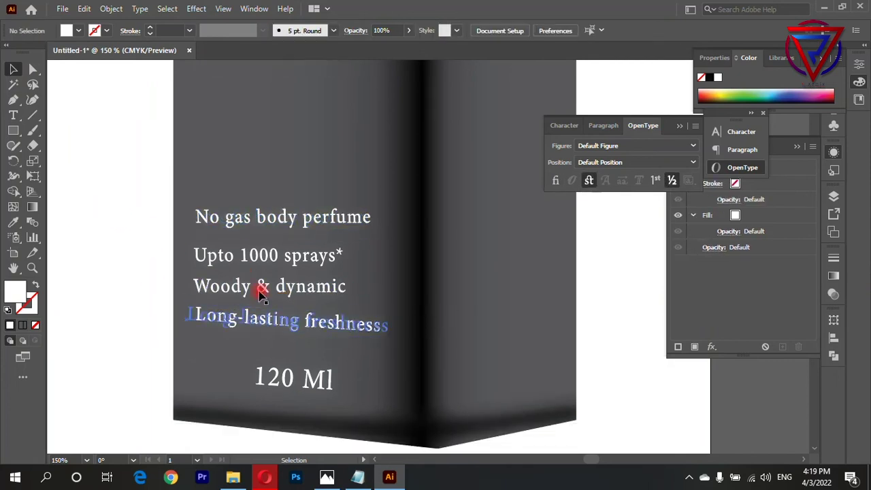
{"action": "left_click", "coordinate": [262, 291]}
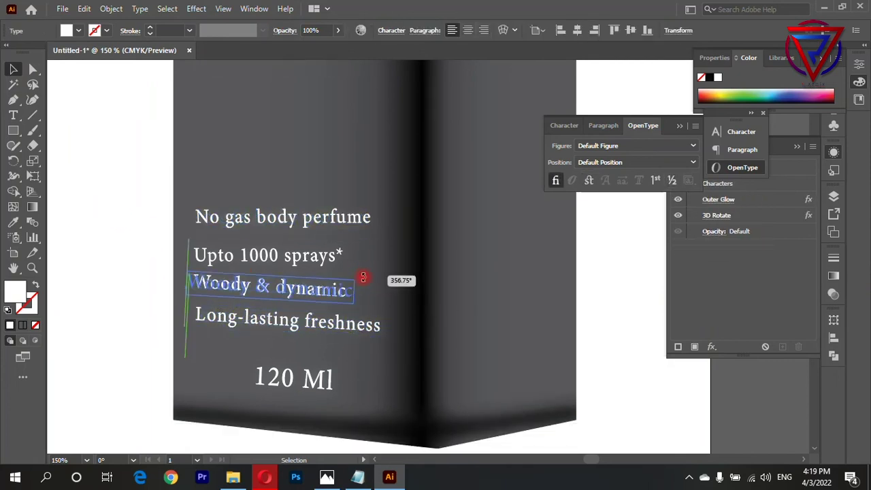
{"action": "left_click", "coordinate": [109, 245]}
{"action": "key", "text": "ctrl+z"}
Adjust the tilt of the No gas body perfume line.
{"action": "left_click", "coordinate": [352, 246]}
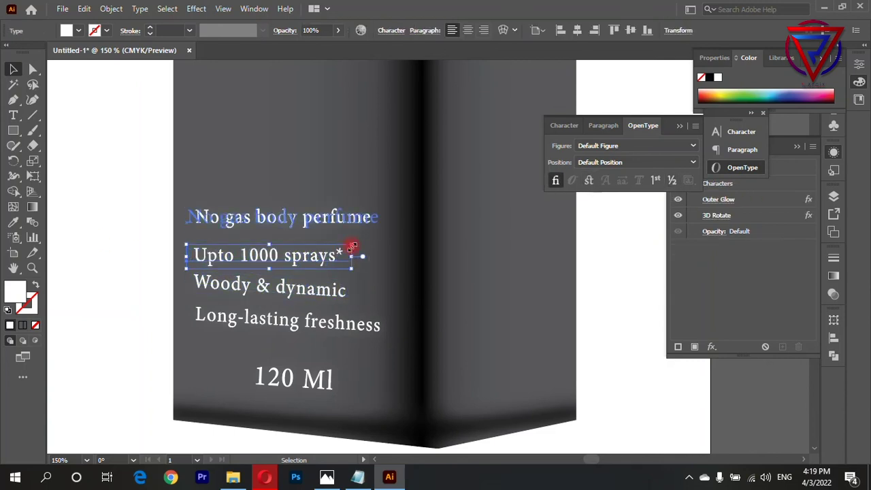
{"action": "left_click", "coordinate": [386, 201]}
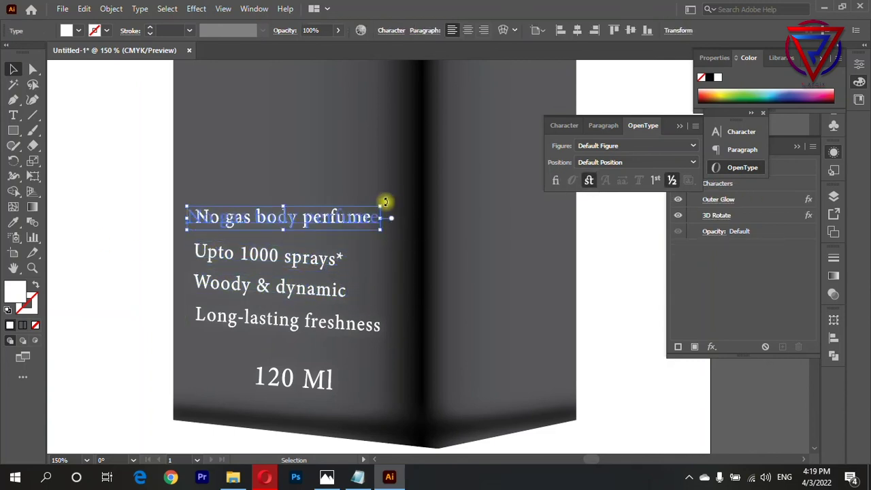
{"action": "left_click_drag", "start_coordinate": [385, 202], "coordinate": [388, 207]}
{"action": "left_click", "coordinate": [340, 234]}
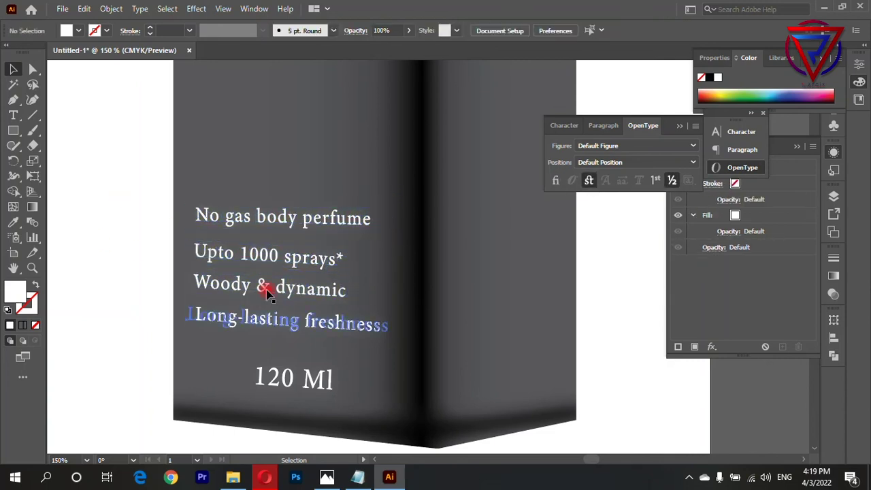
{"action": "left_click", "coordinate": [329, 262]}
{"action": "left_click", "coordinate": [125, 225]}
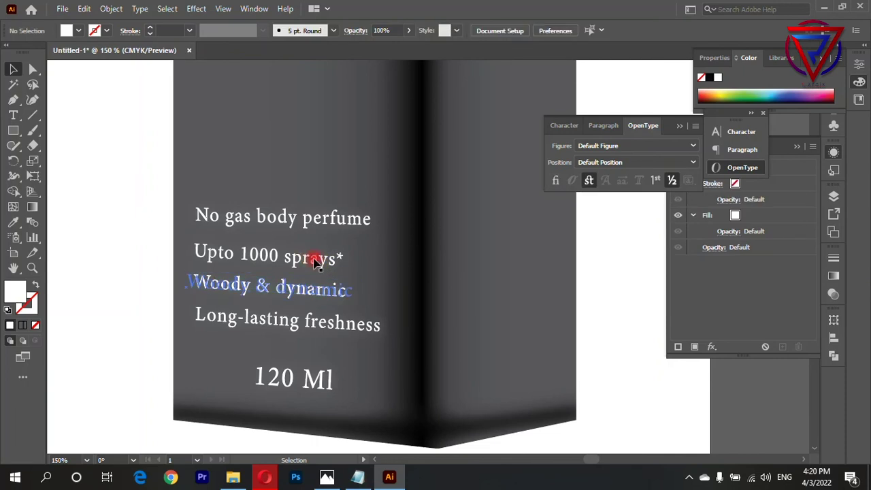
Rotate the Upto 1000 sprays* line level and reposition it.
{"action": "left_click", "coordinate": [311, 252]}
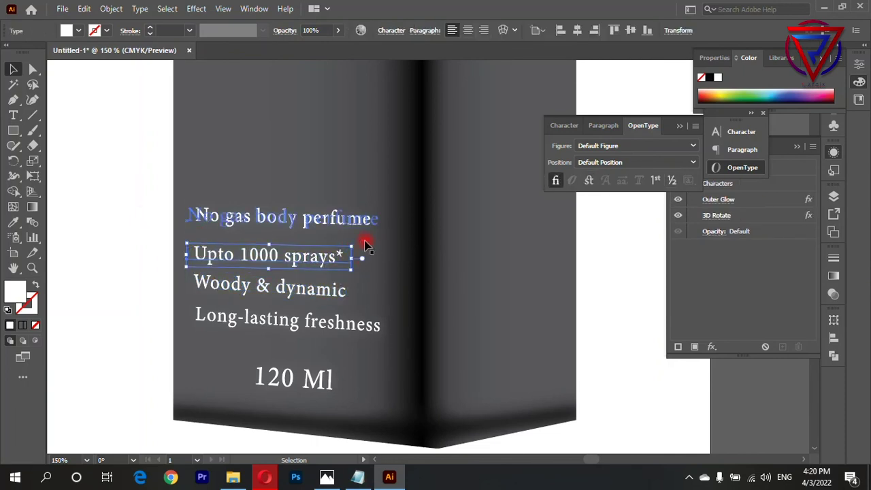
{"action": "left_click_drag", "start_coordinate": [355, 243], "coordinate": [357, 244]}
{"action": "left_click", "coordinate": [130, 235]}
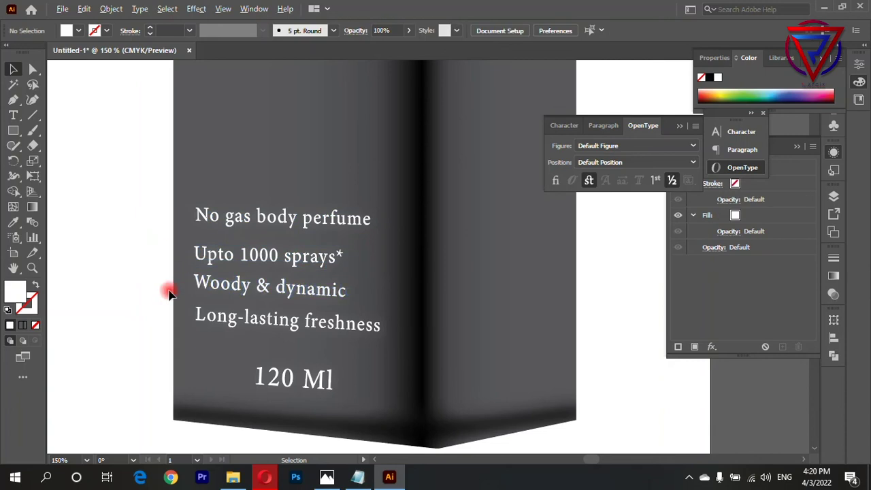
{"action": "scroll", "coordinate": [168, 291], "scroll_direction": "up", "scroll_amount": 1}
{"action": "left_click_drag", "start_coordinate": [233, 237], "coordinate": [235, 222]}
{"action": "left_click_drag", "start_coordinate": [414, 243], "coordinate": [421, 249]}
{"action": "left_click", "coordinate": [227, 261]}
Nudge Long-lasting freshness up, then level Woody & dynamic and move it up slightly.
{"action": "left_click_drag", "start_coordinate": [299, 285], "coordinate": [326, 256]}
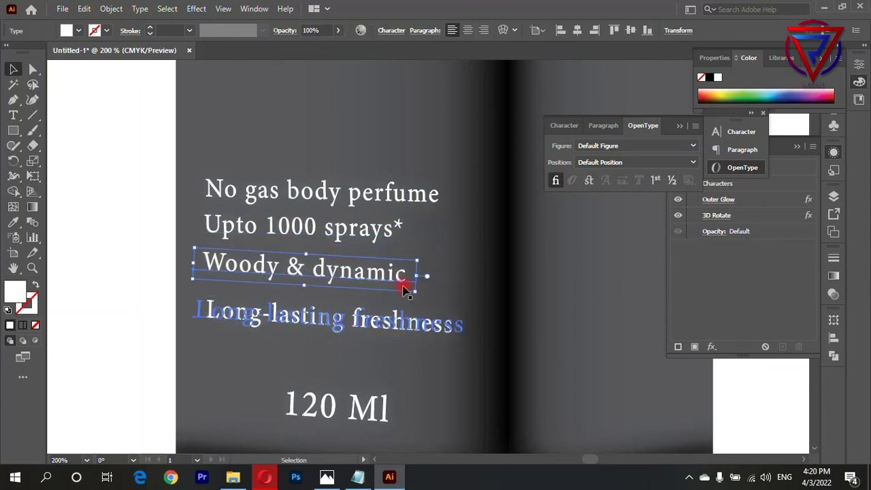
{"action": "key", "text": "ctrl+t"}
{"action": "left_click_drag", "start_coordinate": [413, 292], "coordinate": [424, 259]}
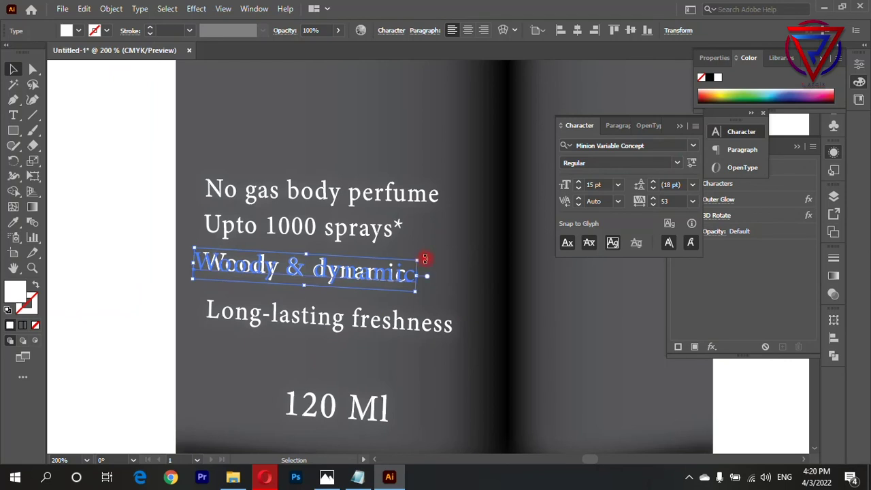
{"action": "left_click_drag", "start_coordinate": [422, 256], "coordinate": [424, 247]}
{"action": "left_click_drag", "start_coordinate": [375, 275], "coordinate": [371, 269]}
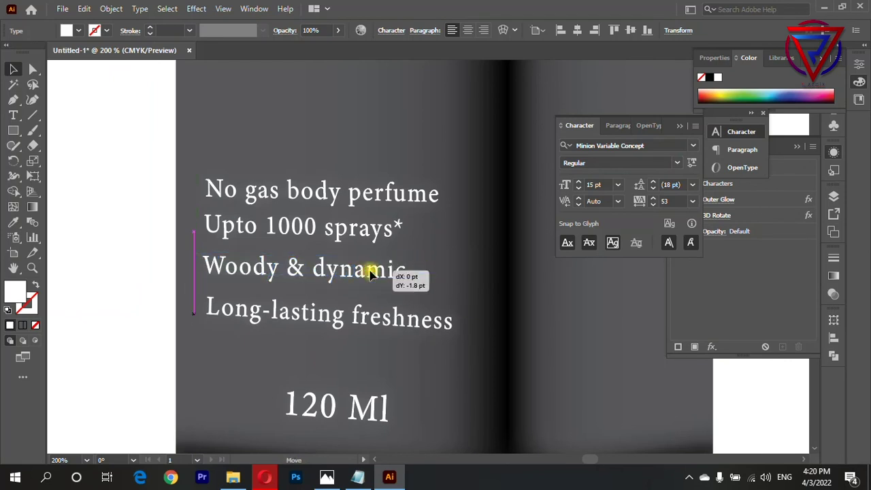
{"action": "left_click", "coordinate": [472, 302]}
{"action": "left_click", "coordinate": [166, 253]}
{"action": "key", "text": "ctrl+1"}
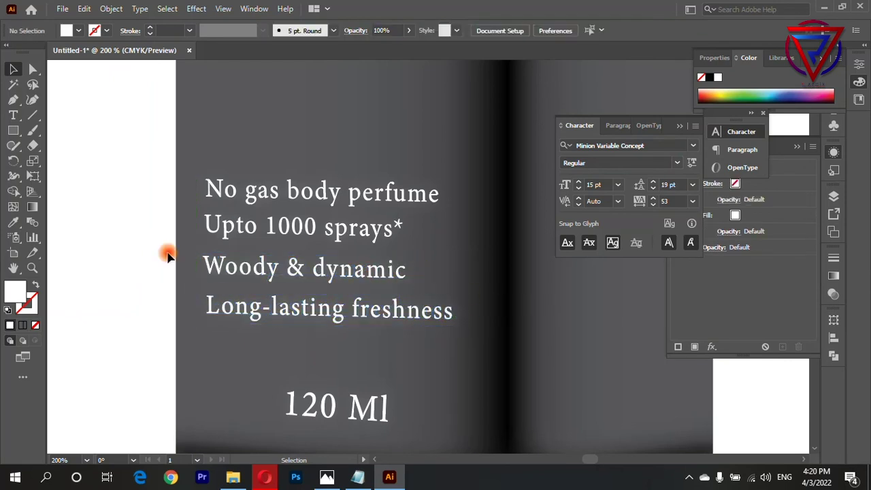
Check the Notepad notes holding the label text, then return to the box artwork.
{"action": "scroll", "coordinate": [363, 284], "scroll_direction": "down", "scroll_amount": 1}
{"action": "scroll", "coordinate": [416, 293], "scroll_direction": "down", "scroll_amount": 1}
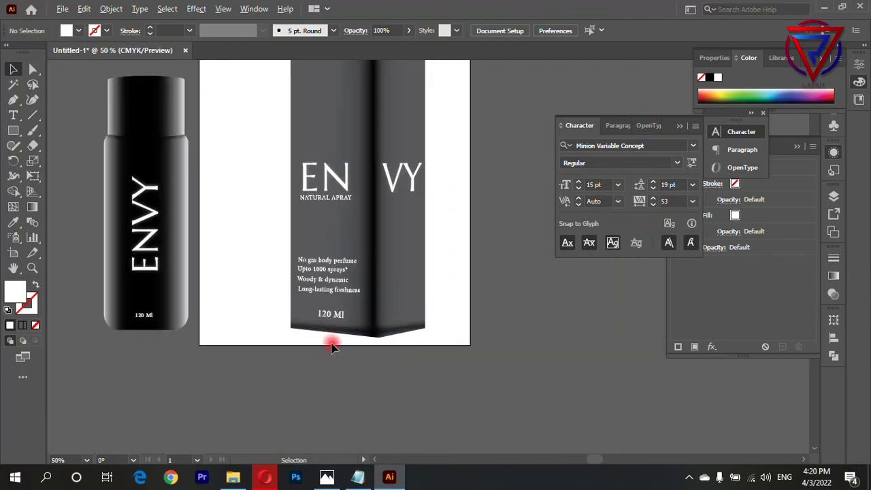
{"action": "scroll", "coordinate": [422, 323], "scroll_direction": "down", "scroll_amount": 1}
{"action": "scroll", "coordinate": [360, 185], "scroll_direction": "up", "scroll_amount": 2}
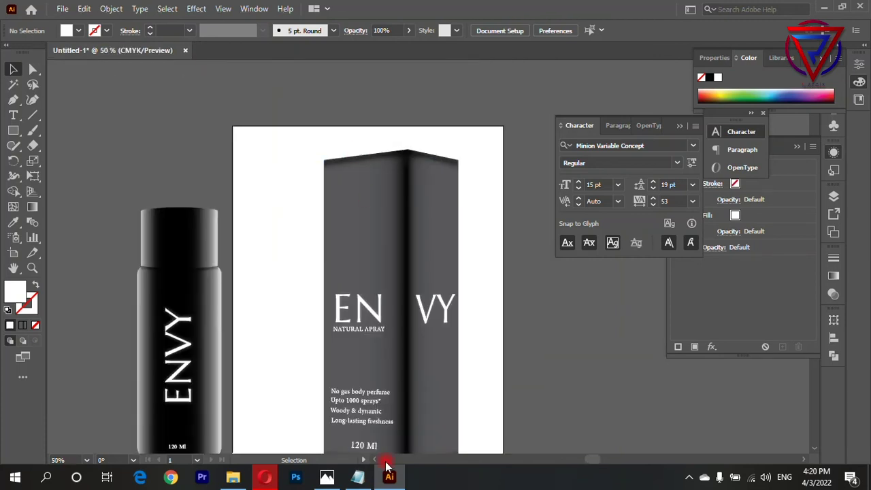
{"action": "left_click", "coordinate": [358, 476]}
{"action": "left_click", "coordinate": [262, 196]}
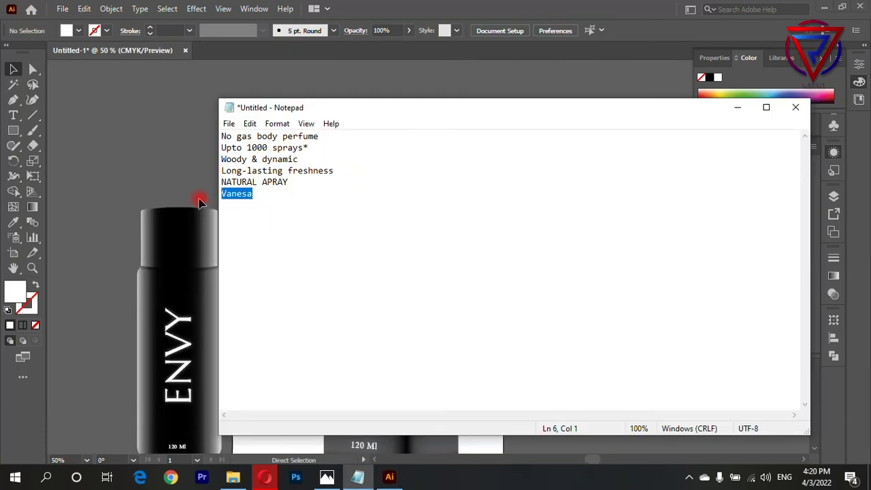
{"action": "left_click", "coordinate": [390, 477]}
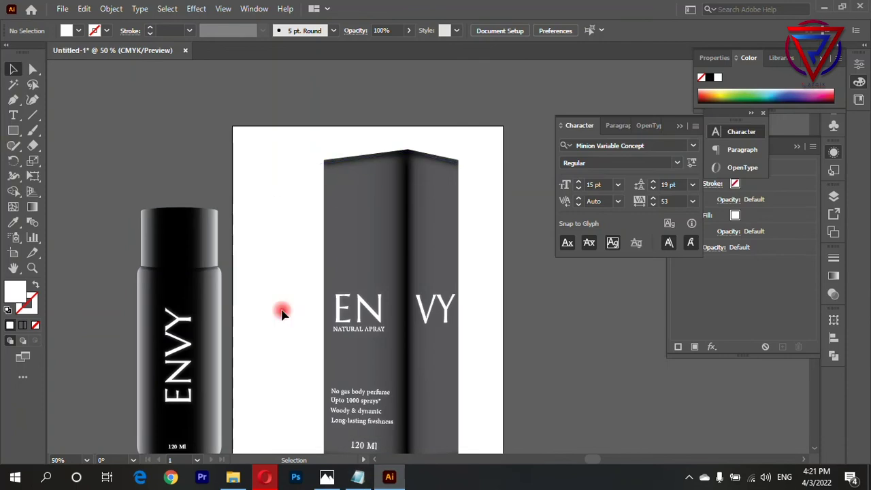
Place a front-most copy of the ENVY text above the artboard and turn it horizontal.
{"action": "left_click_drag", "start_coordinate": [178, 340], "coordinate": [373, 113]}
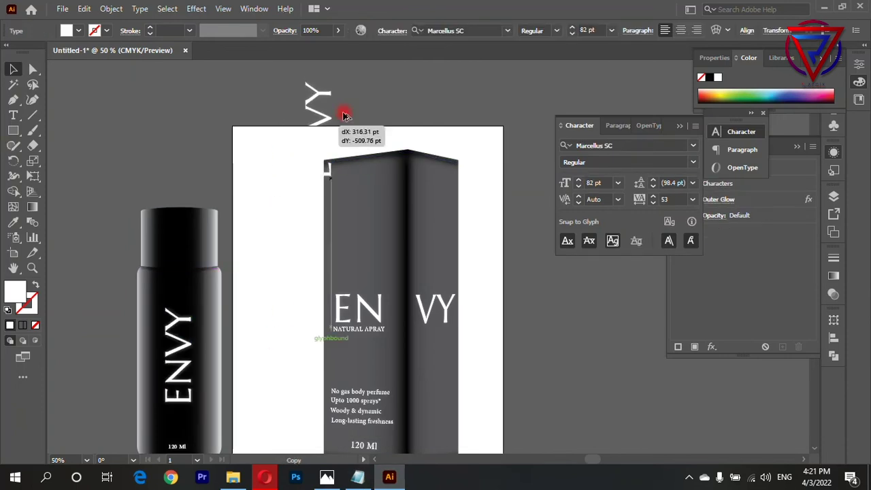
{"action": "right_click", "coordinate": [373, 113]}
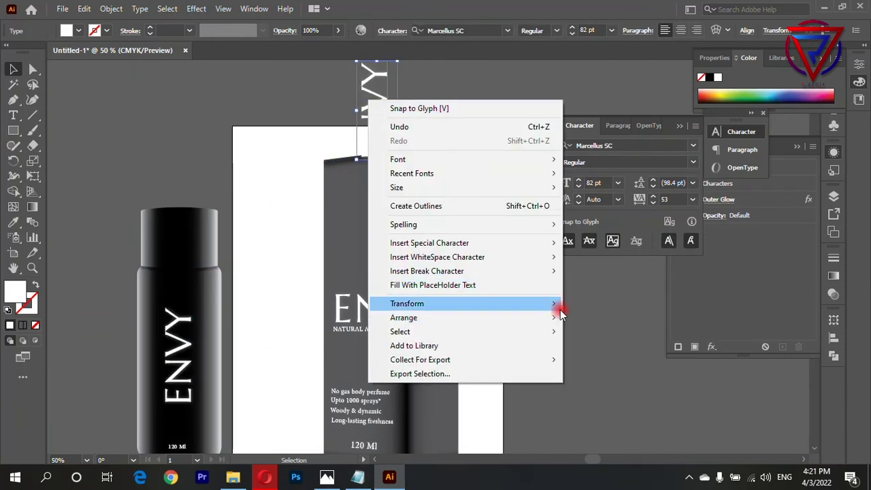
{"action": "mouse_move", "coordinate": [404, 318]}
{"action": "left_click", "coordinate": [593, 318]}
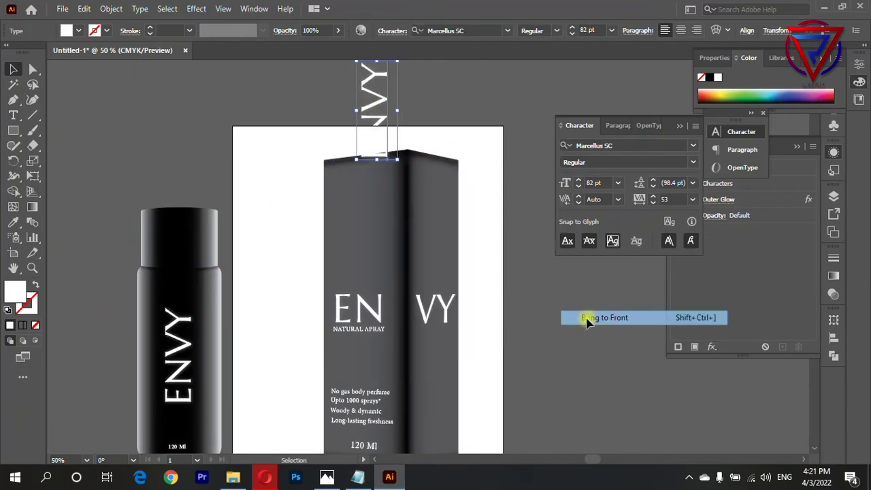
{"action": "double_click", "coordinate": [368, 115]}
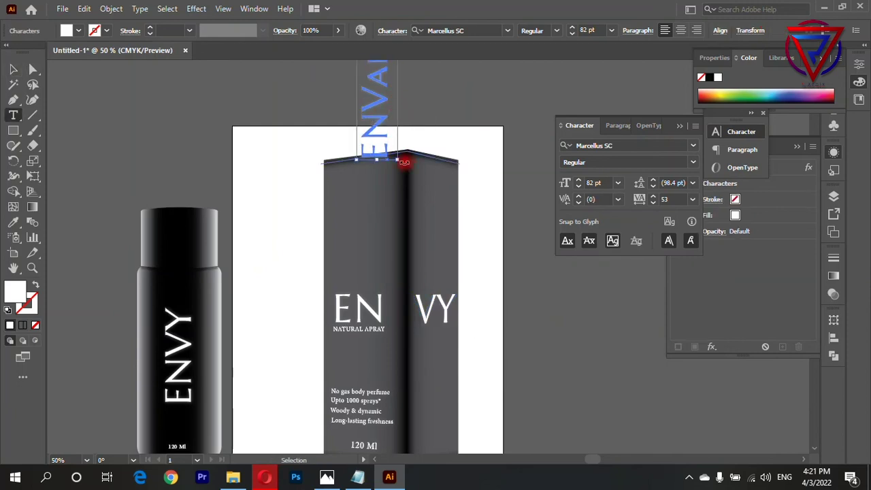
{"action": "left_click_drag", "start_coordinate": [404, 163], "coordinate": [252, 91]}
{"action": "scroll", "coordinate": [183, 97], "scroll_direction": "up", "scroll_amount": 2}
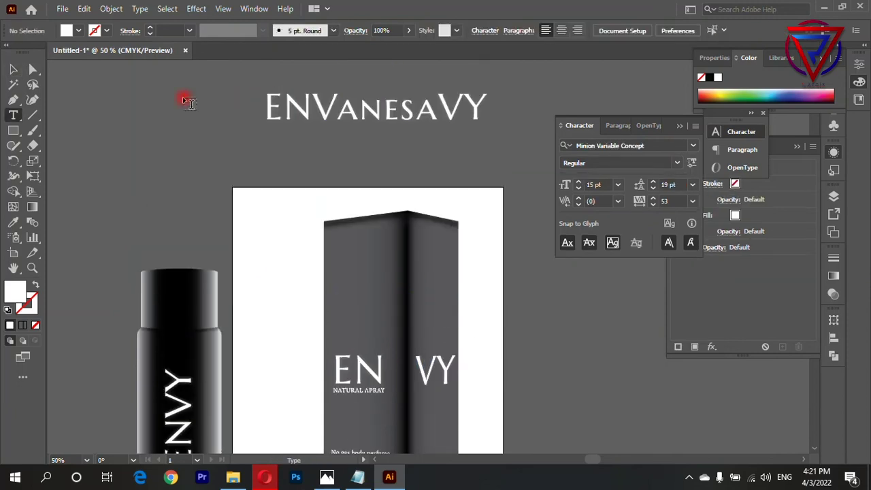
Retype the ENVanesaVY copy so it reads Vanesa.
{"action": "double_click", "coordinate": [359, 107]}
{"action": "type", "text": "Vanesa"}
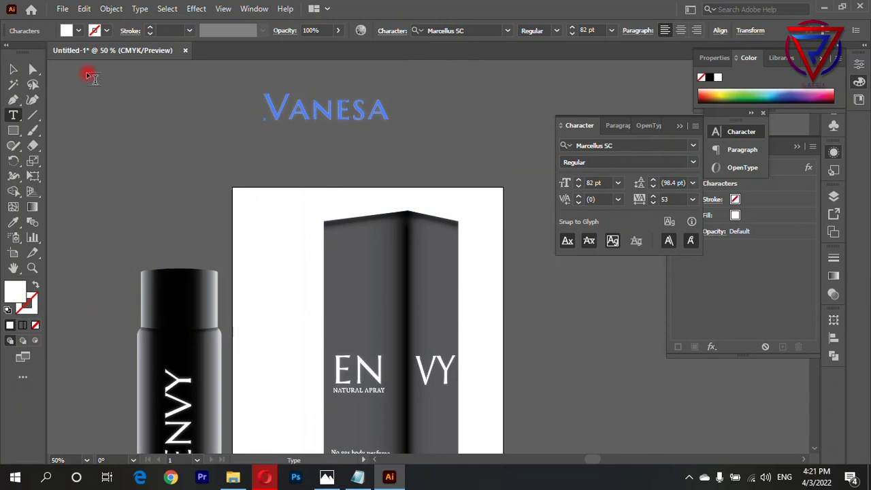
{"action": "left_click_drag", "start_coordinate": [282, 107], "coordinate": [409, 114]}
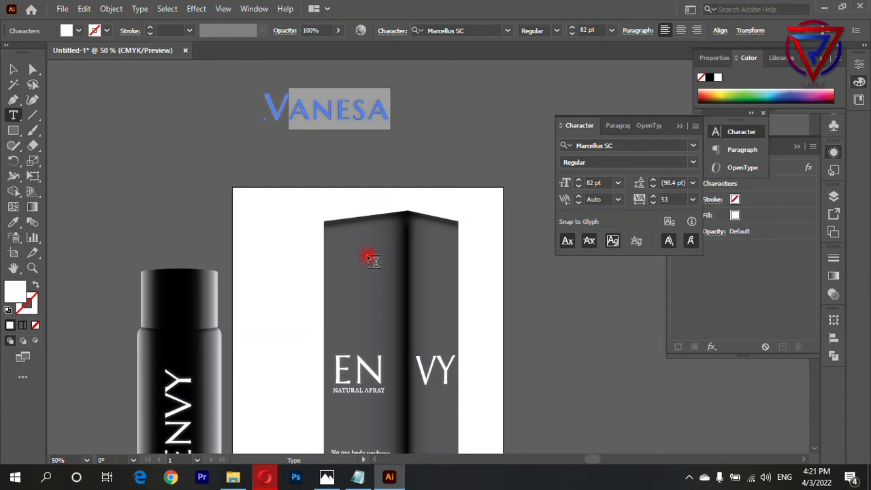
{"action": "type", "text": "A"}
{"action": "key", "text": "BackSpace"}
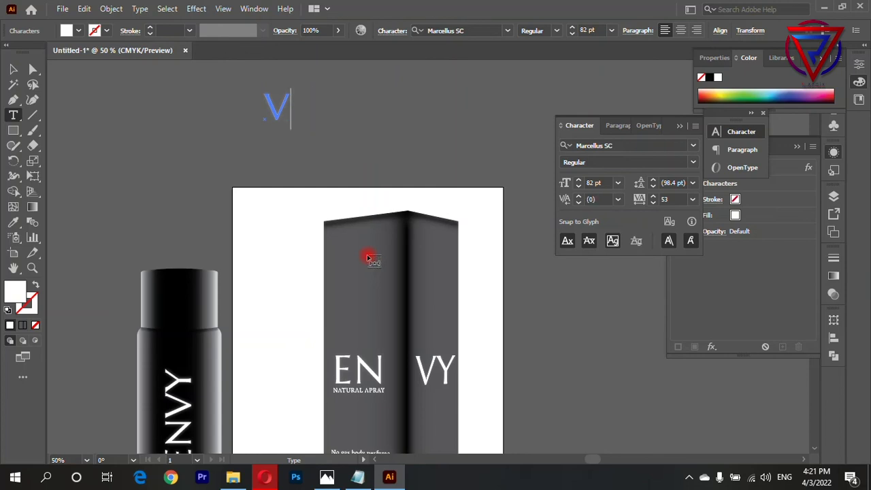
{"action": "type", "text": "An"}
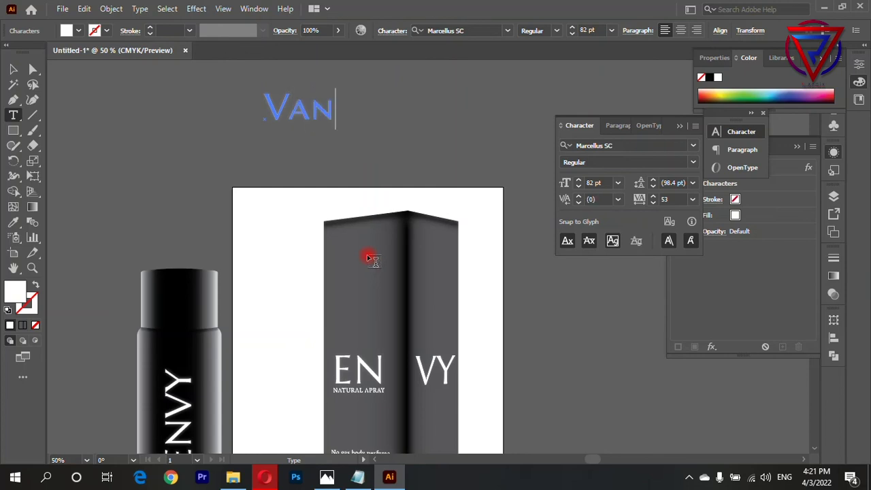
{"action": "type", "text": "esa"}
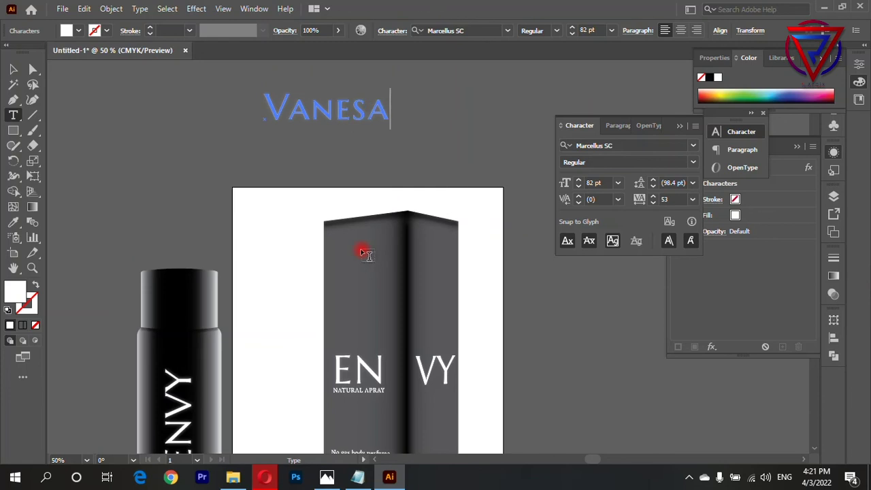
Delete the Vanesa text sitting above the artboard.
{"action": "left_click", "coordinate": [13, 69]}
{"action": "scroll", "coordinate": [282, 152], "scroll_direction": "down", "scroll_amount": 1}
{"action": "mouse_move", "coordinate": [329, 85]}
{"action": "left_mouse_down"}
{"action": "mouse_move", "coordinate": [348, 121]}
{"action": "mouse_move", "coordinate": [363, 115]}
{"action": "left_mouse_up"}
{"action": "key", "text": "Delete"}
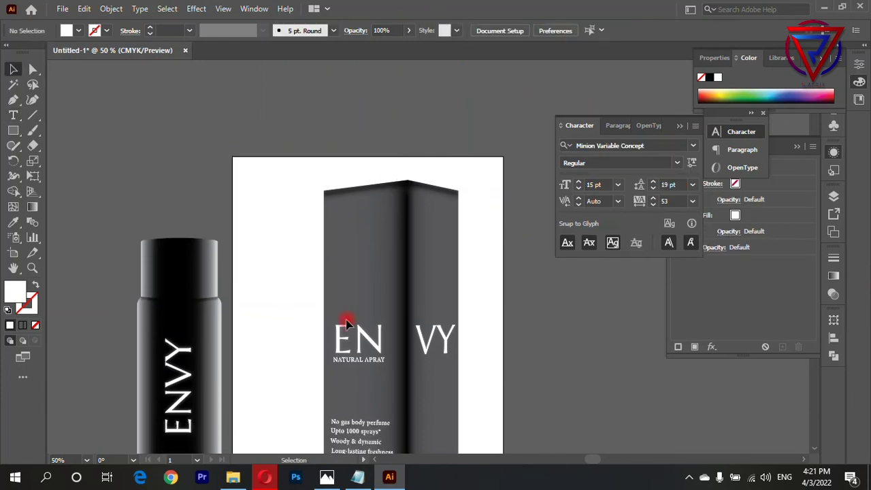
Duplicate the EN text up to the box top and paste VANESA into the copy.
{"action": "left_click", "coordinate": [359, 344]}
{"action": "left_click_drag", "start_coordinate": [368, 342], "coordinate": [374, 217]}
{"action": "double_click", "coordinate": [374, 217]}
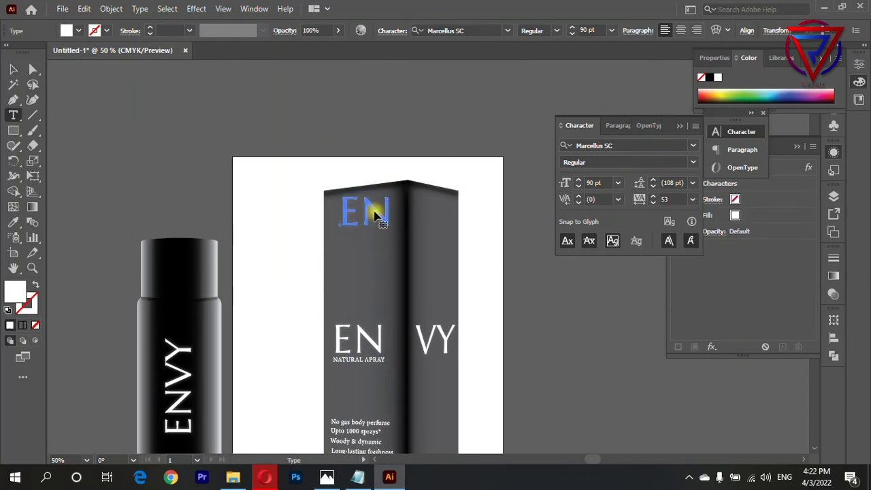
{"action": "type", "text": "Vanesa"}
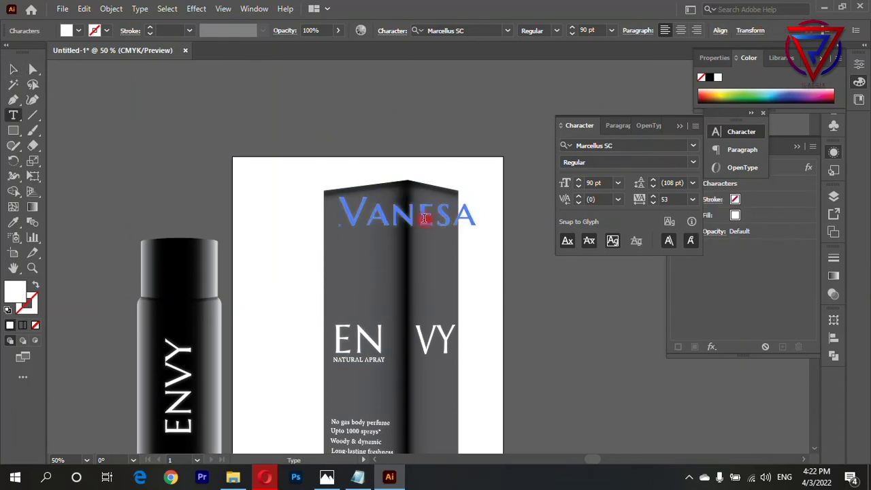
{"action": "key", "text": "ctrl+a"}
Set the VANESA font size to 51 pt and shift it up-left on the box top.
{"action": "left_click", "coordinate": [587, 30]}
{"action": "scroll", "coordinate": [592, 30], "scroll_direction": "down", "scroll_amount": 14}
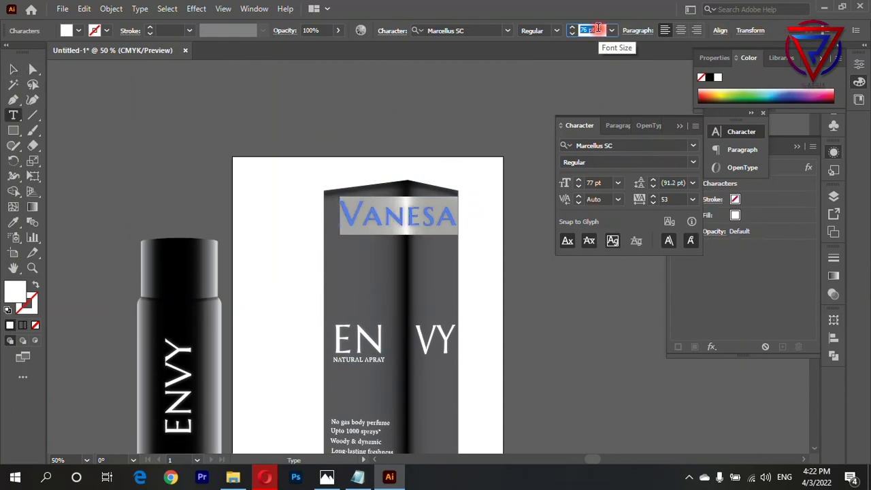
{"action": "scroll", "coordinate": [592, 30], "scroll_direction": "down", "scroll_amount": 18}
{"action": "scroll", "coordinate": [592, 30], "scroll_direction": "down", "scroll_amount": 7}
{"action": "left_click", "coordinate": [10, 71]}
{"action": "left_click_drag", "start_coordinate": [374, 219], "coordinate": [359, 214]}
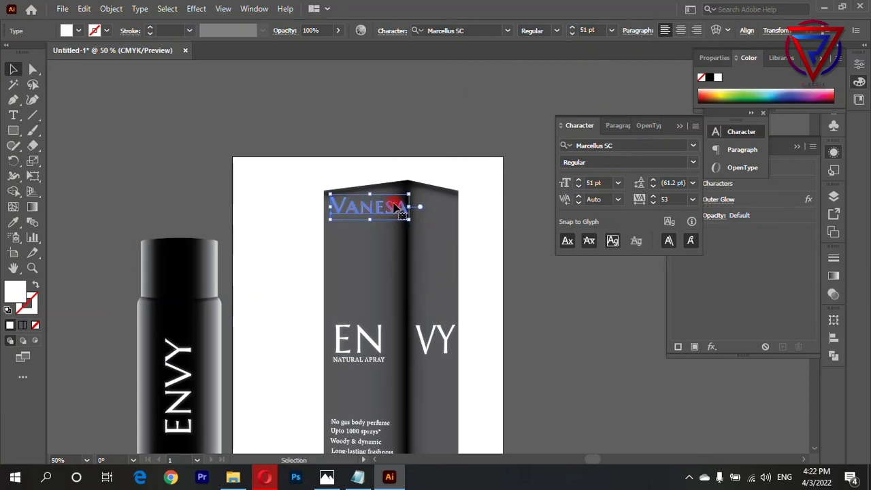
{"action": "scroll", "coordinate": [385, 195], "scroll_direction": "up", "scroll_amount": 2}
{"action": "scroll", "coordinate": [387, 189], "scroll_direction": "up", "scroll_amount": 2}
Scale VANESA to about 33 pt and preview an Effect > 3D > Rotate tilt.
{"action": "mouse_move", "coordinate": [482, 287]}
{"action": "left_mouse_down"}
{"action": "mouse_move", "coordinate": [378, 253]}
{"action": "mouse_move", "coordinate": [418, 233]}
{"action": "left_mouse_up"}
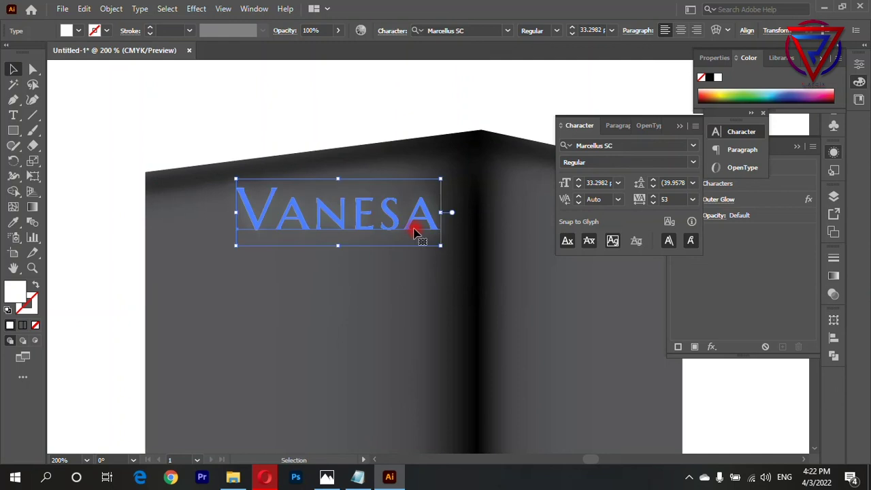
{"action": "left_click", "coordinate": [758, 278]}
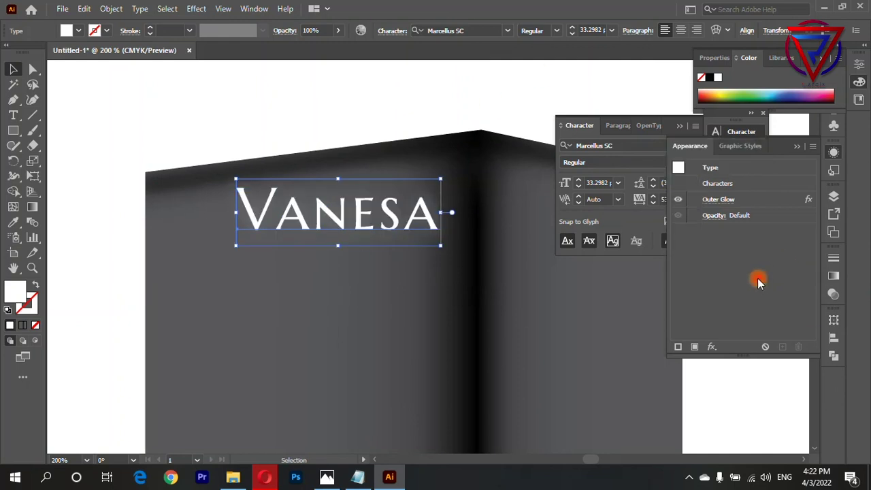
{"action": "left_click", "coordinate": [196, 9]}
{"action": "mouse_move", "coordinate": [251, 82]}
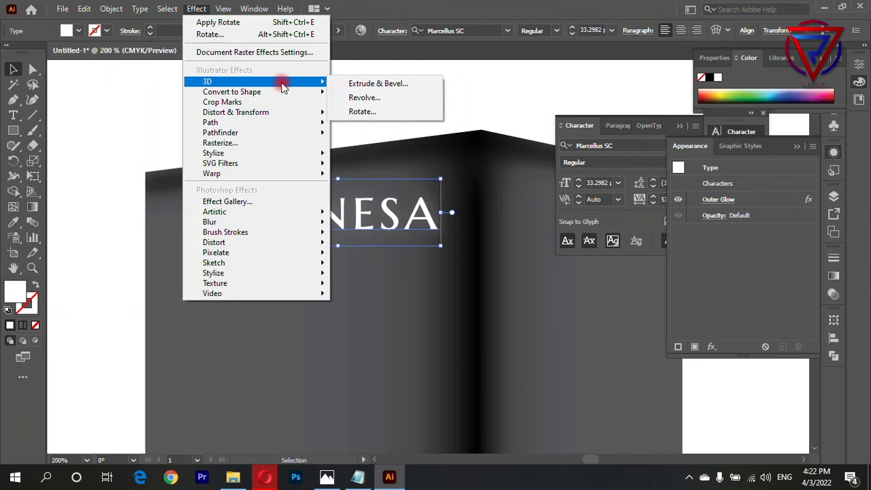
{"action": "left_click", "coordinate": [383, 113]}
{"action": "mouse_move", "coordinate": [594, 136]}
{"action": "left_mouse_down"}
{"action": "mouse_move", "coordinate": [556, 130]}
{"action": "mouse_move", "coordinate": [615, 107]}
{"action": "mouse_move", "coordinate": [595, 80]}
{"action": "mouse_move", "coordinate": [560, 103]}
{"action": "mouse_move", "coordinate": [562, 111]}
{"action": "mouse_move", "coordinate": [610, 118]}
{"action": "mouse_move", "coordinate": [550, 138]}
{"action": "left_mouse_up"}
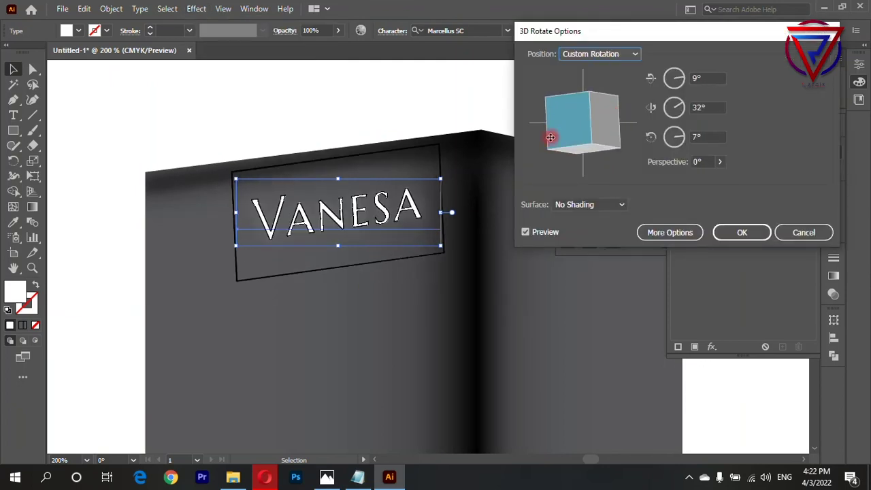
{"action": "left_click_drag", "start_coordinate": [609, 147], "coordinate": [608, 147]}
Confirm the 3D Rotate effect on VANESA.
{"action": "left_click", "coordinate": [742, 233]}
{"action": "left_click", "coordinate": [447, 114]}
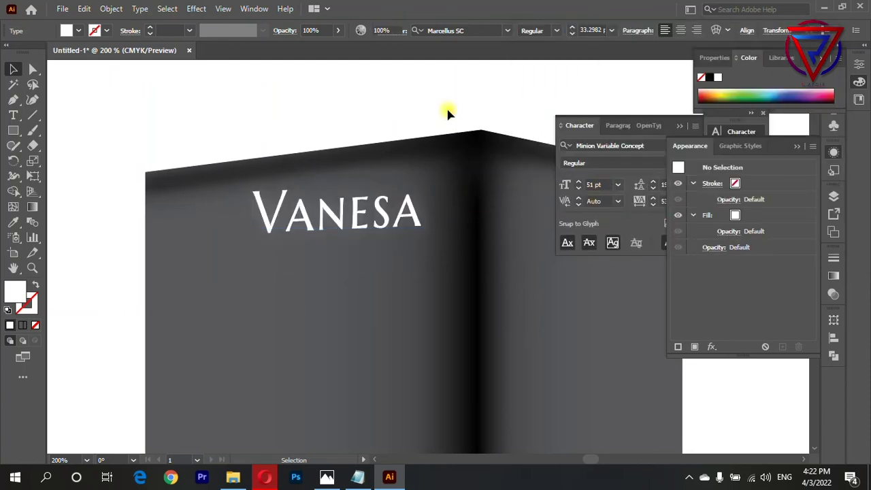
{"action": "scroll", "coordinate": [502, 113], "scroll_direction": "down", "scroll_amount": 3}
{"action": "scroll", "coordinate": [502, 113], "scroll_direction": "up", "scroll_amount": 1}
{"action": "scroll", "coordinate": [410, 173], "scroll_direction": "up", "scroll_amount": 4}
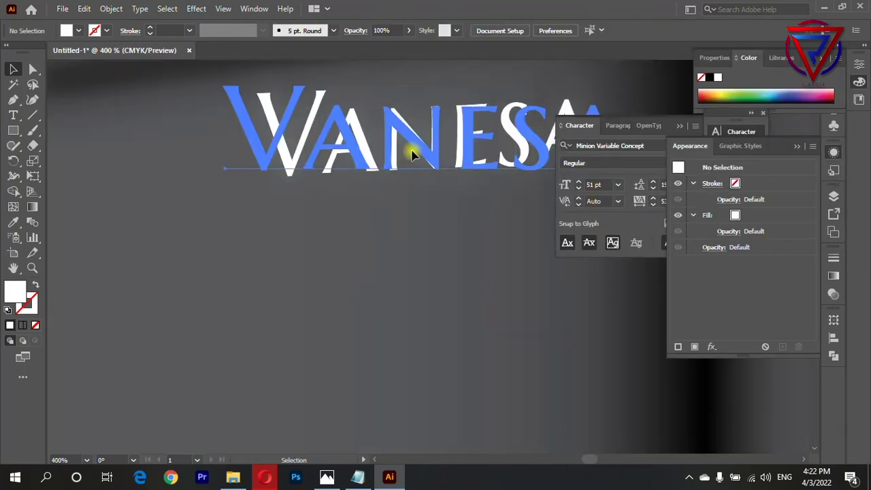
Widen VANESA's tracking to 77 in the Character panel.
{"action": "left_click", "coordinate": [404, 181]}
{"action": "double_click", "coordinate": [411, 200]}
{"action": "left_click", "coordinate": [574, 162]}
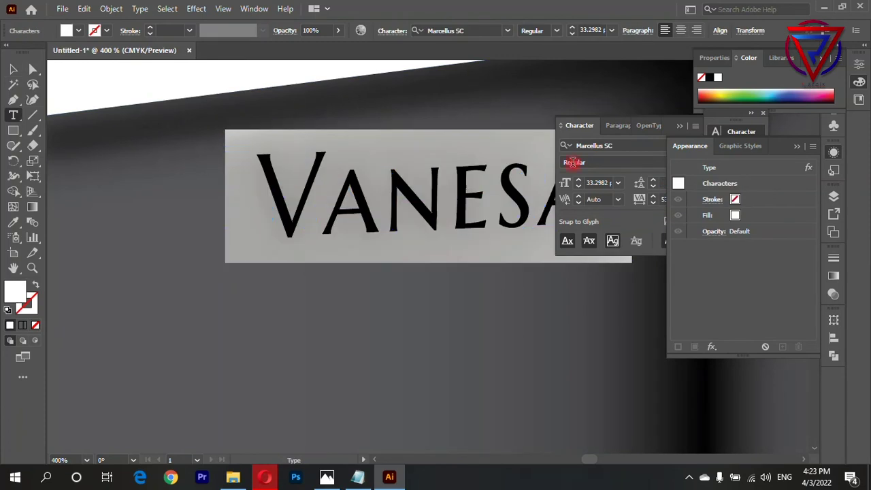
{"action": "left_click", "coordinate": [663, 201]}
{"action": "key", "text": "Up"}
{"action": "key", "text": "Up"}
{"action": "key", "text": "Up"}
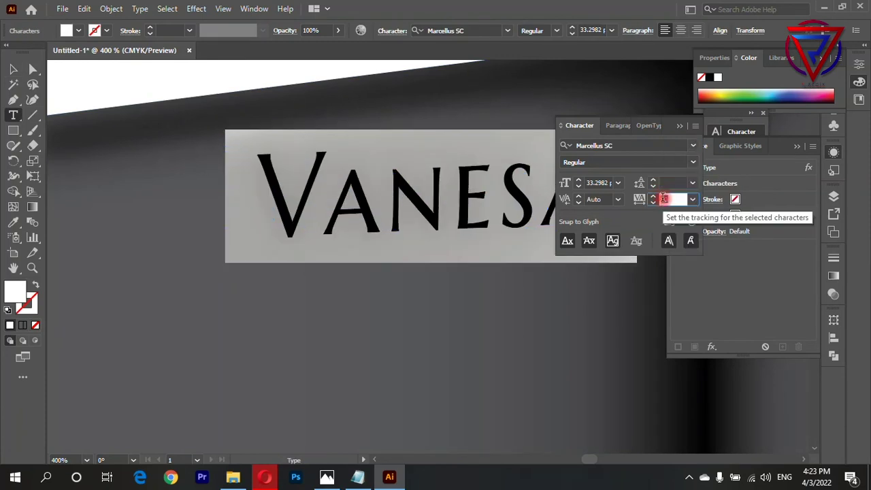
{"action": "left_click", "coordinate": [218, 68]}
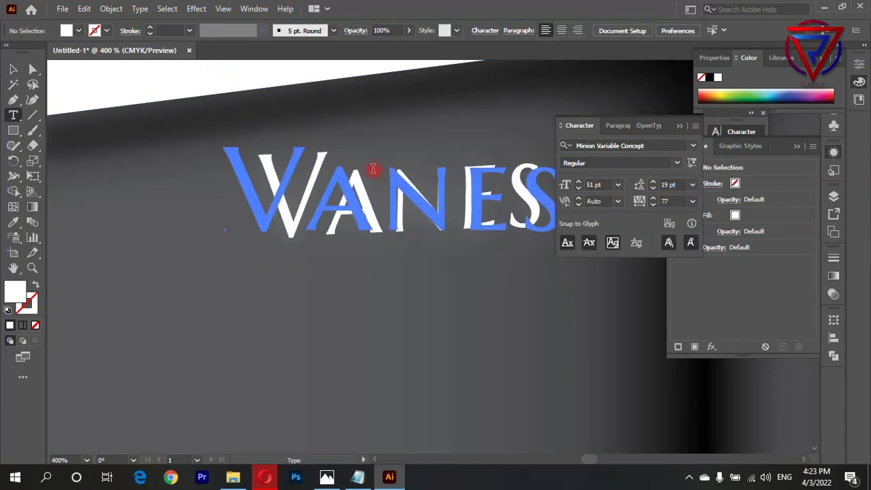
Rotate the 3D VANESA text to line up with the box top.
{"action": "scroll", "coordinate": [400, 200], "scroll_direction": "down", "scroll_amount": 4}
{"action": "key", "text": "v"}
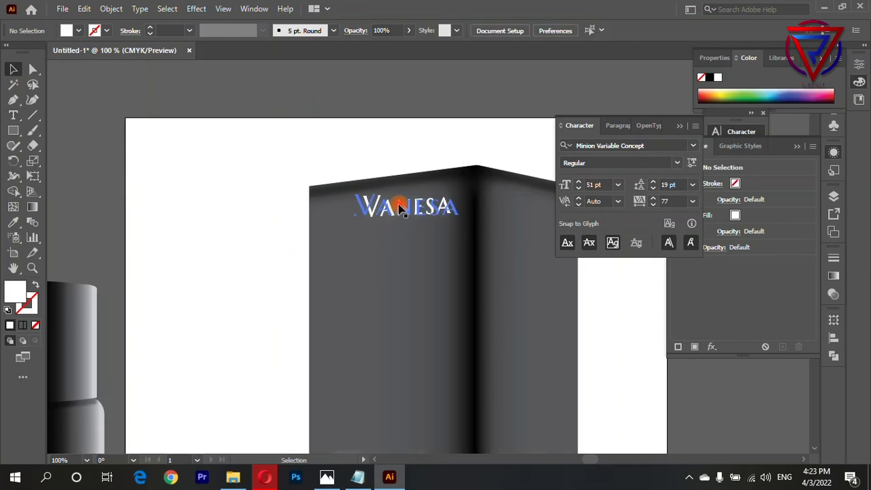
{"action": "left_click", "coordinate": [473, 203]}
{"action": "left_click_drag", "start_coordinate": [466, 186], "coordinate": [470, 181]}
Shrink the box artwork and move it up on the artboard.
{"action": "left_click", "coordinate": [451, 140]}
{"action": "scroll", "coordinate": [451, 140], "scroll_direction": "down", "scroll_amount": 4}
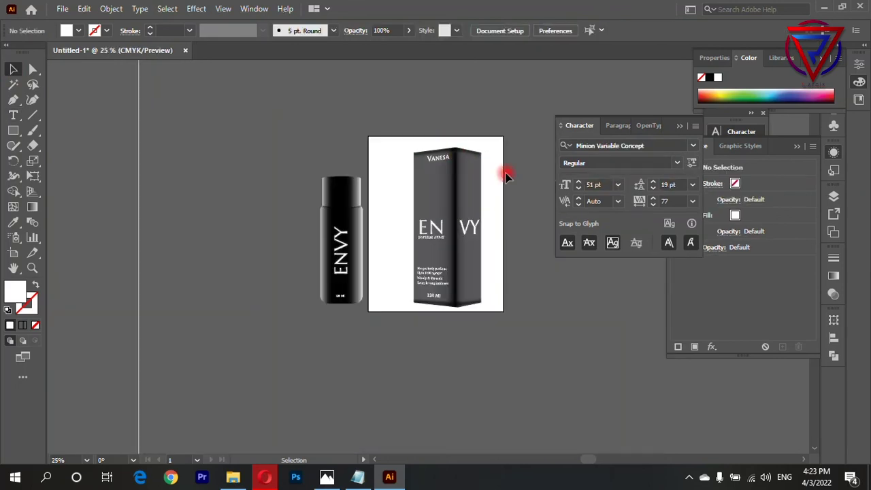
{"action": "scroll", "coordinate": [509, 227], "scroll_direction": "down", "scroll_amount": 2}
{"action": "scroll", "coordinate": [491, 217], "scroll_direction": "up", "scroll_amount": 1}
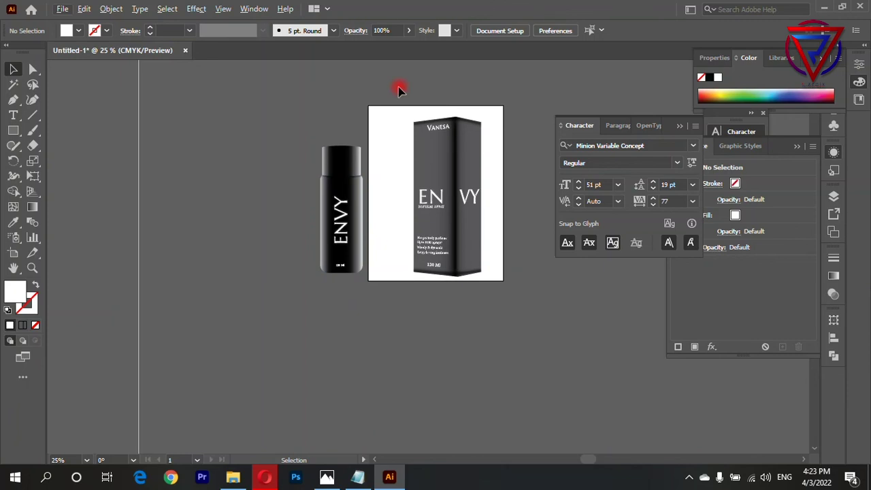
{"action": "left_click", "coordinate": [486, 269]}
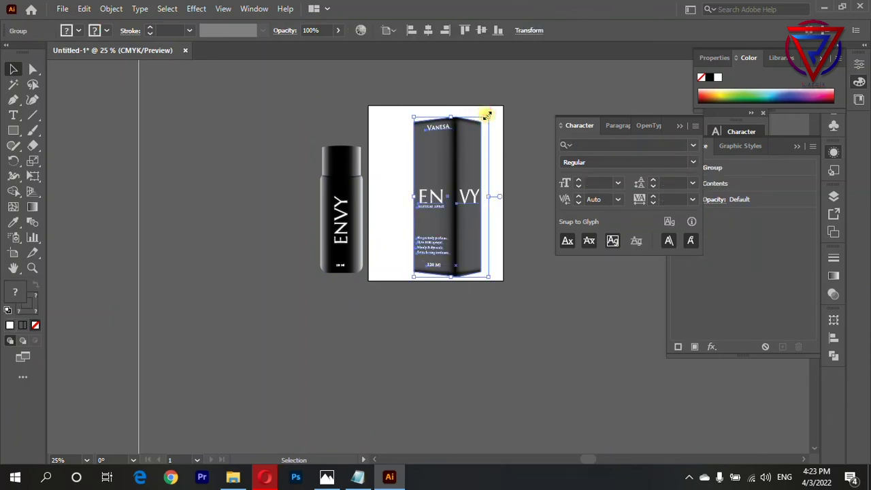
{"action": "left_click_drag", "start_coordinate": [488, 116], "coordinate": [472, 139]}
{"action": "key", "text": "ctrl+shift+a"}
{"action": "scroll", "coordinate": [444, 217], "scroll_direction": "up", "scroll_amount": 1}
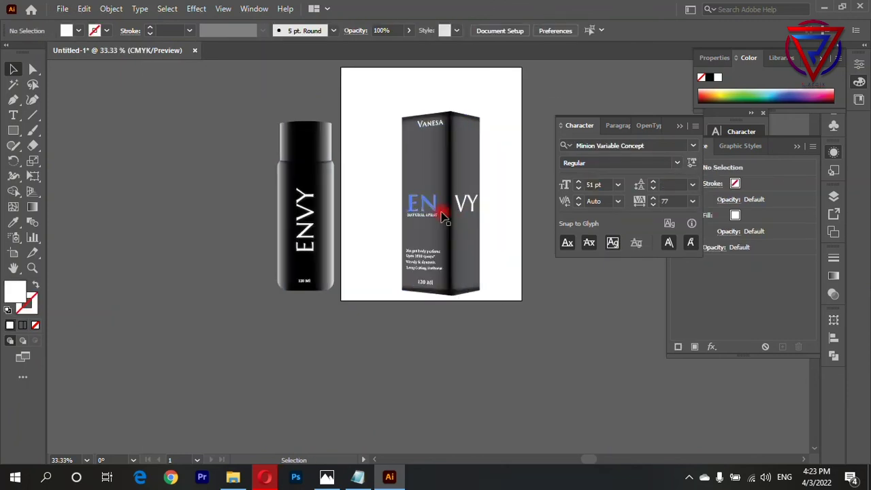
{"action": "left_click_drag", "start_coordinate": [451, 192], "coordinate": [463, 165]}
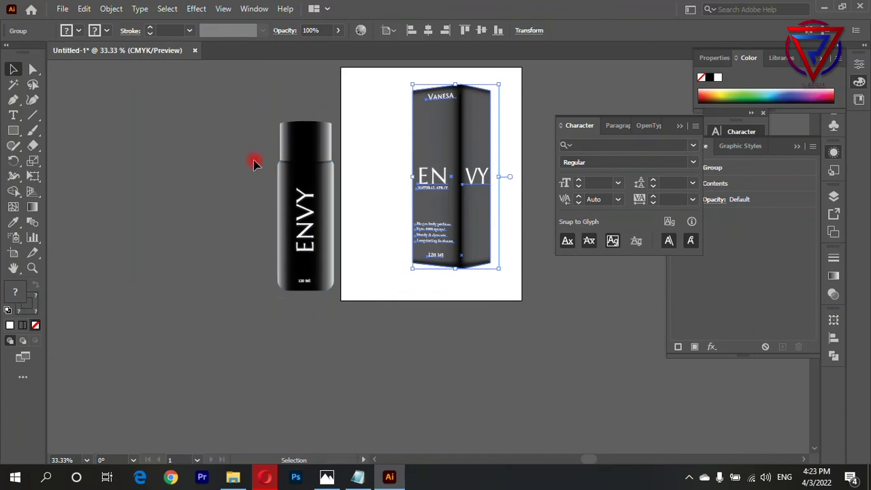
Place the bottle beside the box, bring it to front, and drag everything into Photoshop.
{"action": "left_click", "coordinate": [324, 287]}
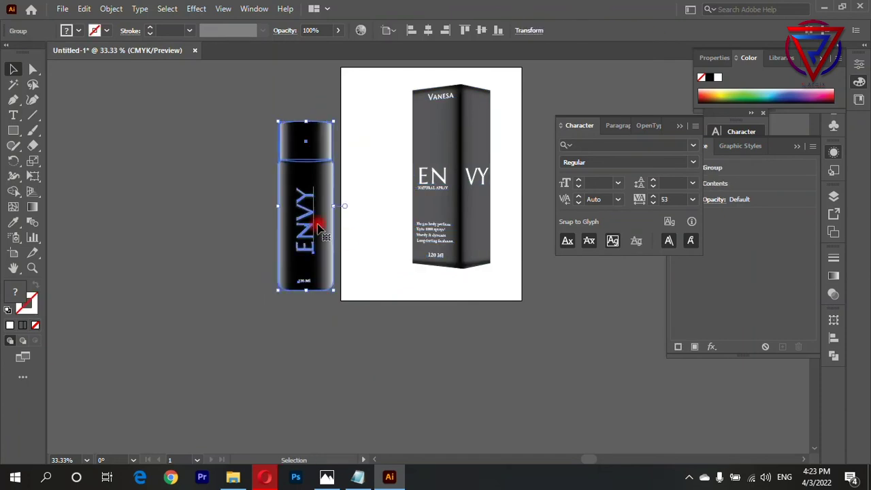
{"action": "mouse_move", "coordinate": [316, 226]}
{"action": "left_mouse_down"}
{"action": "mouse_move", "coordinate": [401, 215]}
{"action": "mouse_move", "coordinate": [398, 208]}
{"action": "left_mouse_up"}
{"action": "right_click", "coordinate": [398, 208]}
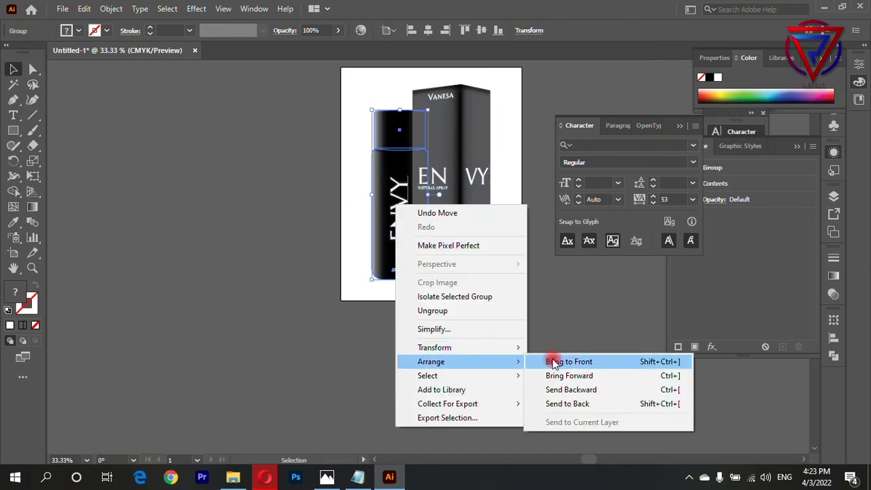
{"action": "left_click", "coordinate": [554, 360]}
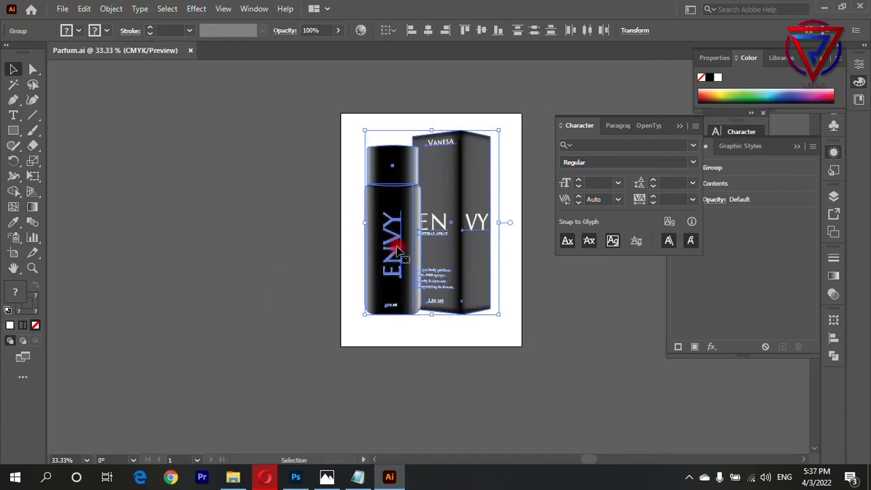
{"action": "mouse_move", "coordinate": [399, 250]}
{"action": "left_mouse_down"}
{"action": "mouse_move", "coordinate": [361, 303]}
{"action": "mouse_move", "coordinate": [379, 266]}
{"action": "left_mouse_up"}
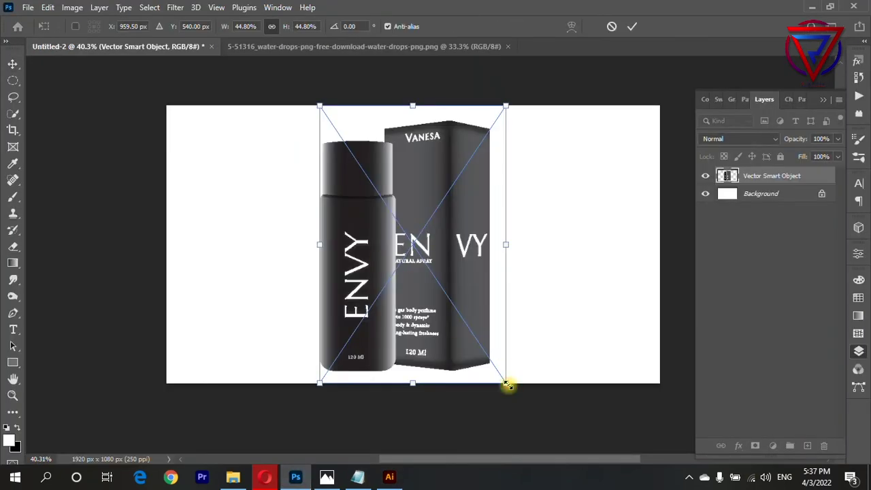
Shrink the placed bottle-and-box smart object and move it up-left on the canvas.
{"action": "left_click_drag", "start_coordinate": [509, 385], "coordinate": [414, 317]}
{"action": "mouse_move", "coordinate": [404, 229]}
{"action": "left_mouse_down"}
{"action": "mouse_move", "coordinate": [306, 264]}
{"action": "mouse_move", "coordinate": [396, 269]}
{"action": "left_mouse_up"}
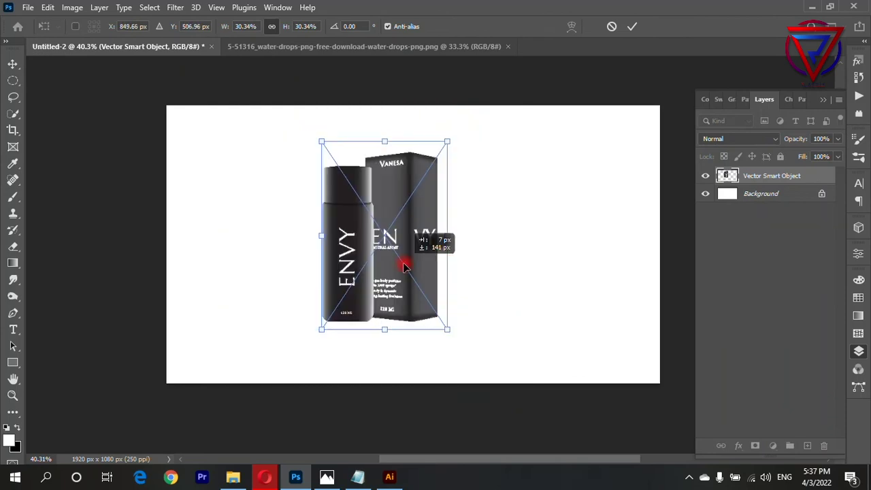
{"action": "left_click", "coordinate": [797, 198]}
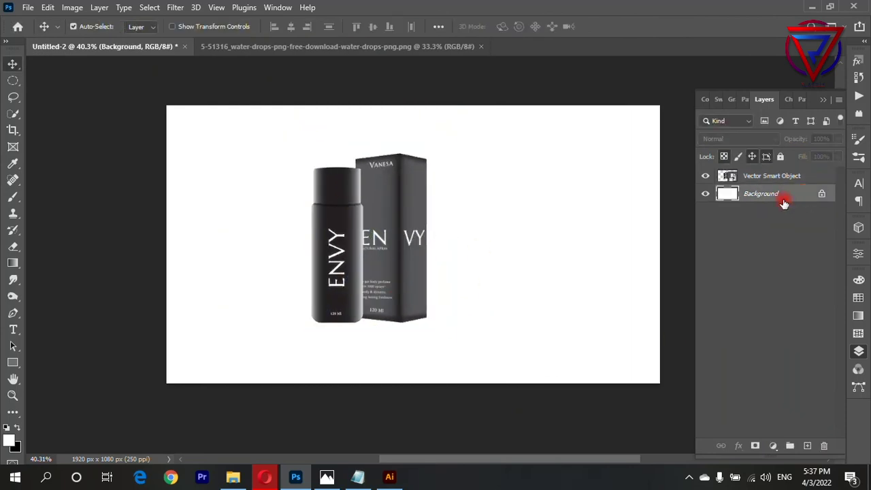
Fill the Background with a top-to-bottom light grey to slate blue gradient.
{"action": "left_click", "coordinate": [11, 264]}
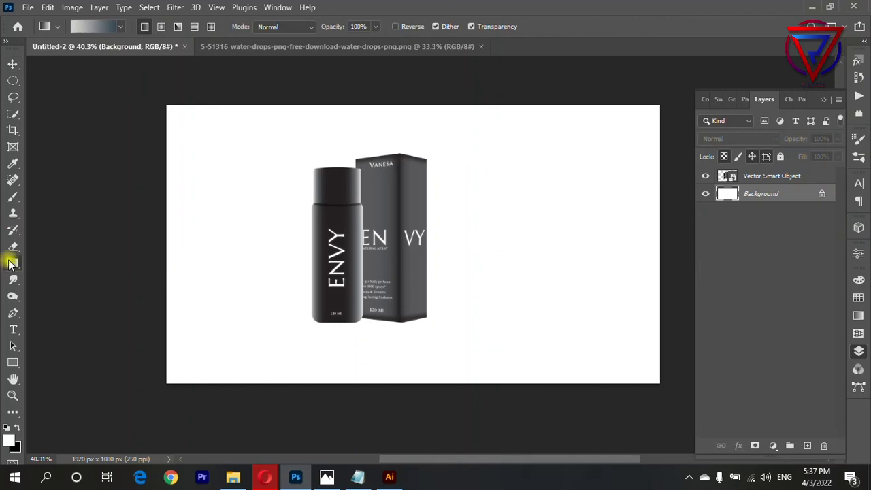
{"action": "left_click_drag", "start_coordinate": [410, 102], "coordinate": [406, 350]}
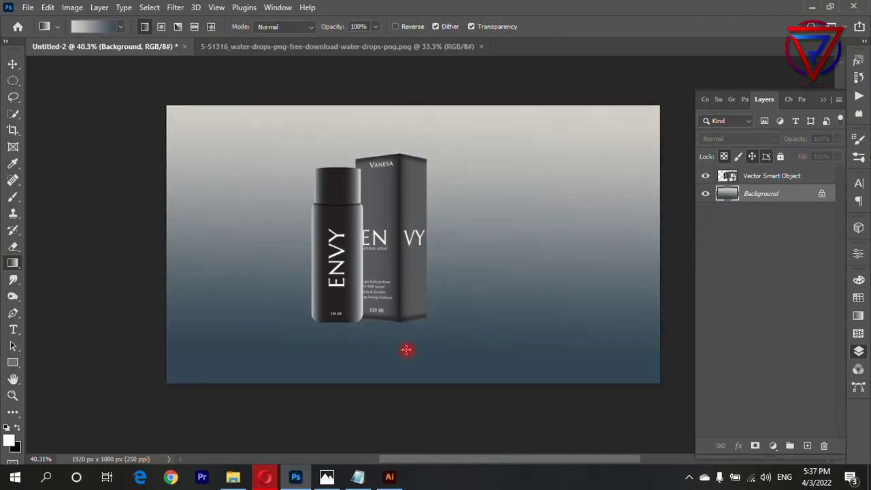
{"action": "left_click", "coordinate": [853, 282]}
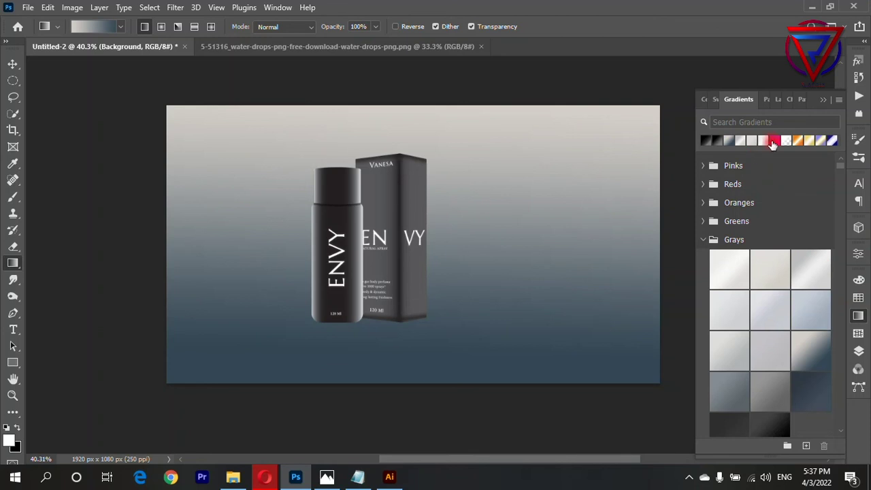
{"action": "left_click", "coordinate": [119, 28]}
Change the gradient's dark end stop to a deeper blue-black in the Gradient Editor.
{"action": "double_click", "coordinate": [817, 320]}
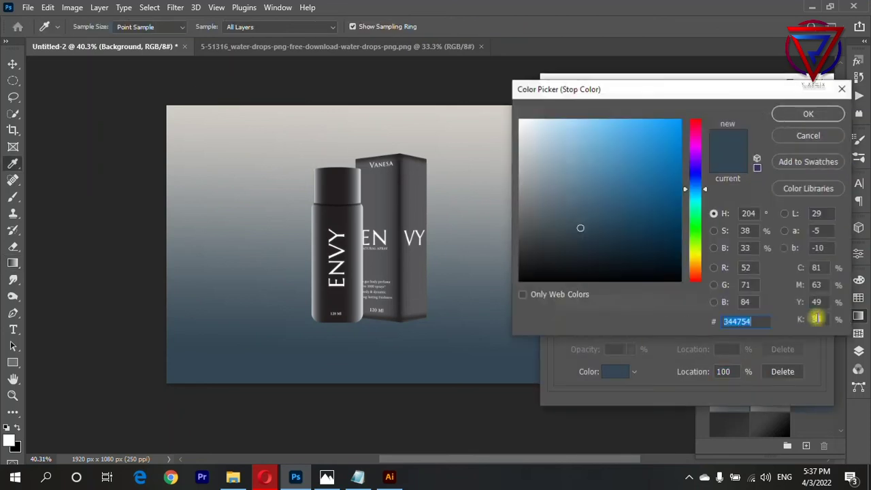
{"action": "left_click_drag", "start_coordinate": [578, 247], "coordinate": [597, 266]}
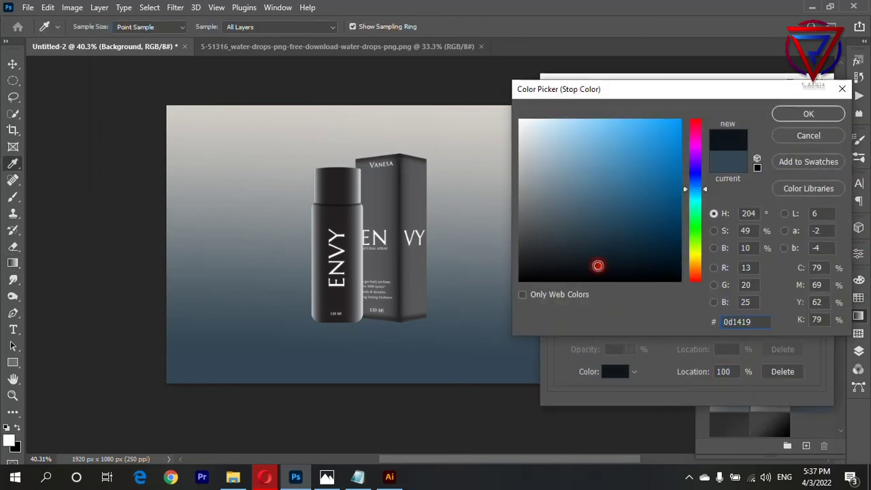
{"action": "left_click", "coordinate": [808, 114]}
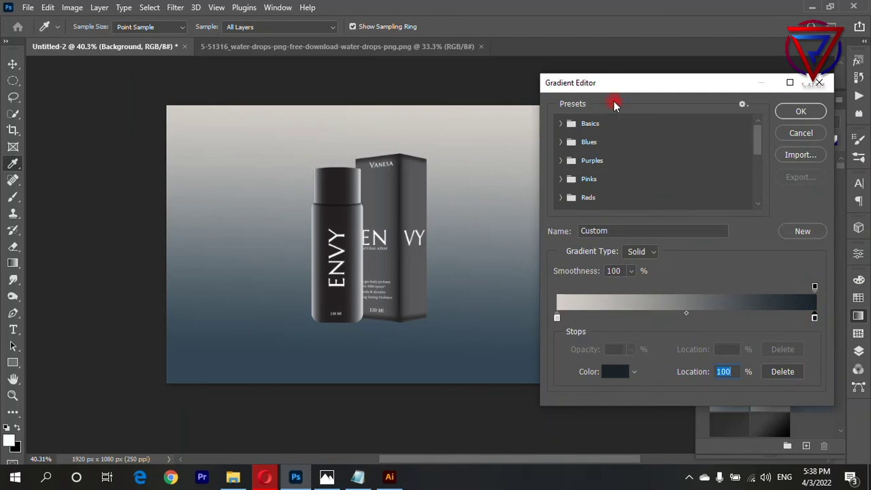
{"action": "double_click", "coordinate": [763, 326]}
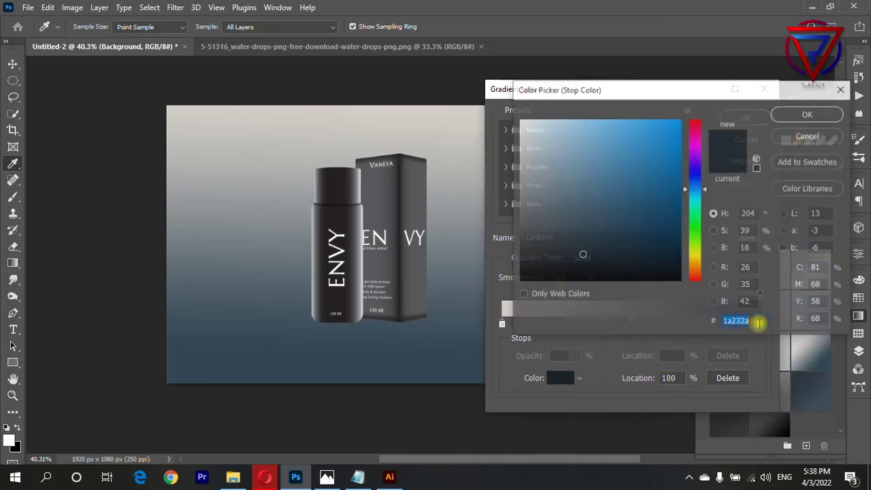
{"action": "left_click", "coordinate": [614, 247]}
{"action": "left_click", "coordinate": [785, 113]}
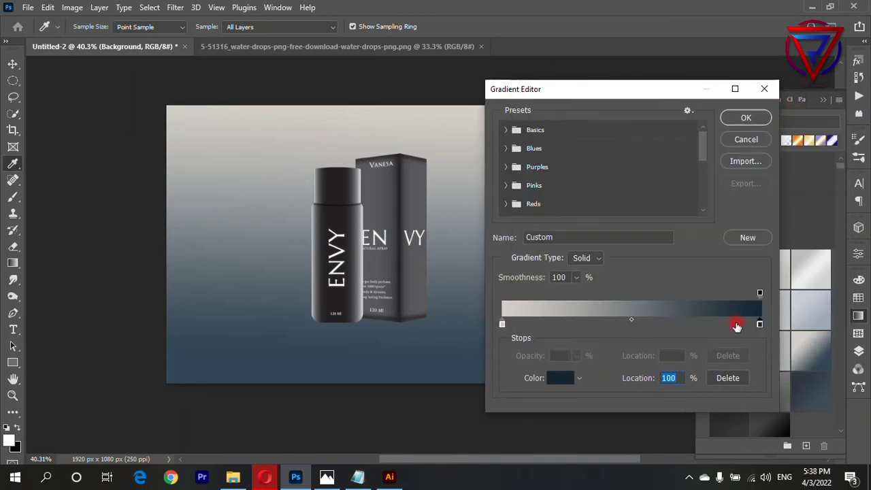
{"action": "left_click", "coordinate": [758, 134]}
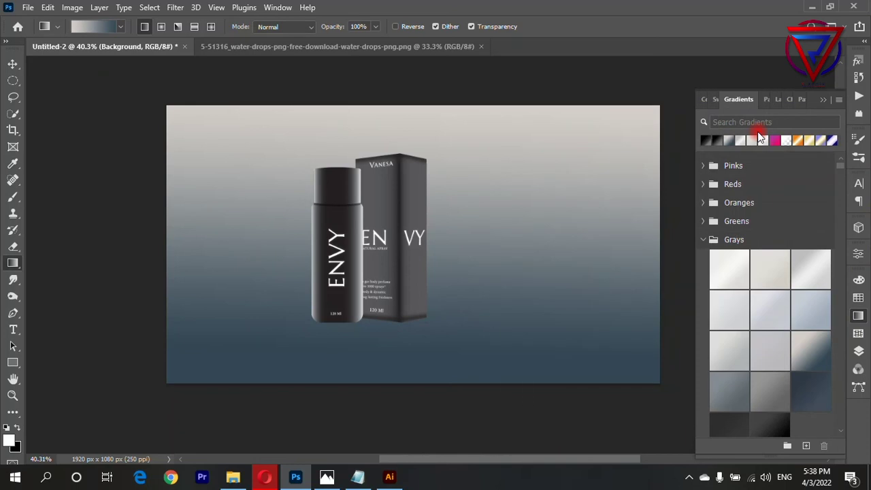
{"action": "scroll", "coordinate": [826, 342], "scroll_direction": "down", "scroll_amount": 2}
{"action": "scroll", "coordinate": [827, 343], "scroll_direction": "up", "scroll_amount": 1}
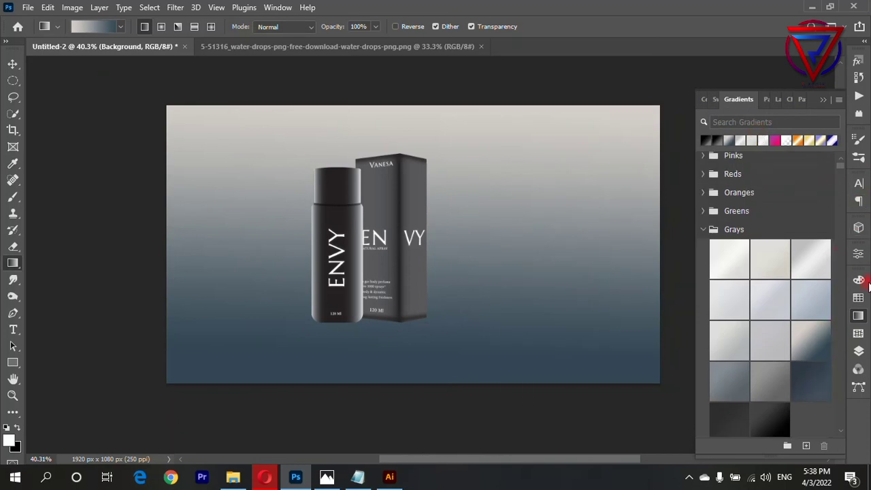
Unlock the Background as Layer 0 and set the gradient's right stop to #12171a.
{"action": "left_click", "coordinate": [859, 351]}
{"action": "double_click", "coordinate": [796, 195]}
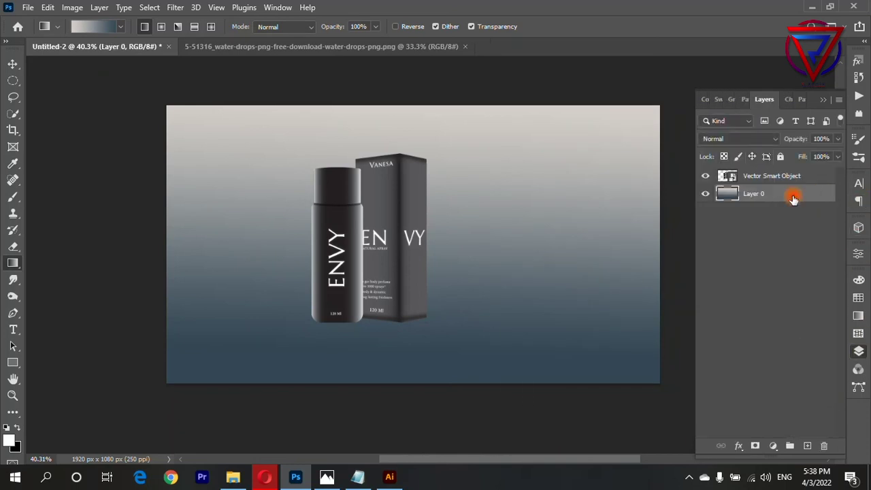
{"action": "left_click", "coordinate": [97, 27]}
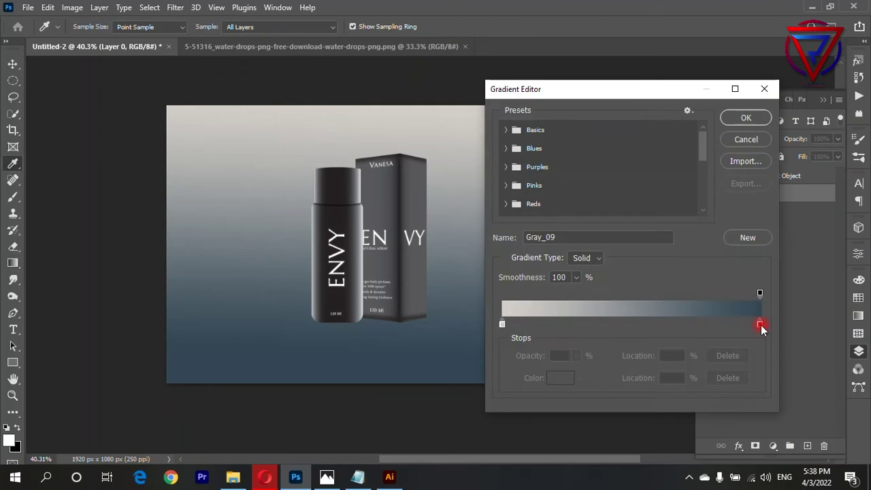
{"action": "double_click", "coordinate": [761, 325]}
{"action": "left_click", "coordinate": [659, 241]}
{"action": "left_click_drag", "start_coordinate": [569, 250], "coordinate": [568, 264]}
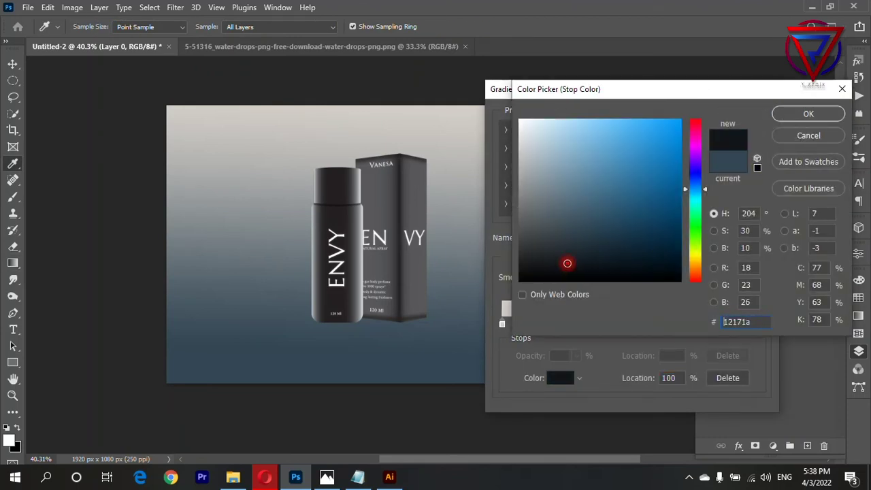
{"action": "left_click", "coordinate": [808, 114]}
{"action": "left_click", "coordinate": [754, 129]}
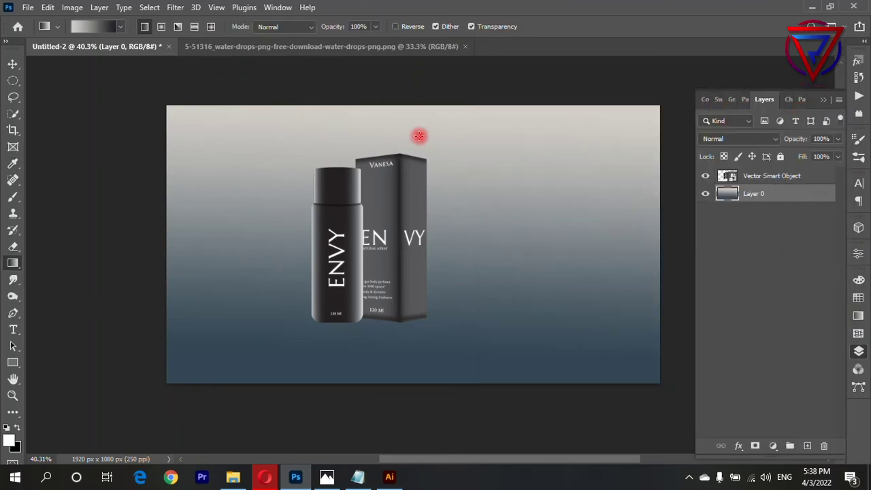
Redraw the gradient bottom-up: near-black at top, light grey only along the bottom.
{"action": "left_click_drag", "start_coordinate": [414, 107], "coordinate": [417, 377]}
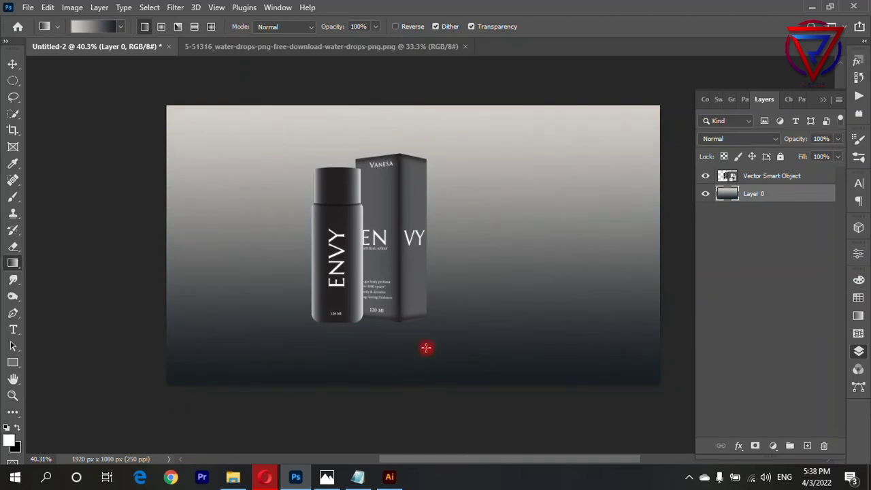
{"action": "left_click_drag", "start_coordinate": [404, 380], "coordinate": [401, 89]}
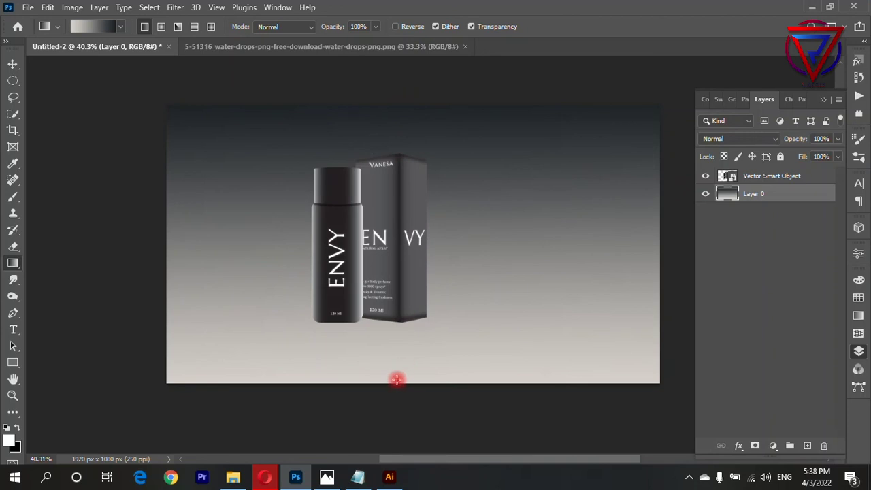
{"action": "left_click_drag", "start_coordinate": [397, 292], "coordinate": [397, 294]}
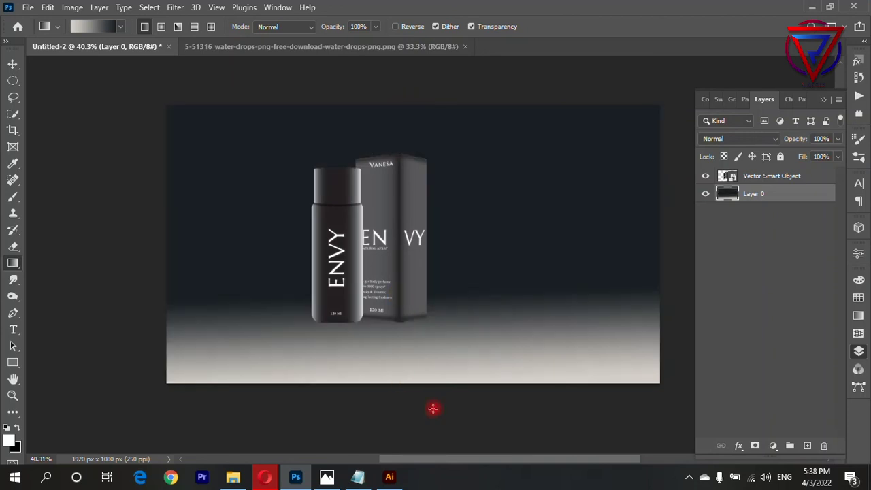
{"action": "left_click_drag", "start_coordinate": [414, 386], "coordinate": [413, 213]}
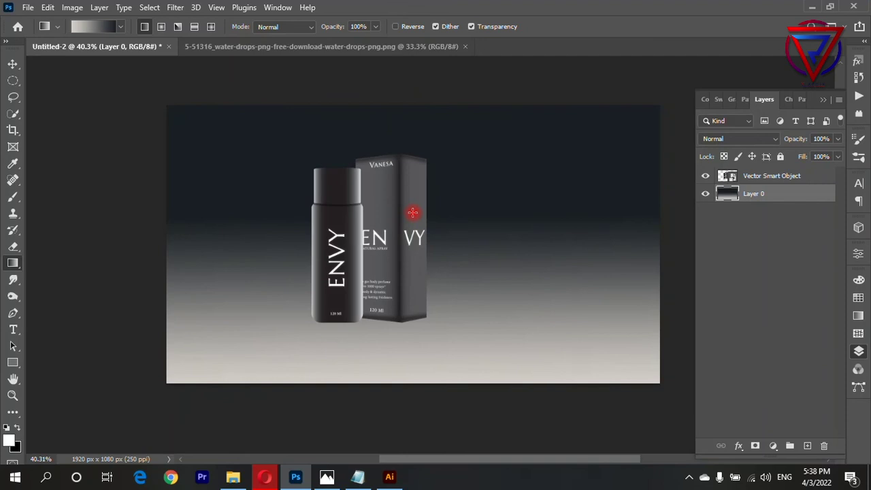
{"action": "scroll", "coordinate": [448, 329], "scroll_direction": "up", "scroll_amount": 2}
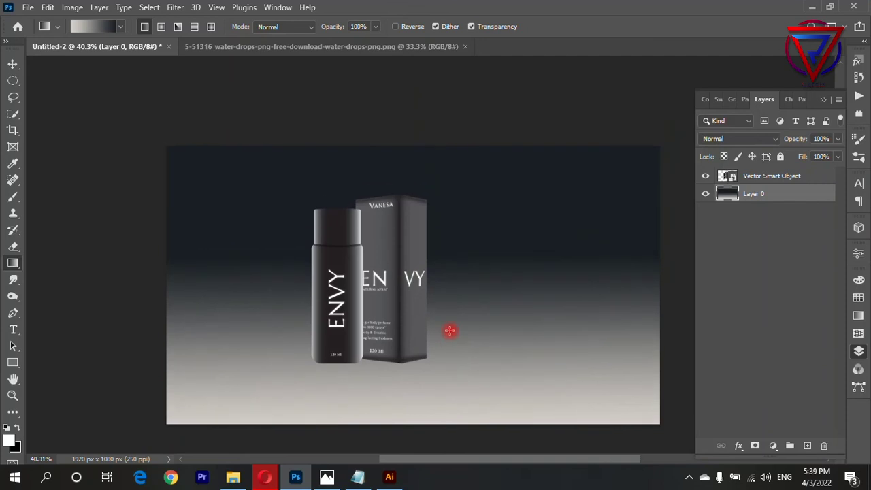
Shift the bottle and box left and bring the smoke-33815 layer into the mockup.
{"action": "left_click", "coordinate": [12, 63]}
{"action": "left_click_drag", "start_coordinate": [401, 262], "coordinate": [367, 280]}
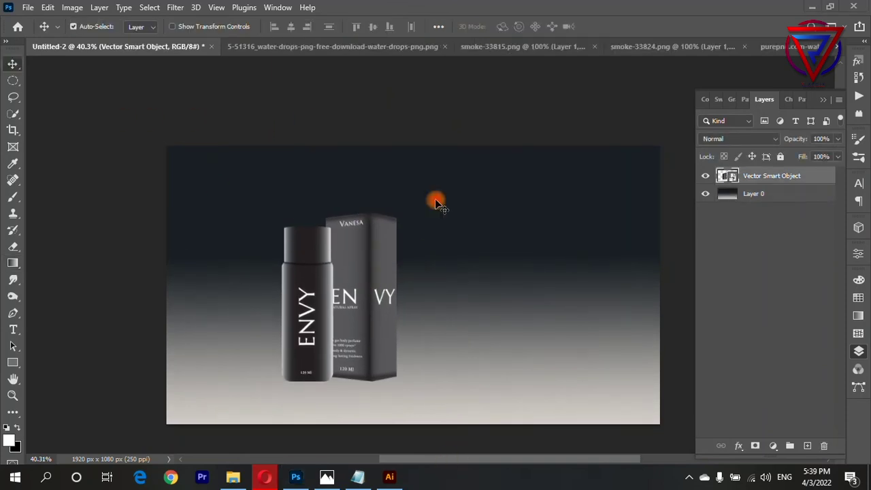
{"action": "left_click", "coordinate": [507, 46]}
{"action": "left_click_drag", "start_coordinate": [443, 205], "coordinate": [380, 286]}
{"action": "left_click", "coordinate": [557, 47]}
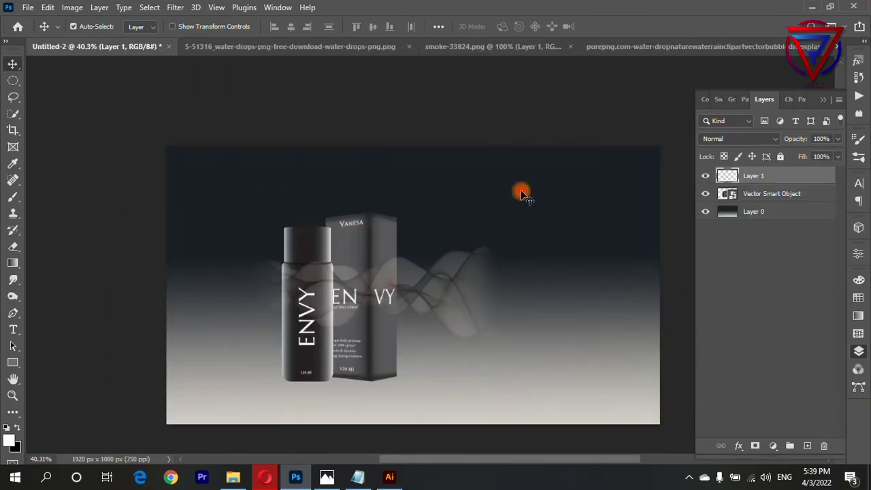
Stretch the smoke across the canvas and send it behind the smart object.
{"action": "key", "text": "ctrl+t"}
{"action": "left_click_drag", "start_coordinate": [515, 288], "coordinate": [659, 288]}
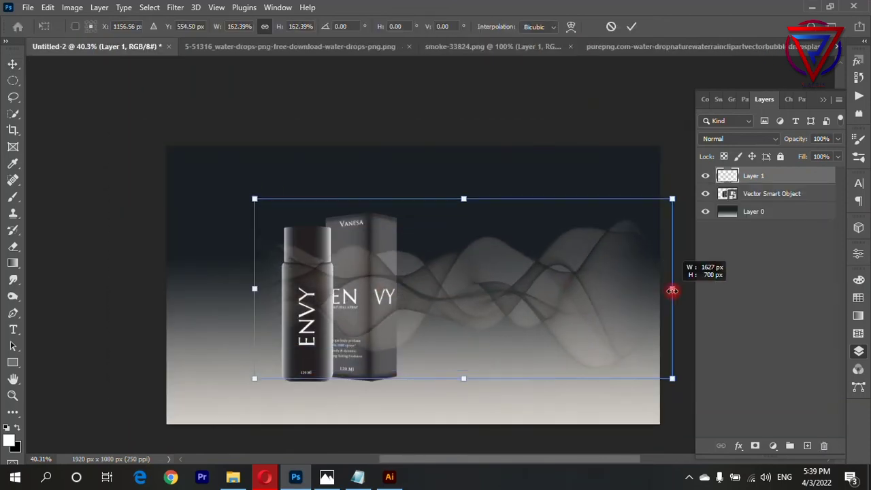
{"action": "left_click_drag", "start_coordinate": [255, 288], "coordinate": [169, 292]}
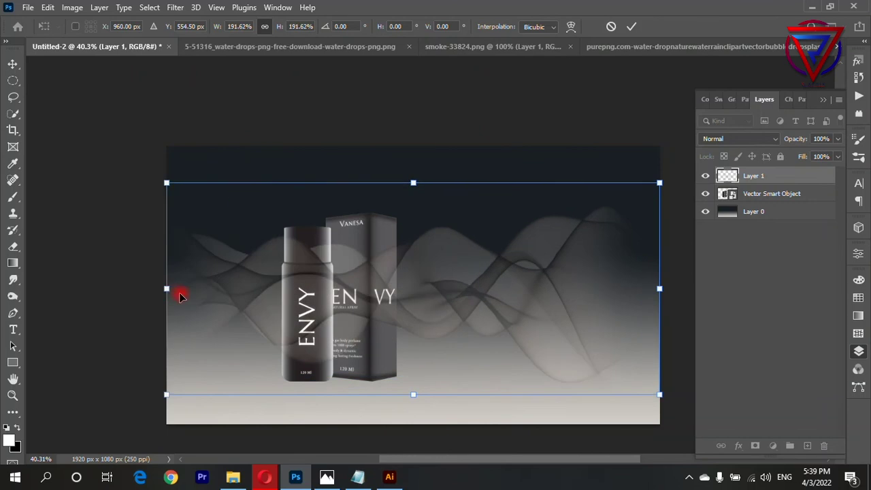
{"action": "key", "text": "Return"}
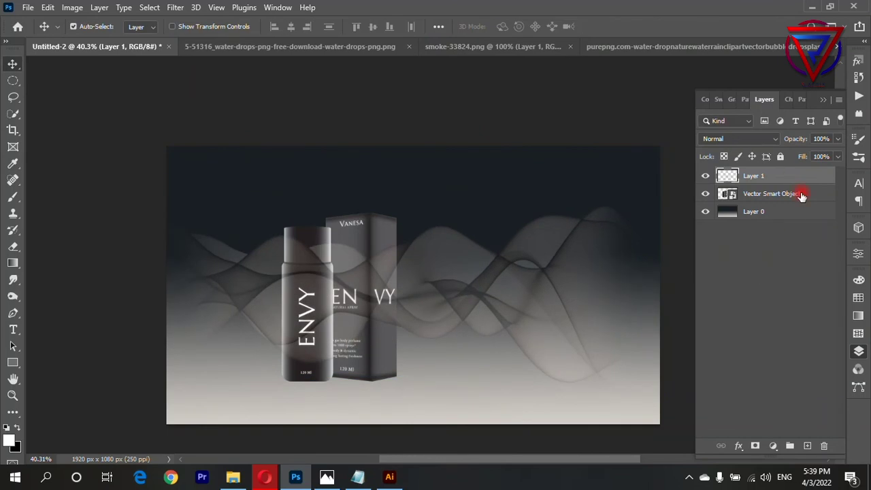
{"action": "key", "text": "ctrl+["}
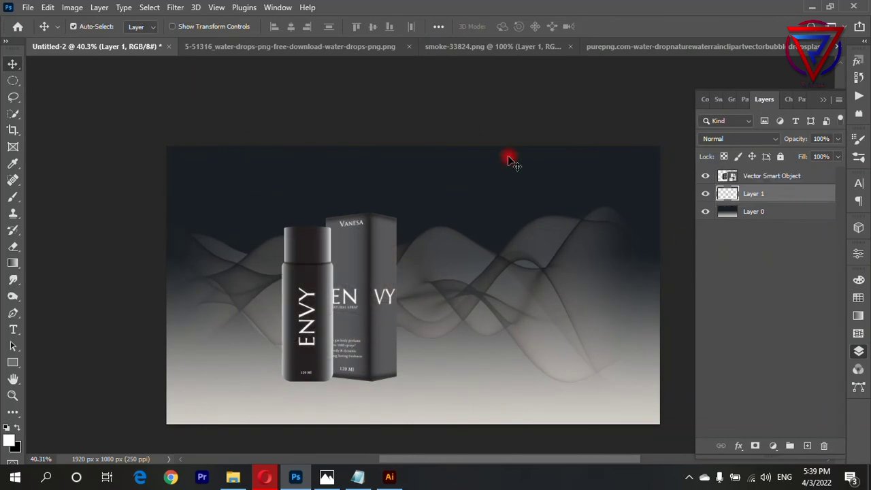
{"action": "scroll", "coordinate": [508, 156], "scroll_direction": "down", "scroll_amount": 1}
Lower the wavy smoke, then bring in and scale the smoke-33824 wisps.
{"action": "mouse_move", "coordinate": [503, 171]}
{"action": "left_mouse_down"}
{"action": "mouse_move", "coordinate": [498, 282]}
{"action": "mouse_move", "coordinate": [502, 262]}
{"action": "mouse_move", "coordinate": [125, 49]}
{"action": "mouse_move", "coordinate": [361, 204]}
{"action": "left_mouse_up"}
{"action": "left_click", "coordinate": [457, 48]}
{"action": "mouse_move", "coordinate": [412, 177]}
{"action": "left_mouse_down"}
{"action": "mouse_move", "coordinate": [434, 151]}
{"action": "mouse_move", "coordinate": [393, 155]}
{"action": "mouse_move", "coordinate": [355, 197]}
{"action": "mouse_move", "coordinate": [366, 155]}
{"action": "mouse_move", "coordinate": [392, 265]}
{"action": "left_mouse_up"}
{"action": "key", "text": "ctrl+t"}
{"action": "key", "text": "Return"}
Duplicate the wisps and place the newest copy above the Vector Smart Object, over the bottles.
{"action": "key", "text": "ctrl+j"}
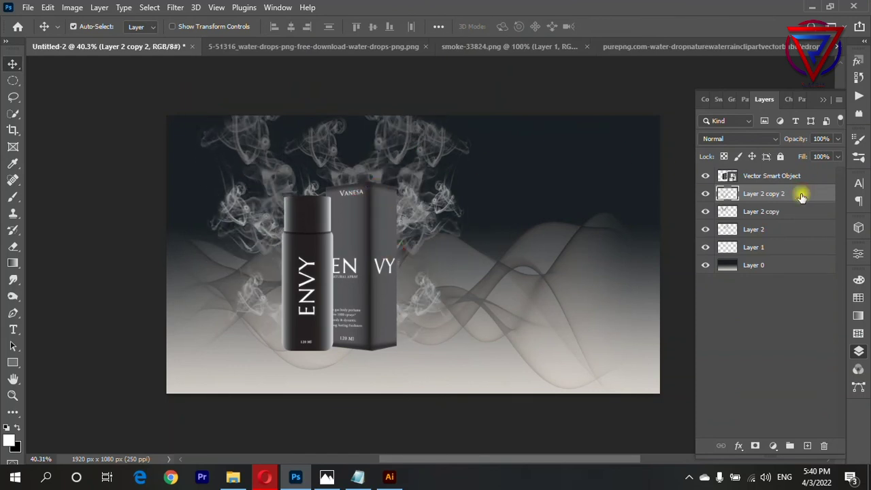
{"action": "left_click_drag", "start_coordinate": [802, 196], "coordinate": [797, 176]}
{"action": "left_click_drag", "start_coordinate": [376, 314], "coordinate": [368, 317]}
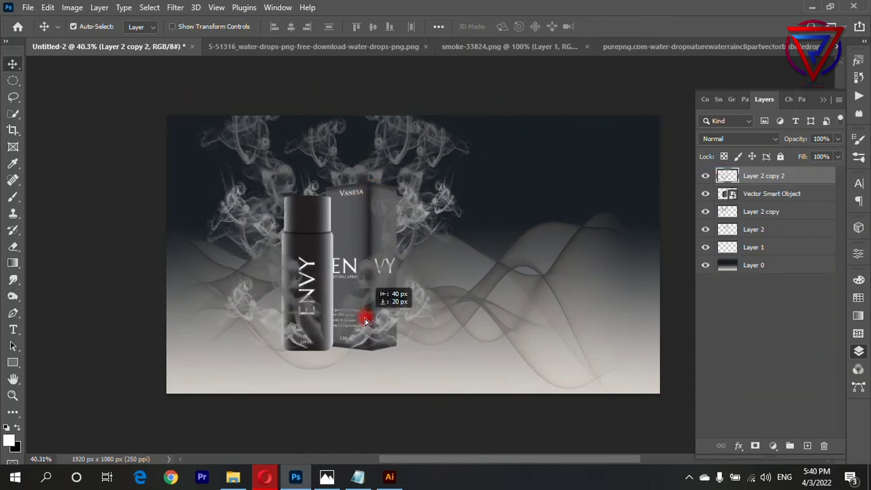
Browse the water-drops images, marking a drop area, then go to smoke-.png and drag its smoke.
{"action": "left_click", "coordinate": [288, 46]}
{"action": "left_click", "coordinate": [689, 46]}
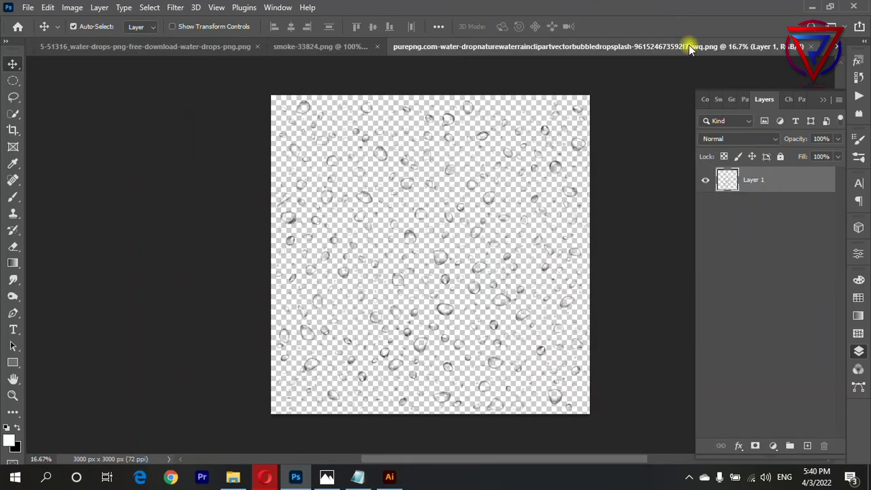
{"action": "left_click_drag", "start_coordinate": [472, 179], "coordinate": [379, 143]}
{"action": "left_click", "coordinate": [232, 46]}
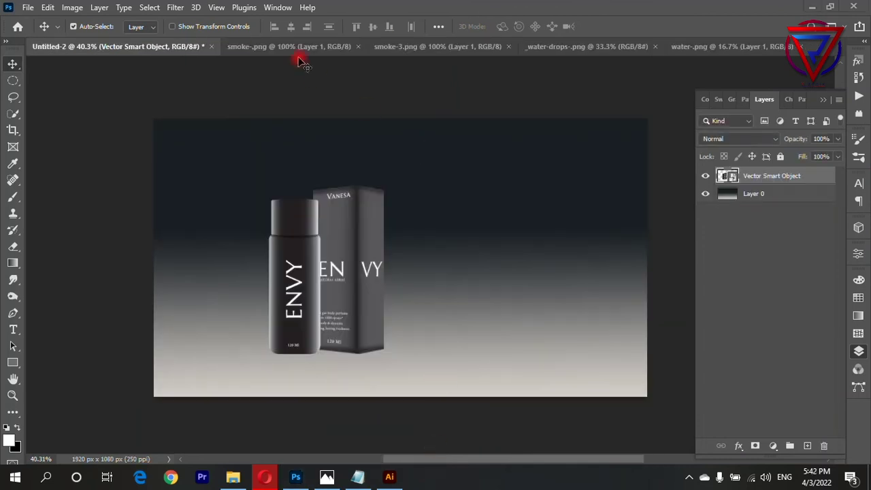
{"action": "left_click", "coordinate": [291, 46]}
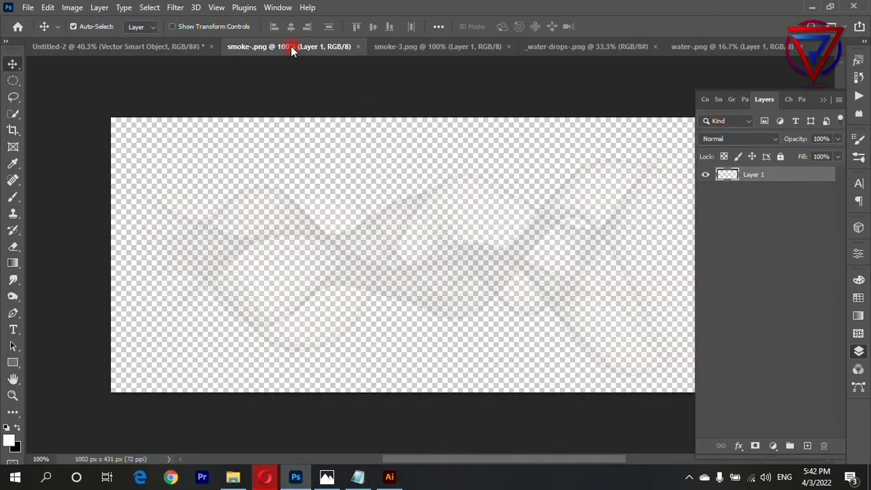
{"action": "mouse_move", "coordinate": [331, 132]}
{"action": "left_mouse_down"}
{"action": "mouse_move", "coordinate": [121, 80]}
{"action": "mouse_move", "coordinate": [208, 175]}
{"action": "mouse_move", "coordinate": [329, 153]}
{"action": "left_mouse_up"}
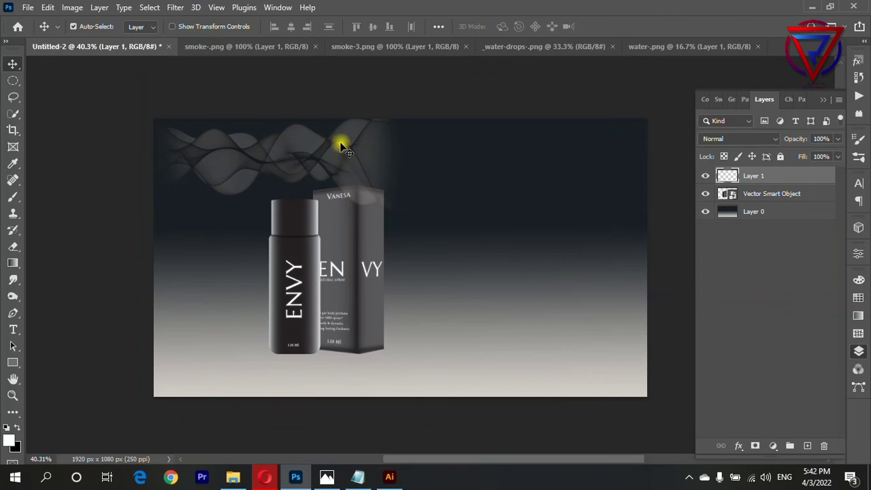
Widen the smoke wave across the full top, then Alt-drag a duplicate to the canvas bottom.
{"action": "key", "text": "ctrl+t"}
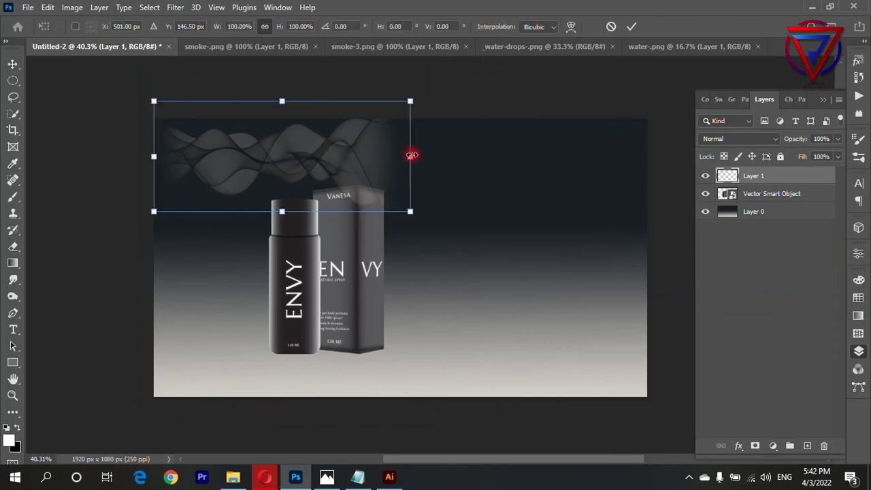
{"action": "left_click_drag", "start_coordinate": [413, 156], "coordinate": [671, 165]}
{"action": "key", "text": "Return"}
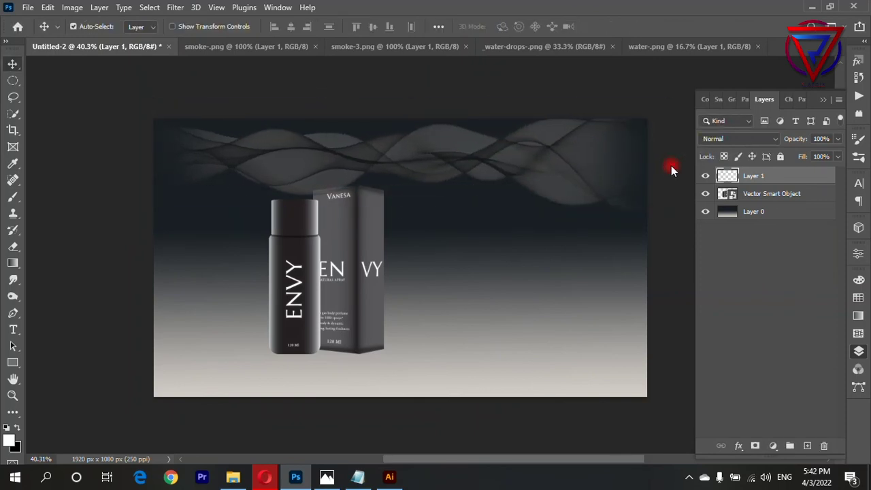
{"action": "left_click_drag", "start_coordinate": [286, 155], "coordinate": [286, 155]}
{"action": "key", "text": "ctrl+t"}
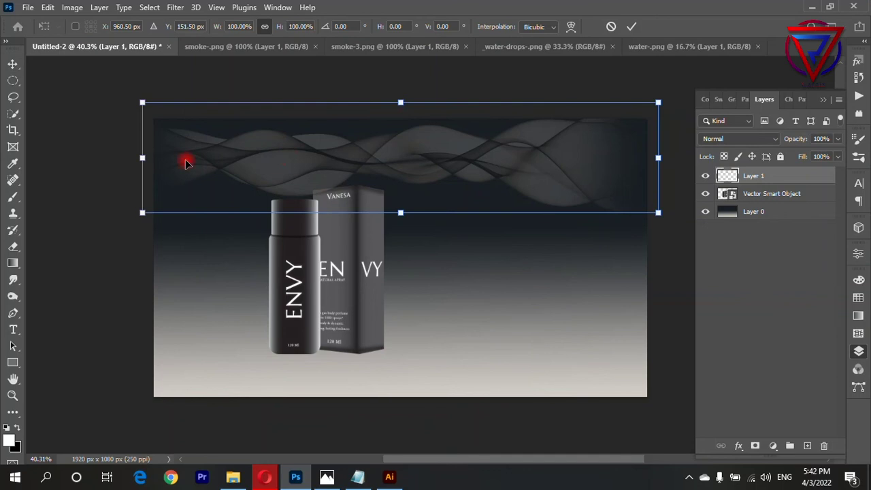
{"action": "left_click_drag", "start_coordinate": [138, 162], "coordinate": [144, 156]}
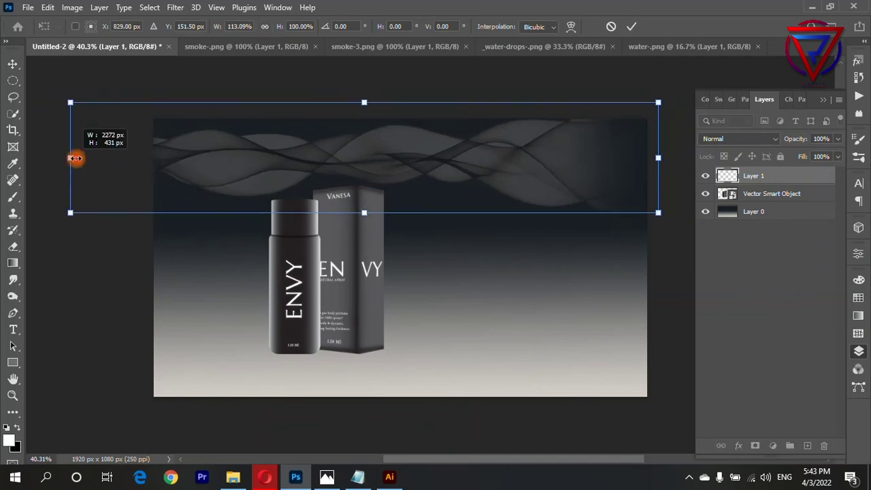
{"action": "left_click_drag", "start_coordinate": [144, 157], "coordinate": [145, 155]}
{"action": "key", "text": "Return"}
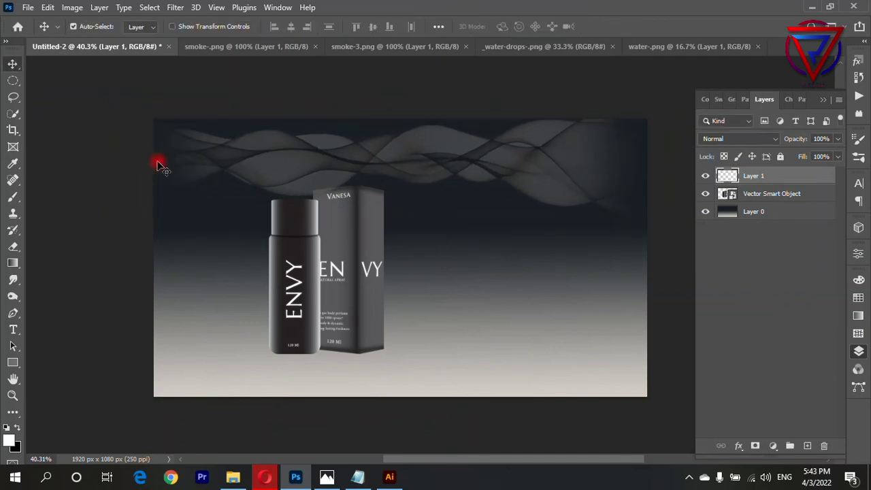
{"action": "left_click_drag", "start_coordinate": [309, 150], "coordinate": [298, 345]}
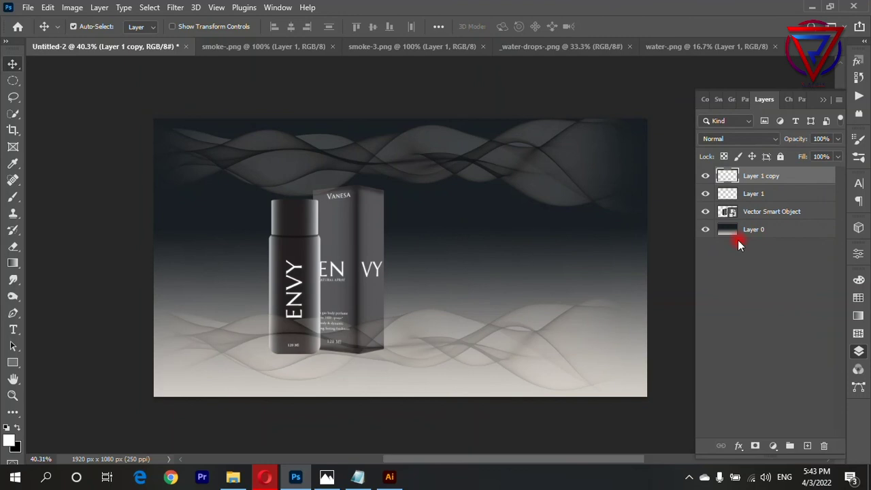
Set Layer 1 copy to Divide, move it mid-canvas, and delete the original Layer 1.
{"action": "left_click", "coordinate": [752, 139]}
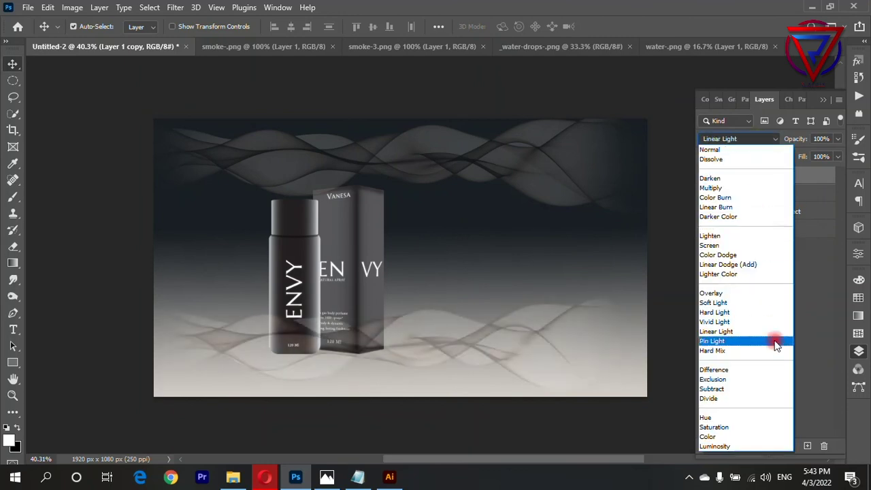
{"action": "left_click", "coordinate": [780, 401]}
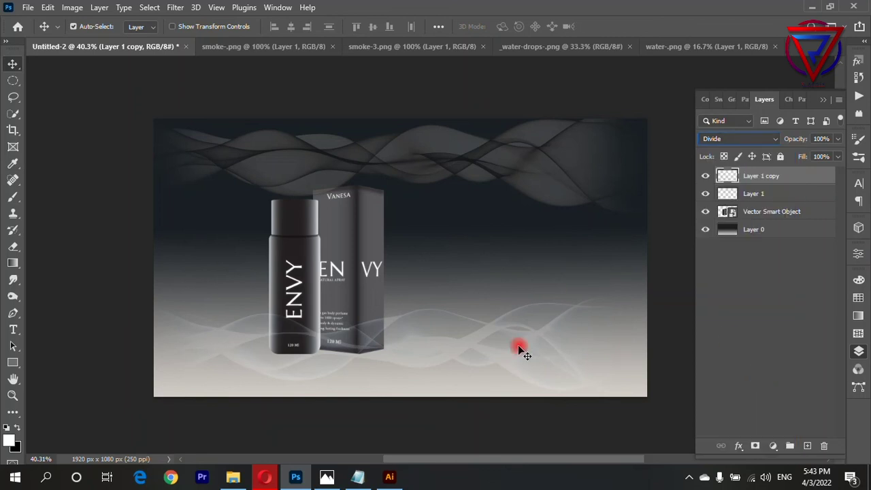
{"action": "left_click_drag", "start_coordinate": [519, 349], "coordinate": [527, 252]}
{"action": "left_click", "coordinate": [528, 164]}
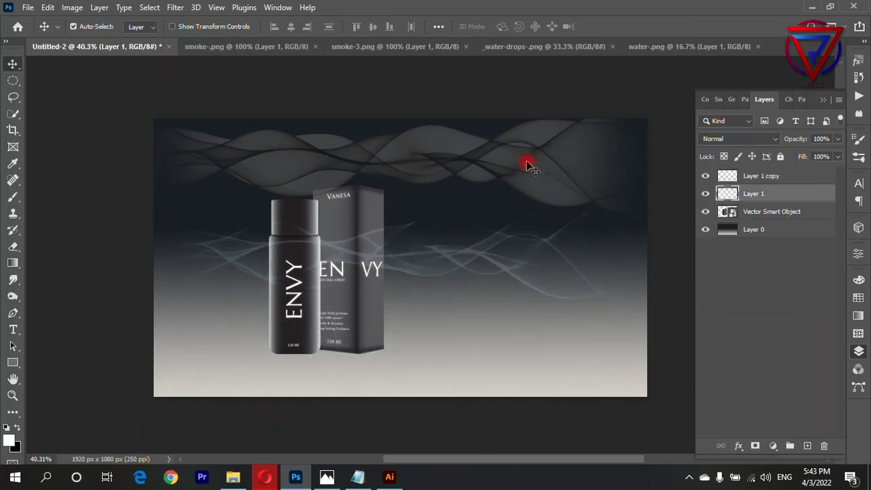
{"action": "key", "text": "Delete"}
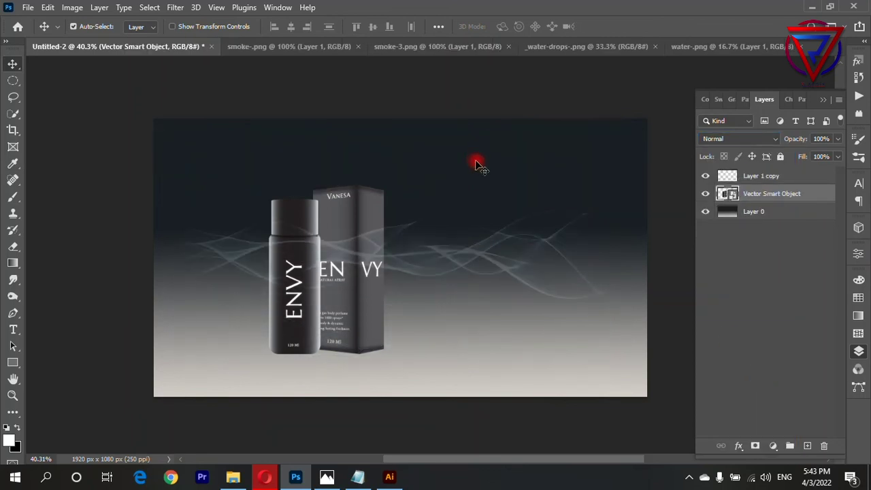
{"action": "key", "text": "ctrl+t"}
{"action": "key", "text": "Escape"}
{"action": "key", "text": "alt+bracketright"}
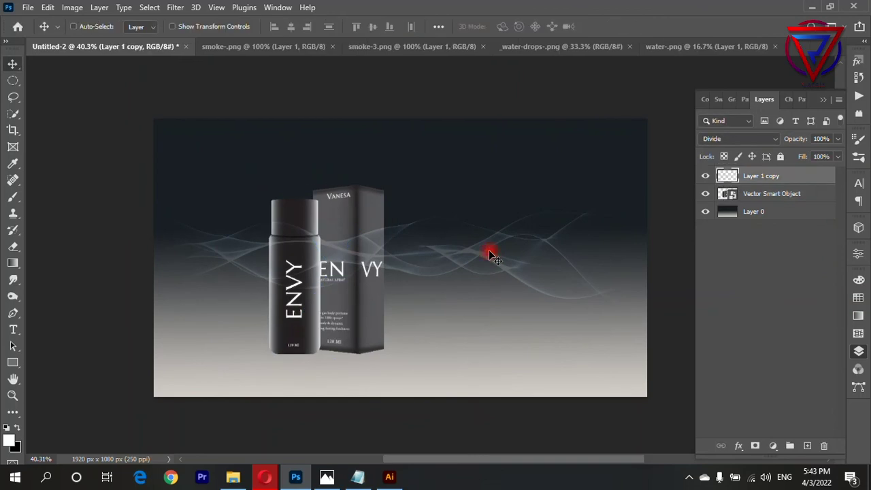
Stretch the smoke copy edge to edge over the middle and move it below the Vector Smart Object.
{"action": "key", "text": "ctrl+t"}
{"action": "left_click_drag", "start_coordinate": [666, 193], "coordinate": [602, 207]}
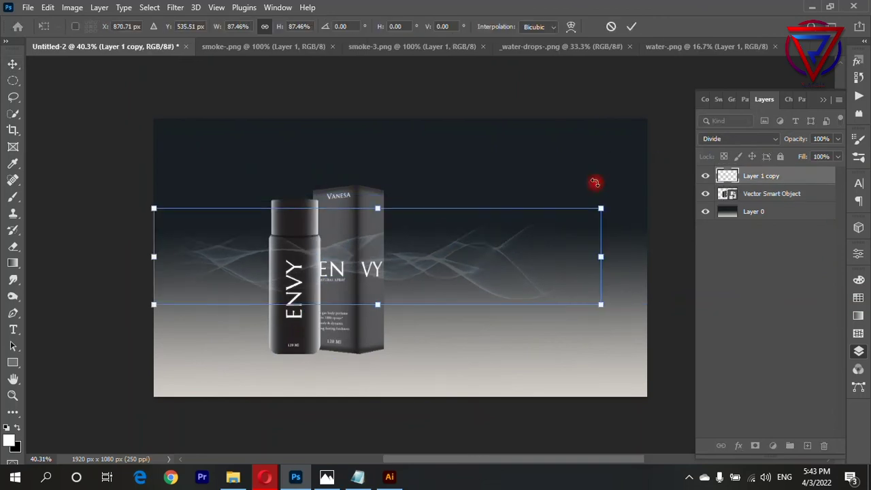
{"action": "left_click_drag", "start_coordinate": [375, 210], "coordinate": [390, 86]}
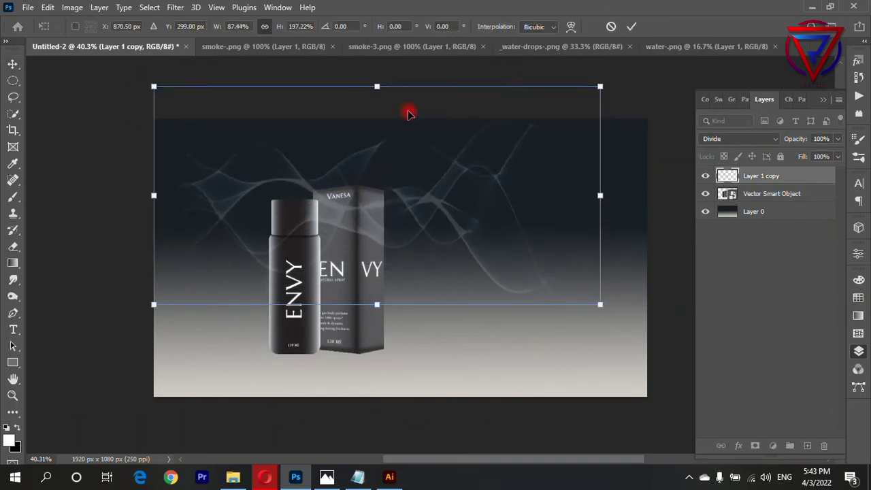
{"action": "left_click_drag", "start_coordinate": [434, 188], "coordinate": [448, 247]}
{"action": "left_click_drag", "start_coordinate": [612, 253], "coordinate": [652, 258]}
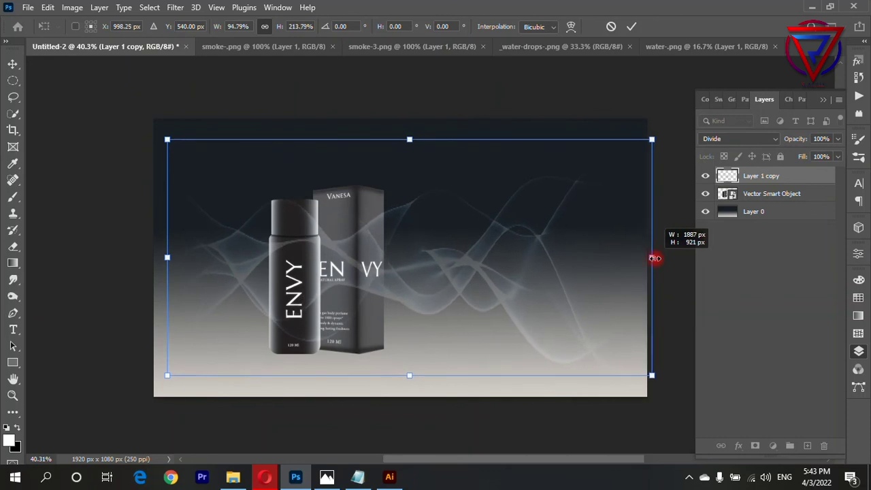
{"action": "left_click_drag", "start_coordinate": [162, 262], "coordinate": [150, 253]}
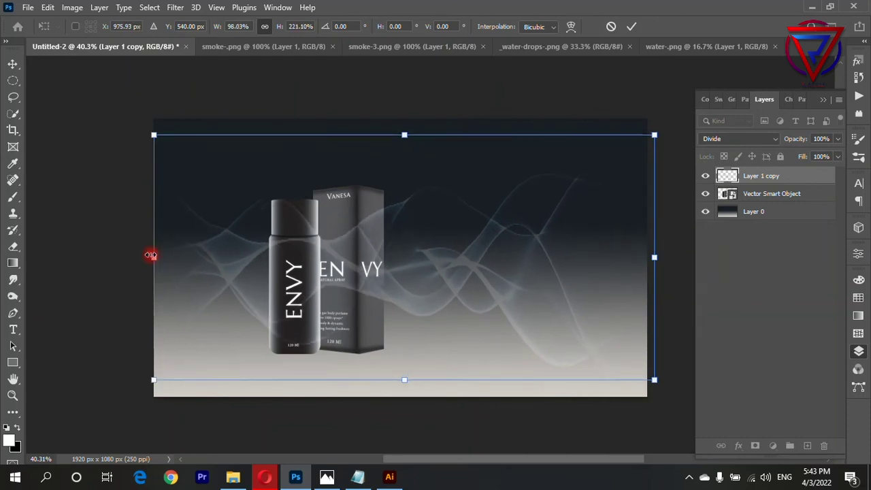
{"action": "key", "text": "Return"}
{"action": "left_click_drag", "start_coordinate": [762, 177], "coordinate": [766, 196]}
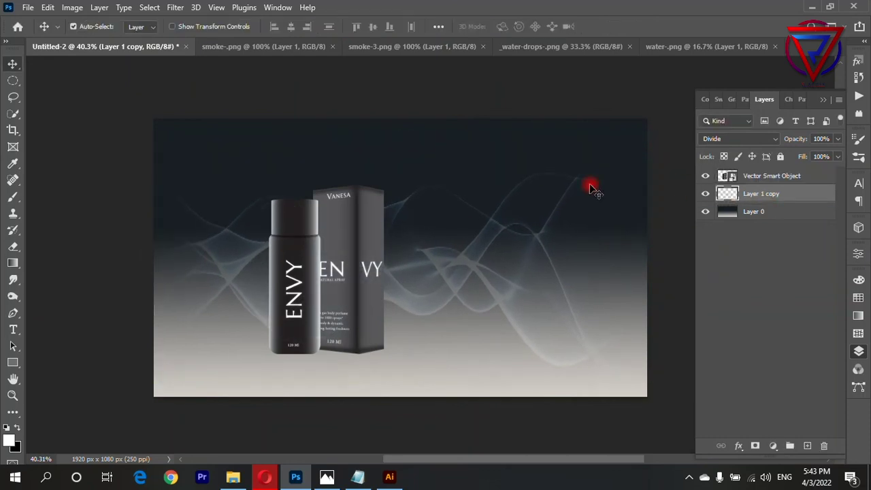
Bring the smoke-3 plumes in and transform both plume layers taller around the product.
{"action": "left_click", "coordinate": [282, 46]}
{"action": "left_click", "coordinate": [332, 46]}
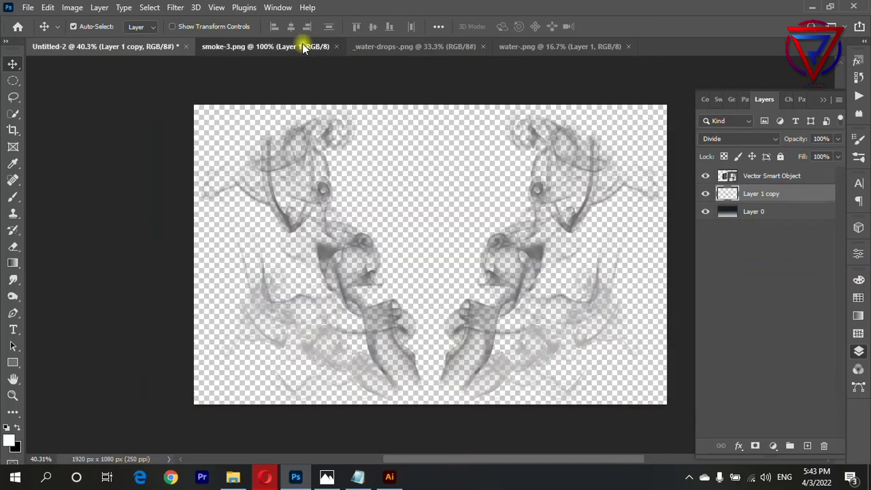
{"action": "mouse_move", "coordinate": [301, 188]}
{"action": "left_mouse_down"}
{"action": "mouse_move", "coordinate": [255, 255]}
{"action": "mouse_move", "coordinate": [382, 159]}
{"action": "left_mouse_up"}
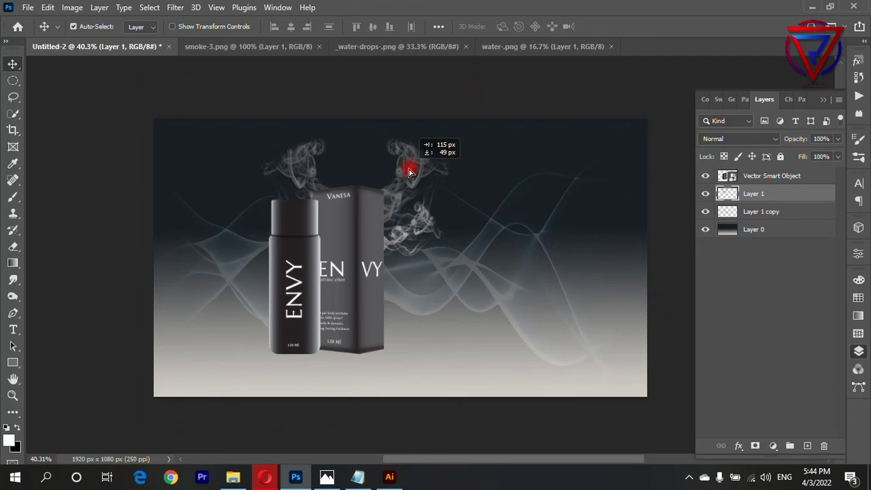
{"action": "mouse_move", "coordinate": [381, 159]}
{"action": "left_mouse_down"}
{"action": "mouse_move", "coordinate": [418, 175]}
{"action": "mouse_move", "coordinate": [359, 178]}
{"action": "left_mouse_up"}
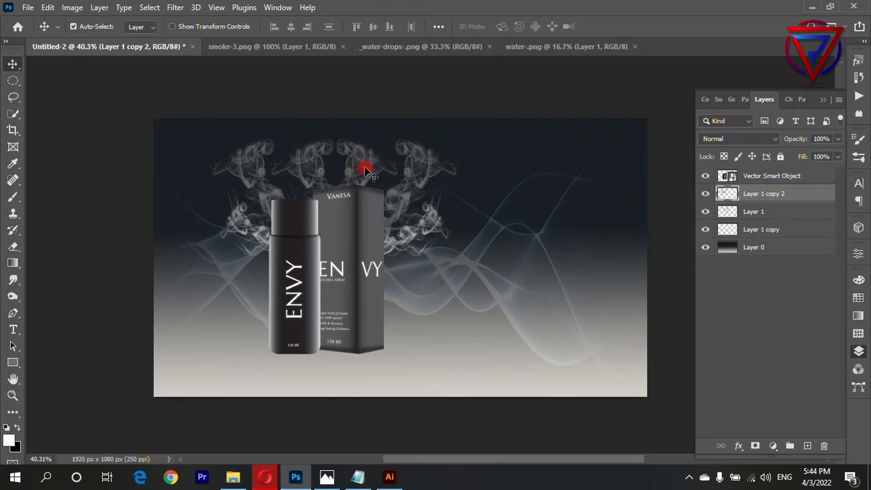
{"action": "left_click", "coordinate": [762, 213], "text": "ctrl"}
{"action": "key", "text": "ctrl+t"}
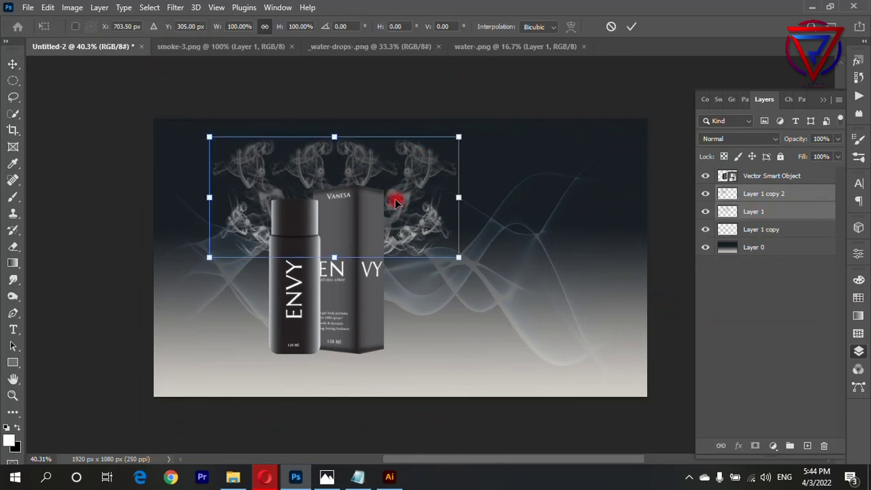
{"action": "mouse_move", "coordinate": [394, 194]}
{"action": "left_mouse_down"}
{"action": "mouse_move", "coordinate": [389, 171]}
{"action": "mouse_move", "coordinate": [386, 227]}
{"action": "left_mouse_up"}
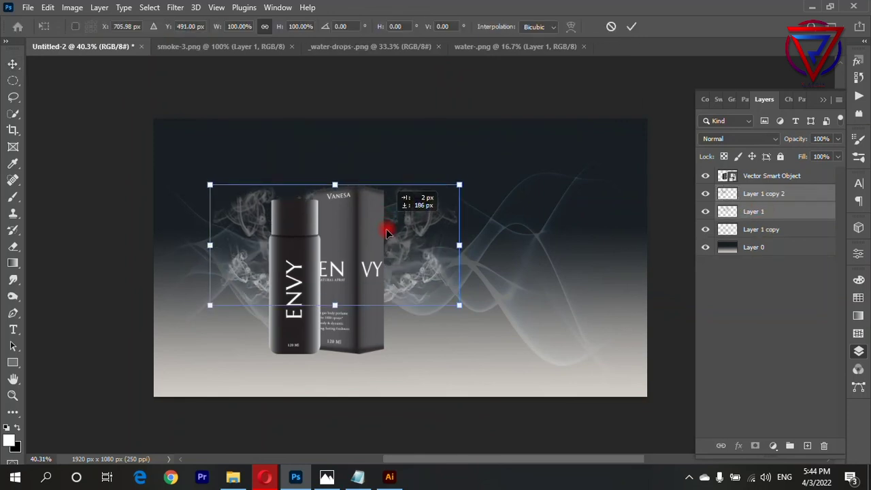
{"action": "left_click_drag", "start_coordinate": [334, 185], "coordinate": [337, 149]}
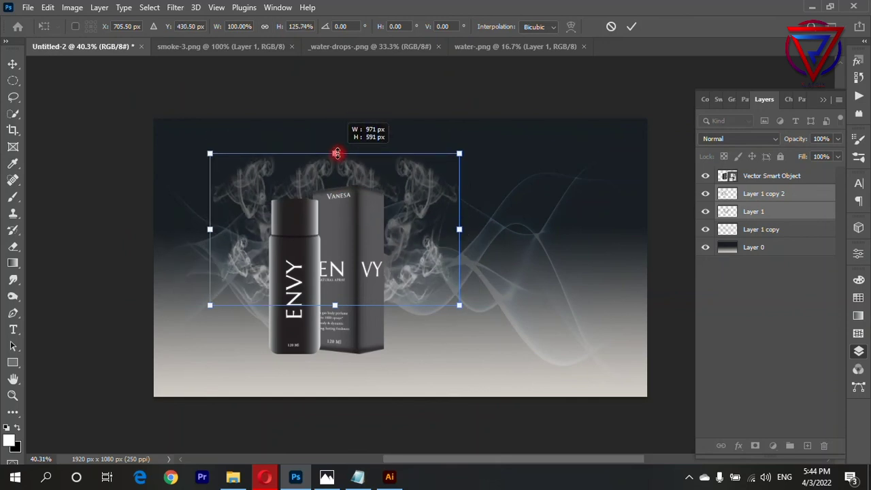
{"action": "left_click_drag", "start_coordinate": [395, 220], "coordinate": [401, 238]}
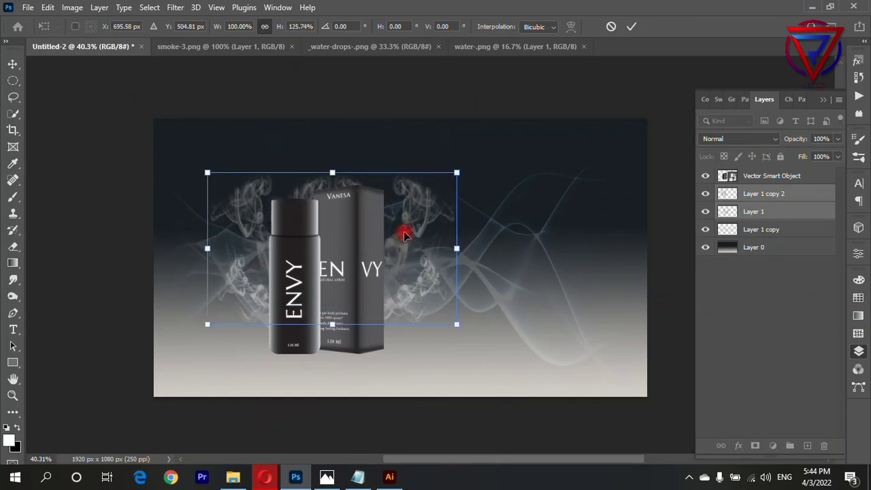
{"action": "key", "text": "Return"}
Add another smoke-3 copy above the Vector Smart Object, drifting across the product.
{"action": "scroll", "coordinate": [461, 252], "scroll_direction": "down", "scroll_amount": 1}
{"action": "left_click", "coordinate": [236, 49]}
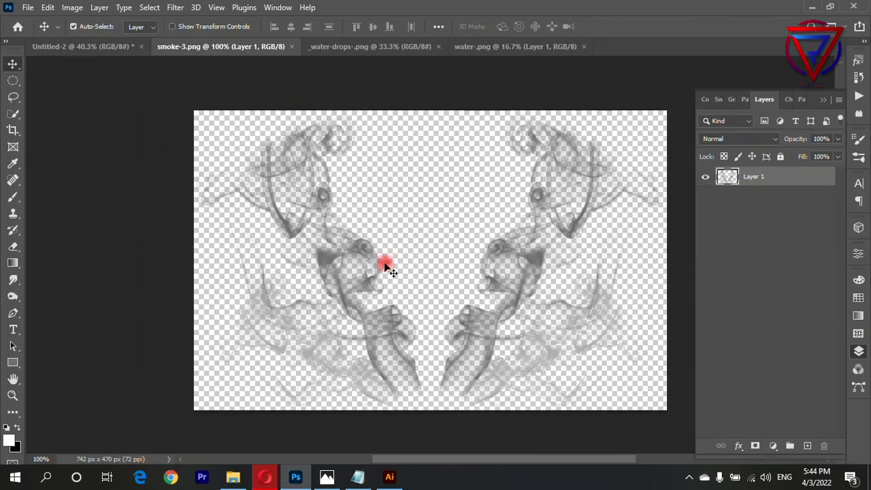
{"action": "mouse_move", "coordinate": [389, 266]}
{"action": "left_mouse_down"}
{"action": "mouse_move", "coordinate": [289, 238]}
{"action": "mouse_move", "coordinate": [259, 243]}
{"action": "left_mouse_up"}
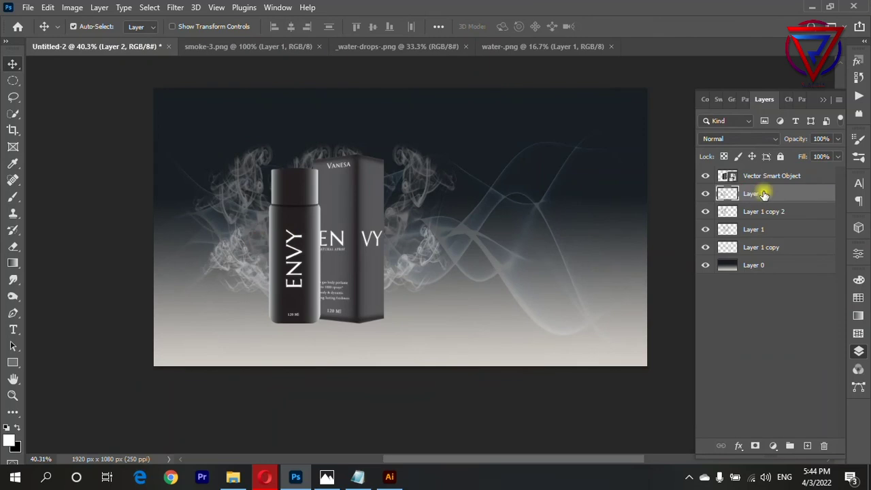
{"action": "left_click_drag", "start_coordinate": [761, 183], "coordinate": [761, 173]}
{"action": "mouse_move", "coordinate": [318, 238]}
{"action": "left_mouse_down"}
{"action": "mouse_move", "coordinate": [366, 273]}
{"action": "mouse_move", "coordinate": [352, 306]}
{"action": "left_mouse_up"}
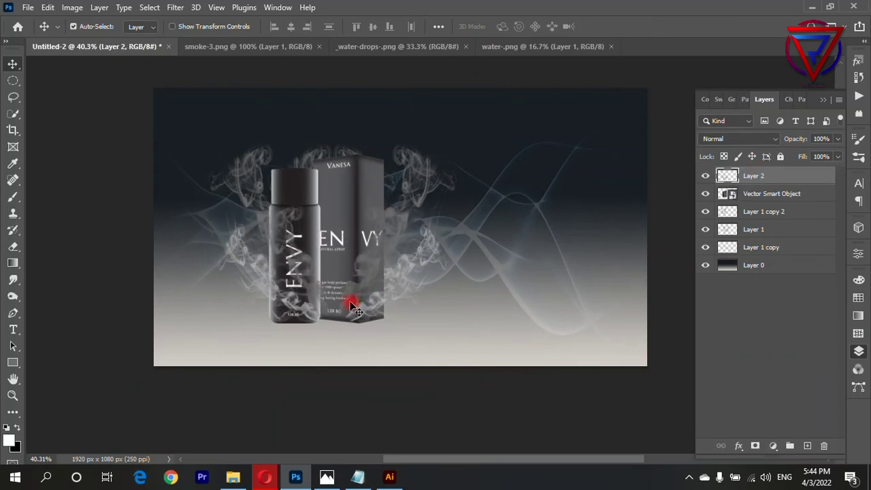
Resize and reposition the two earlier plume layers around the bottle.
{"action": "left_click", "coordinate": [770, 218]}
{"action": "key", "text": "ctrl+t"}
{"action": "left_click_drag", "start_coordinate": [454, 218], "coordinate": [525, 218]}
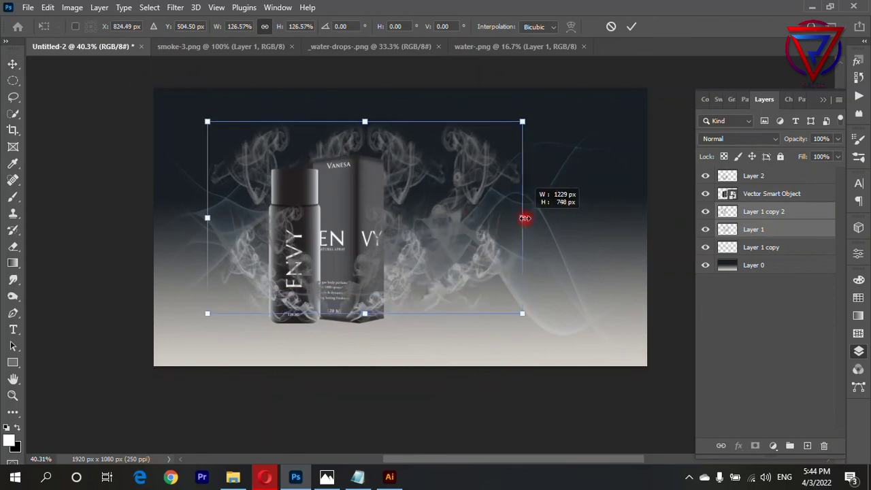
{"action": "left_click_drag", "start_coordinate": [458, 188], "coordinate": [440, 184]}
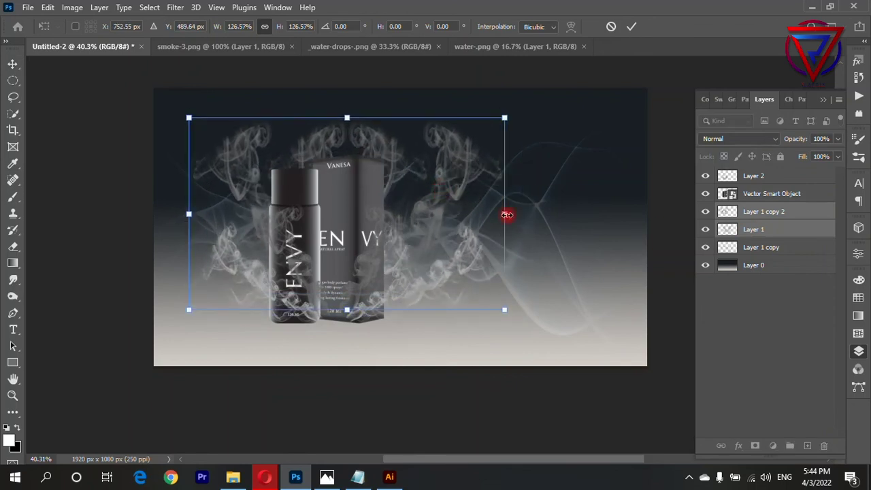
{"action": "left_click_drag", "start_coordinate": [507, 215], "coordinate": [417, 212]}
{"action": "mouse_move", "coordinate": [334, 140]}
{"action": "left_mouse_down"}
{"action": "mouse_move", "coordinate": [359, 120]}
{"action": "mouse_move", "coordinate": [354, 129]}
{"action": "left_mouse_up"}
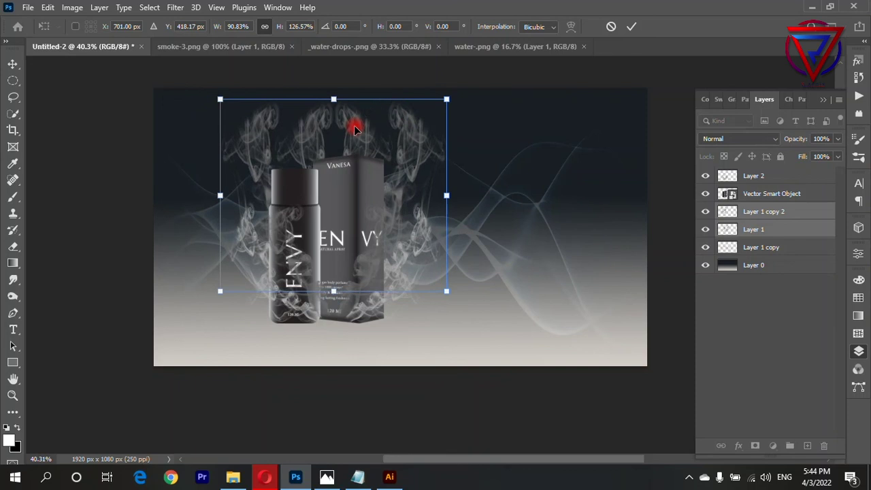
{"action": "key", "text": "Return"}
Bring the _water-drops-.png drops in and scale them to cover the bottle and box.
{"action": "left_click", "coordinate": [370, 46]}
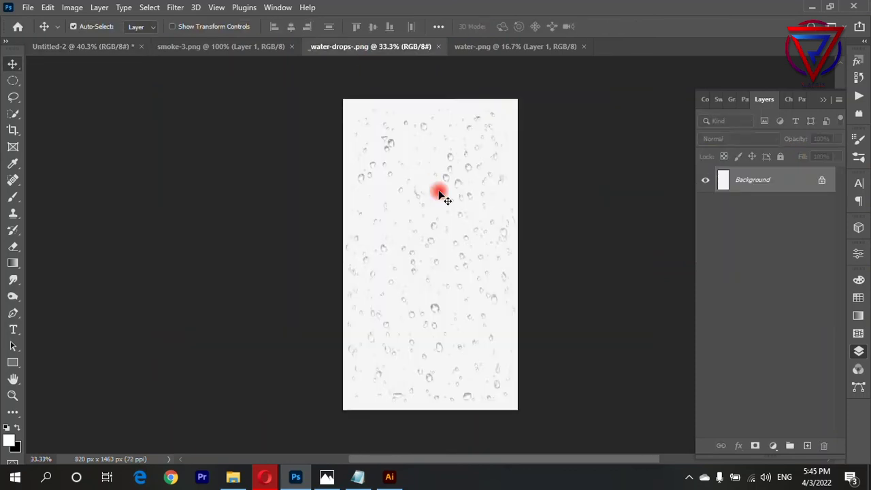
{"action": "left_click", "coordinate": [496, 46]}
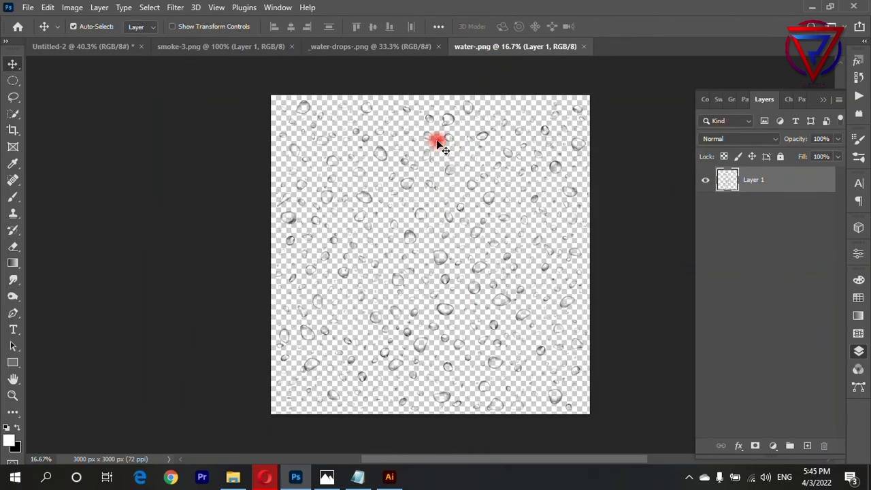
{"action": "left_click_drag", "start_coordinate": [440, 143], "coordinate": [129, 49]}
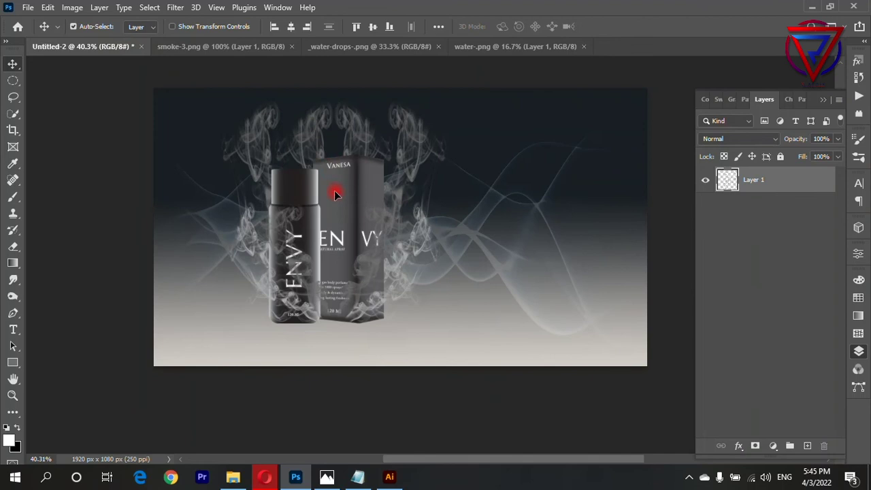
{"action": "left_click_drag", "start_coordinate": [335, 195], "coordinate": [335, 194]}
{"action": "key", "text": "ctrl+minus"}
{"action": "key", "text": "ctrl+minus"}
{"action": "key", "text": "ctrl+t"}
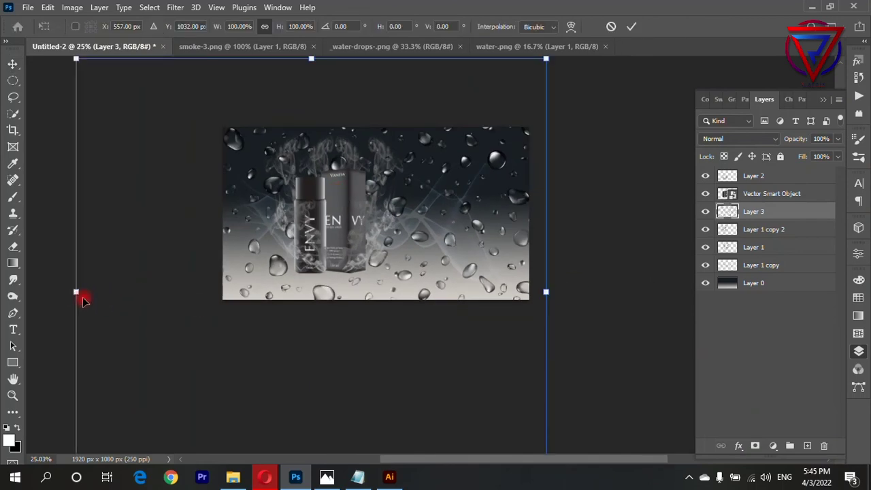
{"action": "mouse_move", "coordinate": [76, 293]}
{"action": "left_mouse_down"}
{"action": "mouse_move", "coordinate": [510, 296]}
{"action": "mouse_move", "coordinate": [311, 195]}
{"action": "left_mouse_up"}
{"action": "scroll", "coordinate": [324, 200], "scroll_direction": "up", "scroll_amount": 1}
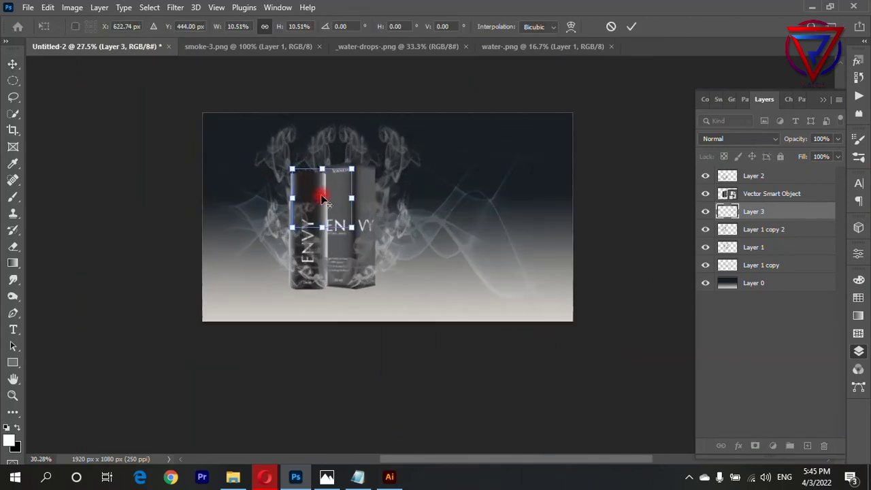
{"action": "scroll", "coordinate": [324, 200], "scroll_direction": "up", "scroll_amount": 1}
{"action": "left_click_drag", "start_coordinate": [359, 235], "coordinate": [433, 310]}
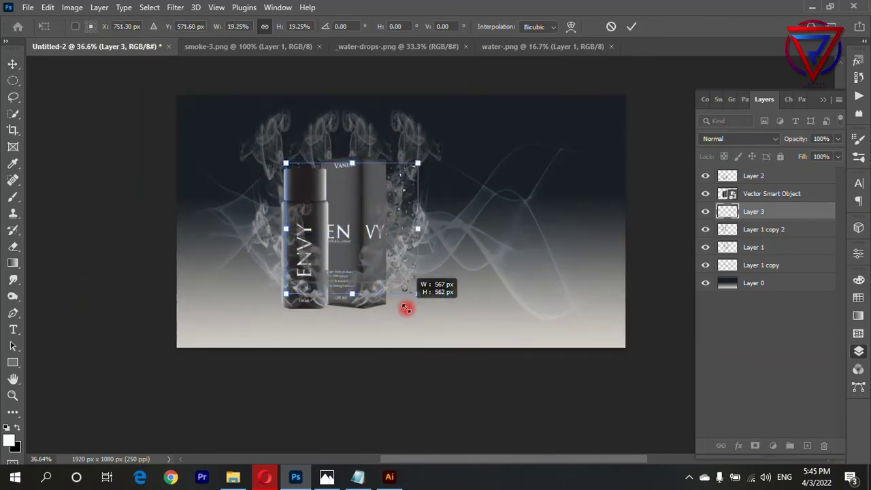
{"action": "mouse_move", "coordinate": [379, 212]}
{"action": "left_mouse_down"}
{"action": "mouse_move", "coordinate": [373, 207]}
{"action": "mouse_move", "coordinate": [387, 207]}
{"action": "left_mouse_up"}
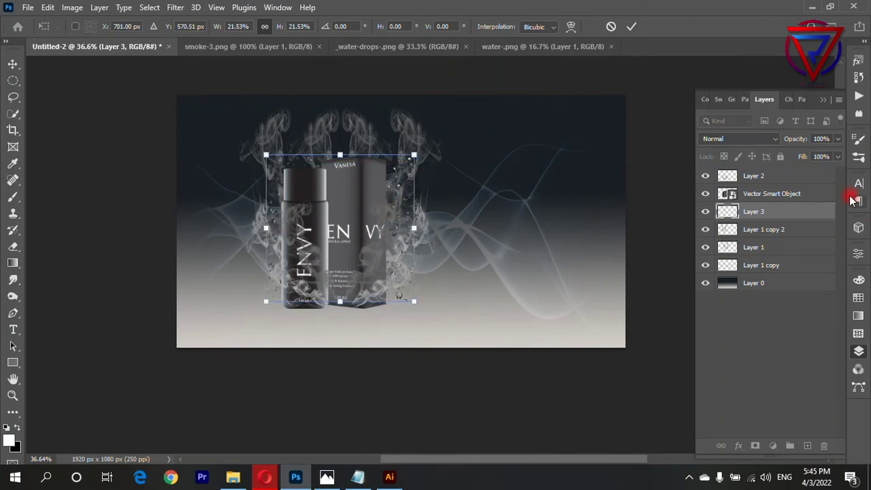
Move the water-drops layer above the Vector Smart Object and clip it to the packaging.
{"action": "left_click_drag", "start_coordinate": [796, 212], "coordinate": [791, 194]}
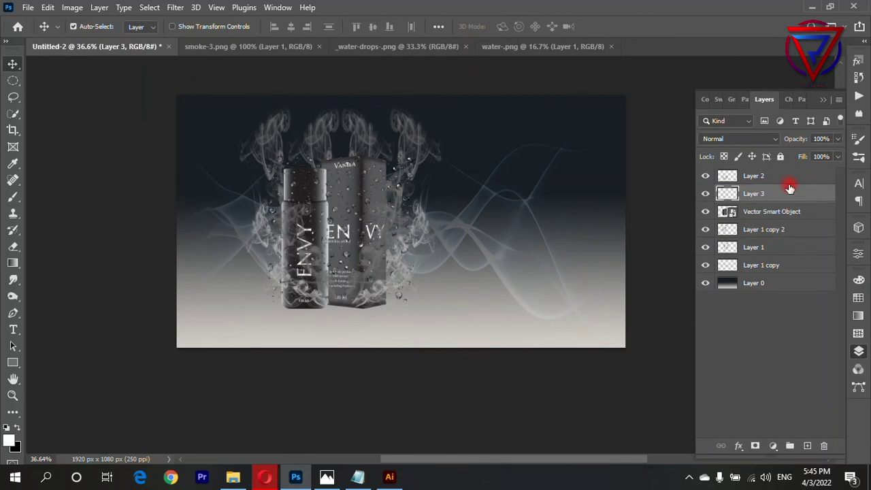
{"action": "right_click", "coordinate": [789, 194]}
{"action": "left_click", "coordinate": [740, 246]}
{"action": "scroll", "coordinate": [288, 191], "scroll_direction": "up", "scroll_amount": 2}
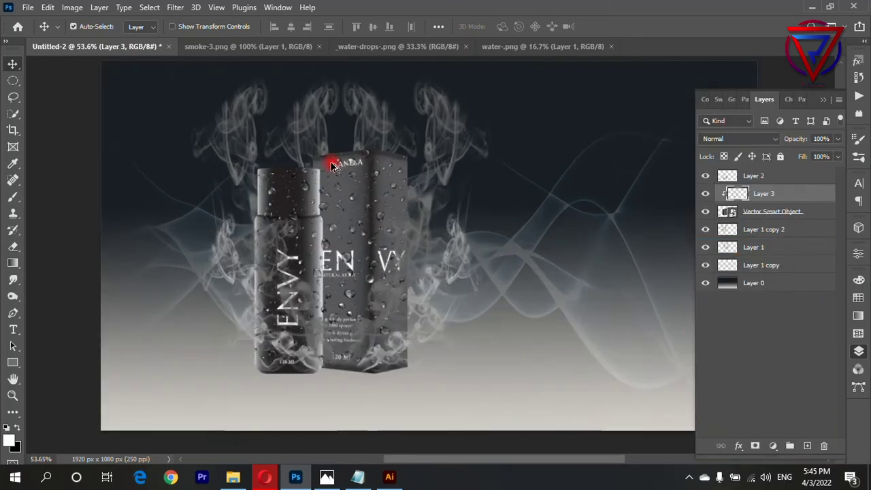
{"action": "scroll", "coordinate": [307, 252], "scroll_direction": "down", "scroll_amount": 1}
{"action": "scroll", "coordinate": [307, 252], "scroll_direction": "down", "scroll_amount": 1}
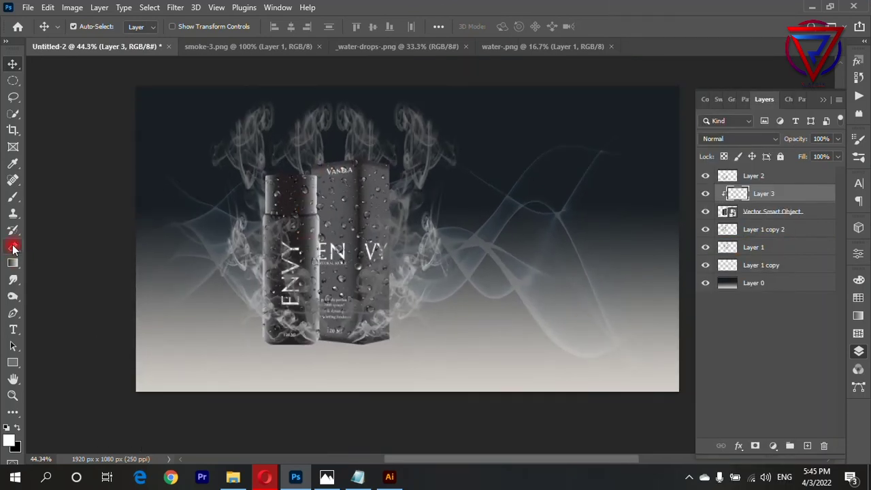
{"action": "left_click", "coordinate": [13, 81]}
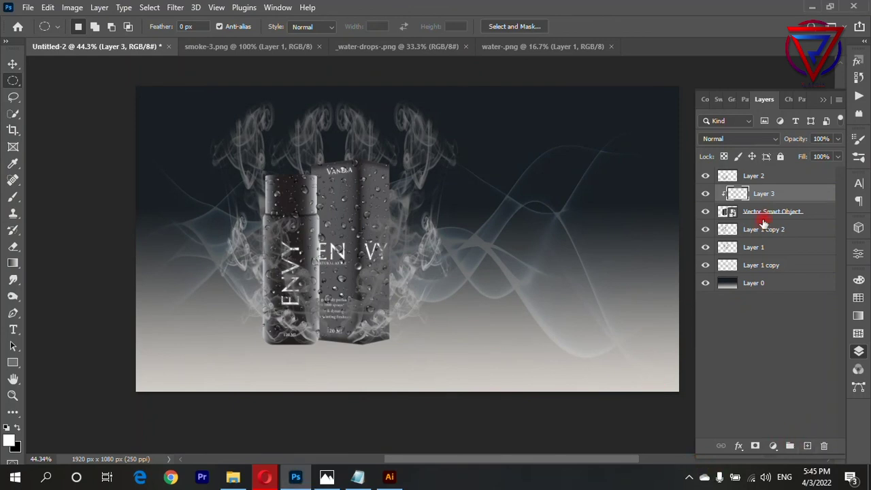
On a new layer above Layer 1 copy, fill a black circle and Gaussian Blur it about 70 px.
{"action": "left_click", "coordinate": [777, 266]}
{"action": "left_click", "coordinate": [808, 446]}
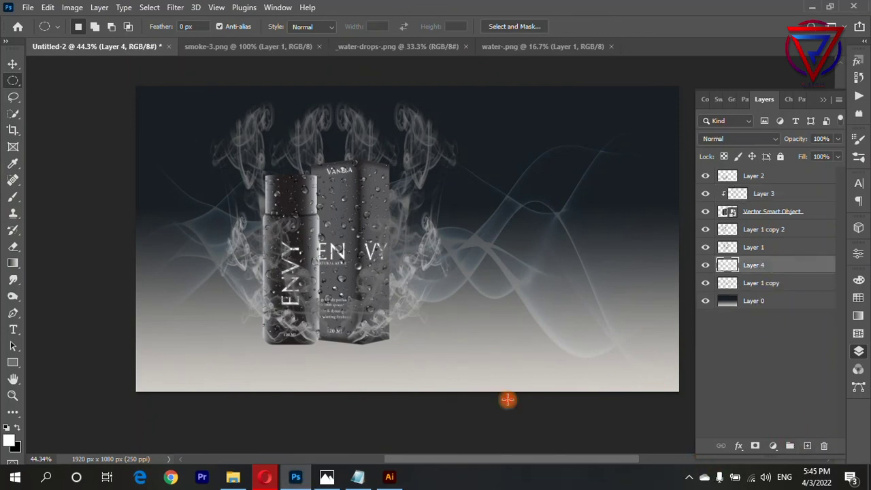
{"action": "left_click_drag", "start_coordinate": [523, 249], "coordinate": [626, 367]}
{"action": "key", "text": "ctrl+BackSpace"}
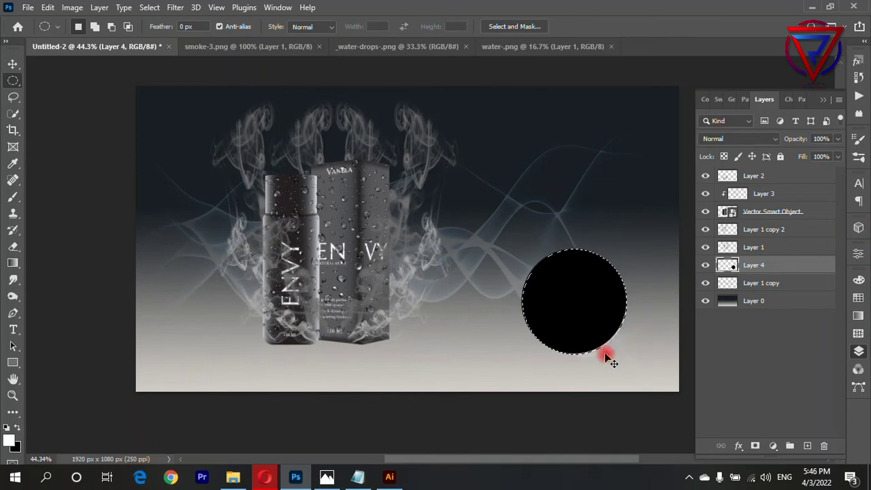
{"action": "left_click", "coordinate": [175, 6]}
{"action": "mouse_move", "coordinate": [195, 183]}
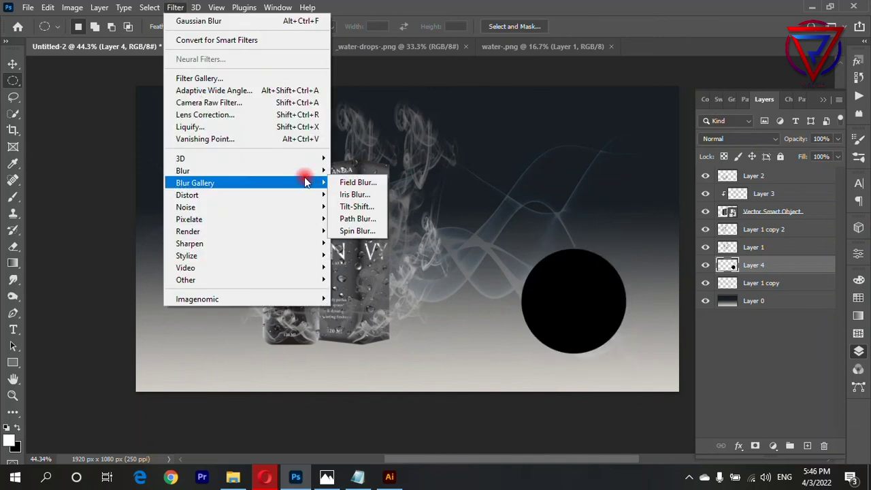
{"action": "left_click", "coordinate": [365, 219]}
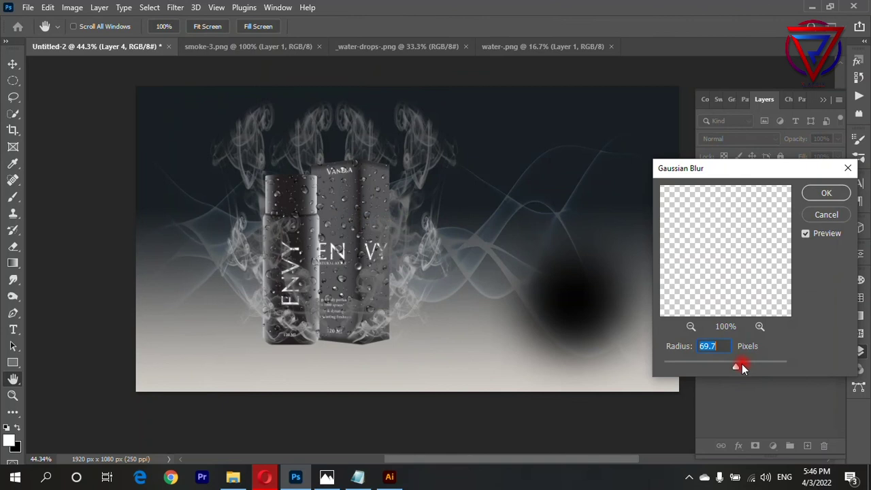
{"action": "left_click_drag", "start_coordinate": [742, 368], "coordinate": [736, 365]}
{"action": "left_click", "coordinate": [826, 192]}
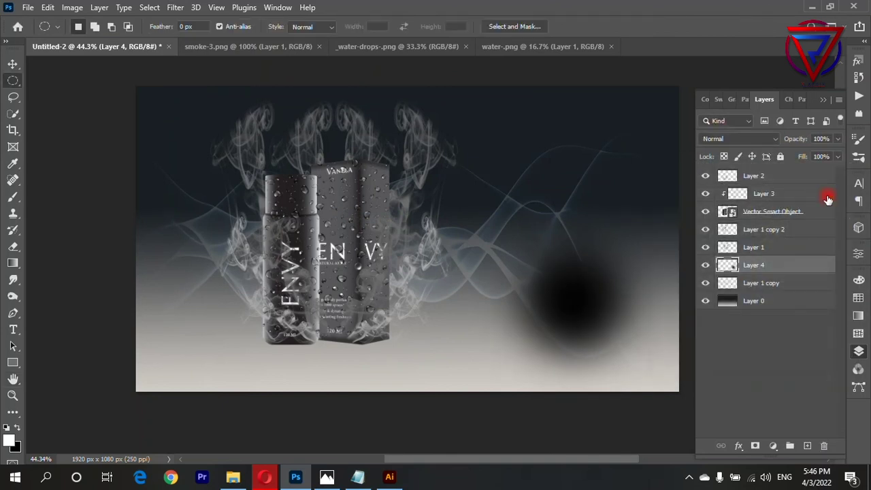
Squash the blurred circle into a wide flat ellipse beneath the bottle and box.
{"action": "key", "text": "ctrl+t"}
{"action": "mouse_move", "coordinate": [589, 204]}
{"action": "left_mouse_down"}
{"action": "mouse_move", "coordinate": [576, 241]}
{"action": "mouse_move", "coordinate": [583, 316]}
{"action": "mouse_move", "coordinate": [436, 367]}
{"action": "mouse_move", "coordinate": [340, 356]}
{"action": "left_mouse_up"}
{"action": "left_click_drag", "start_coordinate": [432, 352], "coordinate": [515, 358]}
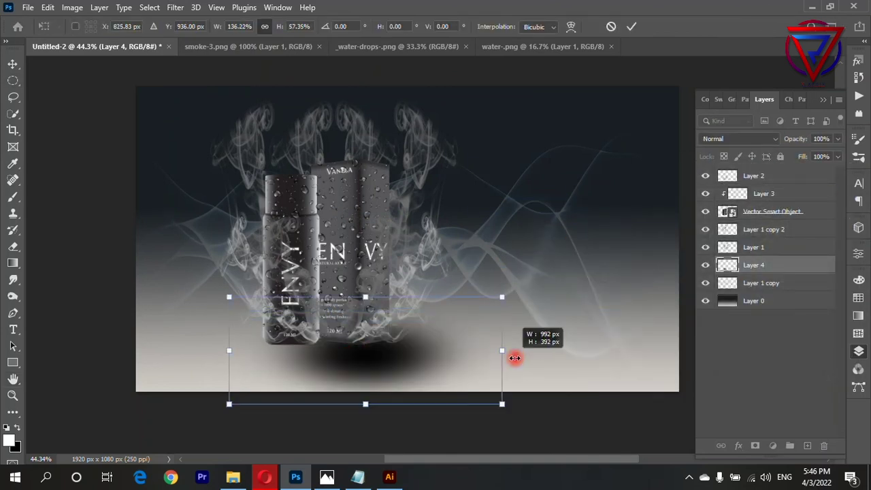
{"action": "left_click_drag", "start_coordinate": [436, 354], "coordinate": [416, 353]}
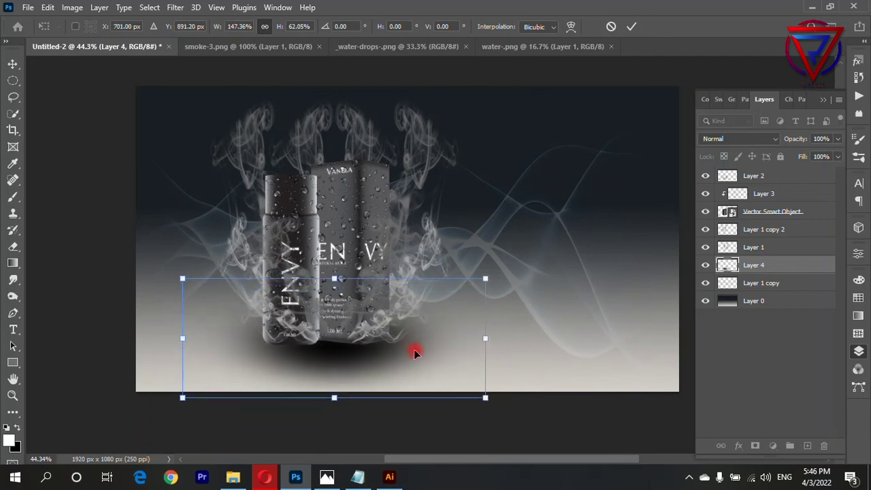
{"action": "left_click_drag", "start_coordinate": [502, 341], "coordinate": [550, 343]}
{"action": "left_click_drag", "start_coordinate": [472, 356], "coordinate": [440, 356]}
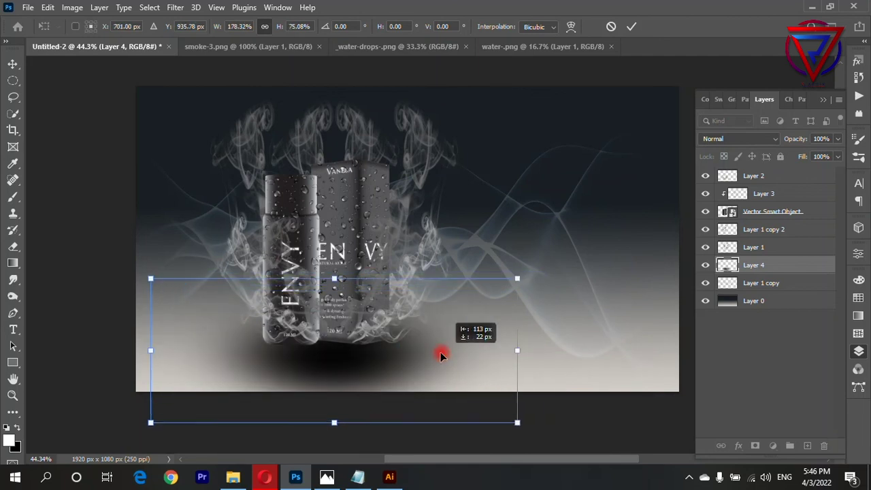
{"action": "key", "text": "Return"}
Shift the shadow and flatten it further, tucking it under the bottles.
{"action": "scroll", "coordinate": [407, 294], "scroll_direction": "down", "scroll_amount": 1}
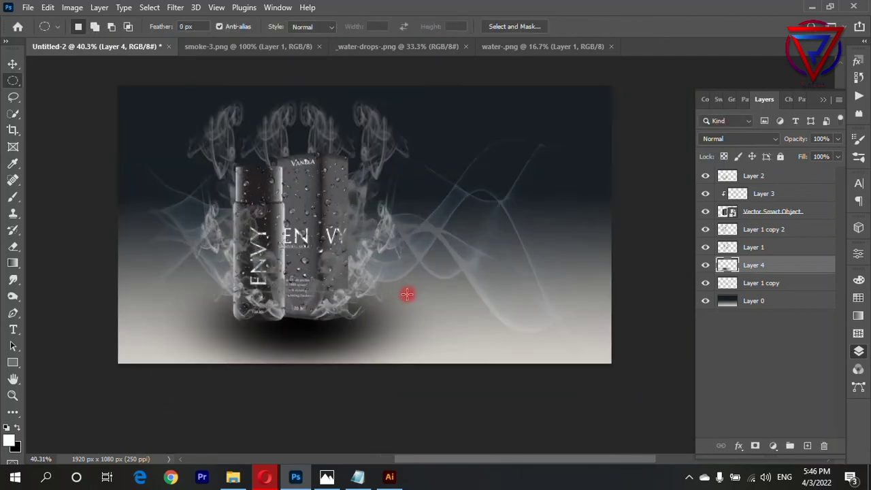
{"action": "scroll", "coordinate": [348, 329], "scroll_direction": "up", "scroll_amount": 3}
{"action": "key", "text": "v"}
{"action": "mouse_move", "coordinate": [299, 334]}
{"action": "left_mouse_down"}
{"action": "mouse_move", "coordinate": [289, 332]}
{"action": "mouse_move", "coordinate": [500, 311]}
{"action": "left_mouse_up"}
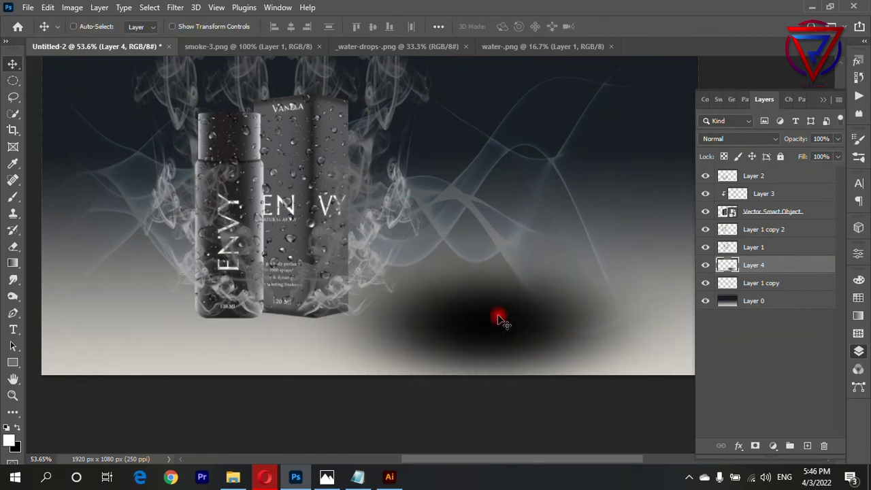
{"action": "key", "text": "ctrl+t"}
{"action": "left_click_drag", "start_coordinate": [487, 232], "coordinate": [484, 331]}
{"action": "left_click_drag", "start_coordinate": [484, 370], "coordinate": [305, 319]}
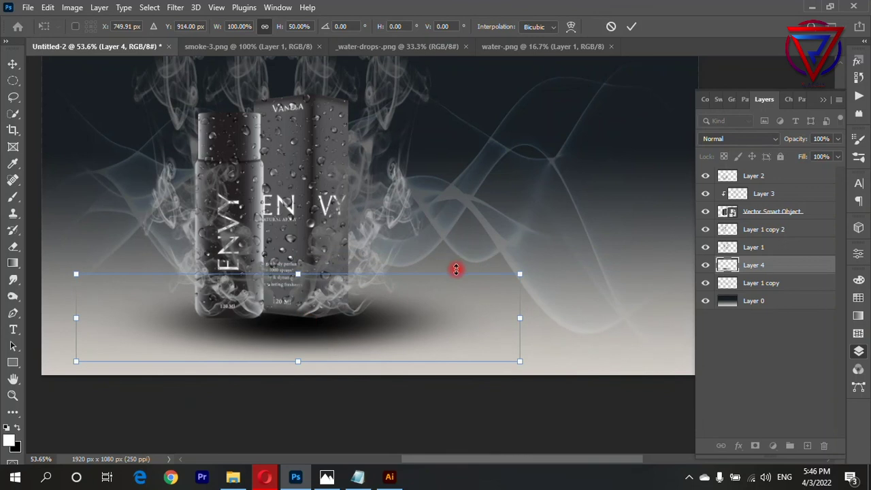
{"action": "key", "text": "Return"}
{"action": "scroll", "coordinate": [418, 285], "scroll_direction": "up", "scroll_amount": 2}
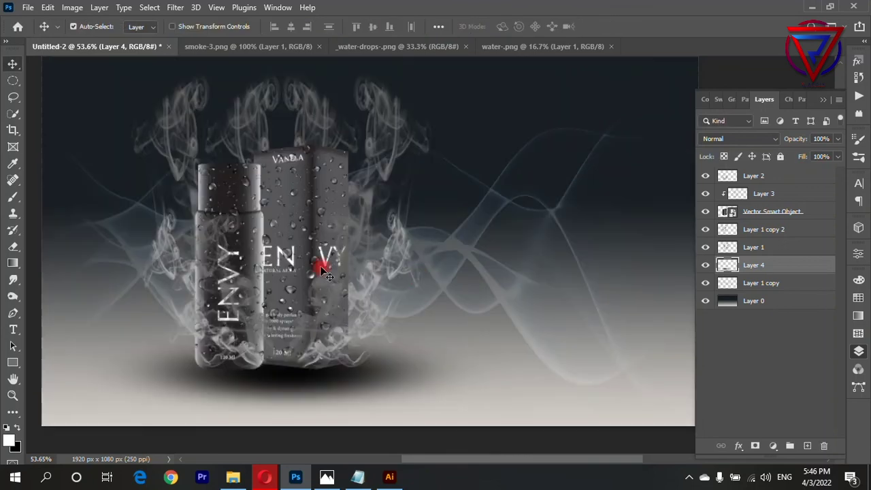
{"action": "left_click", "coordinate": [766, 178]}
Duplicate the bottle, box and shadow layers and place the copy on the right half.
{"action": "left_click", "coordinate": [772, 283], "text": "shift"}
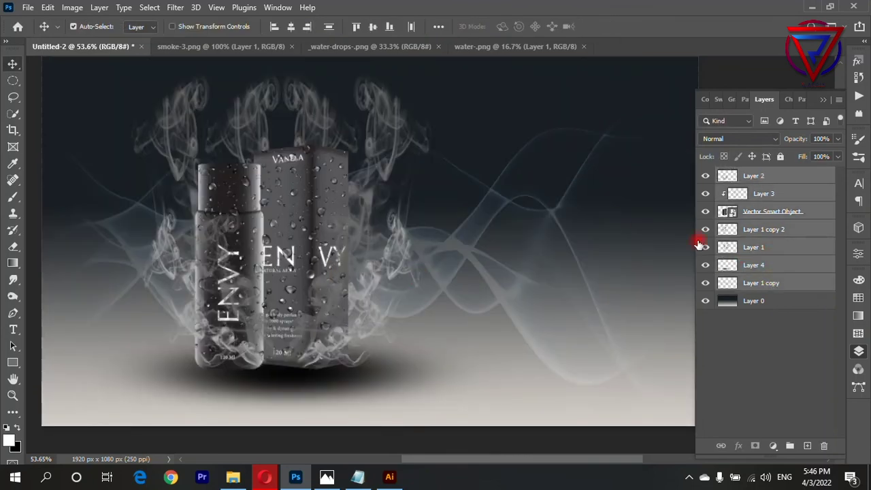
{"action": "left_click_drag", "start_coordinate": [308, 219], "coordinate": [583, 189]}
{"action": "key", "text": "ctrl+z"}
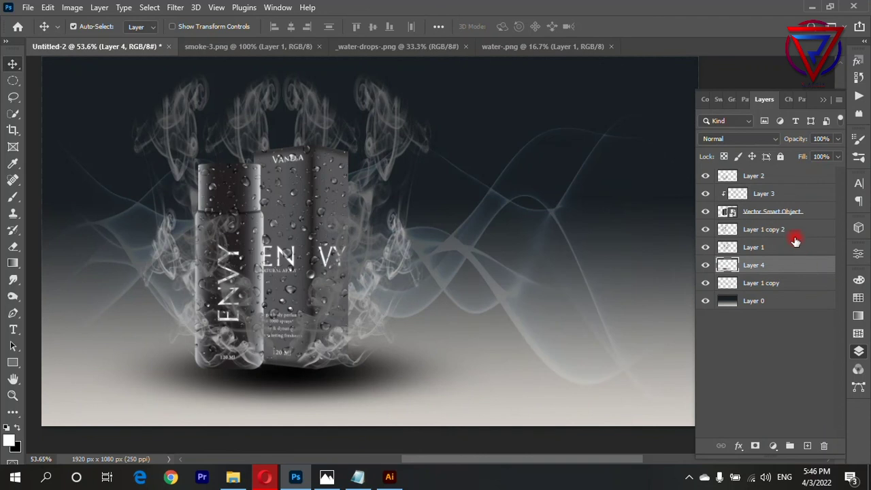
{"action": "left_click", "coordinate": [796, 247]}
{"action": "left_click", "coordinate": [783, 177], "text": "shift"}
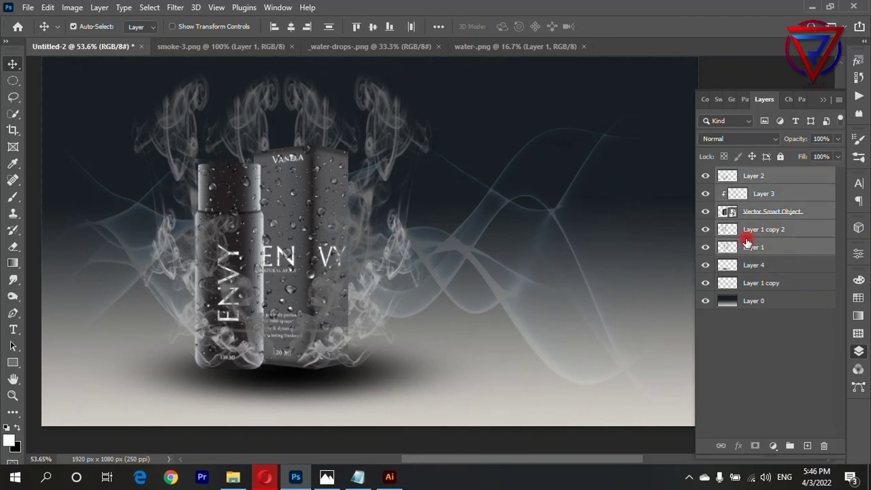
{"action": "double_click", "coordinate": [706, 247]}
{"action": "left_click", "coordinate": [705, 281]}
{"action": "left_click", "coordinate": [775, 264], "text": "shift"}
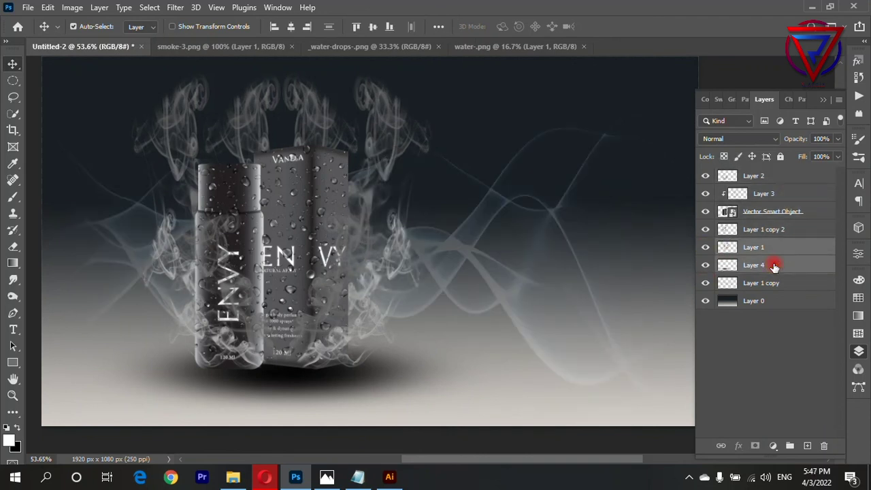
{"action": "left_click", "coordinate": [754, 194], "text": "shift"}
{"action": "scroll", "coordinate": [281, 243], "scroll_direction": "down", "scroll_amount": 2}
{"action": "left_click_drag", "start_coordinate": [317, 227], "coordinate": [520, 233]}
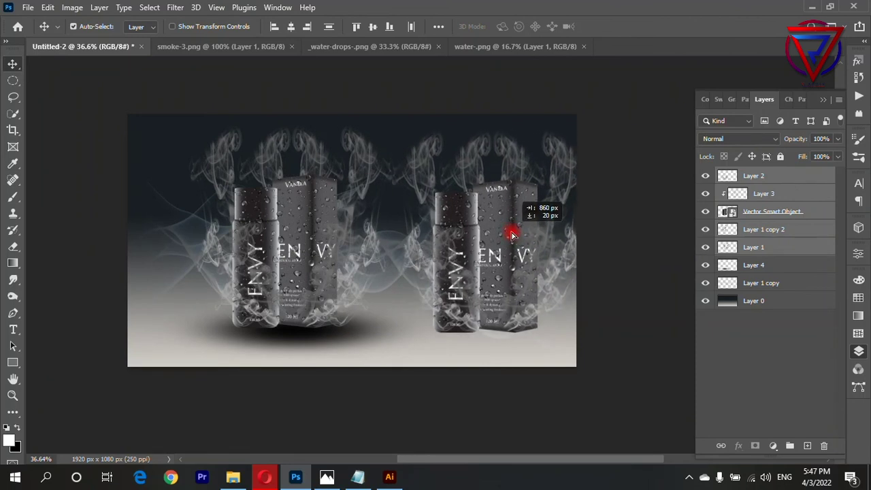
{"action": "left_click_drag", "start_coordinate": [520, 234], "coordinate": [494, 236]}
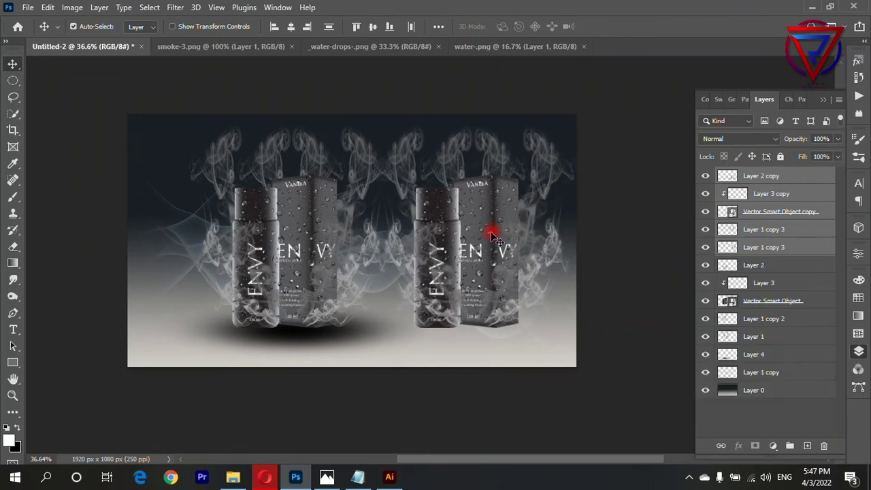
Shift the original left bottle and box further left.
{"action": "left_click", "coordinate": [786, 267]}
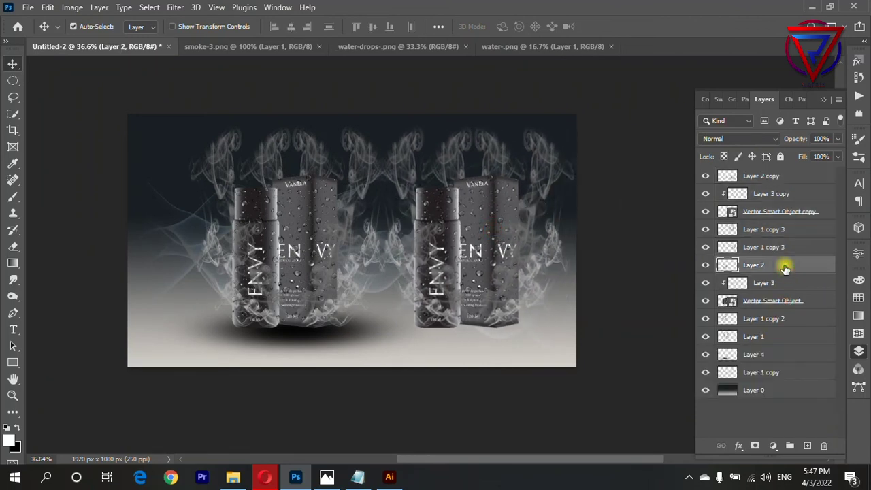
{"action": "left_click", "coordinate": [783, 374], "text": "shift"}
{"action": "mouse_move", "coordinate": [307, 285]}
{"action": "left_mouse_down"}
{"action": "mouse_move", "coordinate": [273, 291]}
{"action": "mouse_move", "coordinate": [279, 279]}
{"action": "left_mouse_up"}
{"action": "key", "text": "ctrl+z"}
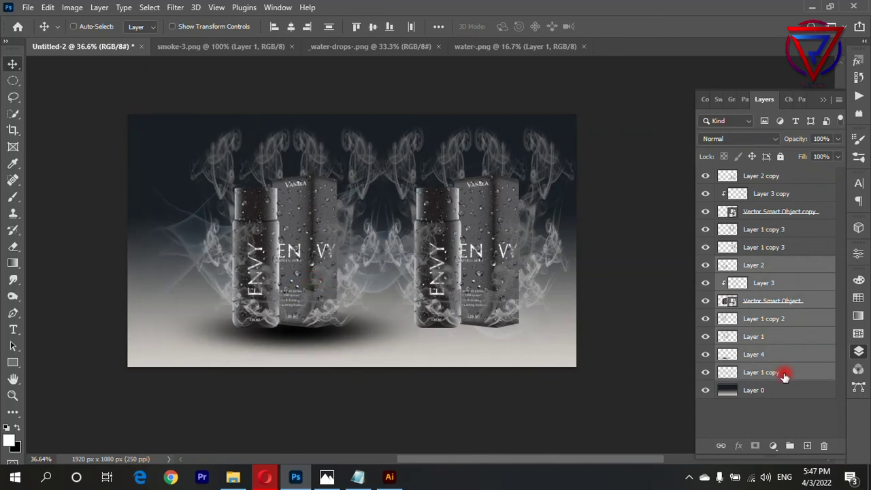
{"action": "left_click", "coordinate": [783, 374], "text": "ctrl"}
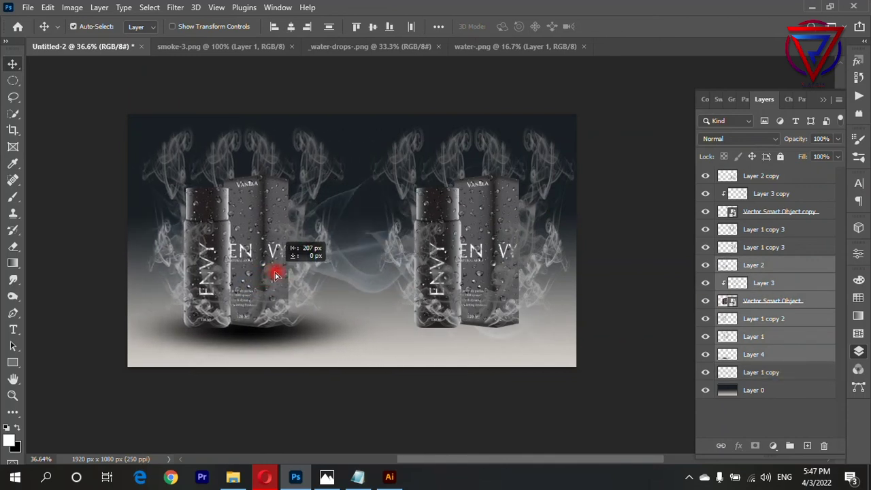
{"action": "left_click_drag", "start_coordinate": [326, 275], "coordinate": [279, 273]}
Nudge the left shadow under its bottles and copy a shadow beneath the right bottle and box.
{"action": "left_click", "coordinate": [261, 341]}
{"action": "left_click_drag", "start_coordinate": [260, 338], "coordinate": [253, 333]}
{"action": "left_click", "coordinate": [170, 338]}
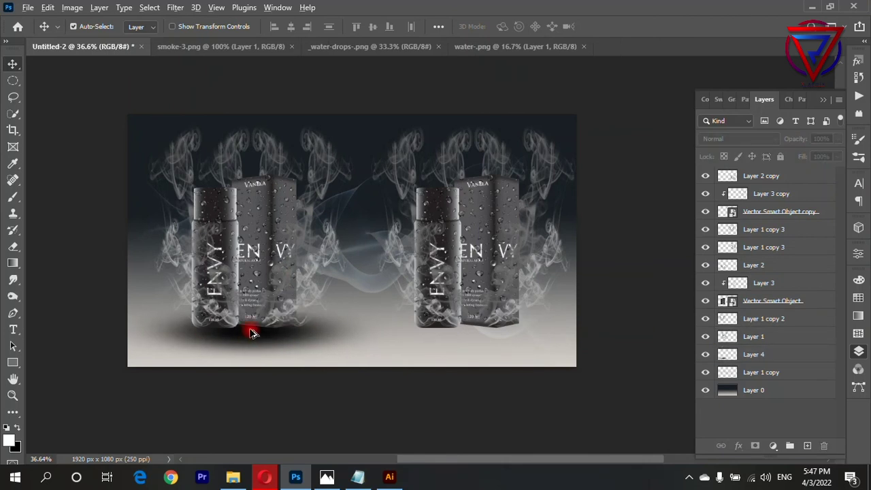
{"action": "mouse_move", "coordinate": [266, 338]}
{"action": "left_mouse_down"}
{"action": "mouse_move", "coordinate": [438, 343]}
{"action": "mouse_move", "coordinate": [471, 335]}
{"action": "mouse_move", "coordinate": [482, 359]}
{"action": "mouse_move", "coordinate": [477, 343]}
{"action": "left_mouse_up"}
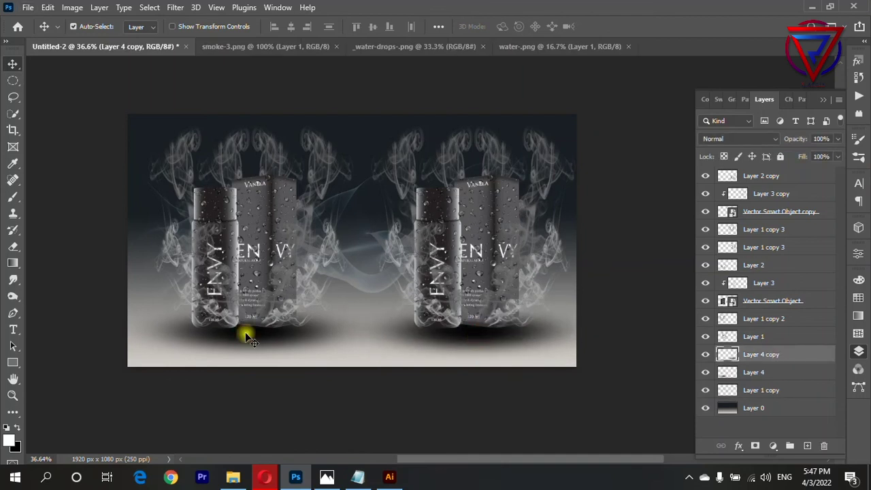
{"action": "left_click_drag", "start_coordinate": [245, 333], "coordinate": [250, 320]}
{"action": "left_click_drag", "start_coordinate": [476, 342], "coordinate": [475, 342]}
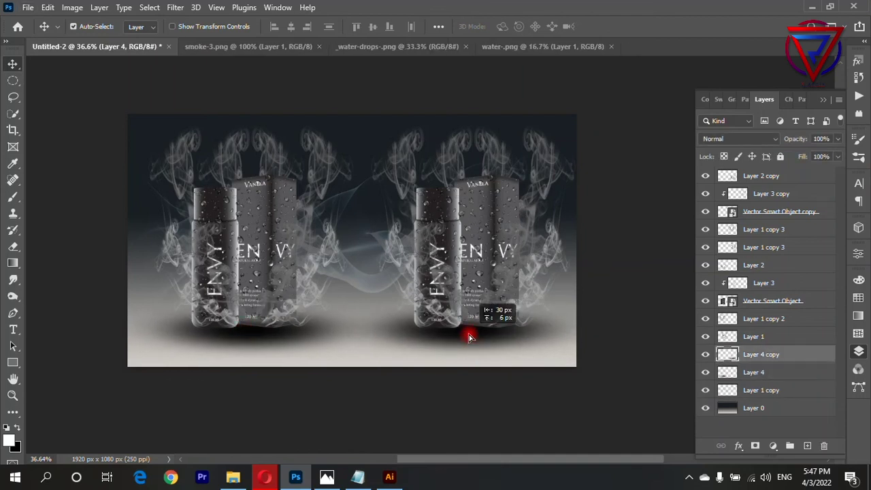
Delete the droplet layer Layer 3 copy from the right bottle.
{"action": "scroll", "coordinate": [477, 338], "scroll_direction": "down", "scroll_amount": 1}
{"action": "scroll", "coordinate": [477, 338], "scroll_direction": "down", "scroll_amount": 1}
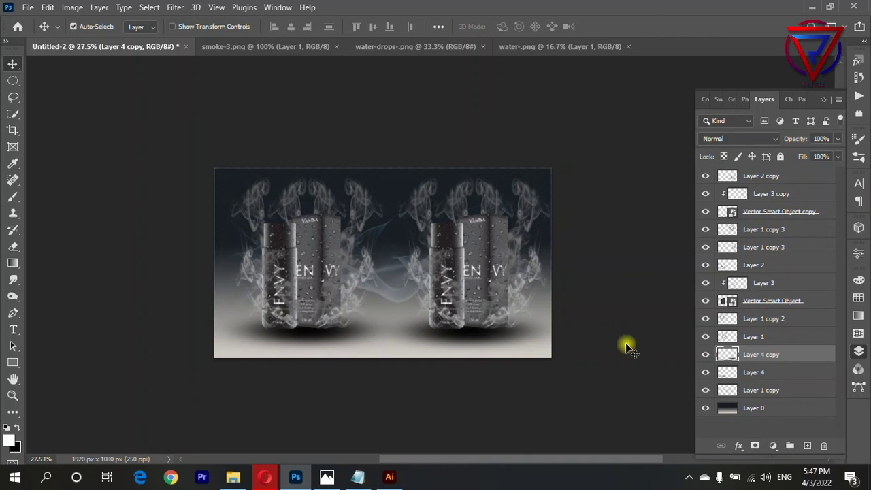
{"action": "left_click", "coordinate": [767, 195]}
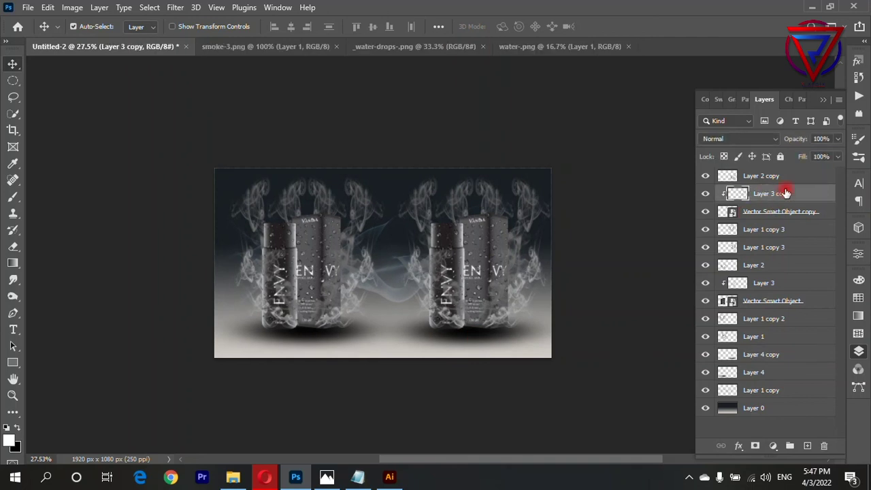
{"action": "key", "text": "Delete"}
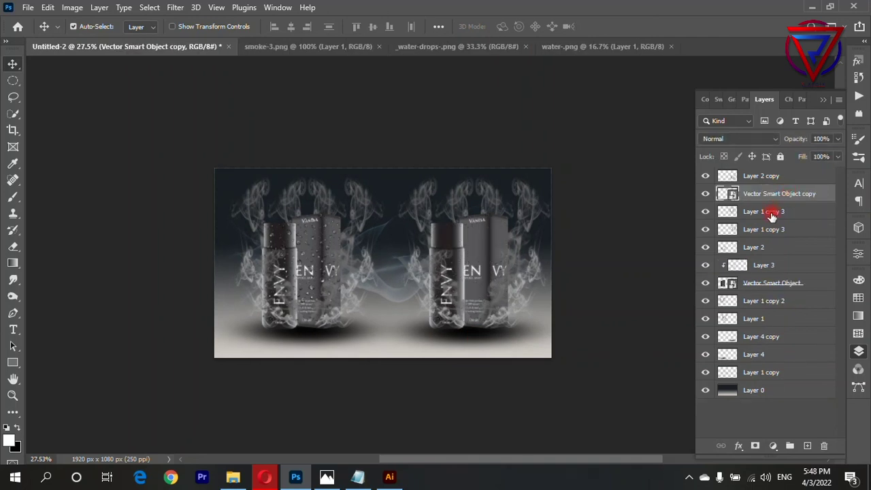
Drag the water-drops image from its own document into Untitled-2 as a new layer.
{"action": "left_click", "coordinate": [772, 216]}
{"action": "left_click", "coordinate": [709, 194]}
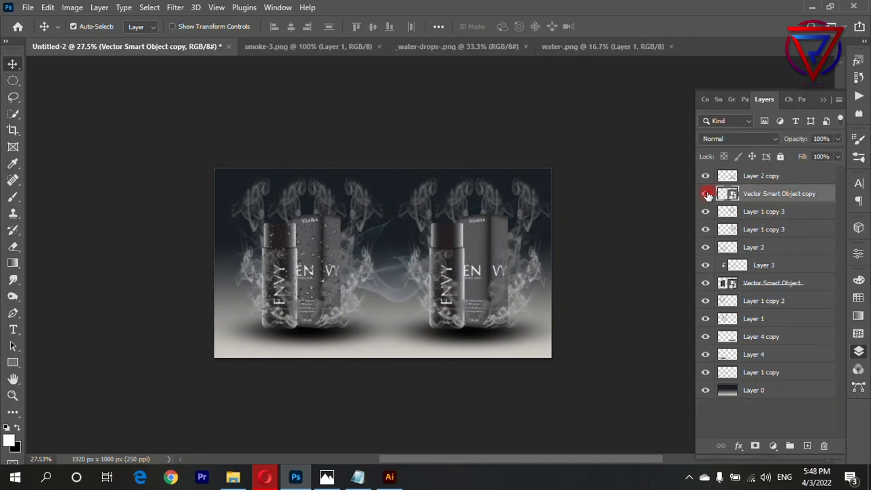
{"action": "left_click", "coordinate": [758, 177]}
{"action": "left_click", "coordinate": [764, 194]}
{"action": "left_click", "coordinate": [335, 48]}
{"action": "left_click", "coordinate": [429, 47]}
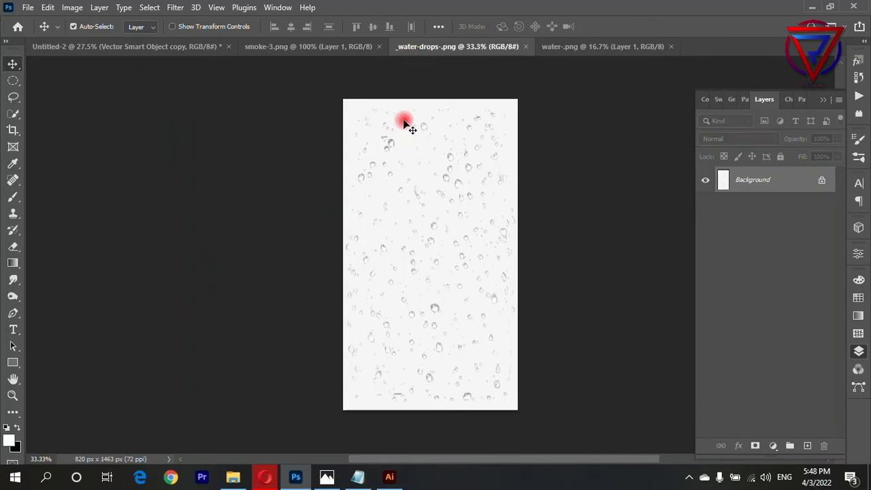
{"action": "left_click_drag", "start_coordinate": [405, 123], "coordinate": [677, 199]}
{"action": "left_click_drag", "start_coordinate": [475, 253], "coordinate": [476, 257]}
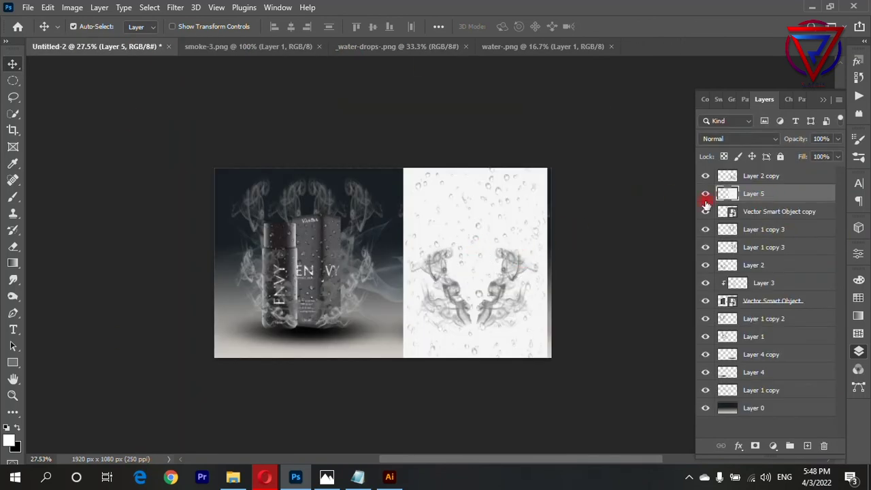
Scale the water drops over the right bottle and clip them to the bottle and box.
{"action": "key", "text": "ctrl+t"}
{"action": "left_click_drag", "start_coordinate": [549, 253], "coordinate": [483, 237]}
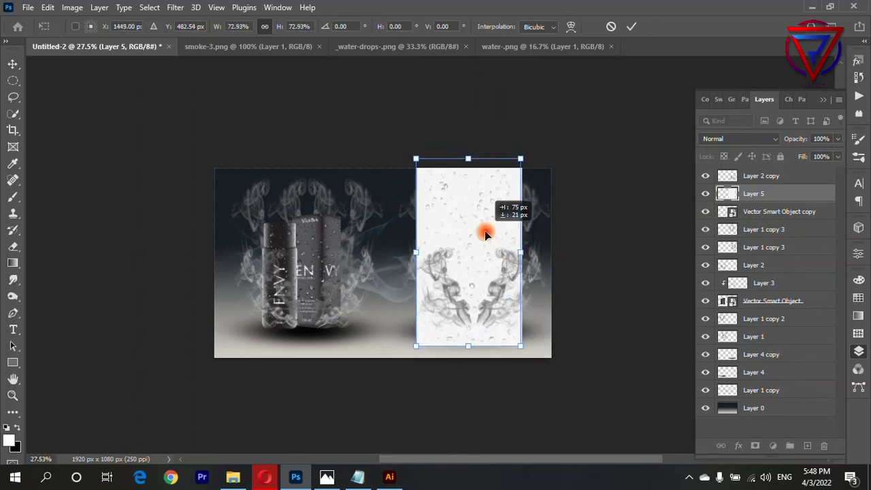
{"action": "key", "text": "Return"}
{"action": "right_click", "coordinate": [763, 196]}
{"action": "left_click", "coordinate": [749, 230]}
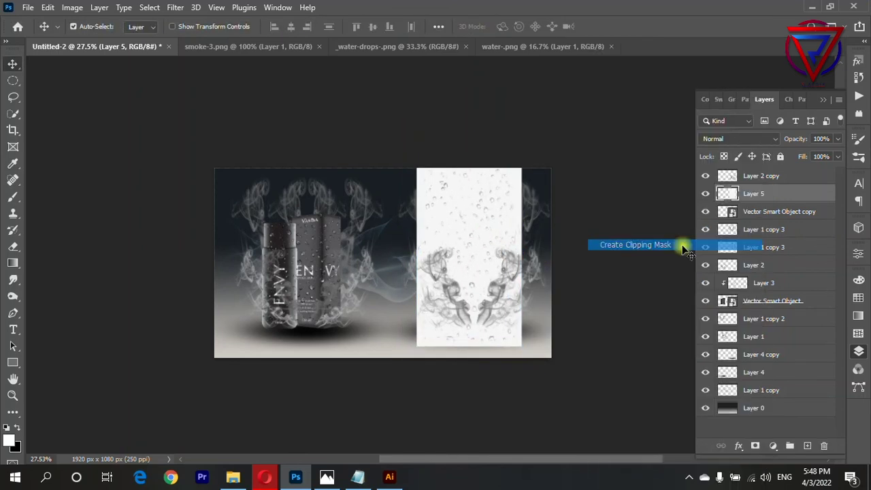
{"action": "scroll", "coordinate": [535, 288], "scroll_direction": "up", "scroll_amount": 2}
{"action": "scroll", "coordinate": [360, 266], "scroll_direction": "up", "scroll_amount": 3}
Switch Layer 5's water drops to Difference blend mode, then select the Layer 4 copy shadow.
{"action": "left_click", "coordinate": [729, 138]}
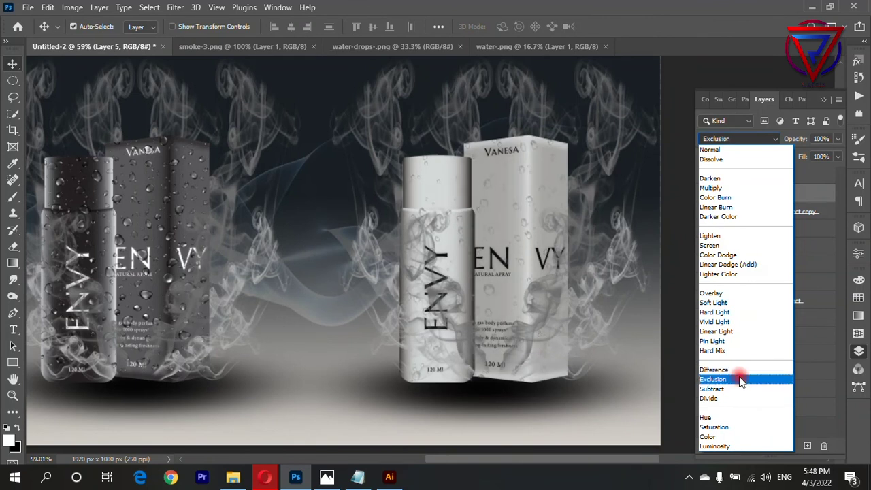
{"action": "left_click", "coordinate": [744, 370]}
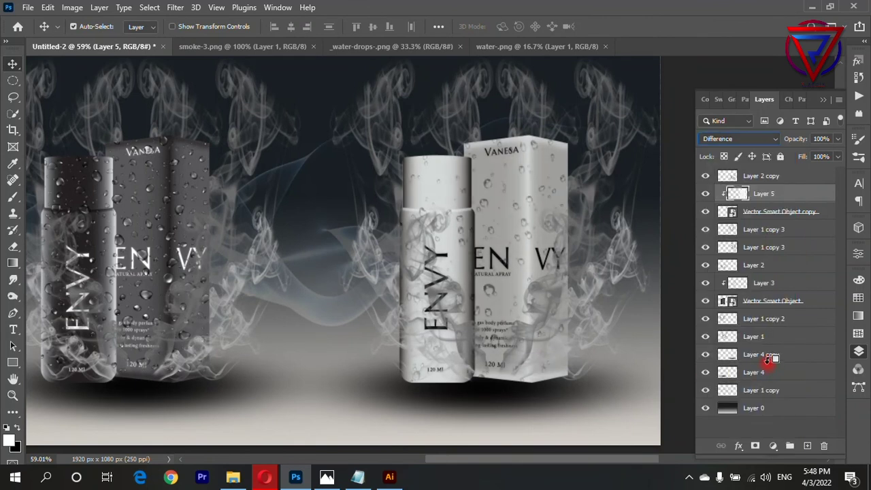
{"action": "left_click", "coordinate": [583, 399]}
{"action": "scroll", "coordinate": [578, 397], "scroll_direction": "down", "scroll_amount": 2}
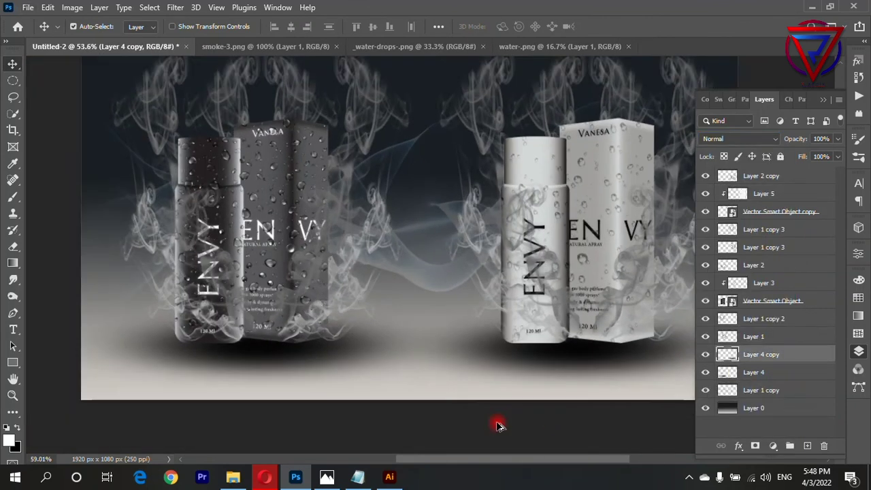
{"action": "scroll", "coordinate": [498, 422], "scroll_direction": "up", "scroll_amount": 2}
Nudge the selected layer on the canvas and collapse the Layers panel.
{"action": "left_click_drag", "start_coordinate": [606, 313], "coordinate": [626, 288]}
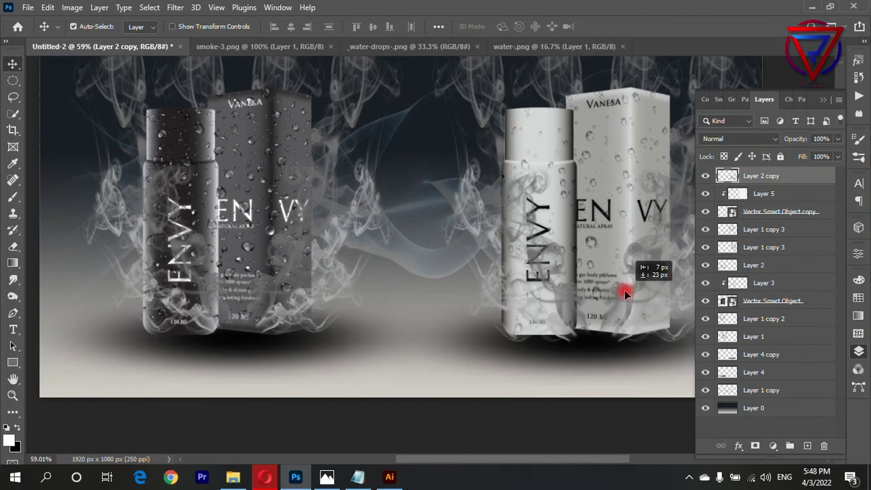
{"action": "scroll", "coordinate": [336, 385], "scroll_direction": "down", "scroll_amount": 1}
{"action": "scroll", "coordinate": [313, 357], "scroll_direction": "up", "scroll_amount": 2}
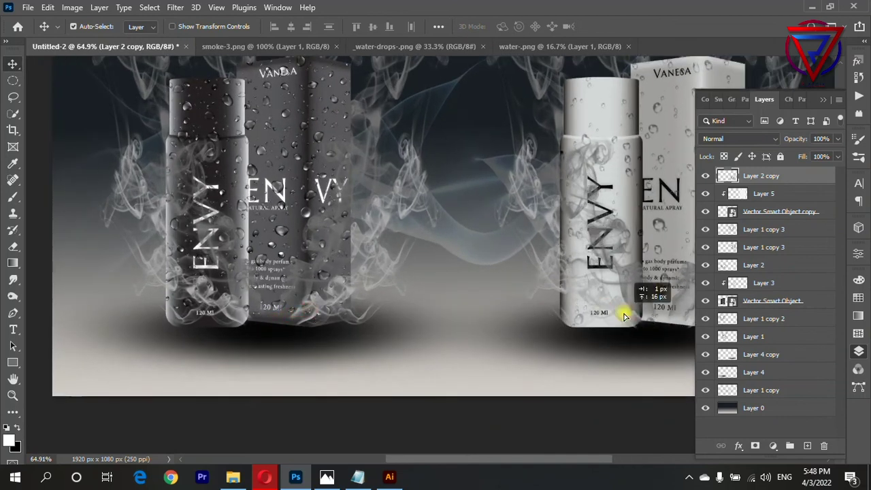
{"action": "scroll", "coordinate": [517, 374], "scroll_direction": "down", "scroll_amount": 1}
{"action": "scroll", "coordinate": [400, 398], "scroll_direction": "down", "scroll_amount": 1}
{"action": "scroll", "coordinate": [584, 383], "scroll_direction": "up", "scroll_amount": 1}
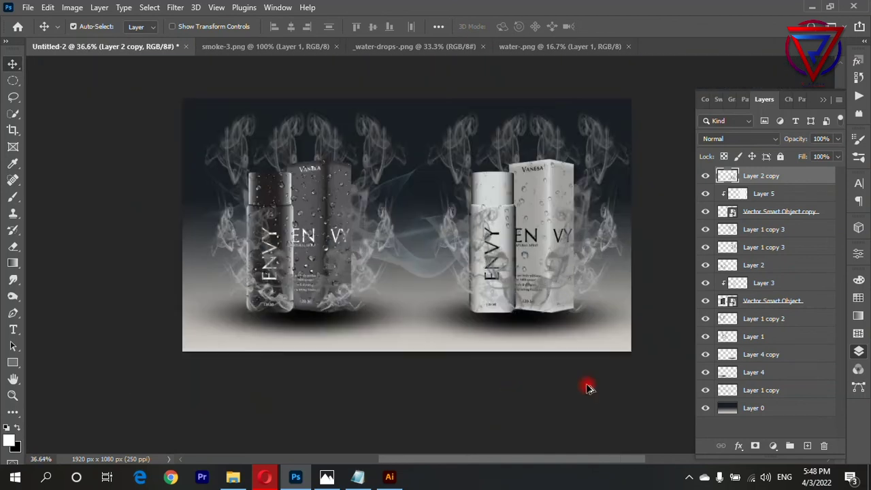
{"action": "scroll", "coordinate": [559, 382], "scroll_direction": "up", "scroll_amount": 1}
{"action": "scroll", "coordinate": [688, 357], "scroll_direction": "down", "scroll_amount": 1}
{"action": "scroll", "coordinate": [469, 376], "scroll_direction": "down", "scroll_amount": 1}
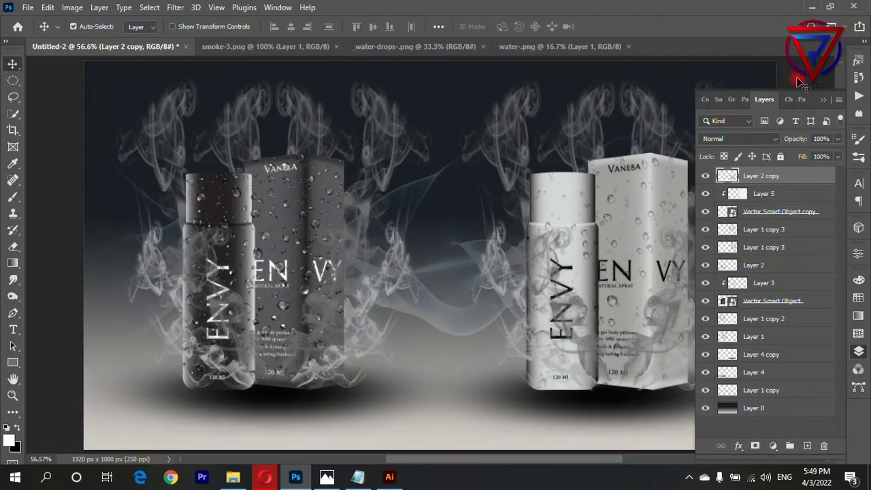
{"action": "left_click", "coordinate": [823, 100]}
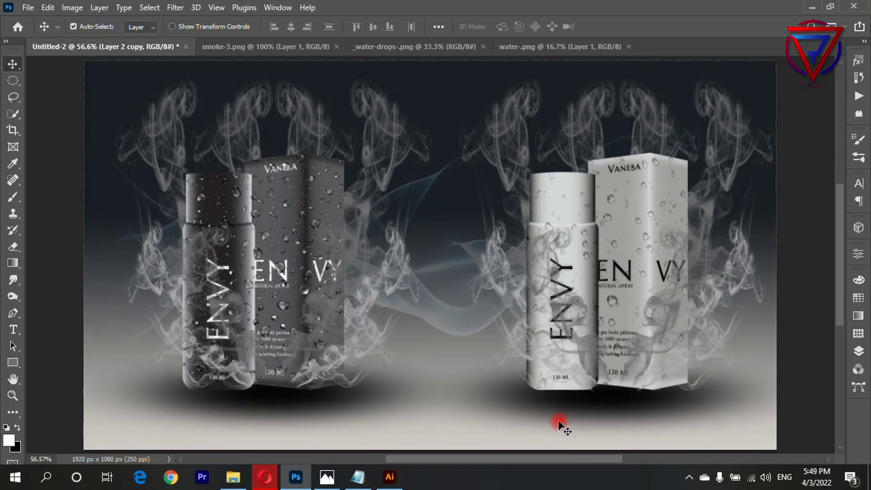
Enlarge the shadow under the right bottle to about 109% and reposition it.
{"action": "scroll", "coordinate": [560, 425], "scroll_direction": "down", "scroll_amount": 2}
{"action": "key", "text": "ctrl+t"}
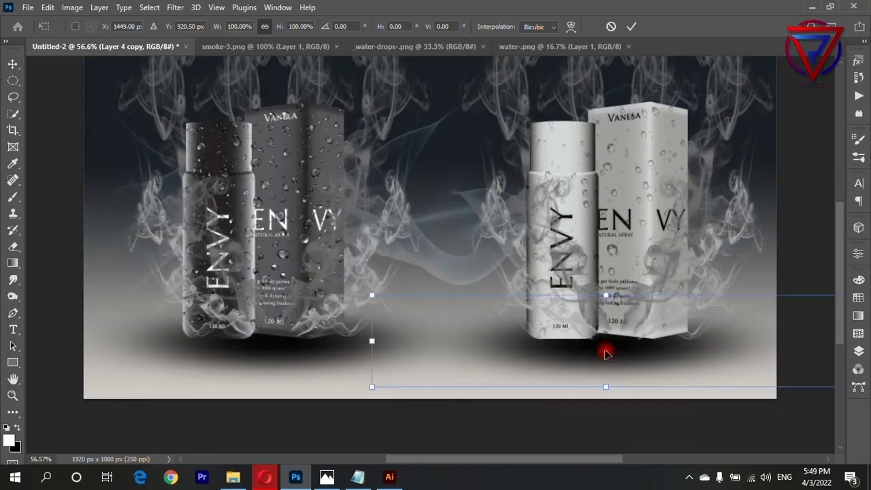
{"action": "left_click_drag", "start_coordinate": [371, 342], "coordinate": [327, 290]}
{"action": "mouse_move", "coordinate": [548, 358]}
{"action": "left_mouse_down"}
{"action": "mouse_move", "coordinate": [565, 356]}
{"action": "mouse_move", "coordinate": [564, 345]}
{"action": "left_mouse_up"}
{"action": "left_click", "coordinate": [247, 350]}
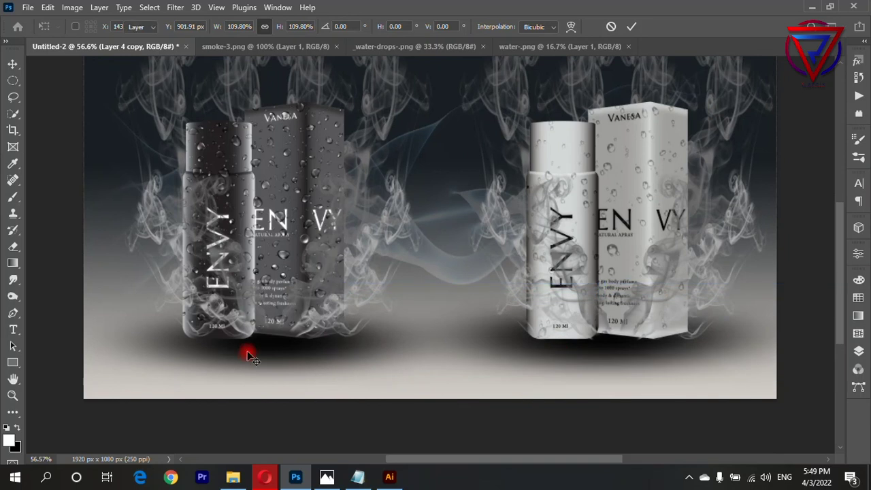
Widen, move and flatten the Layer 4 shadow beneath the left bottle and box.
{"action": "left_click", "coordinate": [282, 347]}
{"action": "key", "text": "ctrl+t"}
{"action": "left_click_drag", "start_coordinate": [512, 339], "coordinate": [545, 339]}
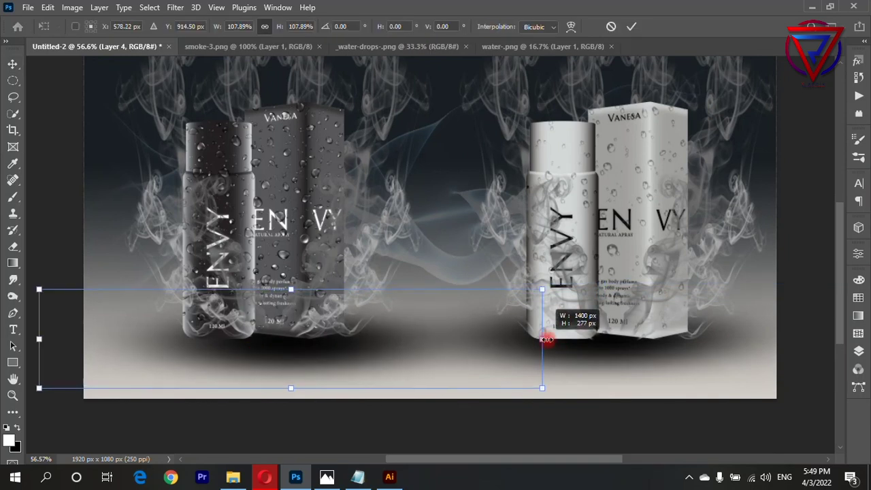
{"action": "mouse_move", "coordinate": [356, 338]}
{"action": "left_mouse_down"}
{"action": "mouse_move", "coordinate": [364, 339]}
{"action": "mouse_move", "coordinate": [356, 350]}
{"action": "mouse_move", "coordinate": [360, 341]}
{"action": "mouse_move", "coordinate": [350, 336]}
{"action": "mouse_move", "coordinate": [342, 350]}
{"action": "mouse_move", "coordinate": [321, 357]}
{"action": "mouse_move", "coordinate": [328, 362]}
{"action": "left_mouse_up"}
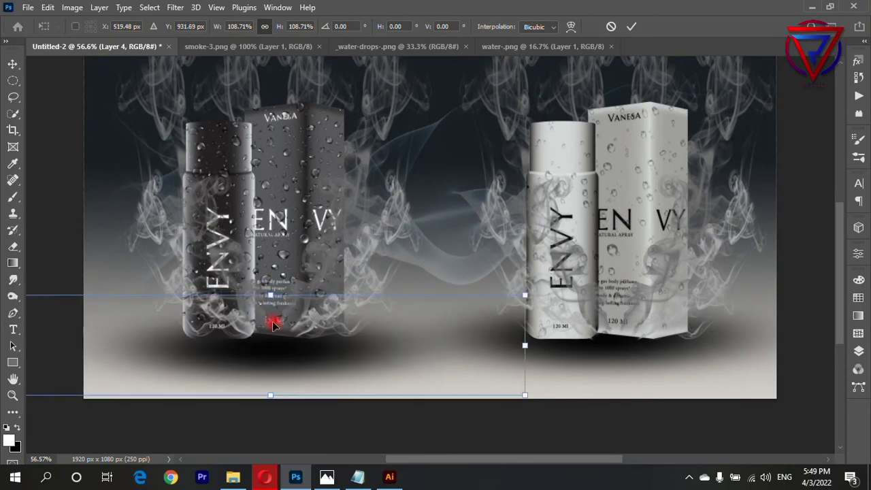
{"action": "left_click_drag", "start_coordinate": [270, 297], "coordinate": [275, 354]}
{"action": "key", "text": "Return"}
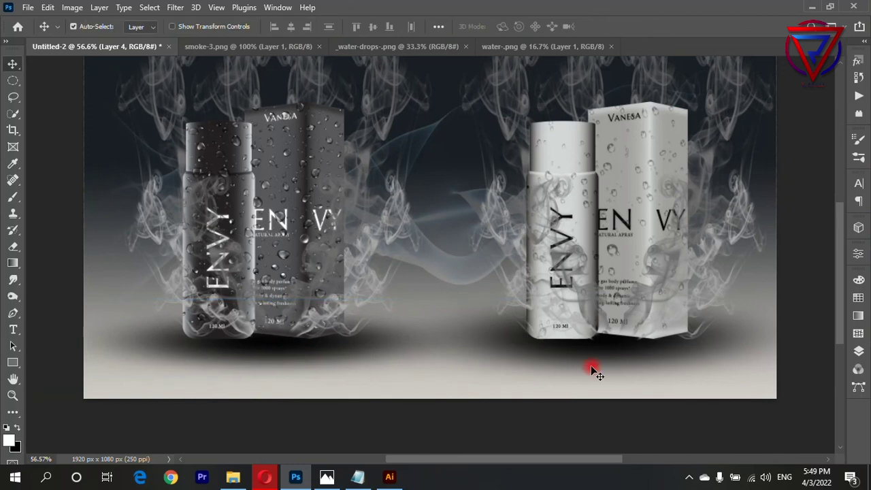
{"action": "scroll", "coordinate": [395, 375], "scroll_direction": "down", "scroll_amount": 3}
{"action": "mouse_move", "coordinate": [522, 364]}
{"action": "left_mouse_down"}
{"action": "mouse_move", "coordinate": [531, 366]}
{"action": "mouse_move", "coordinate": [522, 367]}
{"action": "left_mouse_up"}
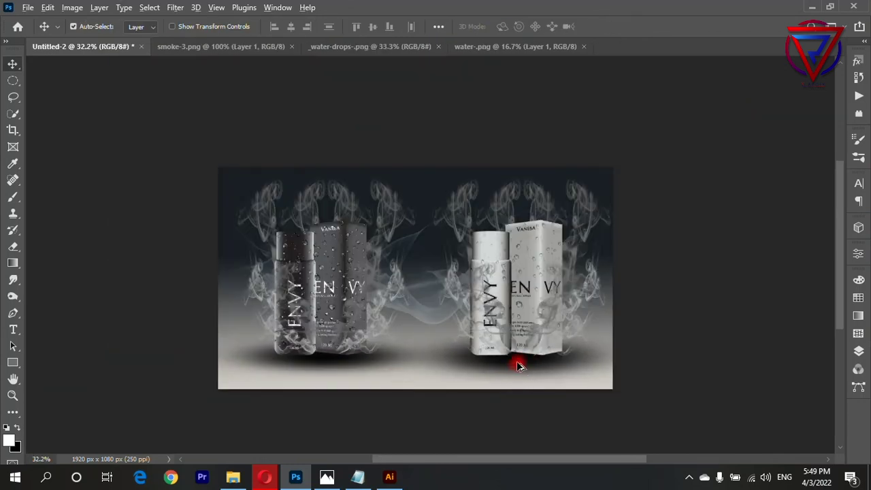
Lower the shadow beneath the right bottle slightly.
{"action": "mouse_move", "coordinate": [576, 360]}
{"action": "left_mouse_down"}
{"action": "mouse_move", "coordinate": [557, 350]}
{"action": "mouse_move", "coordinate": [563, 385]}
{"action": "left_mouse_up"}
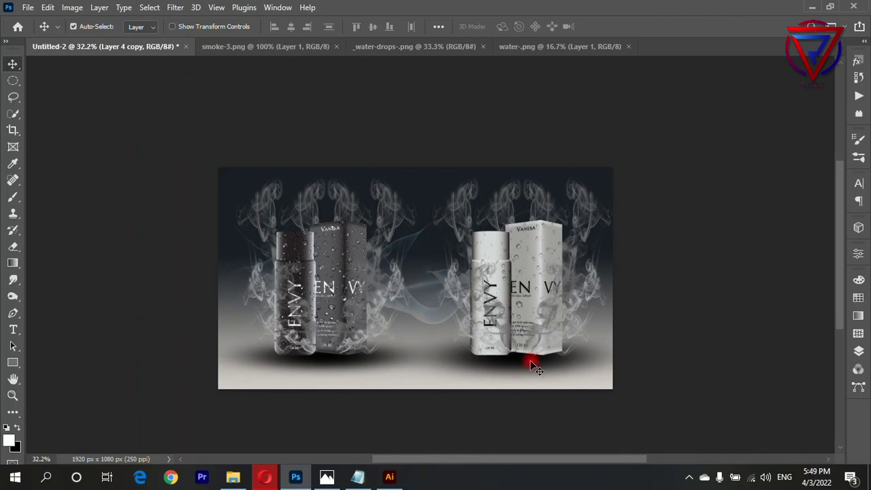
{"action": "left_click_drag", "start_coordinate": [530, 361], "coordinate": [528, 372]}
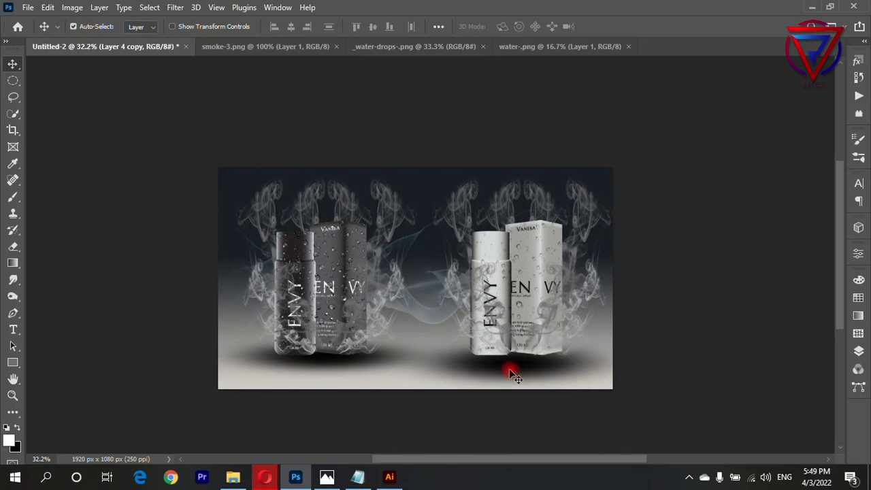
{"action": "left_click", "coordinate": [857, 350]}
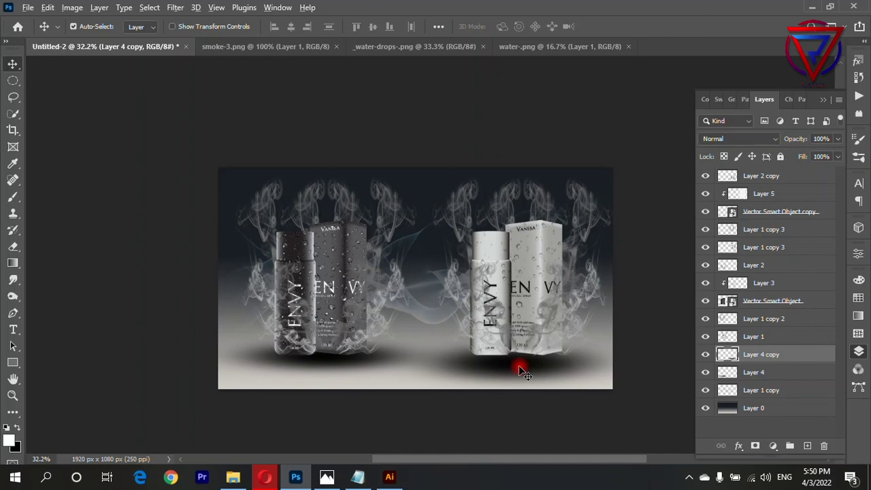
Duplicate the shadows under the bottles and set Layer 4 copy 2's opacity to 42%.
{"action": "left_click_drag", "start_coordinate": [522, 371], "coordinate": [365, 361]}
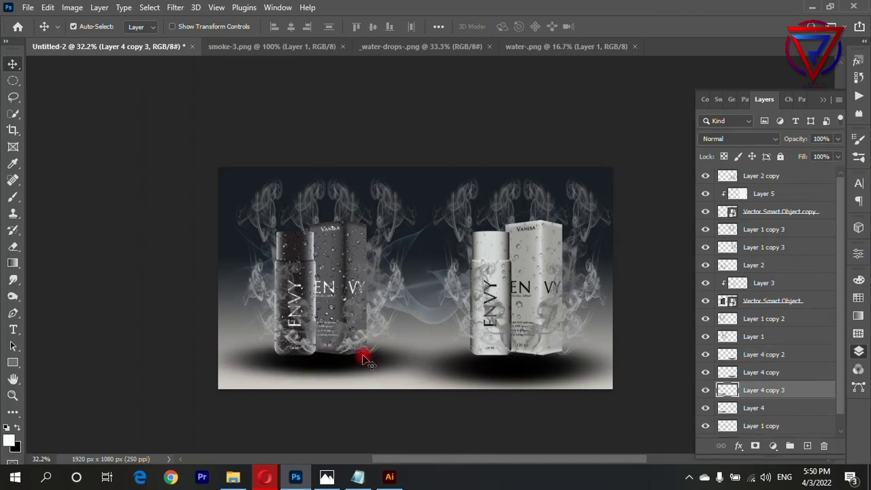
{"action": "left_click_drag", "start_coordinate": [819, 155], "coordinate": [810, 158]}
{"action": "left_click", "coordinate": [597, 356]}
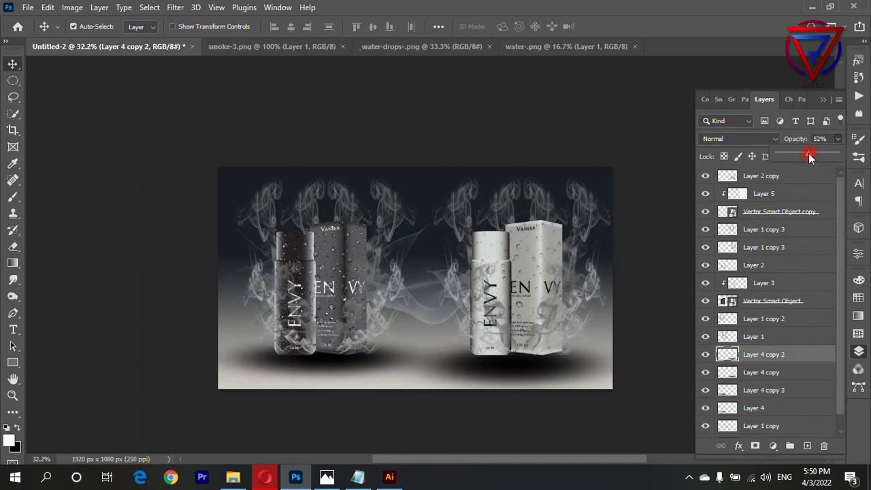
{"action": "left_click_drag", "start_coordinate": [583, 360], "coordinate": [523, 369]}
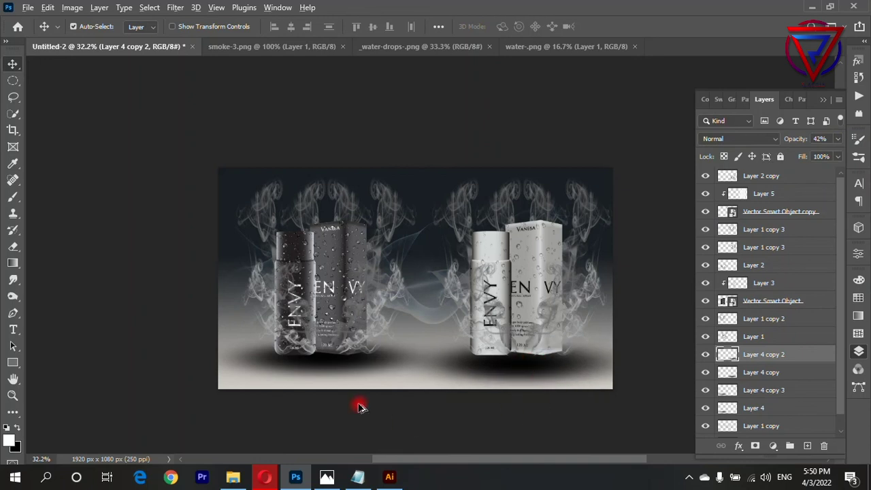
{"action": "scroll", "coordinate": [361, 407], "scroll_direction": "down", "scroll_amount": 2}
{"action": "left_click", "coordinate": [504, 405]}
{"action": "scroll", "coordinate": [495, 413], "scroll_direction": "up", "scroll_amount": 1}
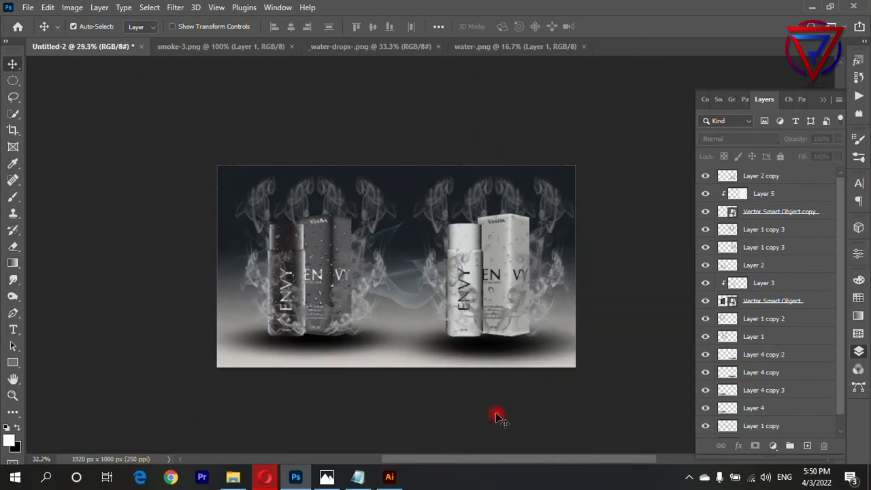
{"action": "scroll", "coordinate": [495, 413], "scroll_direction": "up", "scroll_amount": 2}
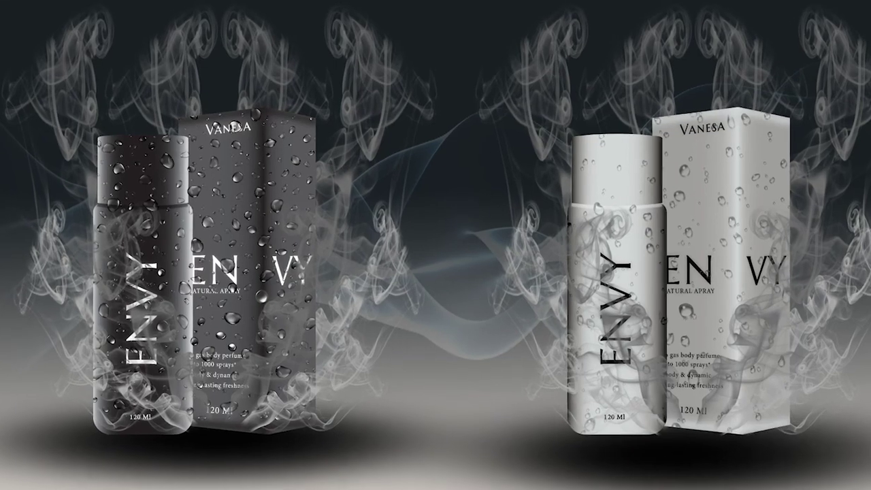